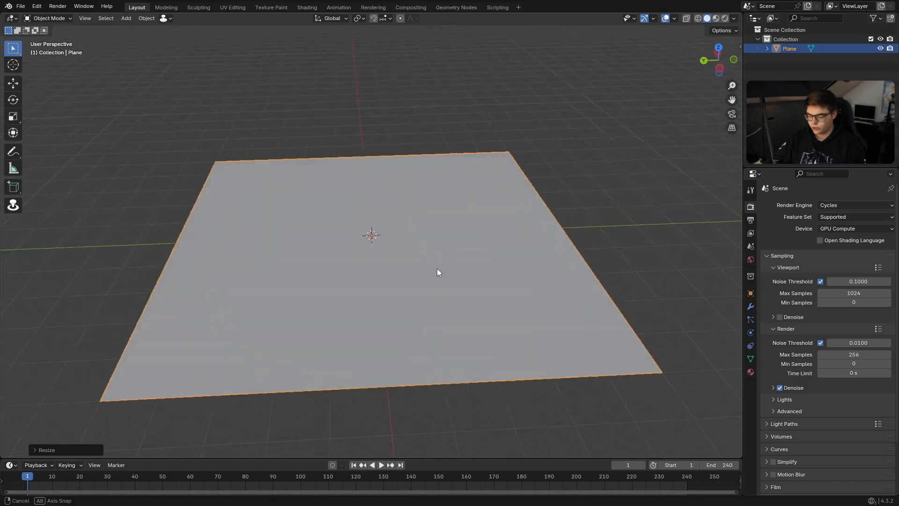
- Apply the plane's scale and subdivide its mesh with 99 cuts
key(ctrl+a)
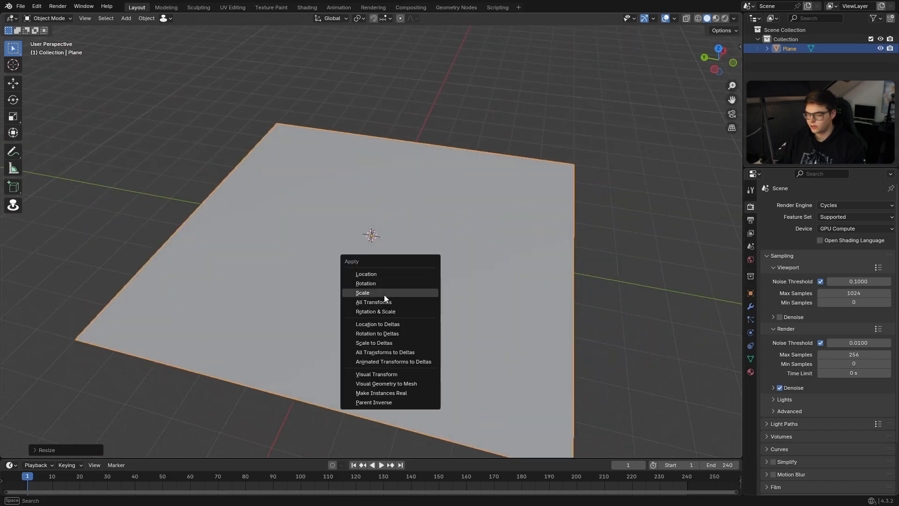
click(384, 294)
key(Tab)
right_click(341, 269)
click(325, 278)
click(69, 450)
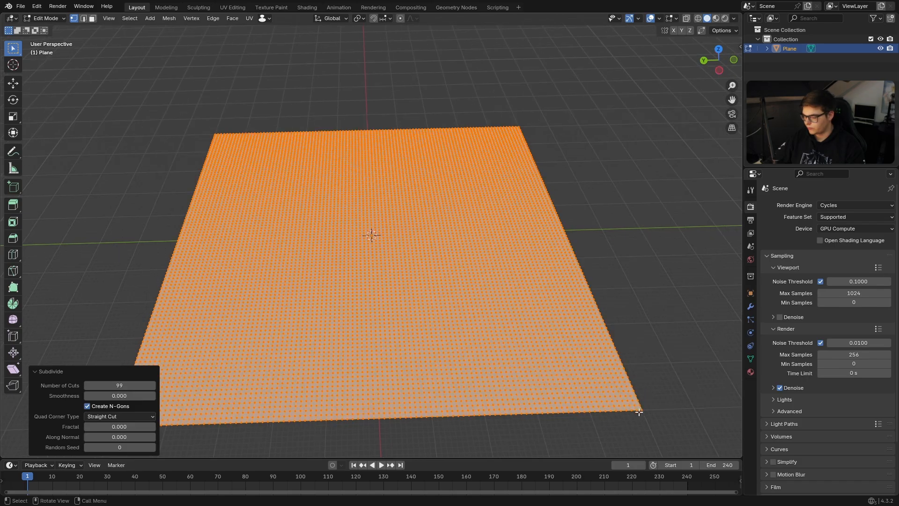
- Subdivide the whole plane mesh a second time with 1 cut
right_click(288, 194)
click(286, 194)
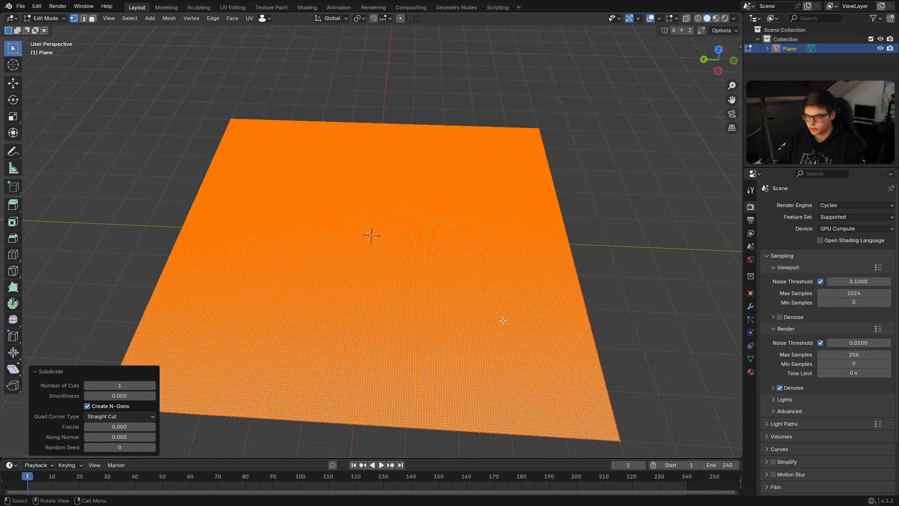
middle_drag(592, 427, 411, 204)
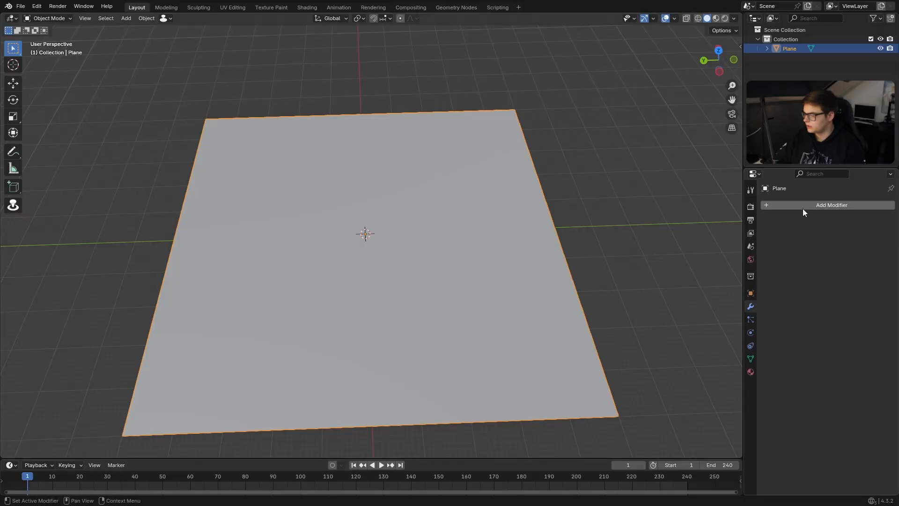
- Add a Displace modifier to the plane with a new image texture using Mountain6.exr
click(803, 208)
text(displ)
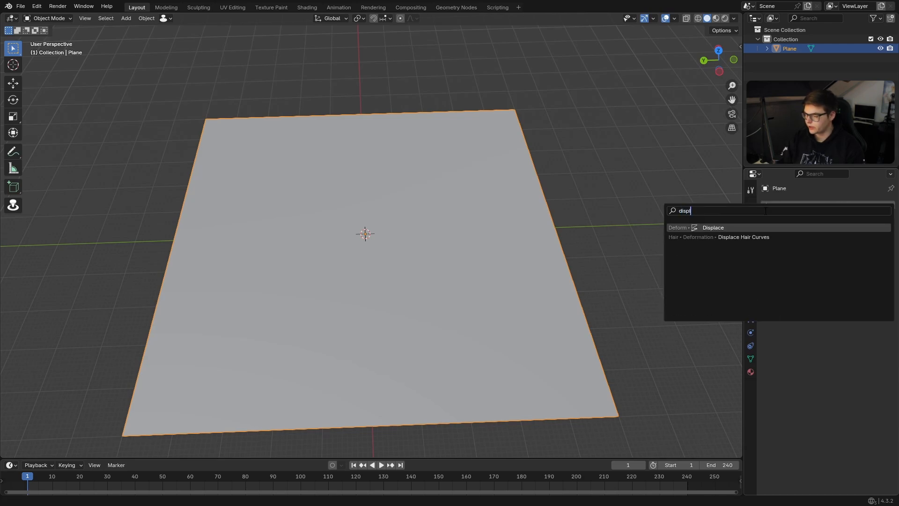
key(Return)
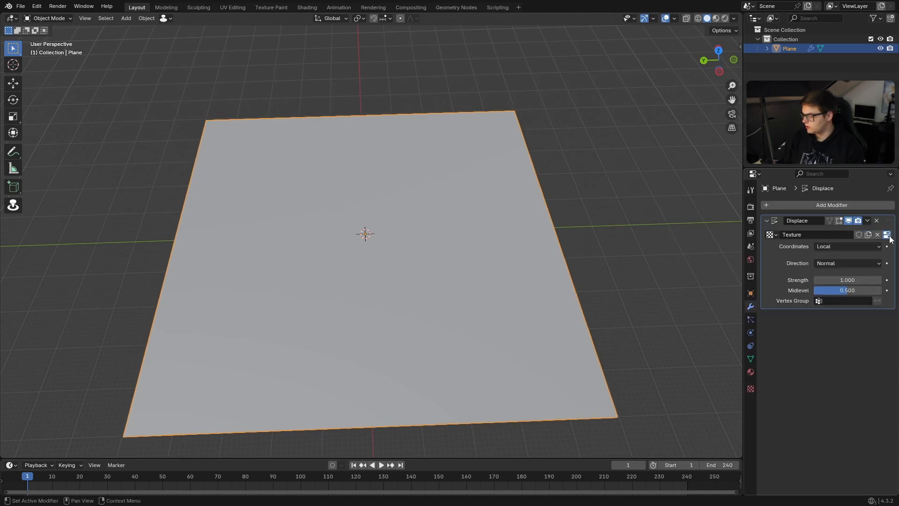
click(888, 236)
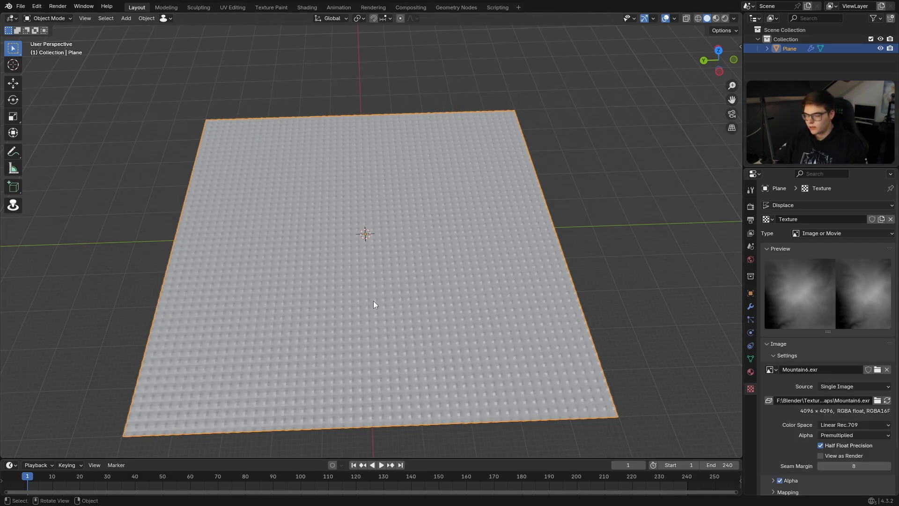
- Inspect the displacement texture's image settings and its Mapping options
middle_drag(373, 300, 725, 380)
scroll(794, 377, down, 3)
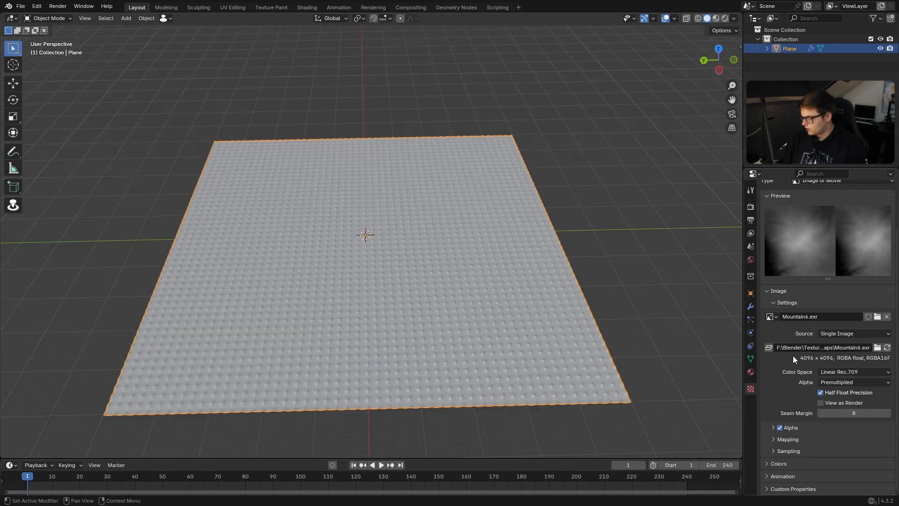
middle_drag(346, 294, 330, 314)
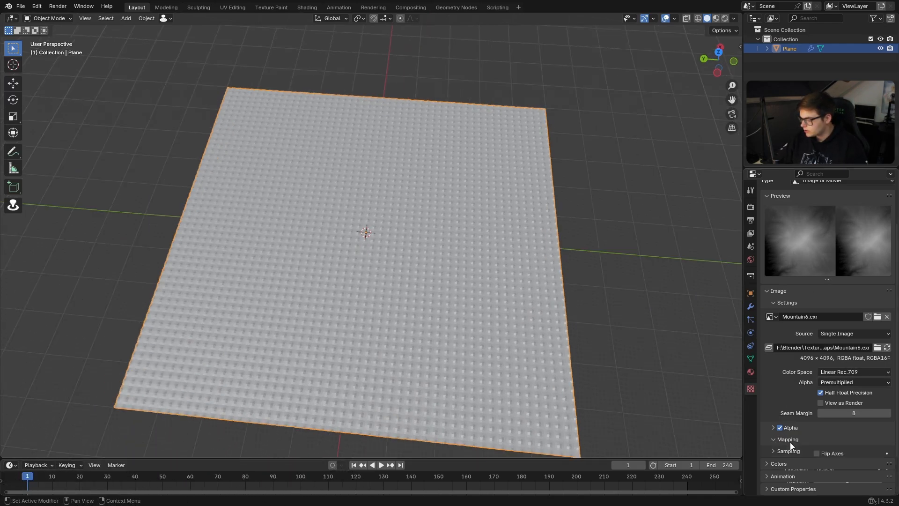
click(791, 440)
scroll(793, 442, down, 3)
click(831, 385)
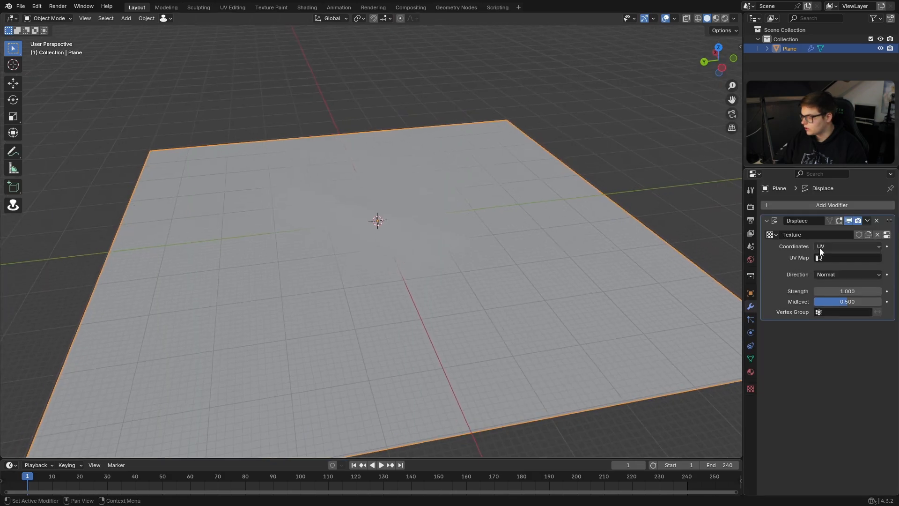
- Set the Displace modifier's coordinates to UV with the UVMap map and its strength to 25
click(819, 256)
click(824, 247)
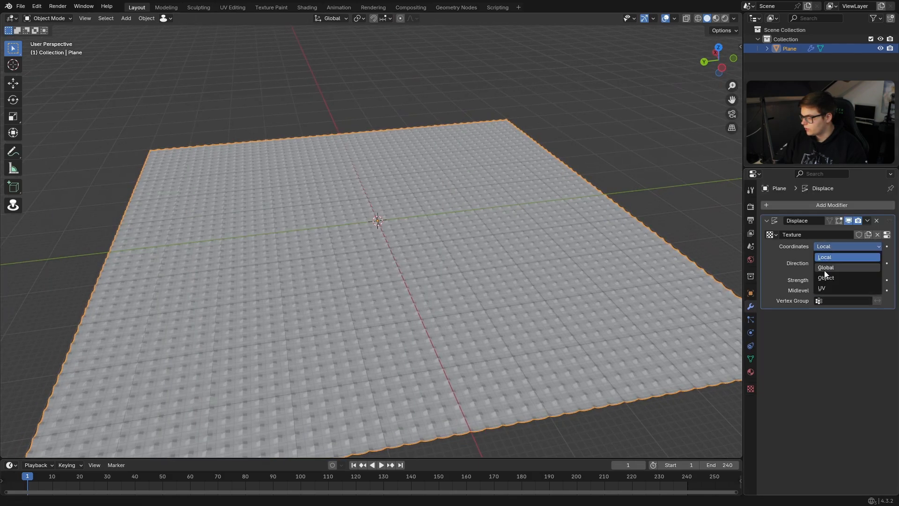
click(827, 288)
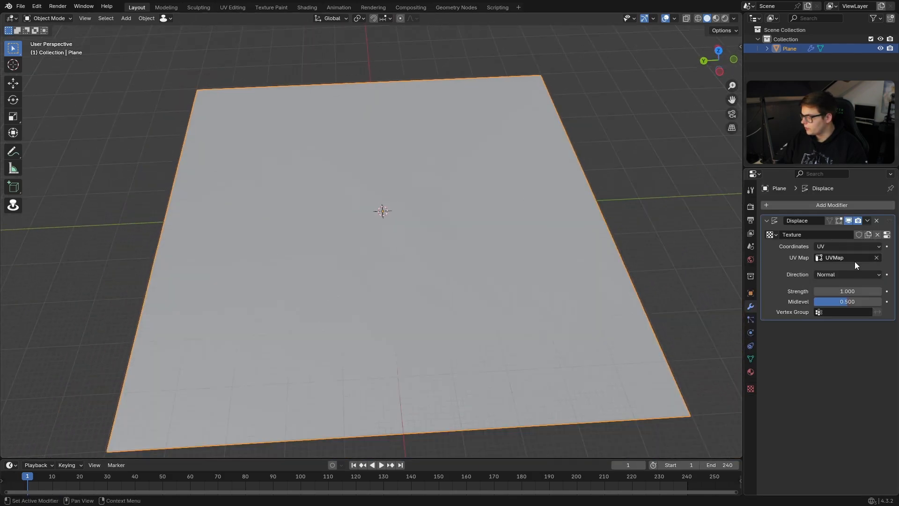
double_click(847, 291)
text(25)
key(Return)
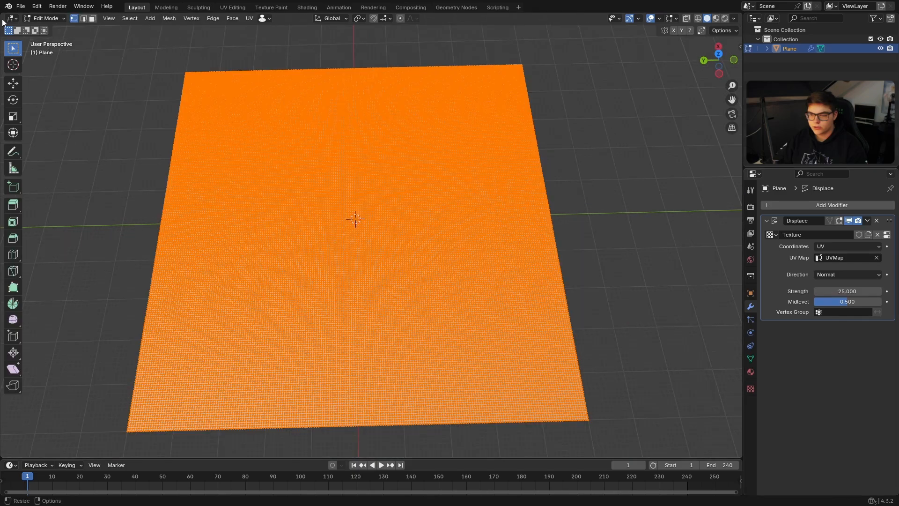
- Split the 3D viewport vertically and turn the new narrow area into a UV Editor
drag(3, 22, 177, 94)
click(12, 18)
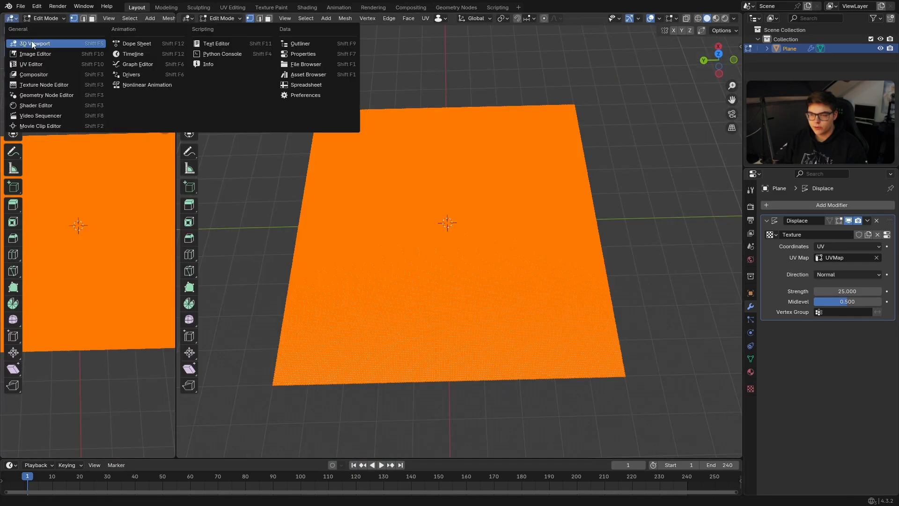
click(27, 65)
key(s)
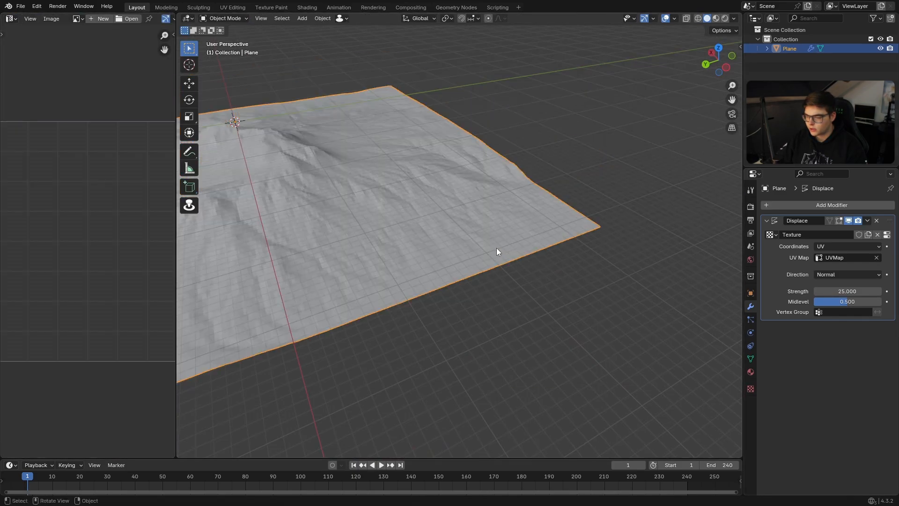
- Set the Displace modifier's midlevel to 0 and its strength to 75
middle_drag(497, 248, 619, 310)
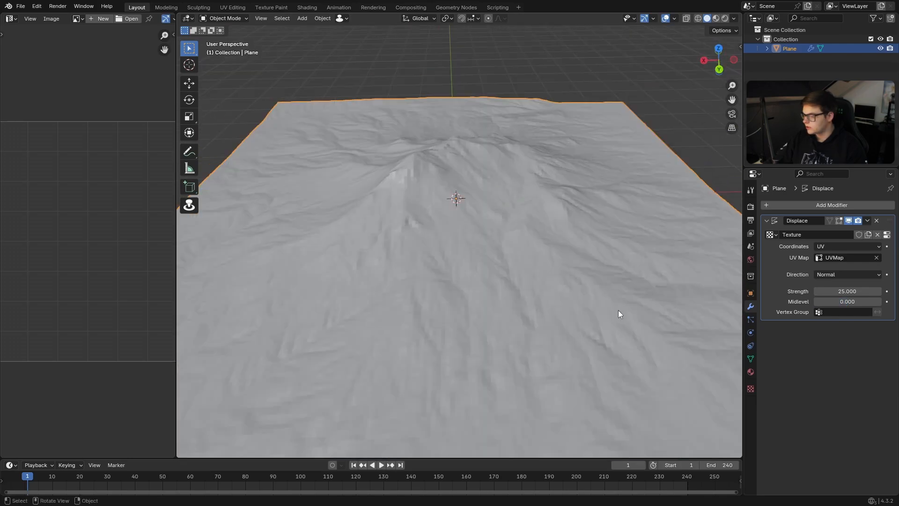
scroll(599, 288, down, 4)
middle_drag(582, 266, 579, 240)
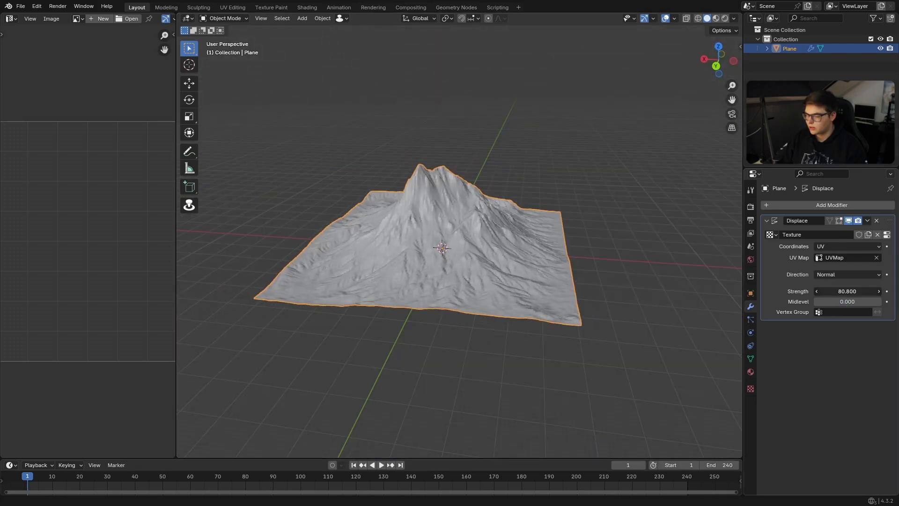
drag(847, 291, 870, 292)
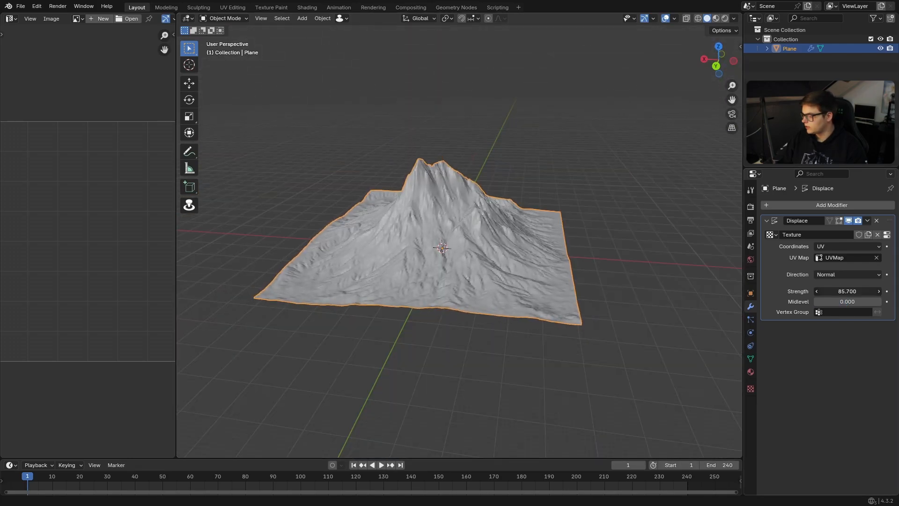
click(845, 289)
text(7)
text(5)
key(Return)
- Scale the terrain plane up by a factor of 5 and apply all its transforms
key(s)
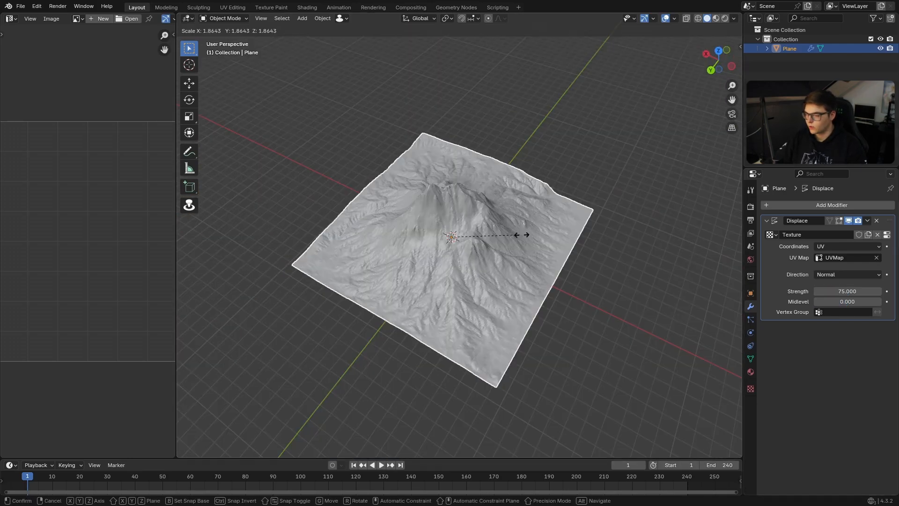
click(544, 232)
key(s)
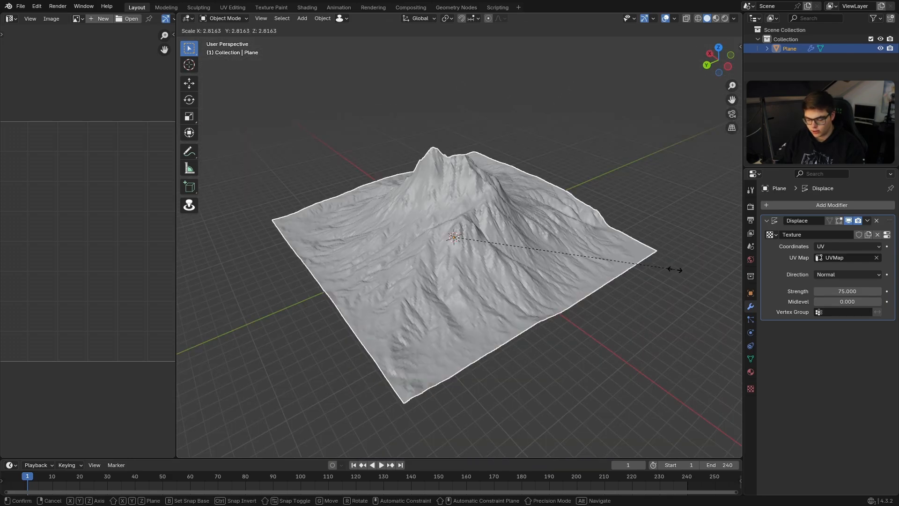
text(5)
key(Return)
key(ctrl+a)
click(546, 251)
- Set the Displace modifier's strength to 150 for the enlarged terrain
scroll(571, 277, down, 3)
scroll(571, 277, up, 3)
middle_drag(571, 278, 581, 281)
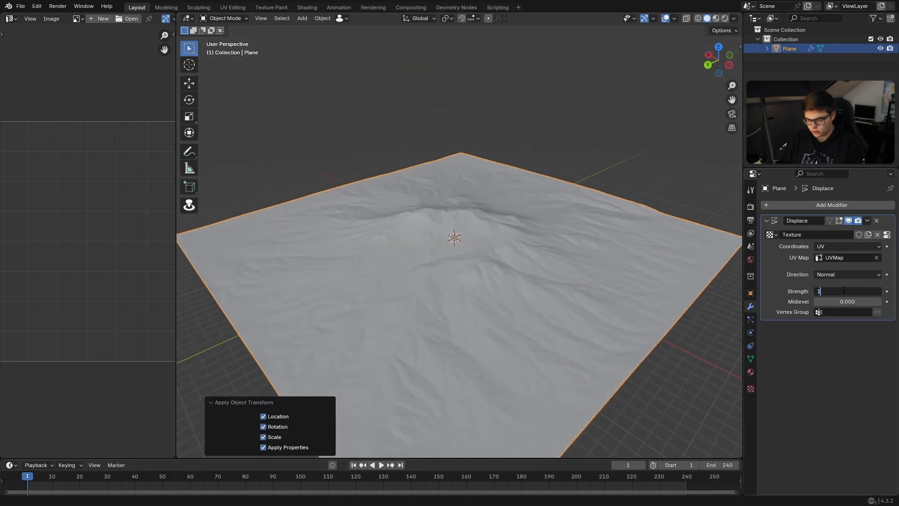
key(Return)
- Move the terrain horizontally in the XY plane and scale it by 2
scroll(546, 271, down, 3)
scroll(546, 271, up, 2)
key(g)
key(shift+z)
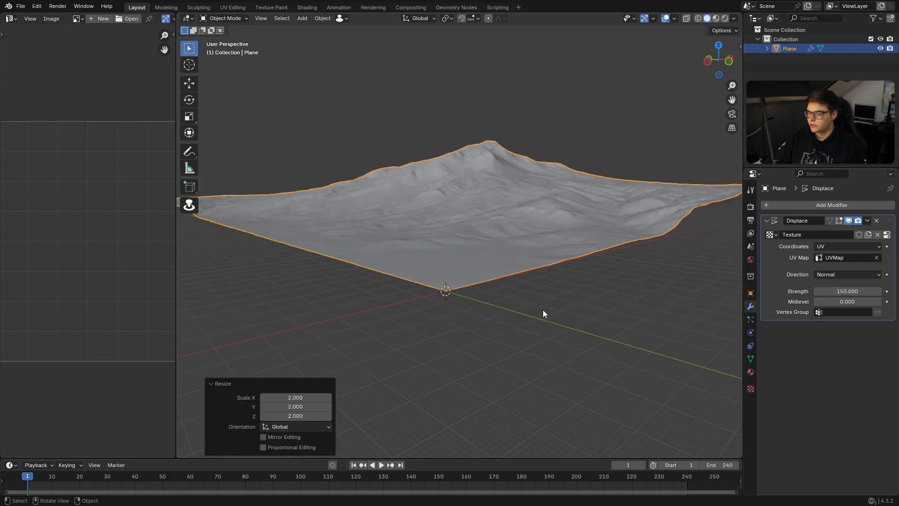
click(543, 310)
- Frame the mountain from a low viewpoint, add a camera and align it to this view
middle_drag(532, 305, 574, 222)
scroll(536, 294, up, 3)
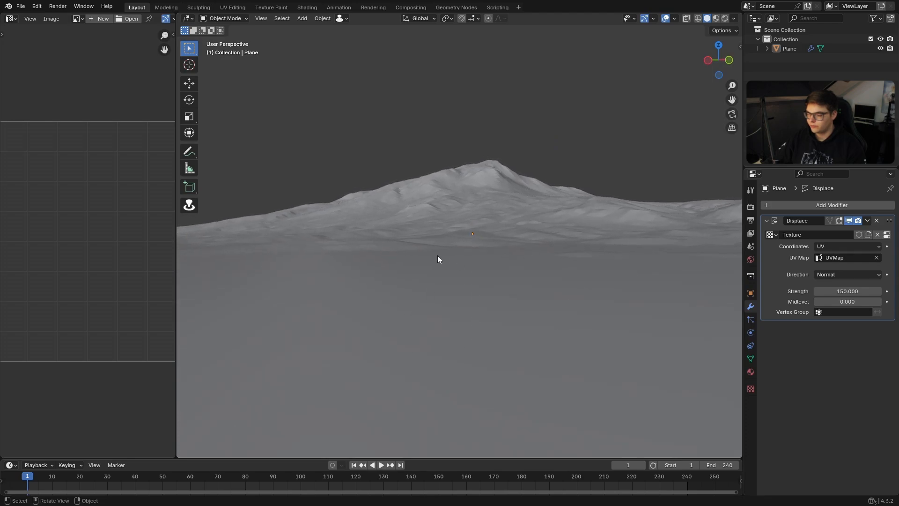
key(shift+a)
click(476, 238)
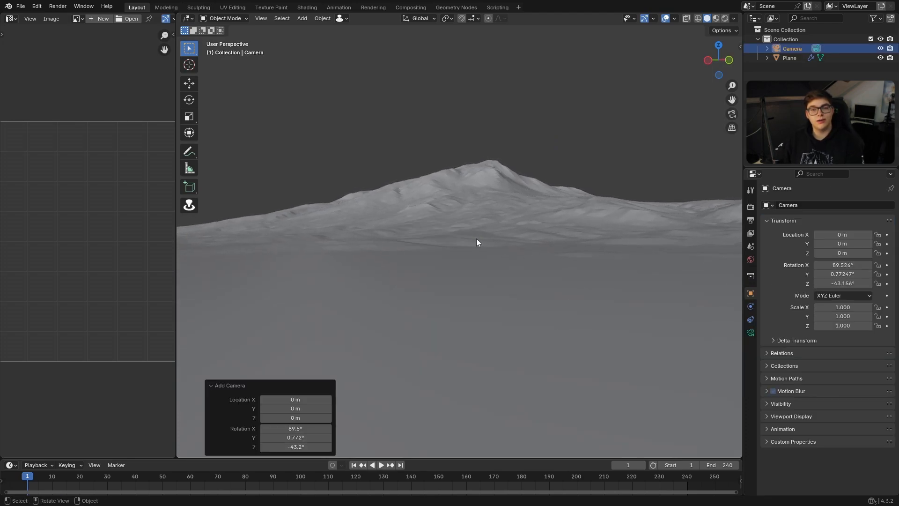
key(ctrl+alt+KP_0)
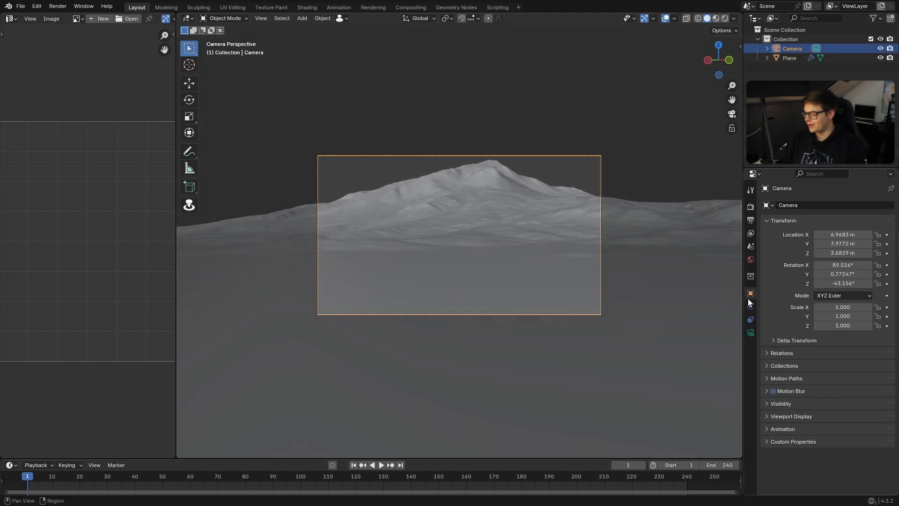
- Trackball-rotate the camera slightly so the mountain peak sits lower and nearer the middle of the frame
click(751, 332)
key(r)
key(r)
click(454, 353)
key(r)
key(r)
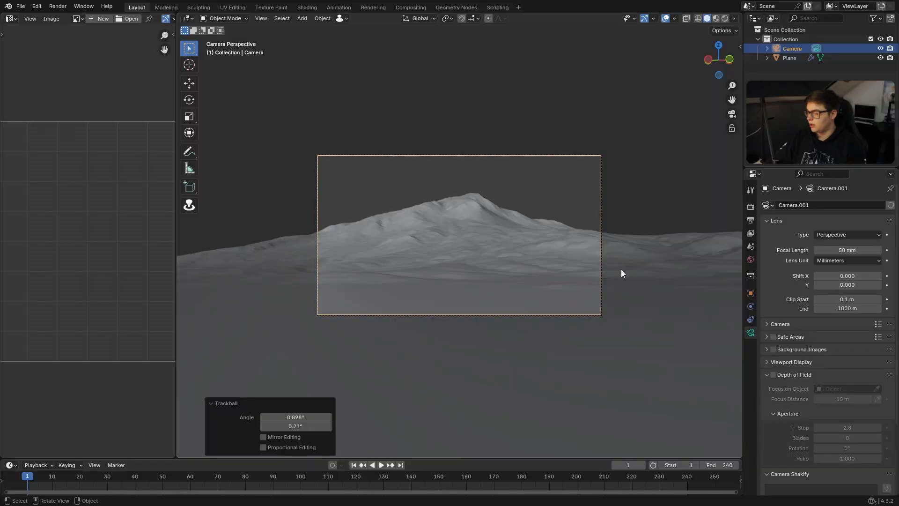
- Set the output format to the 4K UW 1600p preset, 3840 × 1600 px
click(750, 220)
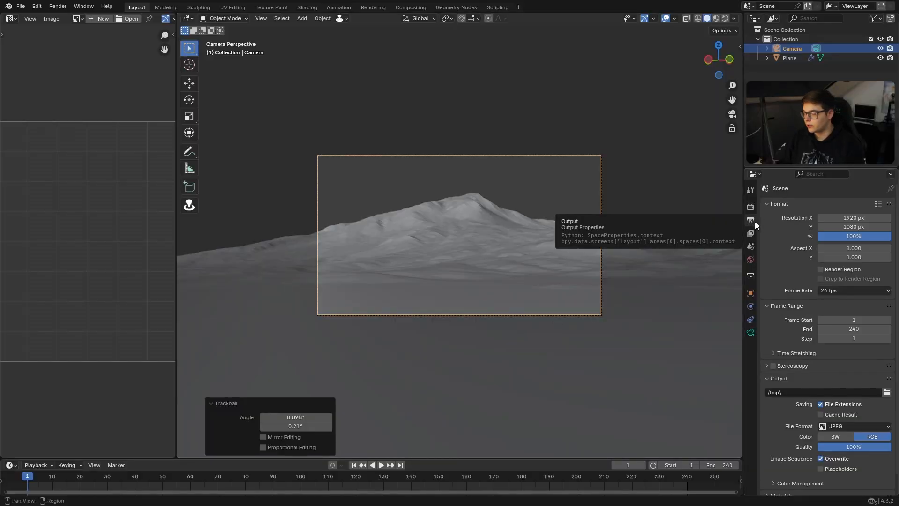
click(878, 204)
click(835, 64)
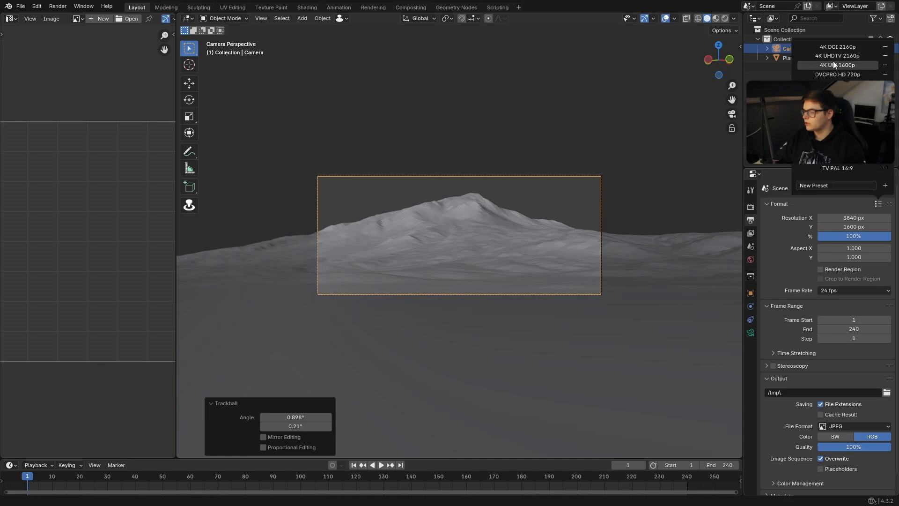
- Subdivide the terrain plane's mesh again and check the result through the camera
click(527, 233)
key(Tab)
right_click(454, 258)
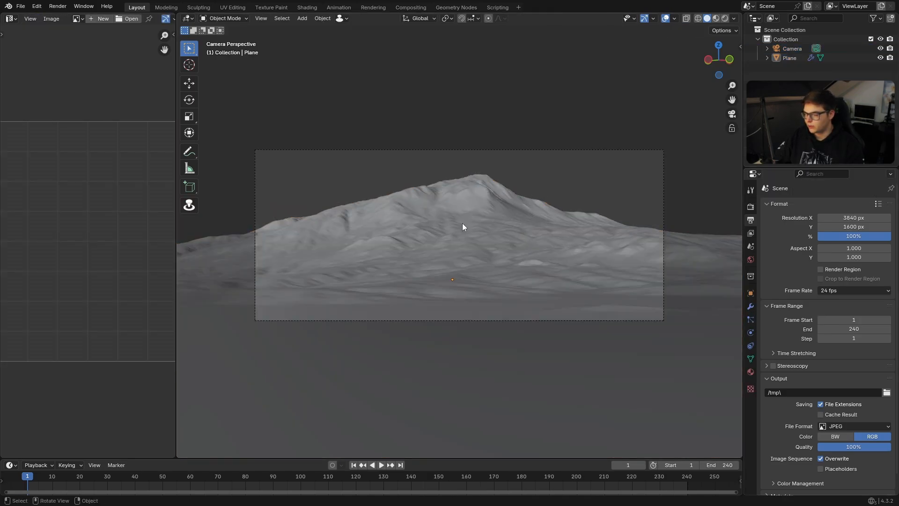
middle_drag(462, 223, 525, 270)
scroll(519, 234, down, 10)
key(KP_0)
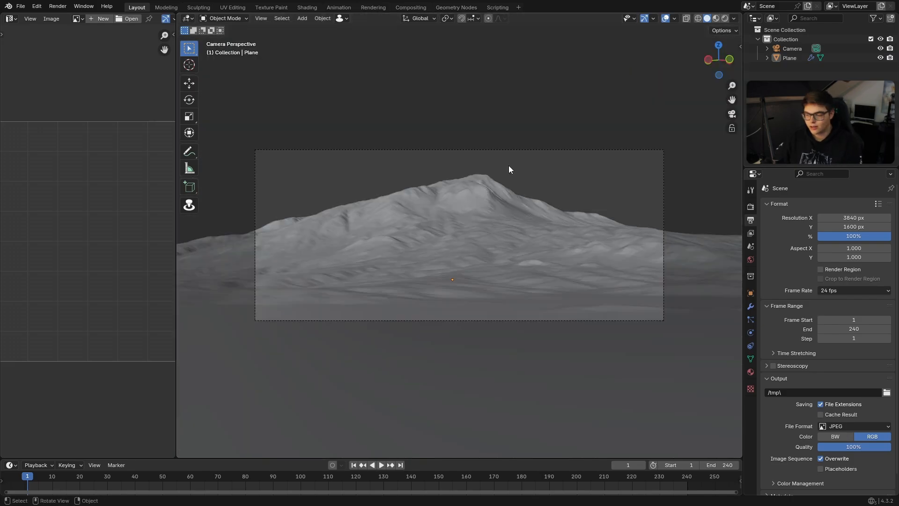
- Move the terrain by about -2.4 m in X, -1.8 m in Y and -5.8 m in Z
click(455, 308)
middle_drag(468, 305, 449, 320)
key(g)
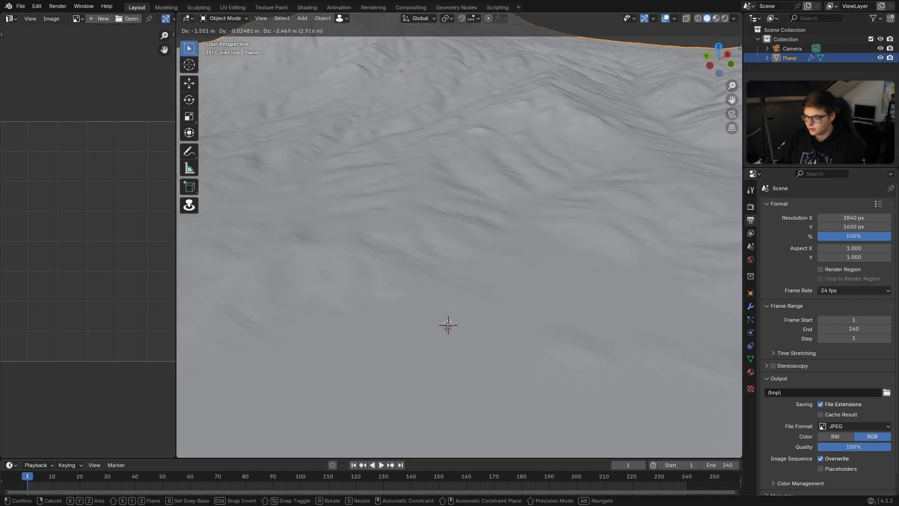
click(453, 342)
shift+middle_drag(489, 359, 478, 343)
middle_drag(478, 343, 461, 309)
- Change the timeline area to an enlarged Asset Browser and show the BMS library
click(10, 465)
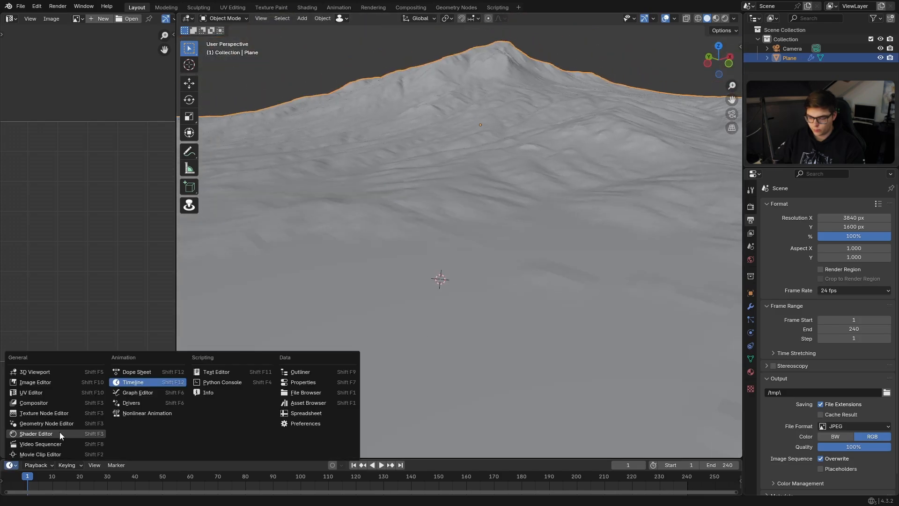
click(305, 404)
drag(47, 458, 47, 266)
click(52, 287)
click(26, 348)
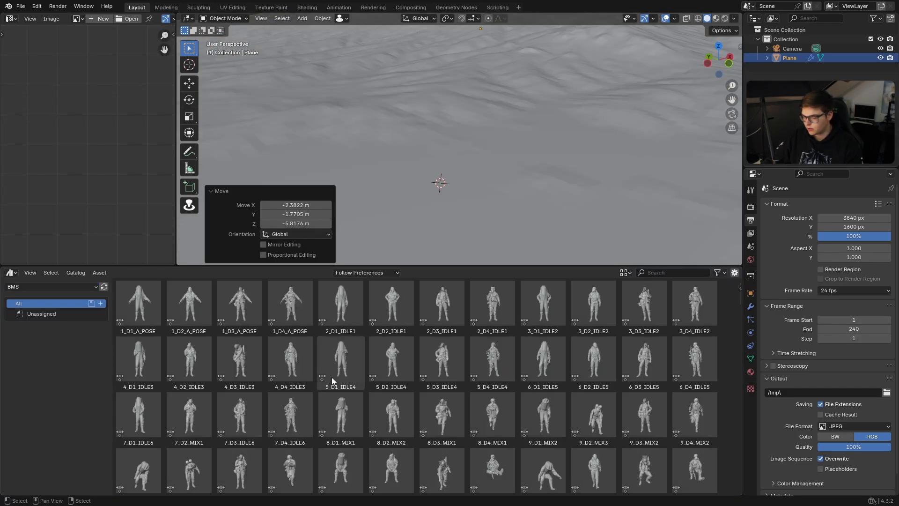
- Browse the BMS library's characters and place the D3_WALK4 soldier on the terrain
scroll(360, 371, down, 2)
scroll(360, 373, down, 4)
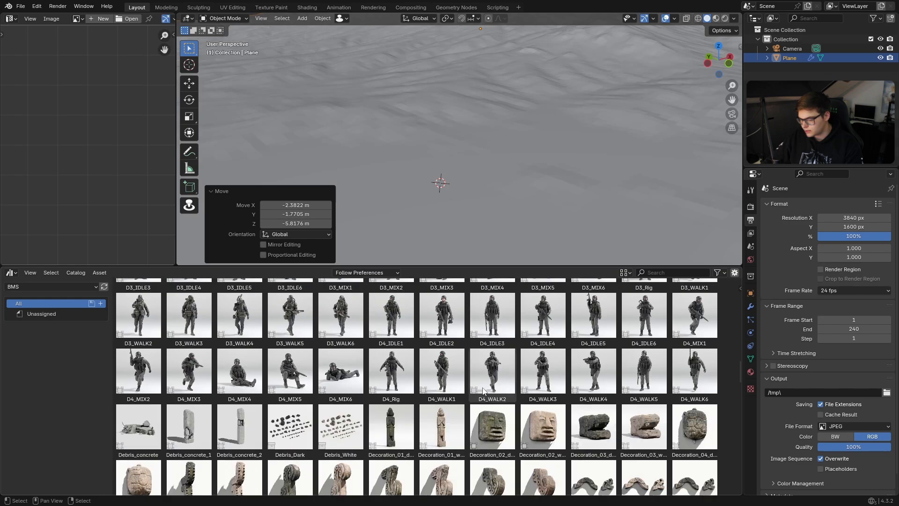
scroll(363, 364, down, 6)
scroll(363, 364, up, 13)
scroll(544, 343, down, 2)
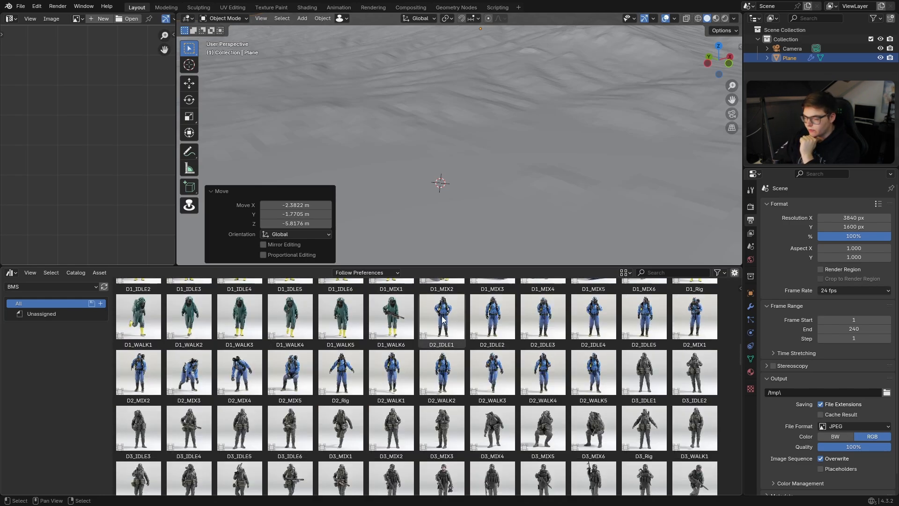
scroll(598, 360, down, 6)
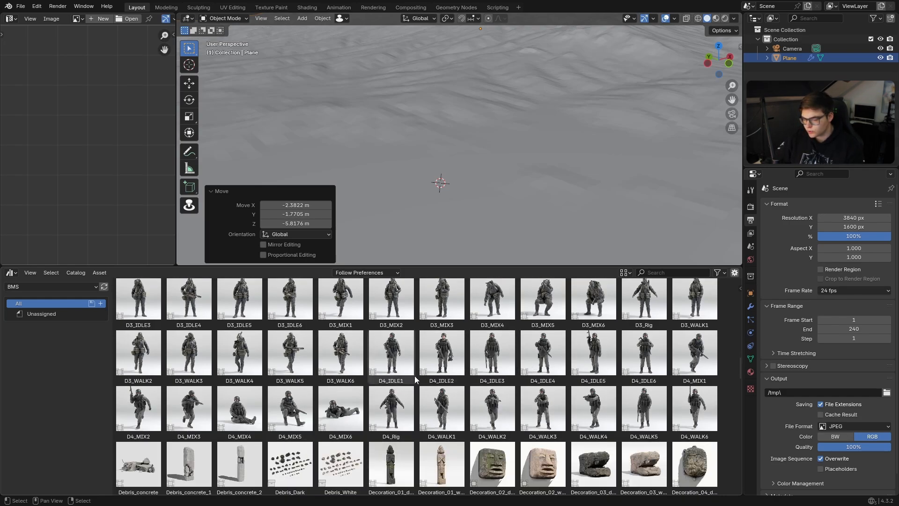
drag(224, 357, 417, 206)
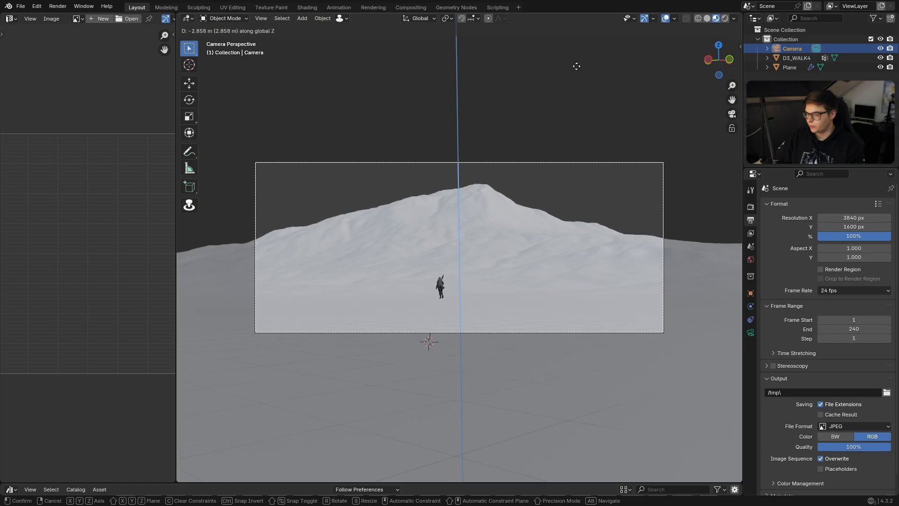
- Lower the camera about 2.86 m and move the soldier horizontally about -23.4 m in X and -25 m in Y
click(576, 66)
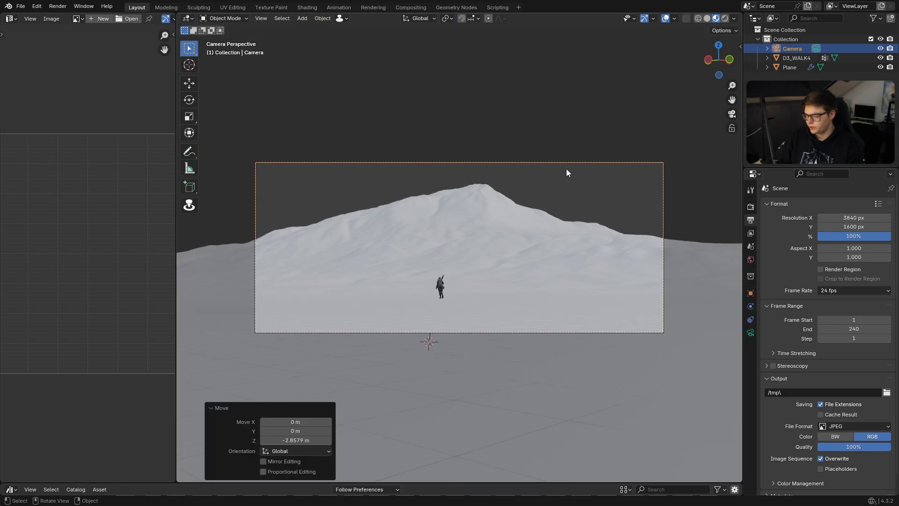
click(440, 287)
scroll(470, 215, up, 1)
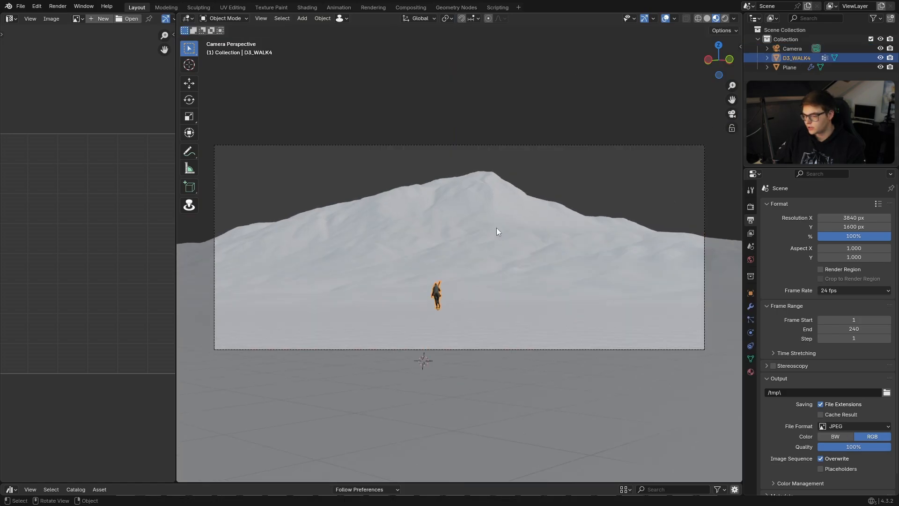
key(g)
key(shift+z)
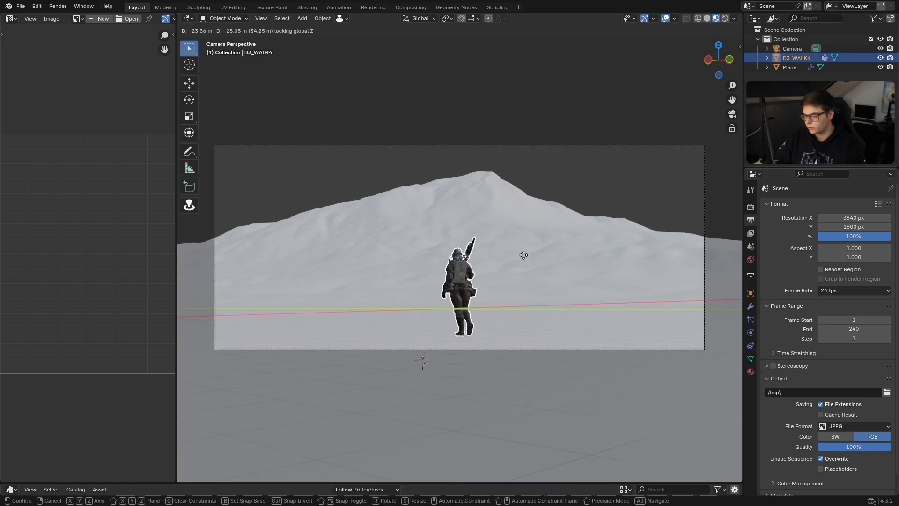
click(523, 255)
- Adjust the camera's height in two vertical moves, finishing with about -0.14 m in Z
click(561, 145)
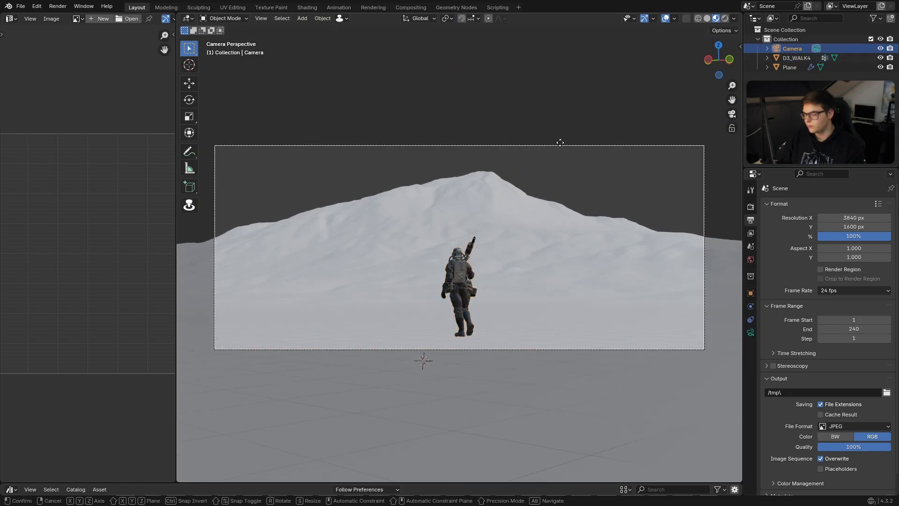
key(g)
key(z)
click(564, 190)
key(g)
key(z)
click(556, 99)
- Rotate the camera about -0.75° around Z to frame the soldier against the mountain
key(r)
key(z)
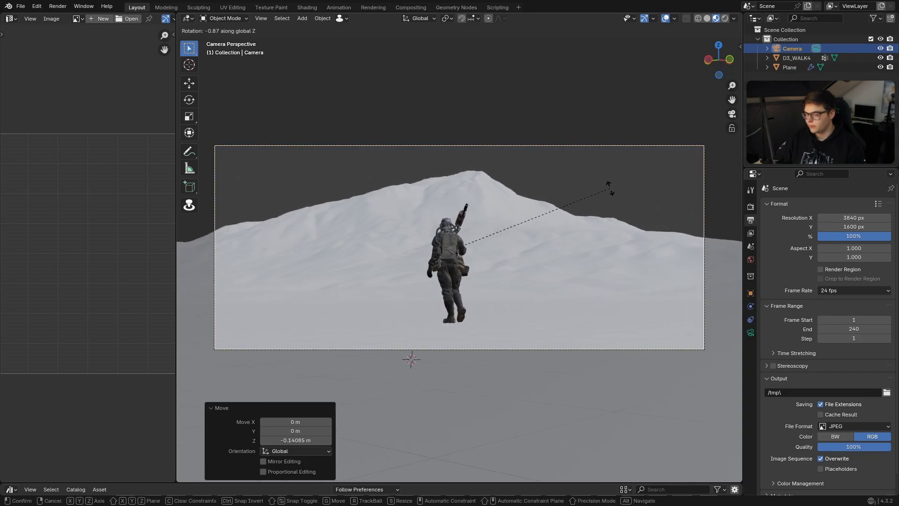
click(610, 175)
key(g)
key(z)
key(Escape)
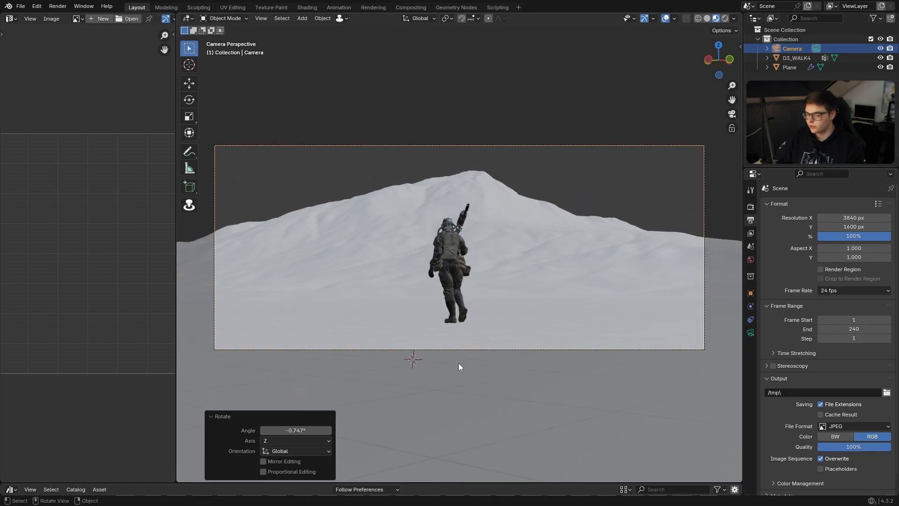
- Move the soldier horizontally about 2.7 m in X and 2.5 m in Y and rotate it about -2.3° around Z
scroll(485, 285, down, 2)
click(478, 276)
key(g)
key(shift+z)
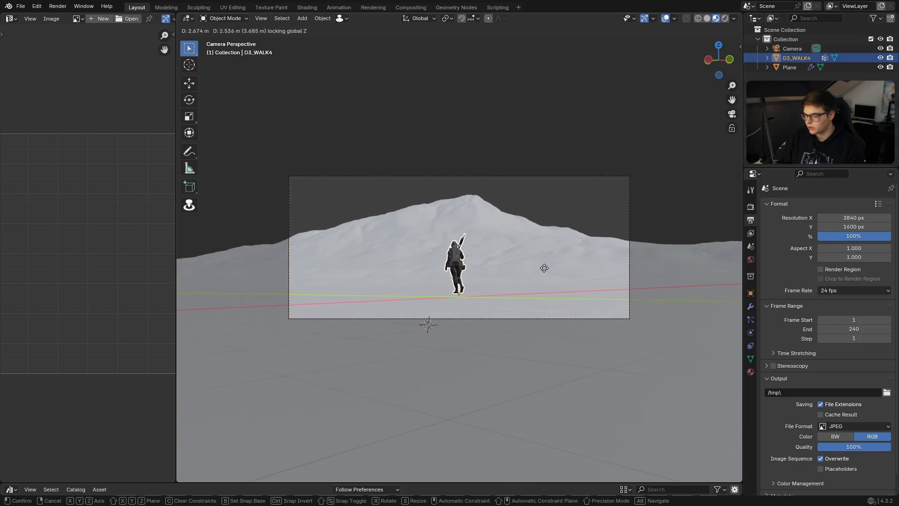
click(551, 267)
key(r)
key(z)
click(546, 303)
- Try moving the soldier 1.25 m in X and about -1.59 m in Y, and undo the move
key(g)
key(shift+z)
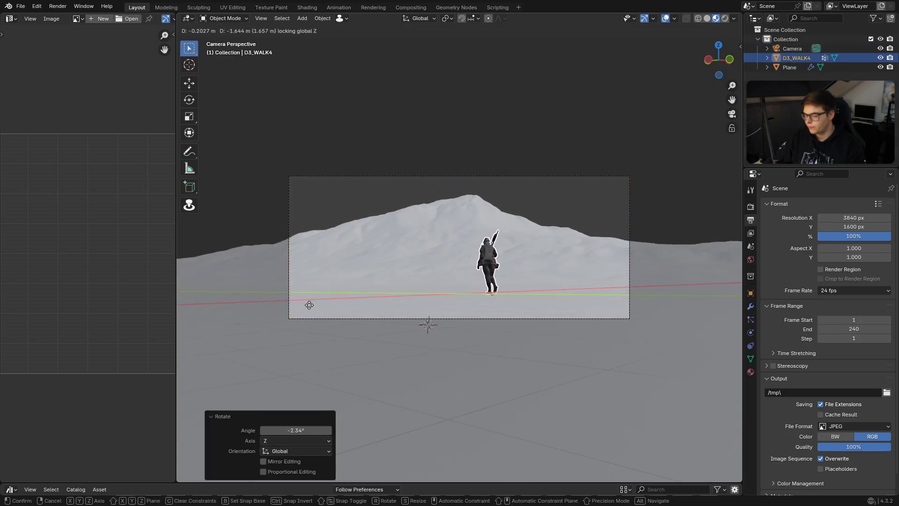
click(552, 283)
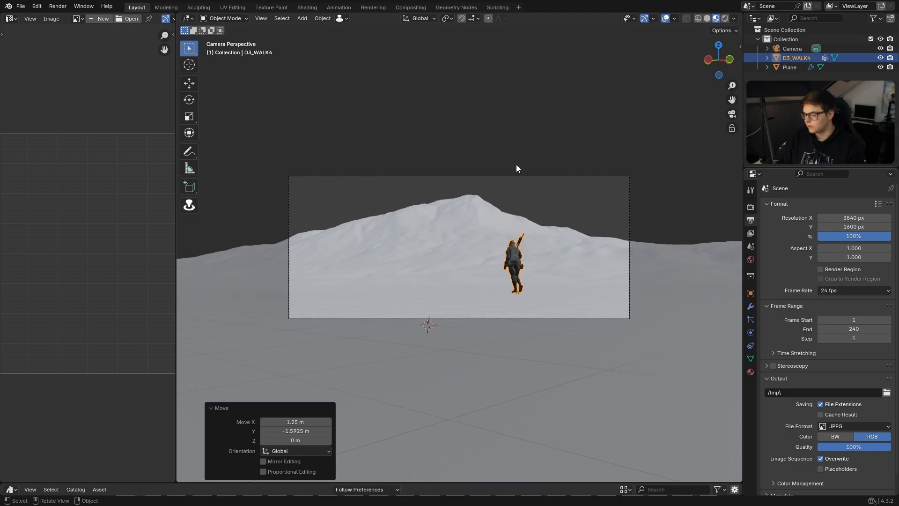
scroll(381, 294, up, 2)
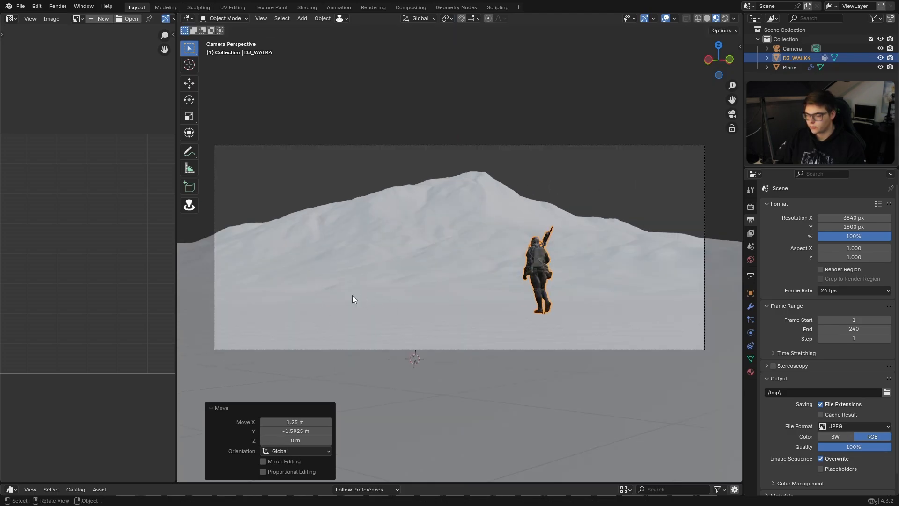
key(ctrl+z)
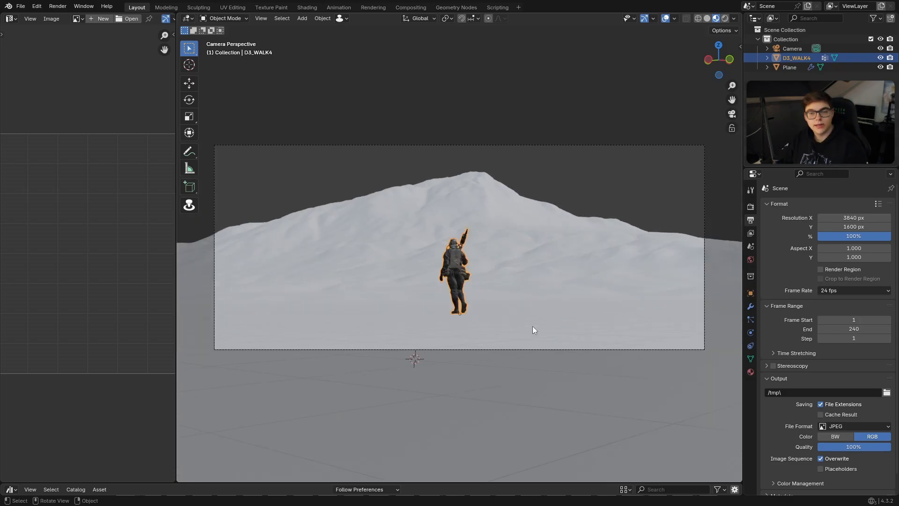
- Switch to solid shading and add a second plane at the 3D cursor, scaled by 25
click(510, 209)
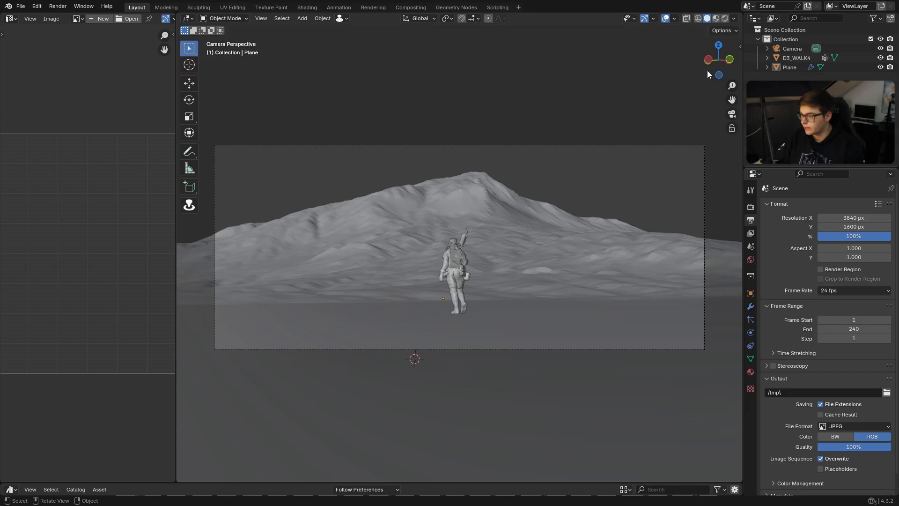
key(shift+a)
mouse_move(412, 134)
click(476, 129)
middle_drag(477, 130, 478, 299)
key(s)
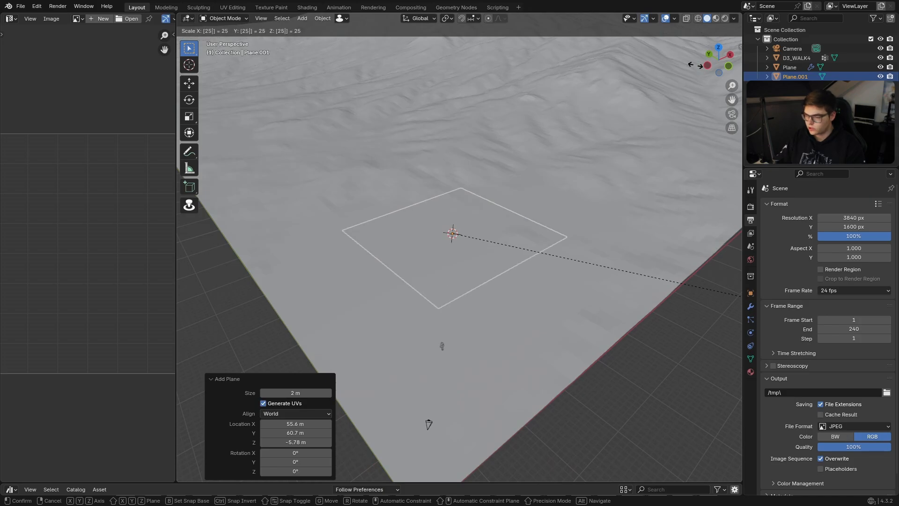
key(Return)
- Move the new plane -27 m in X and -31 m in Y and adjust its height in the camera view
key(g)
key(z)
key(KP_0)
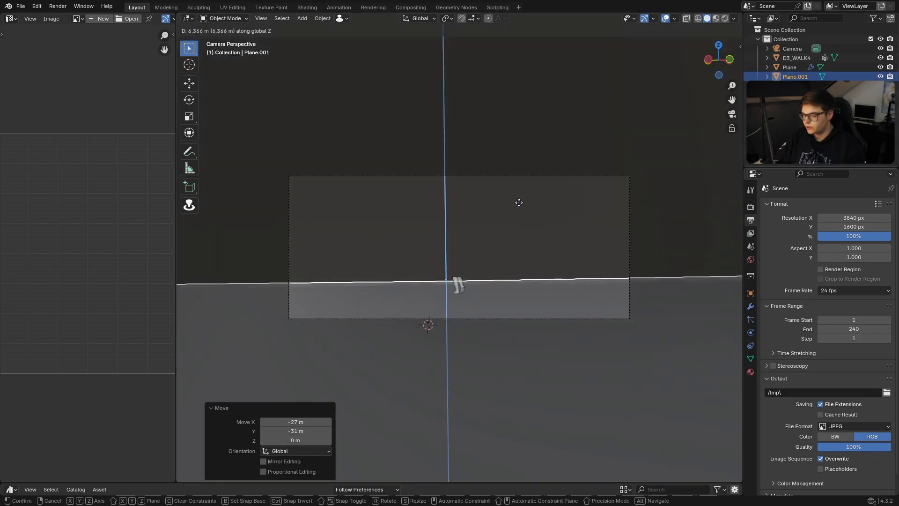
click(520, 152)
- Extrude the new plane's face upward by 0.2 m to make a flat slab
key(Tab)
middle_drag(521, 152, 465, 247)
key(e)
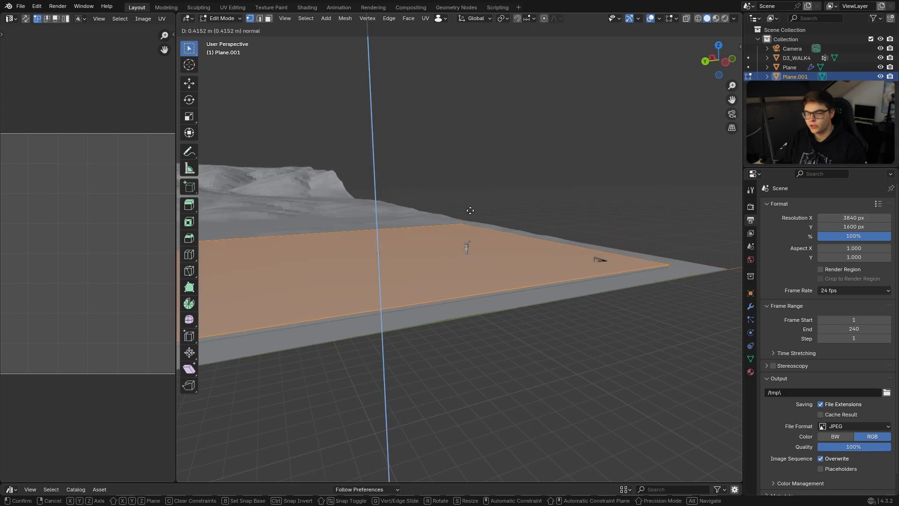
click(465, 223)
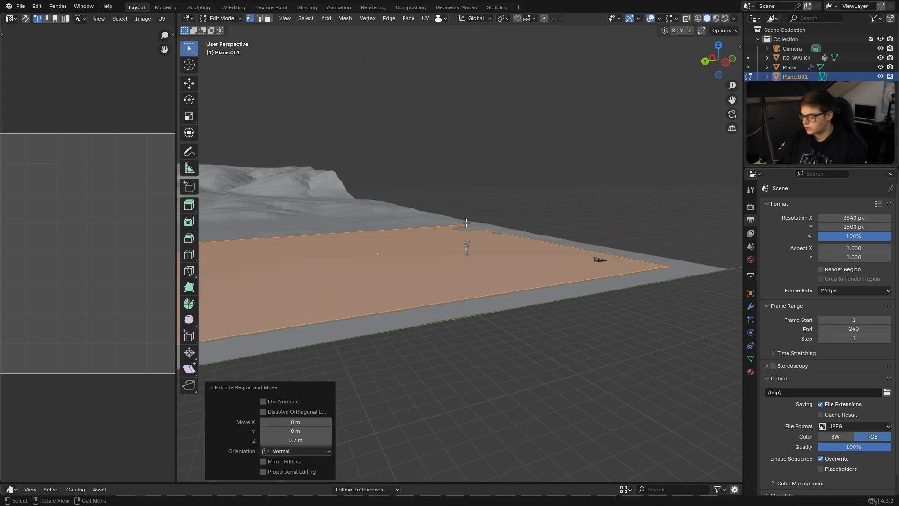
- Raise the slab's extruded top face along Z by about 0.1 m to meet the soldier's soles
key(KP_0)
scroll(467, 274, up, 8)
key(g)
key(z)
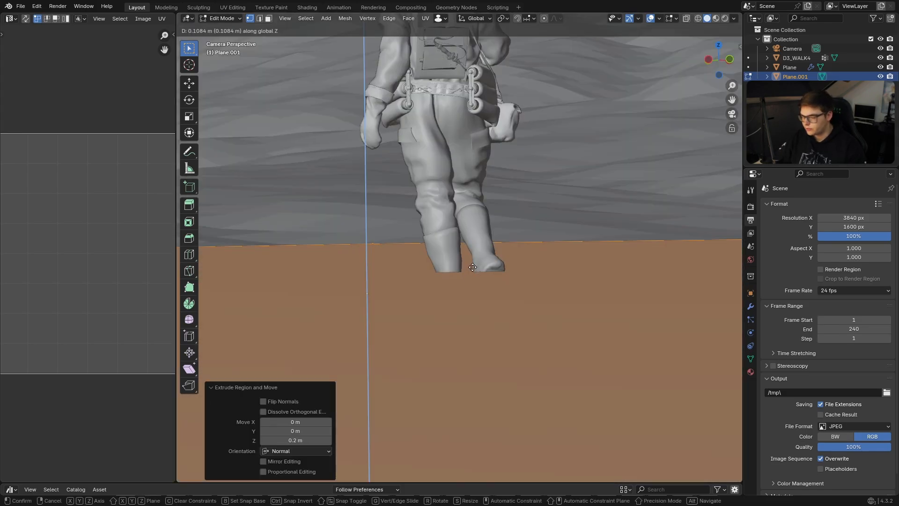
click(474, 272)
- Add evenly spaced loop cuts across the slab in both directions, using 36 cuts for the last set
key(KP_0)
key(ctrl+r)
scroll(474, 338, up, 15)
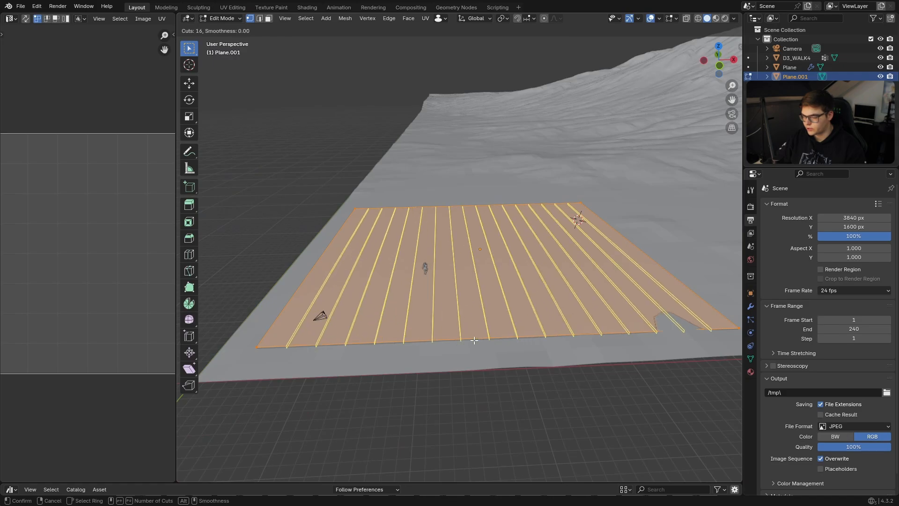
right_click(410, 316)
middle_drag(410, 316, 548, 324)
key(ctrl+r)
scroll(433, 328, up, 20)
click(433, 327)
right_click(433, 328)
key(ctrl+r)
middle_drag(433, 327, 620, 347)
text(36)
click(482, 367)
right_click(483, 366)
- Select the slab's entire mesh and subdivide it twice
key(a)
right_click(482, 300)
click(438, 277)
right_click(437, 279)
click(437, 279)
- Isolate the slab to examine its grid, and return to the full scene through the camera in Object Mode
key(KP_Divide)
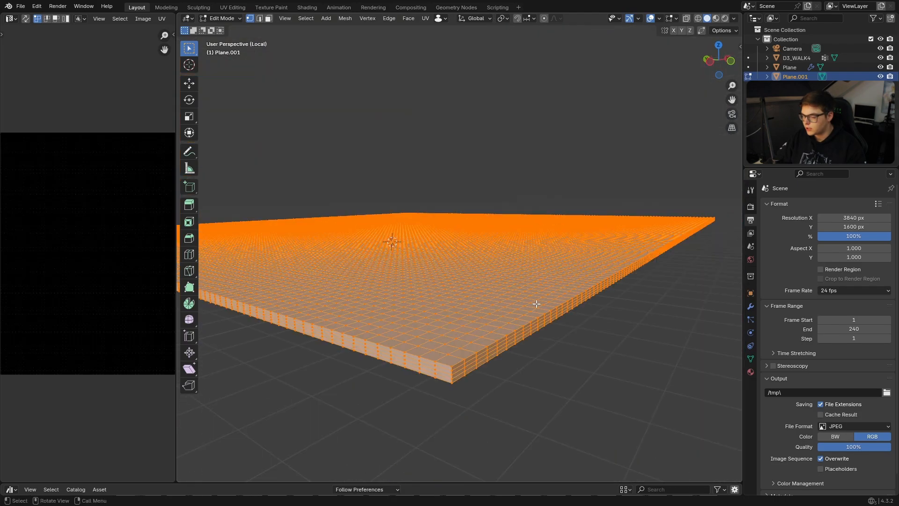
scroll(537, 305, up, 2)
middle_drag(537, 305, 543, 297)
scroll(544, 297, down, 2)
key(2)
key(alt+a)
key(Tab)
key(KP_Divide)
key(KP_0)
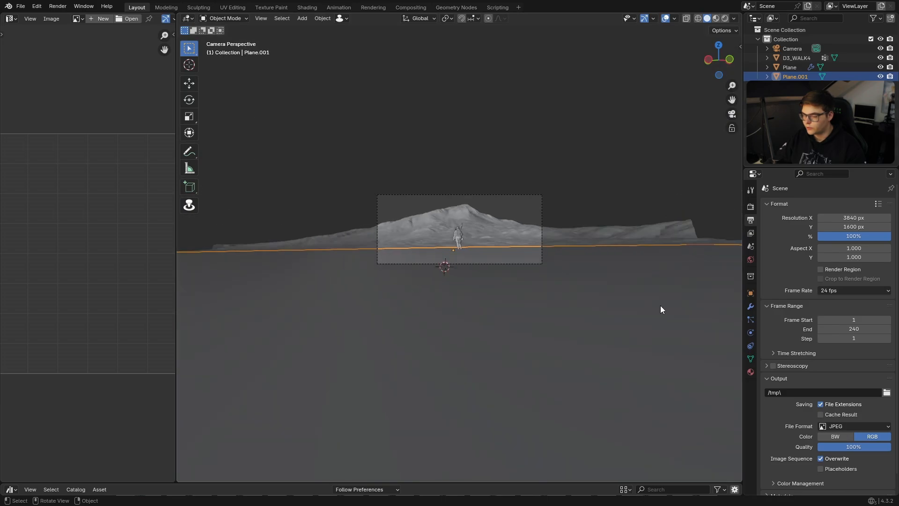
- Scale the slab to 0.786 in X and Y only and apply its scale
key(s)
key(shift+z)
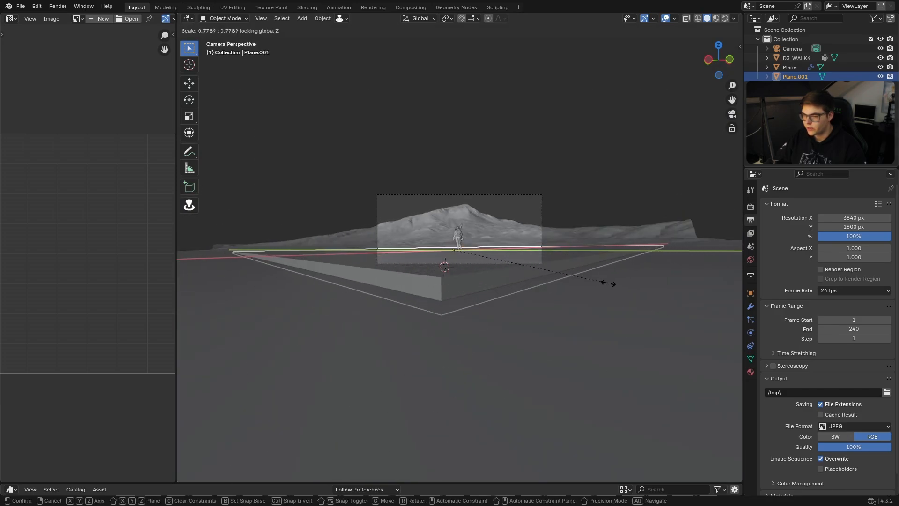
click(607, 282)
scroll(607, 280, up, 4)
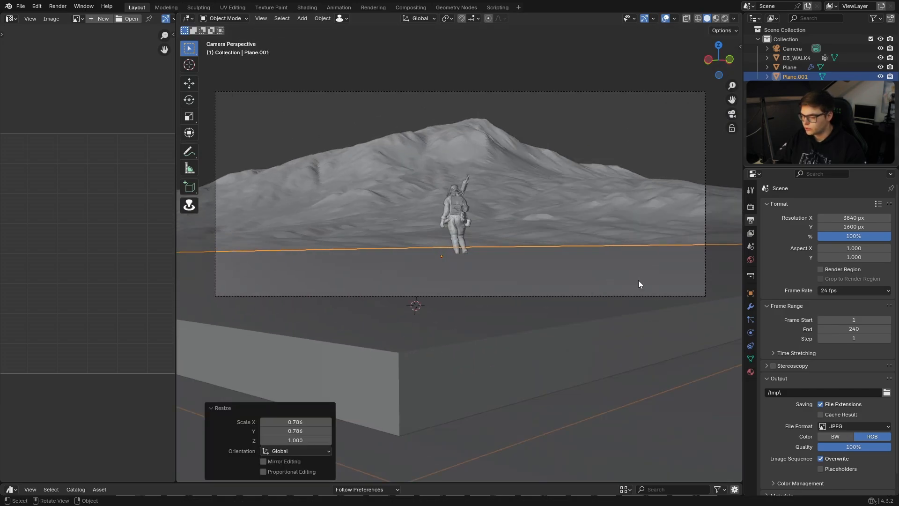
shift+middle_drag(639, 280, 626, 325)
key(ctrl+a)
click(616, 316)
- Move the slab about -6.7 m in X and -8 m in Y and rotate it about -47.5° around Z
middle_drag(608, 295, 604, 323)
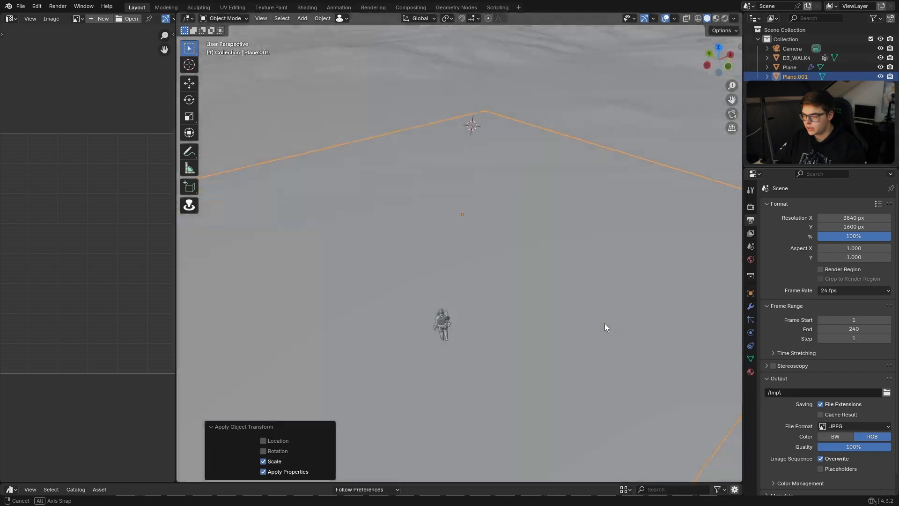
key(Tab)
scroll(581, 309, up, 2)
scroll(509, 281, down, 4)
middle_drag(508, 295, 494, 303)
key(Tab)
key(r)
key(z)
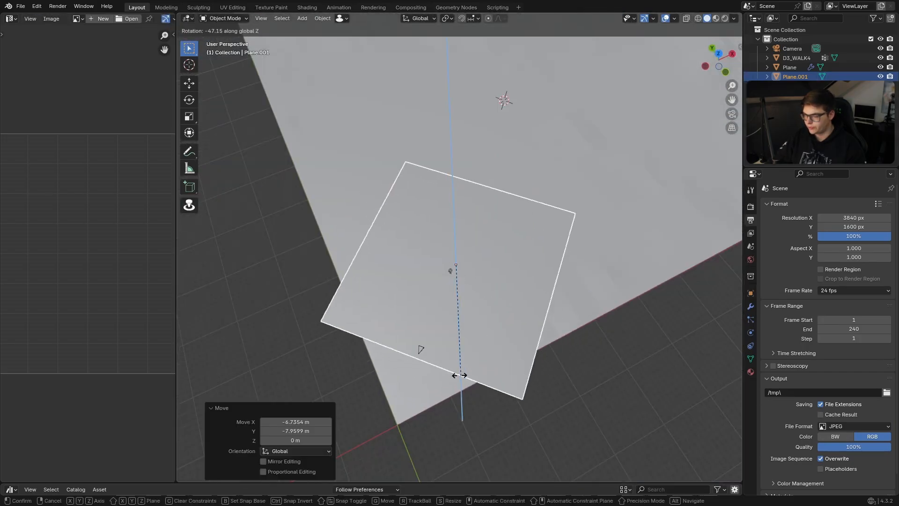
click(460, 373)
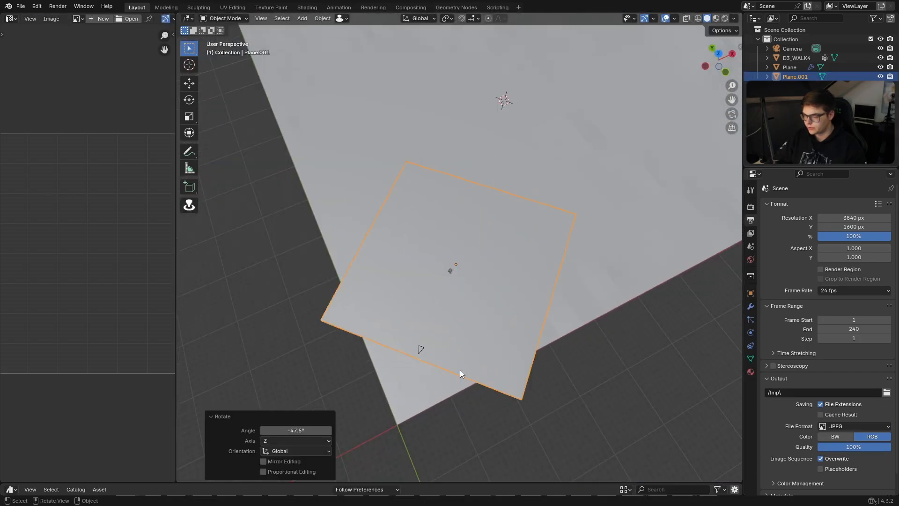
click(444, 380)
- Scale the slab uniformly to 0.738 and apply its scale
key(KP_0)
key(s)
click(601, 329)
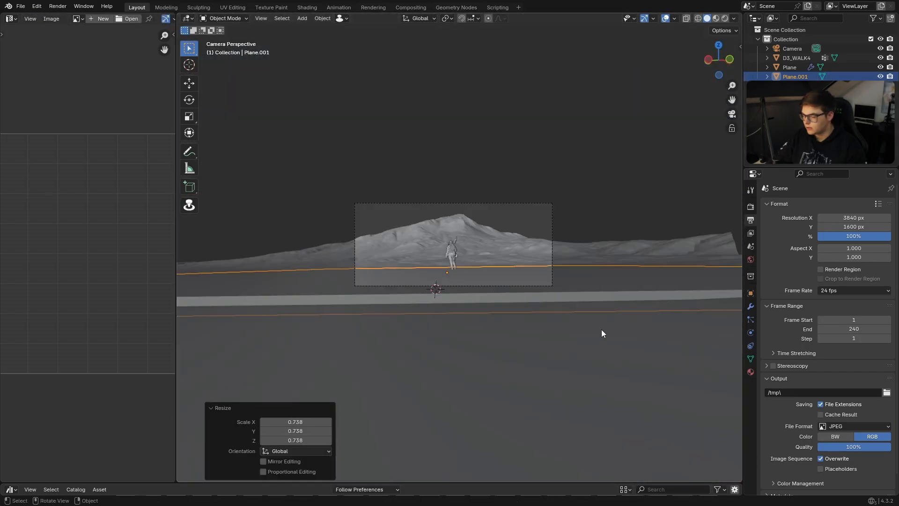
key(ctrl+a)
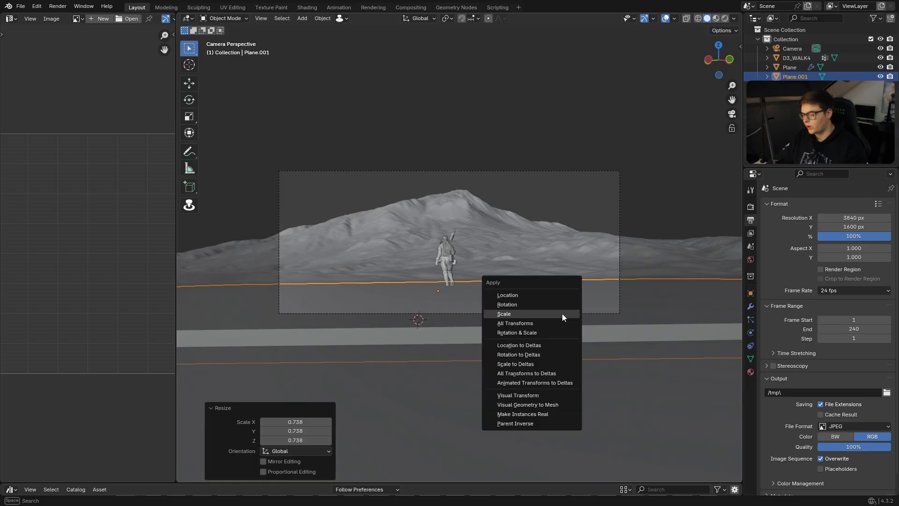
click(552, 314)
scroll(525, 307, up, 2)
scroll(526, 306, up, 1)
key(KP_0)
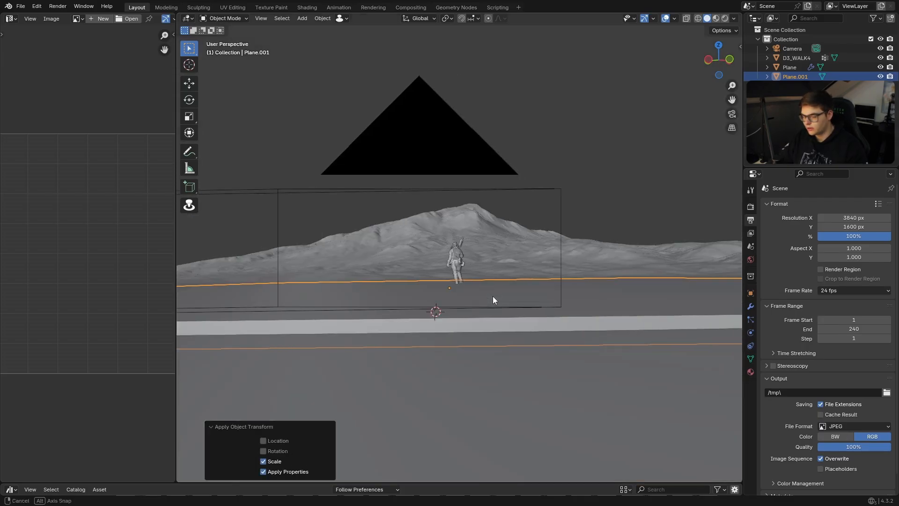
- Examine the slab's mesh density around the soldier in Edit Mode and return to the camera view
key(Tab)
shift+middle_drag(473, 349, 462, 235)
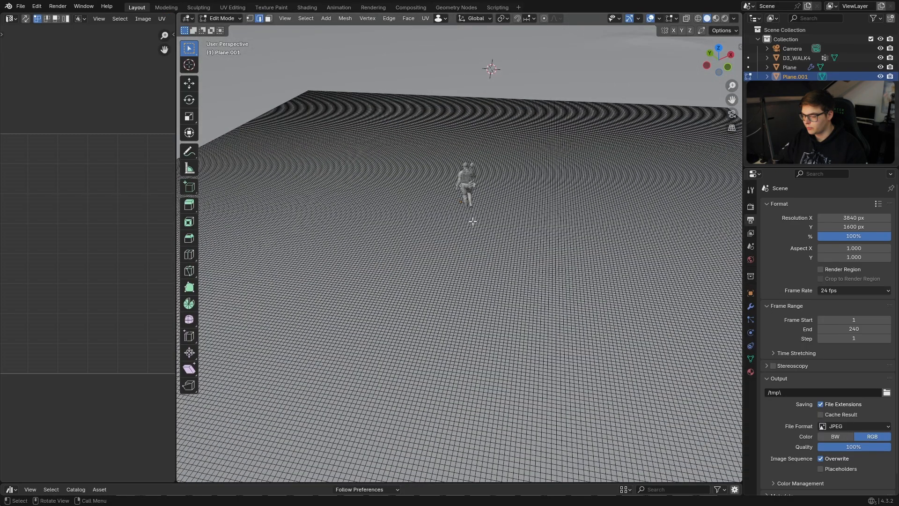
middle_drag(486, 289, 389, 287)
scroll(389, 287, up, 7)
shift+middle_drag(281, 155, 435, 283)
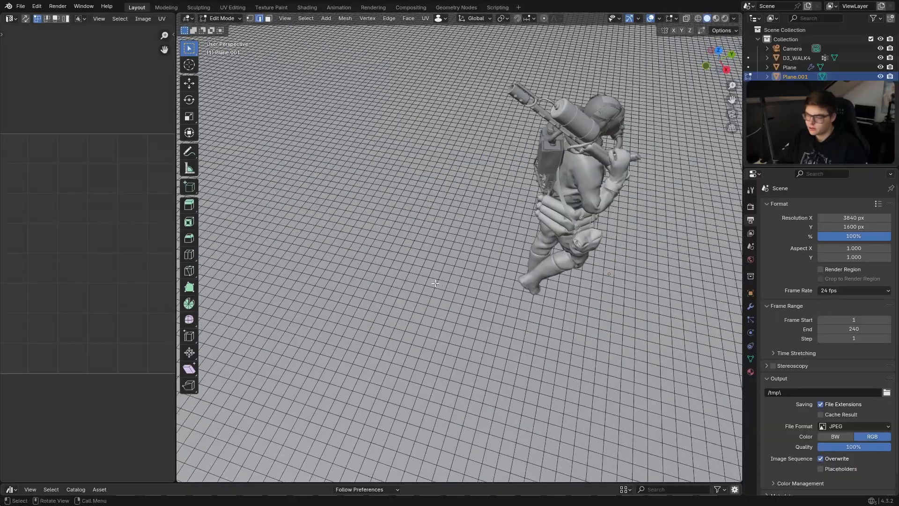
middle_drag(491, 298, 594, 300)
scroll(474, 312, down, 3)
middle_drag(456, 335, 474, 312)
key(Tab)
scroll(476, 296, down, 2)
key(KP_0)
- Create a material named Snow on the slab and turn the asset browser area into an enlarged Shader Editor
click(751, 305)
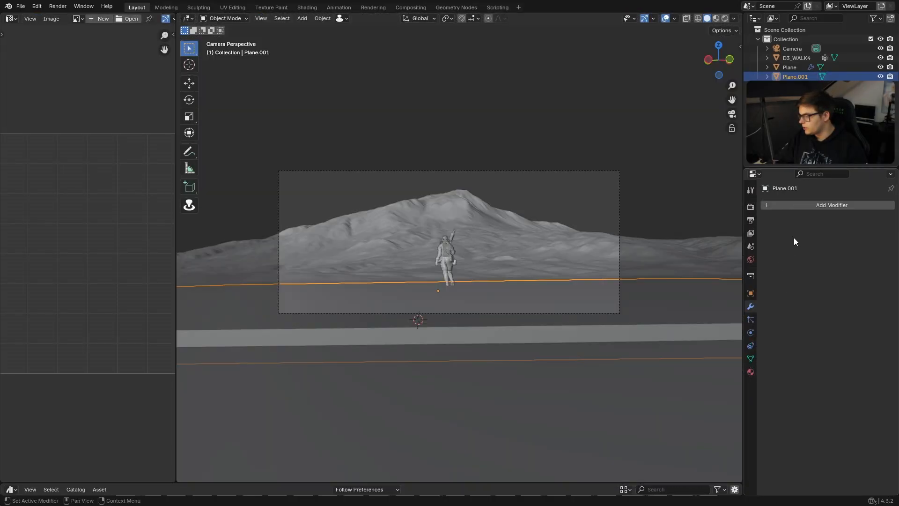
click(751, 371)
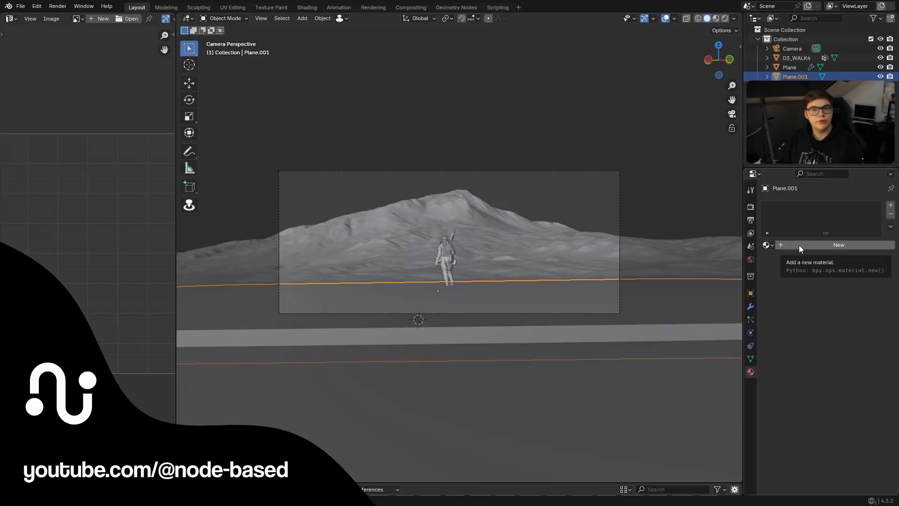
click(799, 246)
click(799, 245)
click(5, 488)
click(32, 459)
drag(244, 483, 381, 429)
- Replace the default shader with the Snow group node and link its Surface and Displacement outputs to the Material Output
key(x)
key(shift+a)
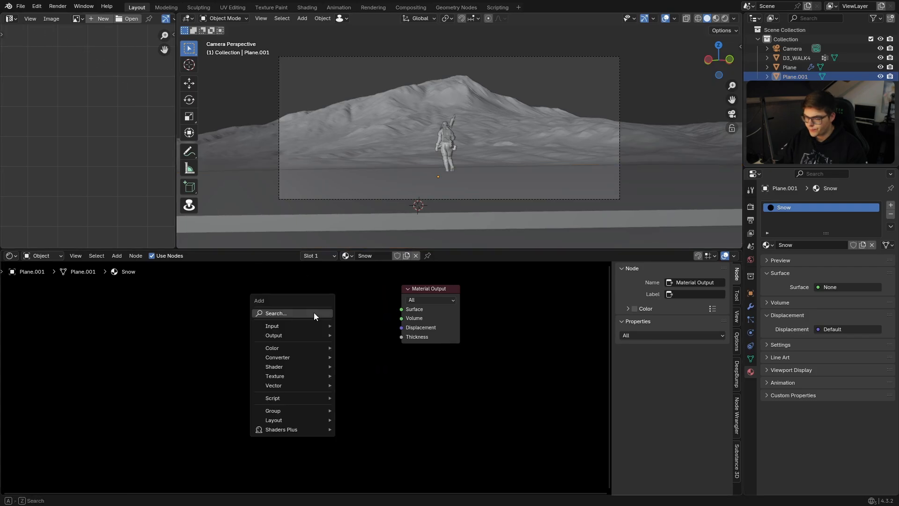
text(snow)
key(Return)
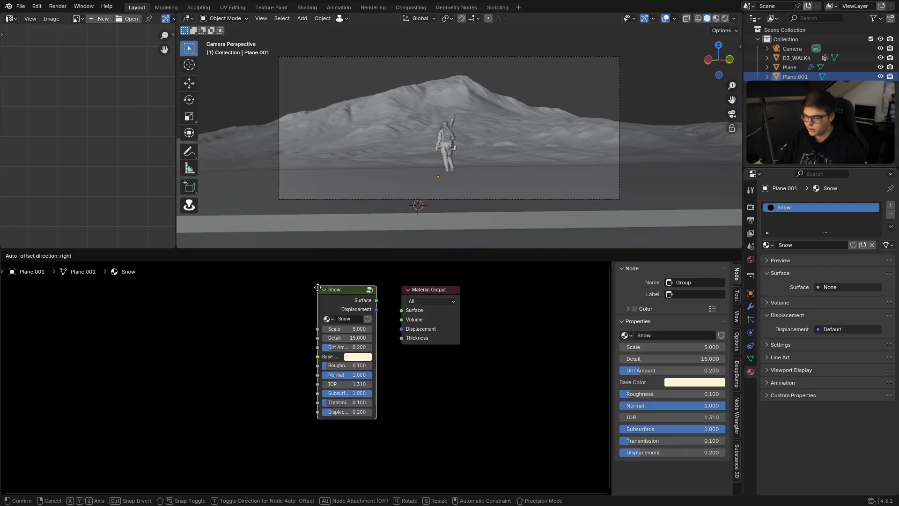
click(317, 286)
ctrl+shift+click(339, 301)
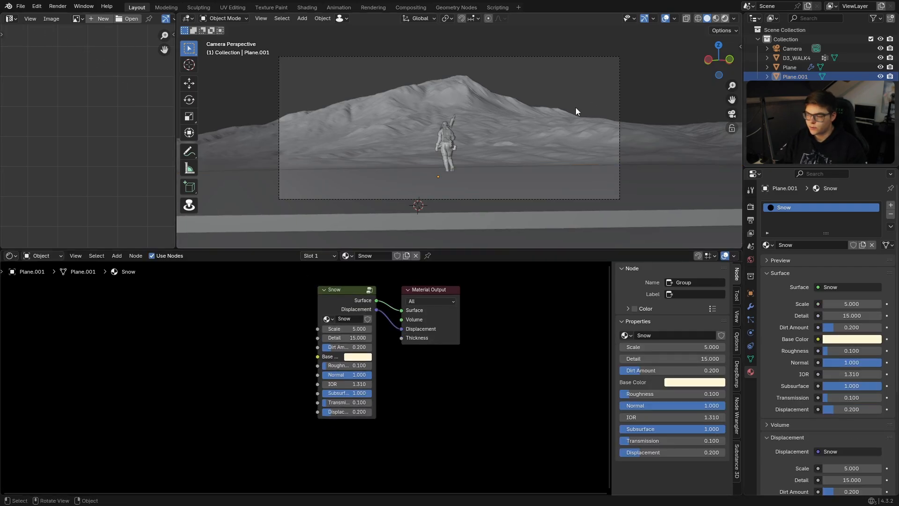
- Switch the viewport to rendered shading and disable Scene World lighting
click(725, 18)
click(722, 18)
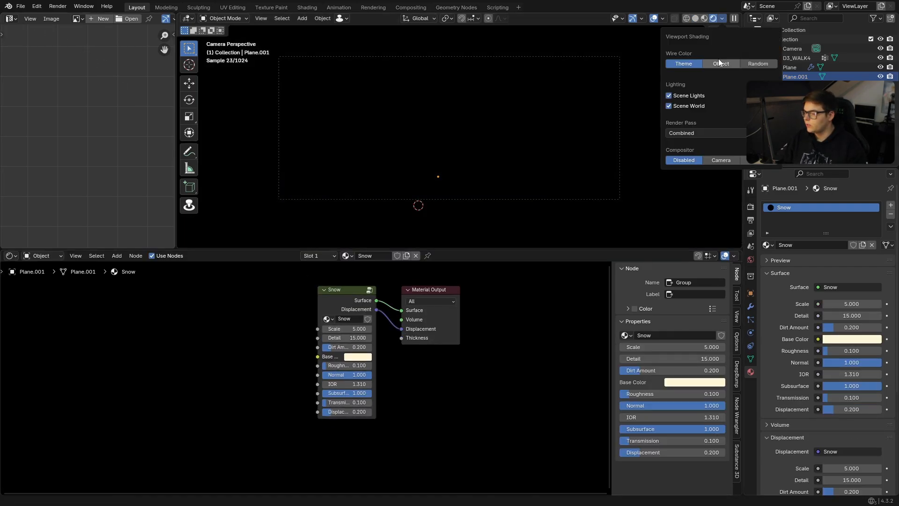
click(681, 109)
- Inspect the slab's snow surface in an enlarged viewport, isolated in local view and through the camera
drag(463, 249, 470, 410)
middle_drag(471, 300, 674, 96)
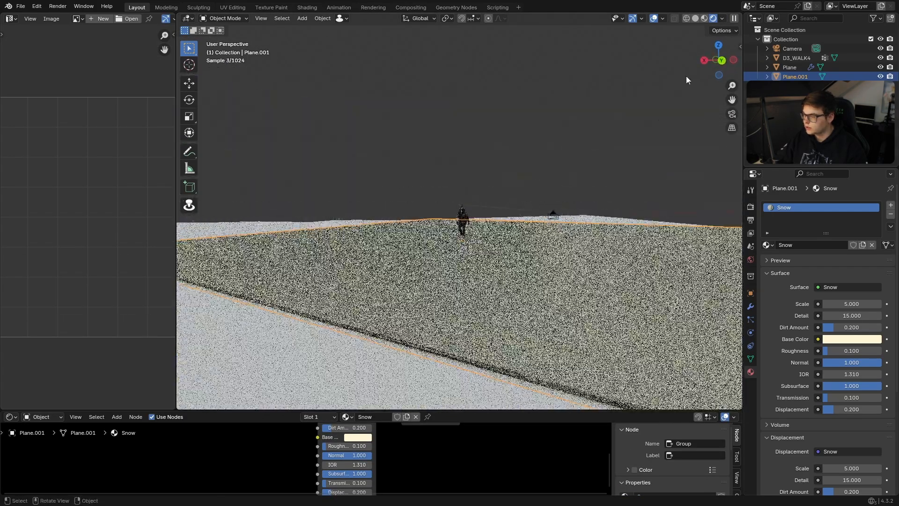
key(KP_Divide)
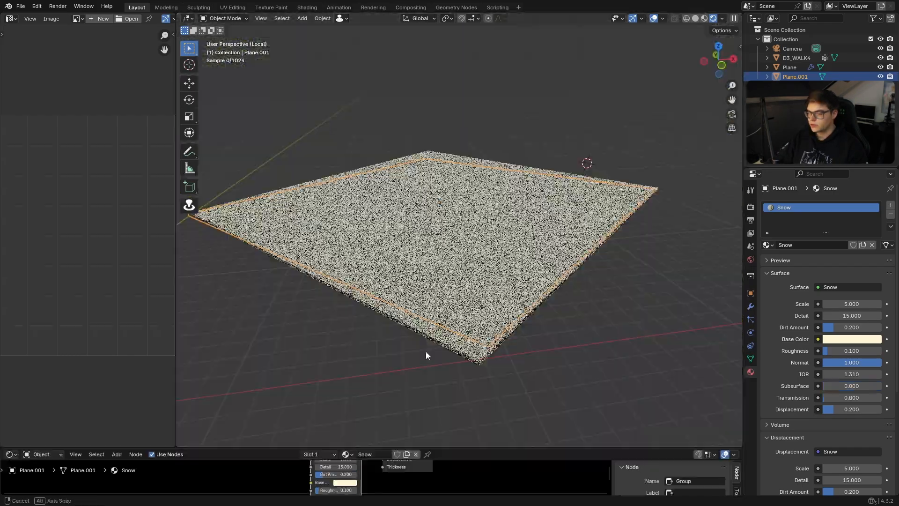
middle_drag(425, 351, 490, 228)
key(KP_0)
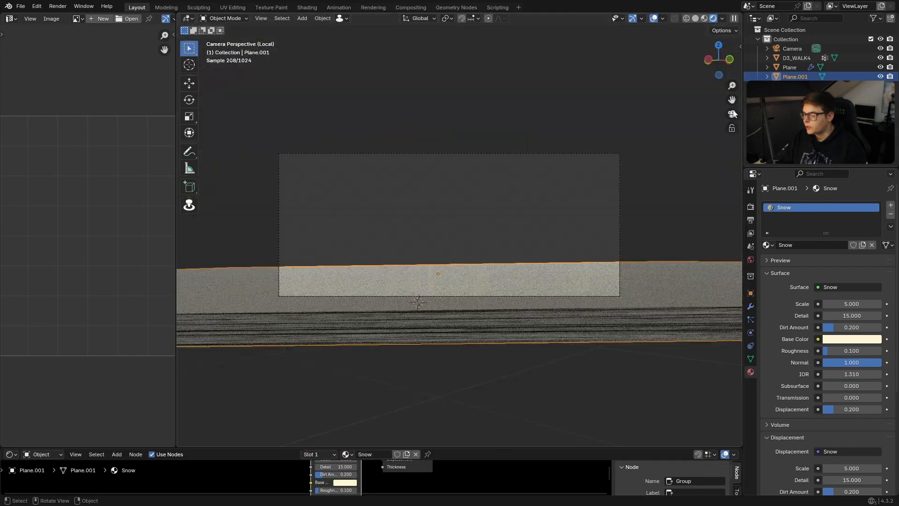
scroll(606, 267, up, 1)
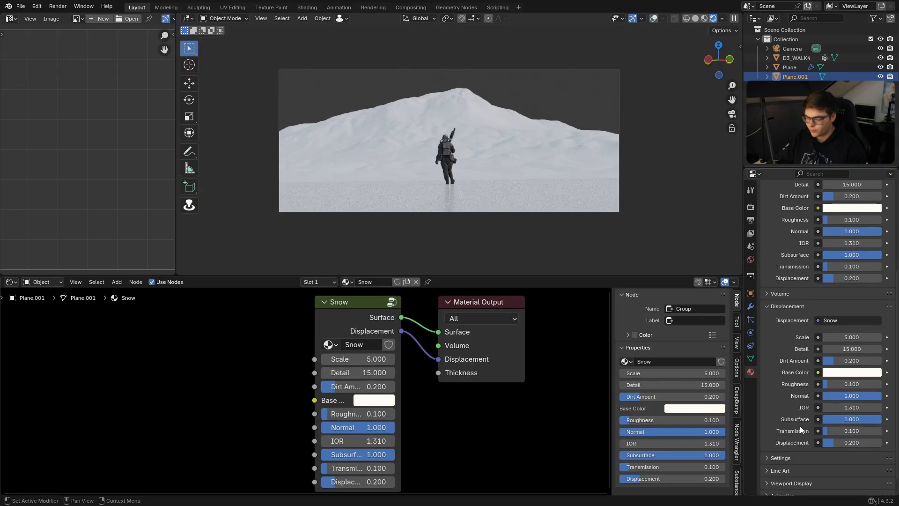
- Set the Snow material's surface displacement method to Displacement and Bump
scroll(800, 425, down, 1)
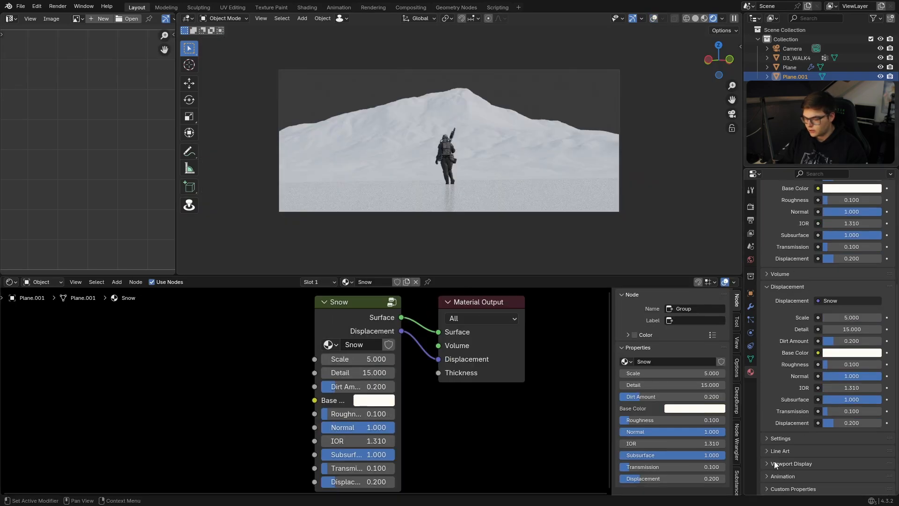
click(781, 437)
scroll(788, 450, down, 5)
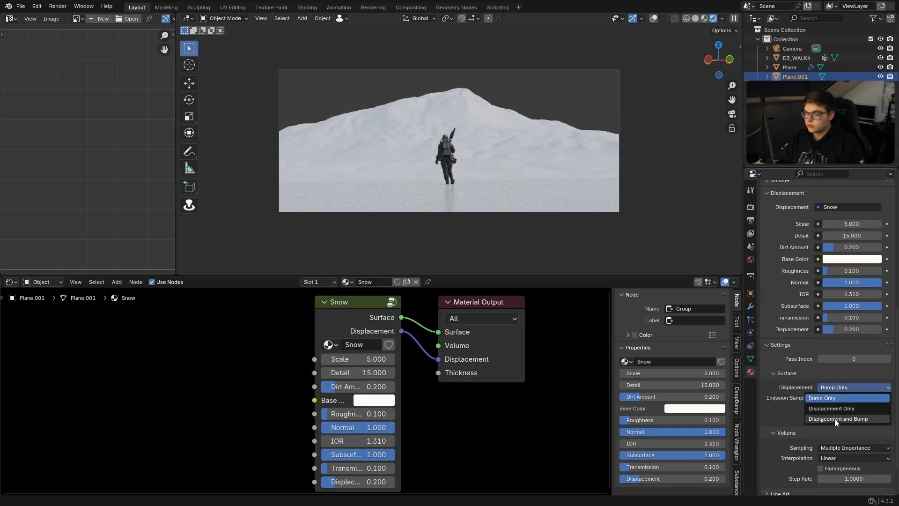
click(835, 419)
- Raise the Snow node's Displacement amount, set its Scale to 20 and return to the camera view
middle_drag(553, 159, 532, 146)
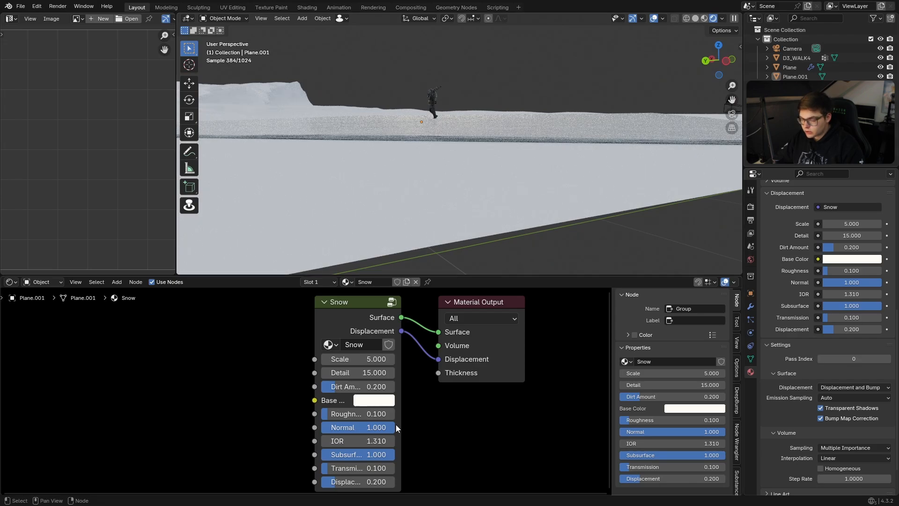
drag(358, 482, 417, 481)
scroll(509, 161, down, 4)
middle_drag(509, 160, 480, 181)
drag(357, 359, 434, 359)
click(354, 359)
text(20)
key(Return)
key(KP_0)
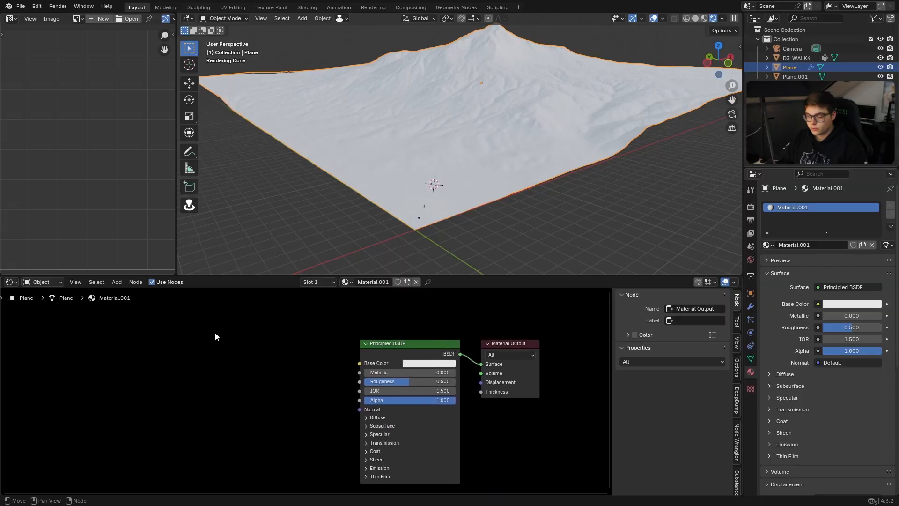
- Add a Geometry node to the mountain's material and preview its Position output on the terrain
click(201, 327)
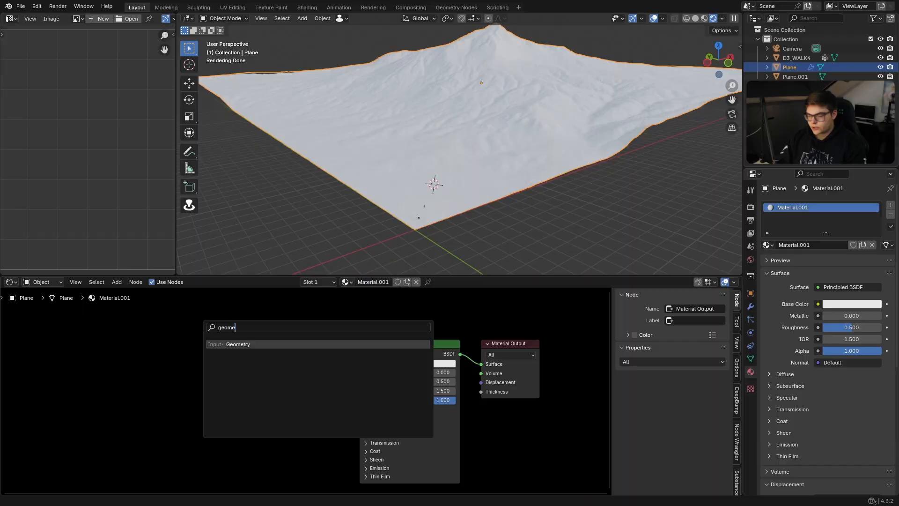
key(Return)
ctrl+shift+click(220, 334)
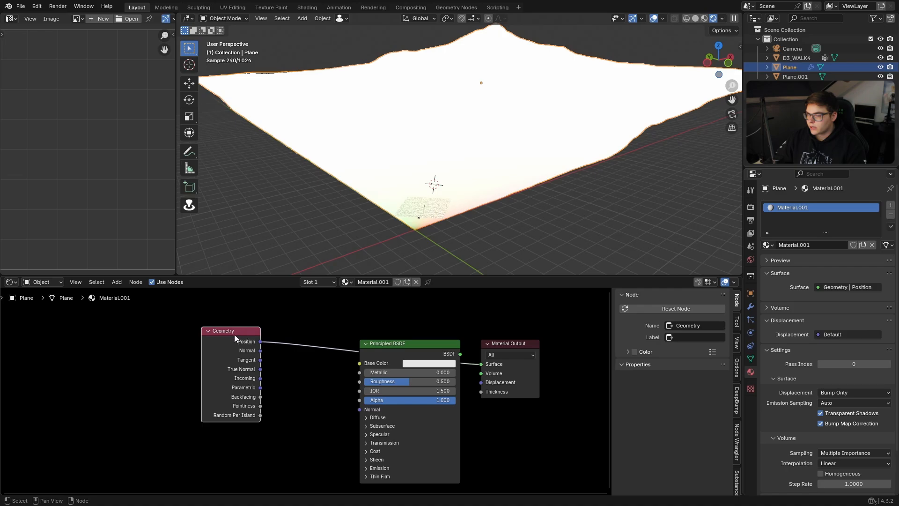
drag(234, 336, 153, 333)
- Add a Separate XYZ node after the Geometry node and preview its Z and X channels on the mountain
key(shift+a)
click(227, 316)
text(sepe)
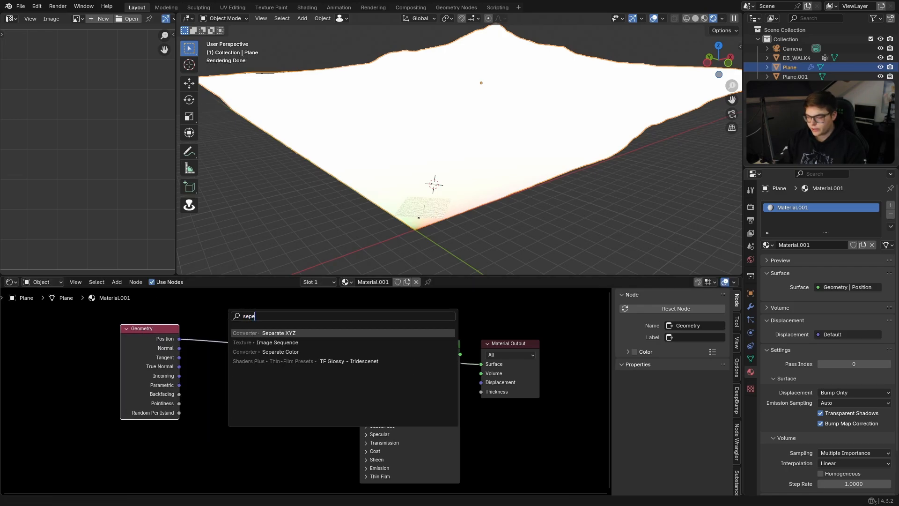
key(Return)
click(252, 333)
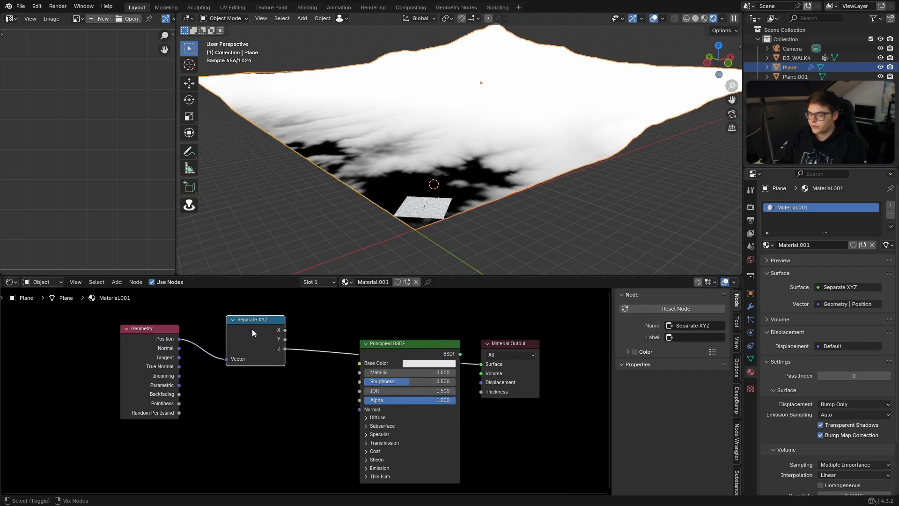
middle_drag(379, 154, 391, 201)
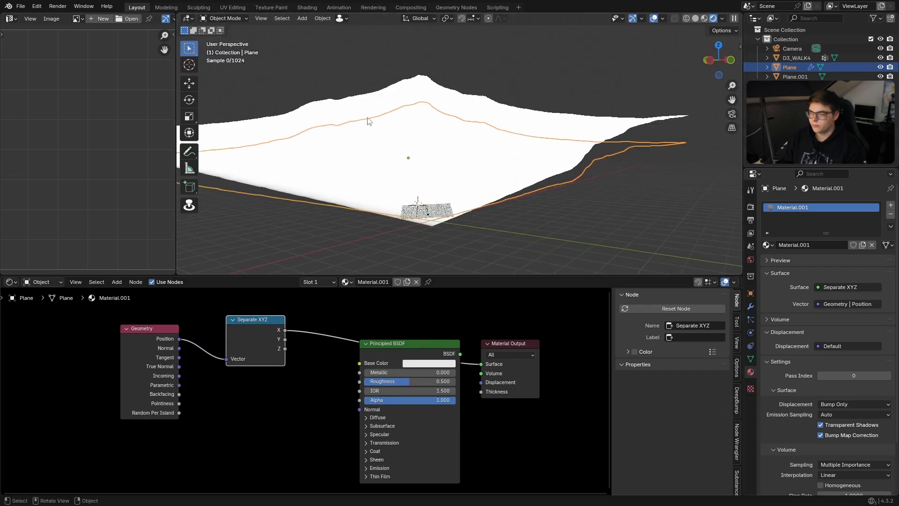
middle_drag(369, 121, 378, 228)
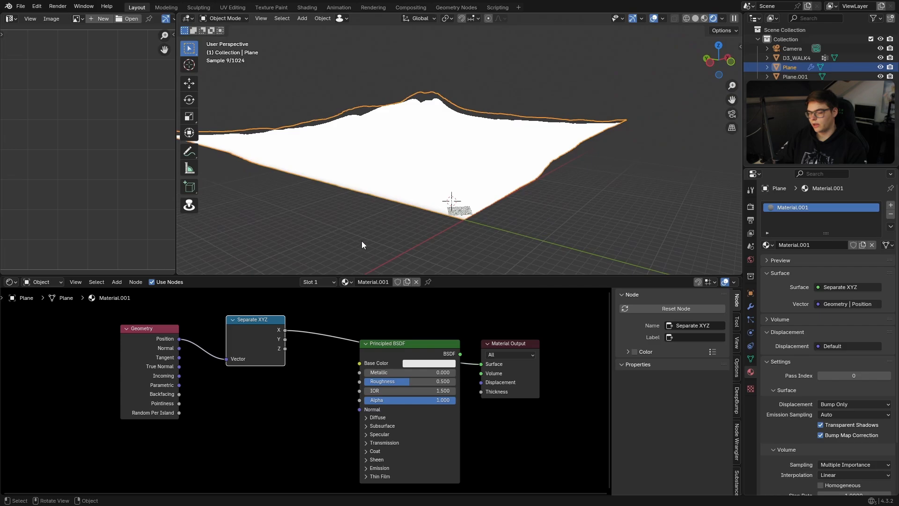
- Feed the Geometry node's Normal into Separate XYZ and output the X channel as the mountain's surface
drag(179, 348, 179, 348)
middle_drag(450, 103, 375, 154)
drag(285, 330, 481, 364)
middle_drag(421, 197, 470, 210)
right_click(438, 145)
click(416, 138)
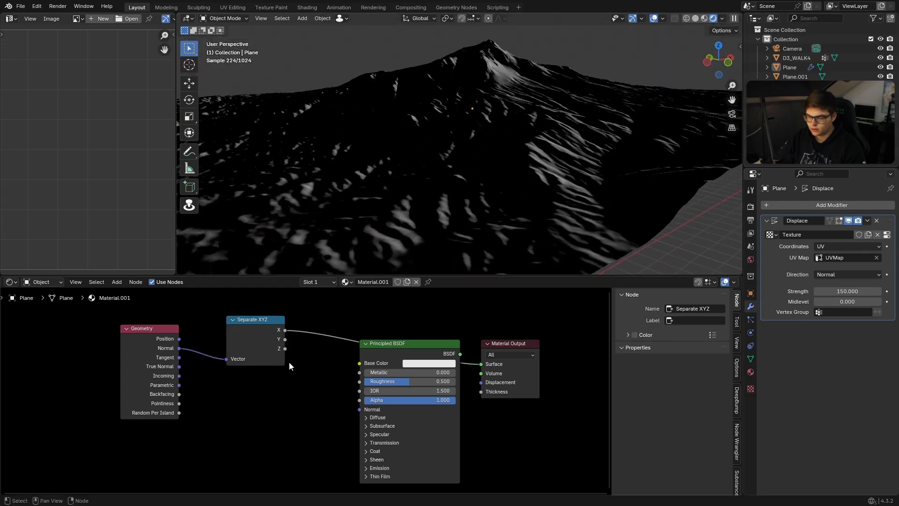
- Try a Math node set to Multiply after the Separate XYZ node's X output
middle_drag(289, 362, 222, 380)
key(shift+a)
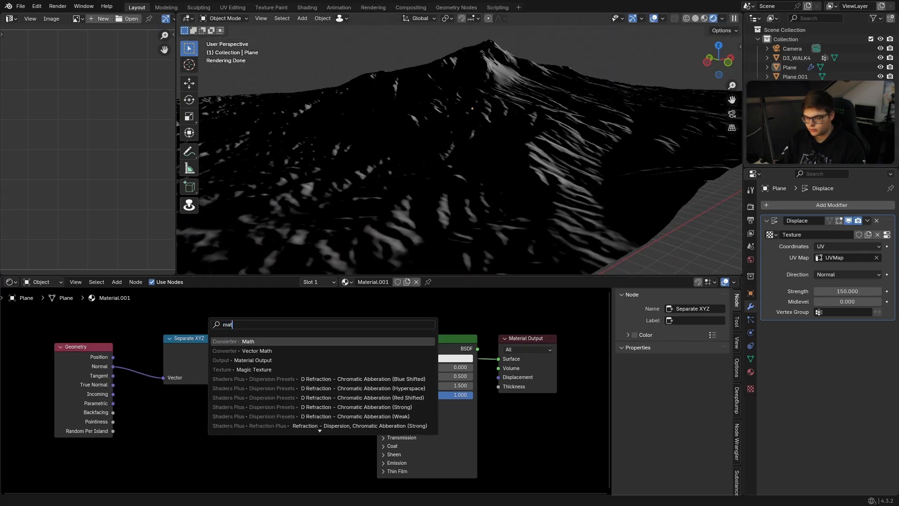
text(mat)
key(Return)
click(239, 333)
click(271, 354)
click(270, 386)
click(272, 355)
click(263, 395)
- Set the Multiply node's value to 2 and raise it to 20
click(280, 384)
text(2)
key(Return)
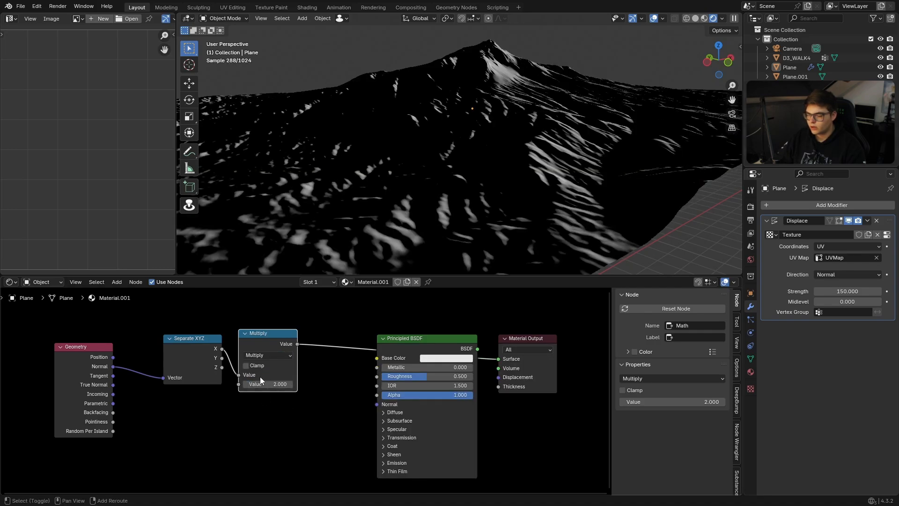
drag(262, 380, 337, 380)
drag(256, 383, 188, 383)
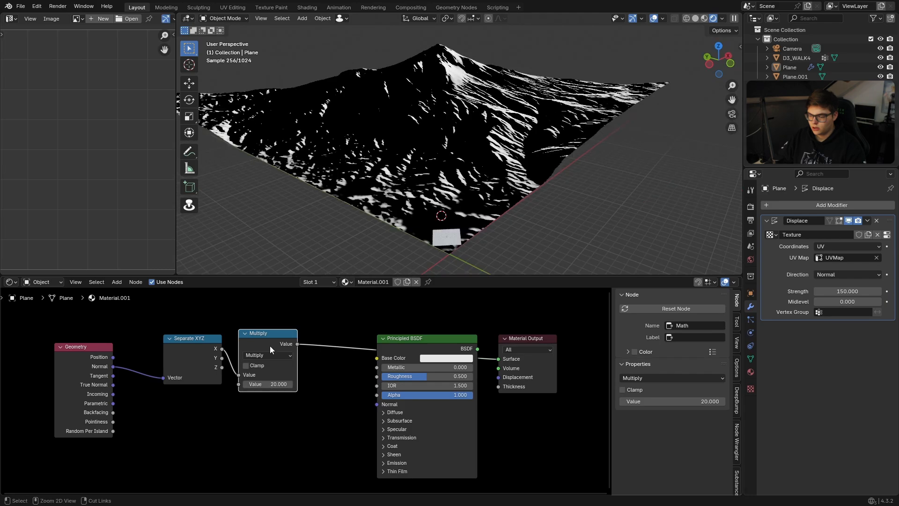
- Replace the Multiply node with a Map Range node between the Separate XYZ X output and the Material Output
key(ctrl+x)
key(shift+a)
key(space)
key(Return)
right_click(277, 320)
key(shift+a)
text(map r)
key(Return)
click(278, 323)
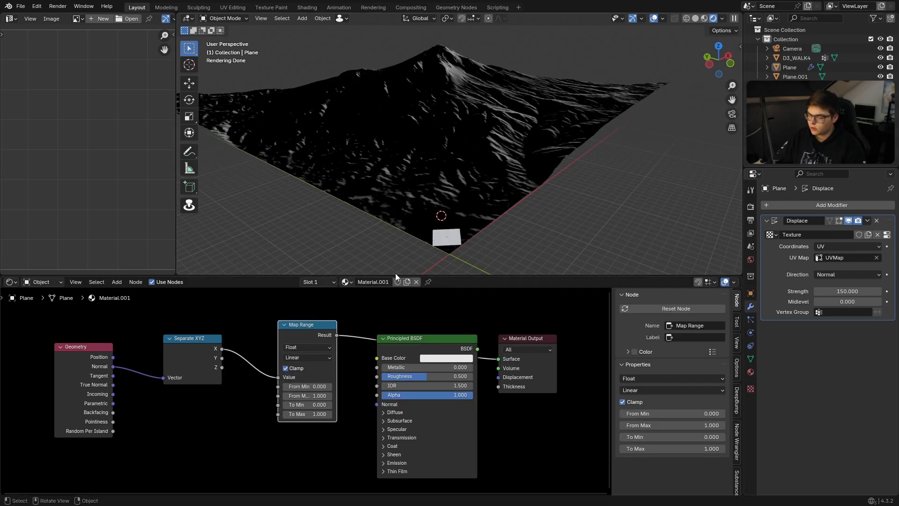
drag(302, 333, 283, 334)
- Set the Map Range node's From Max to 0.2 and check the resulting mask around the mountain
scroll(386, 189, up, 2)
scroll(271, 402, up, 3)
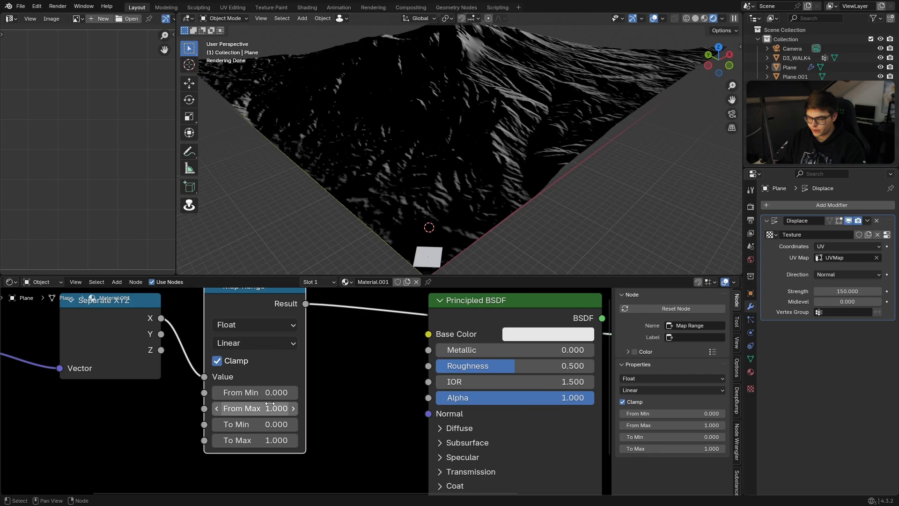
mouse_move(254, 392)
mouse_down()
mouse_move(224, 393)
mouse_move(255, 393)
mouse_move(245, 408)
mouse_move(228, 408)
mouse_up()
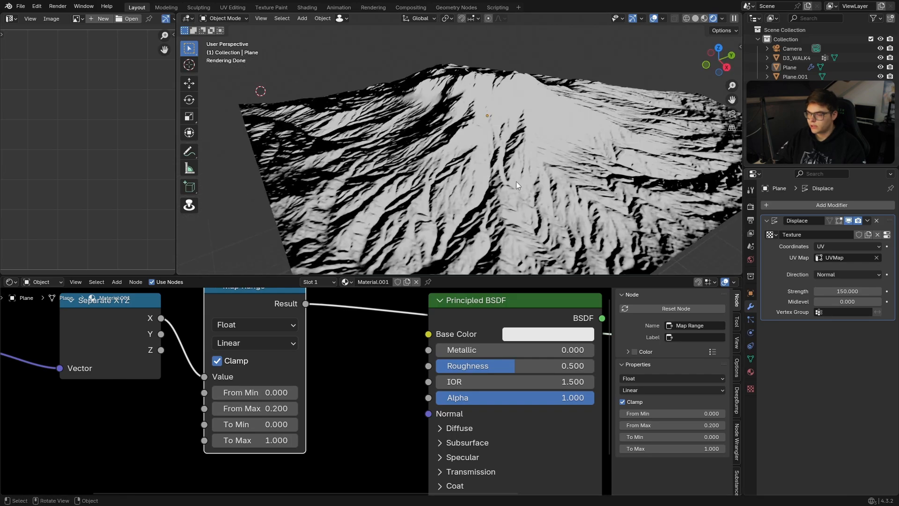
middle_drag(515, 181, 438, 89)
click(499, 120)
middle_drag(555, 116, 411, 118)
key(KP_0)
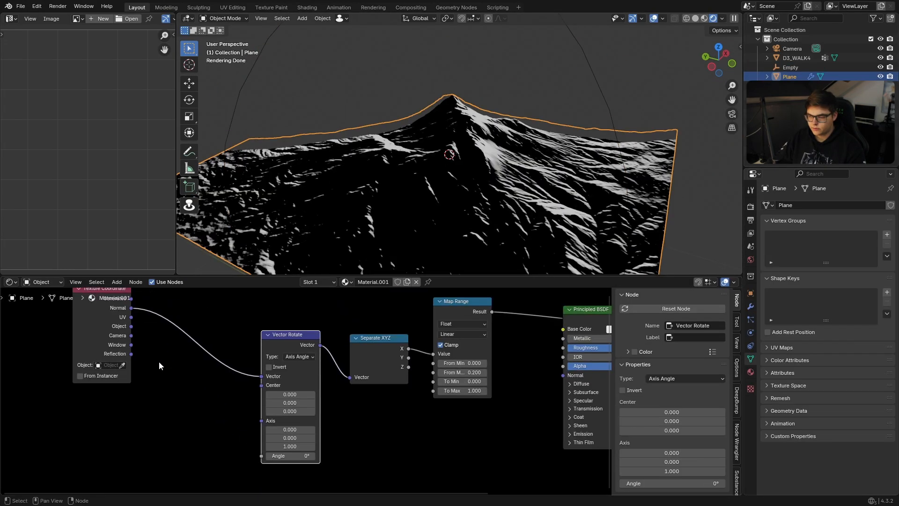
- Place the Texture Coordinate node beside Vector Rotate and set the rotation angle to 17.6°, judging the mask in camera view
drag(85, 332, 202, 377)
mouse_move(291, 456)
mouse_down()
mouse_move(320, 456)
mouse_move(263, 456)
mouse_move(273, 455)
mouse_up()
key(KP_0)
click(377, 360)
key(ctrl+x)
key(ctrl+z)
scroll(459, 143, up, 3)
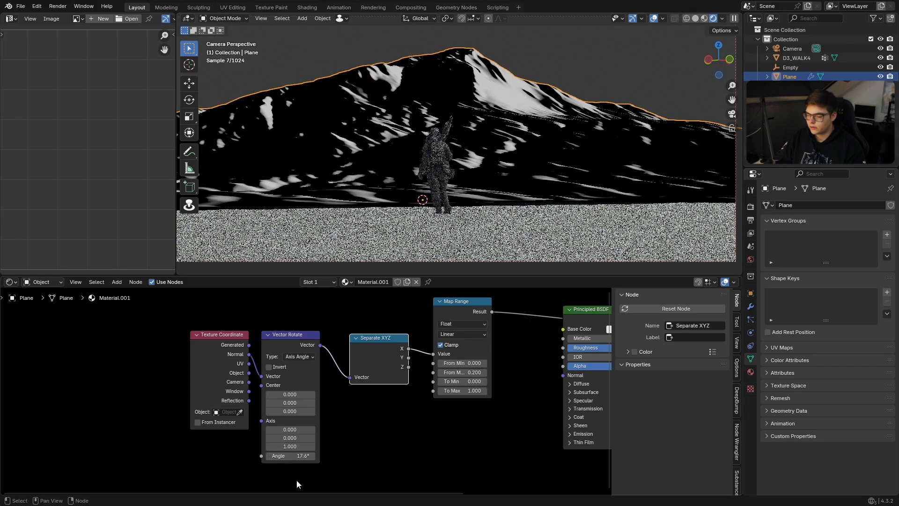
- Set the Vector Rotate node's angle to 26.1°
click(293, 456)
text(20)
key(Return)
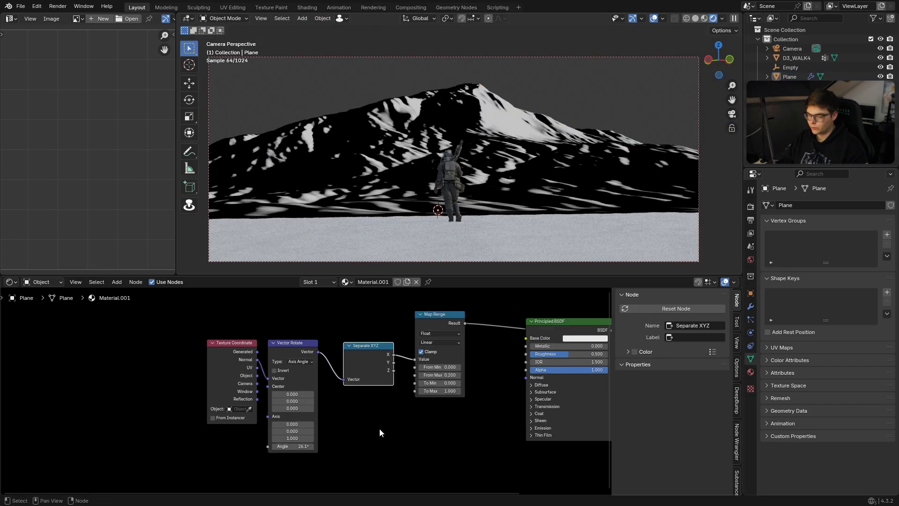
- Move the mask nodes away from the Material Output and place the Principled BSDF below them
scroll(379, 431, down, 2)
drag(379, 432, 261, 347)
key(g)
click(408, 419)
click(383, 373)
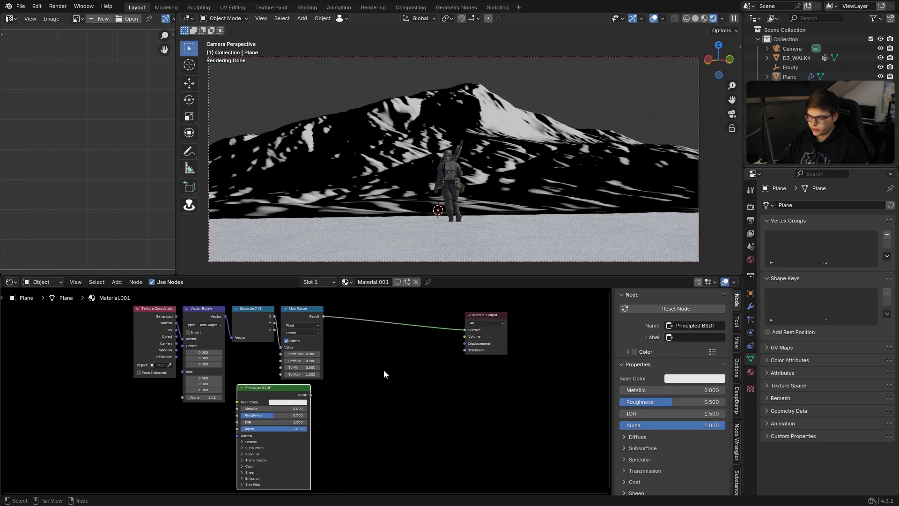
- Add the Snow group node to the mountain's material
middle_drag(383, 373, 399, 355)
key(shift+a)
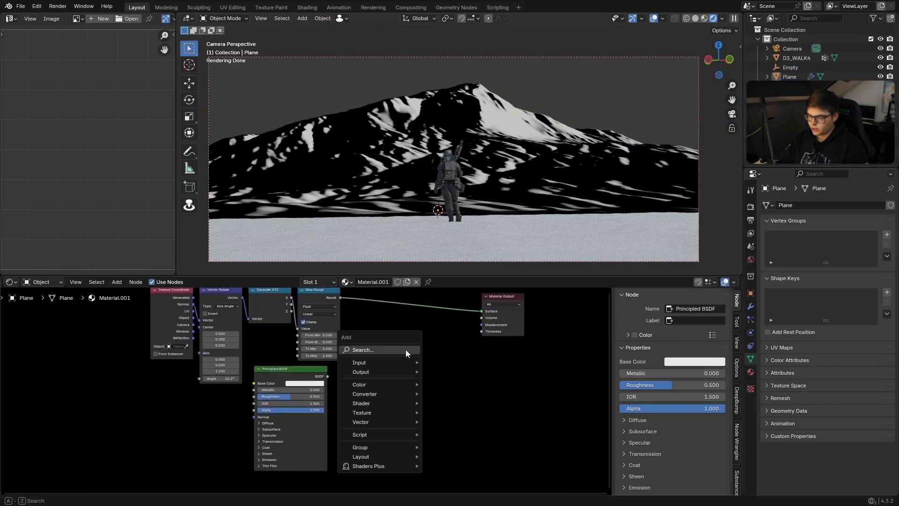
click(406, 351)
text(snow\)
key(Return)
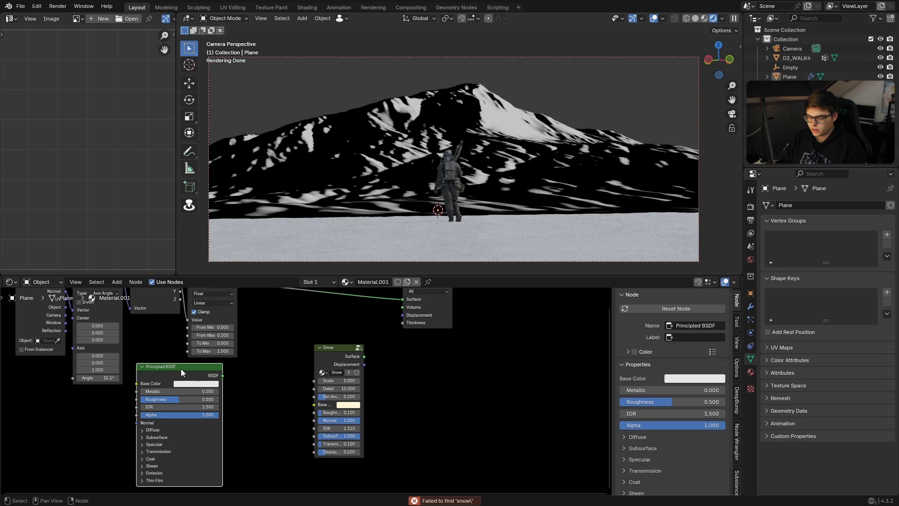
- Combine Snow and a near-black Principled BSDF in a Mix Shader, with the Map Range result driving its factor
drag(168, 371, 424, 372)
middle_drag(425, 372, 352, 403)
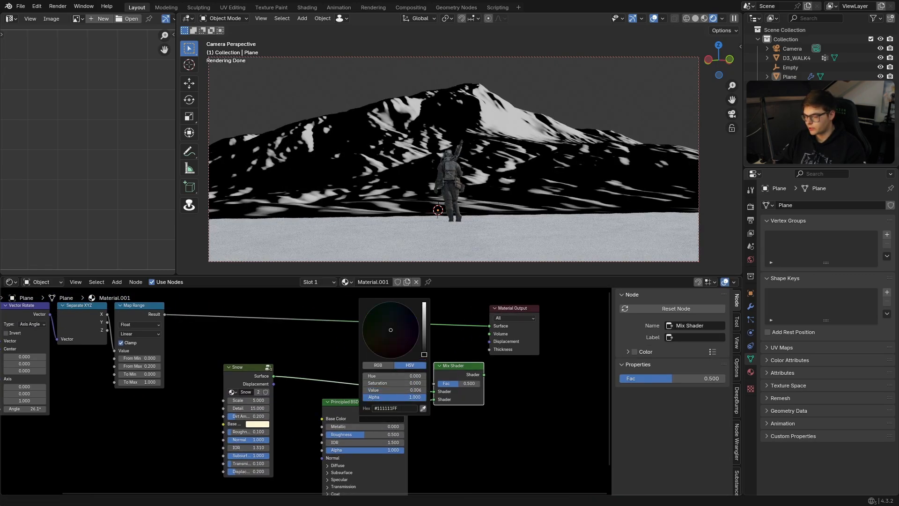
drag(165, 314, 186, 320)
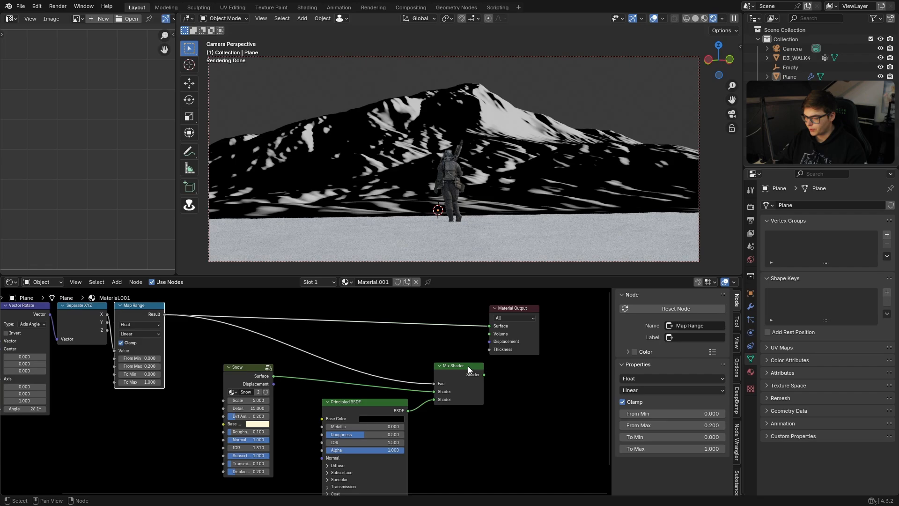
- Connect the Mix Shader to the Material Output and swap its inputs so the Principled BSDF comes first and Snow second
drag(470, 370, 449, 341)
ctrl+shift+click(456, 349)
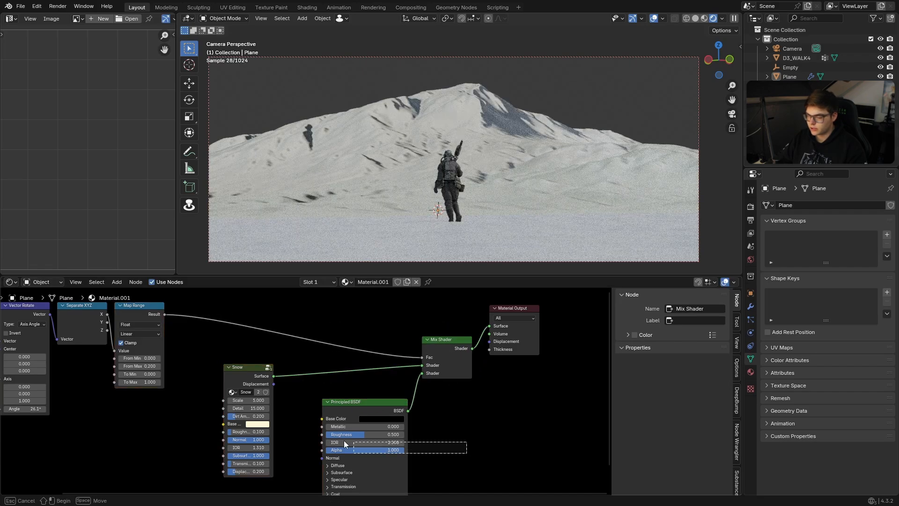
drag(376, 445, 225, 419)
key(g)
click(202, 419)
scroll(375, 447, up, 2)
mouse_move(429, 361)
mouse_down()
mouse_move(398, 391)
mouse_move(430, 349)
mouse_move(395, 377)
mouse_move(430, 351)
mouse_up()
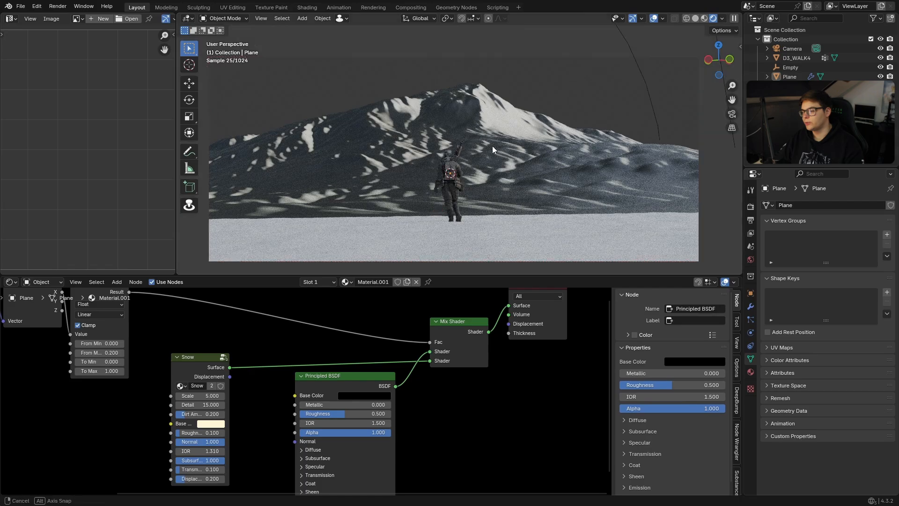
- Set the Principled BSDF's roughness to 1.000
middle_drag(373, 425, 433, 374)
scroll(433, 374, up, 2)
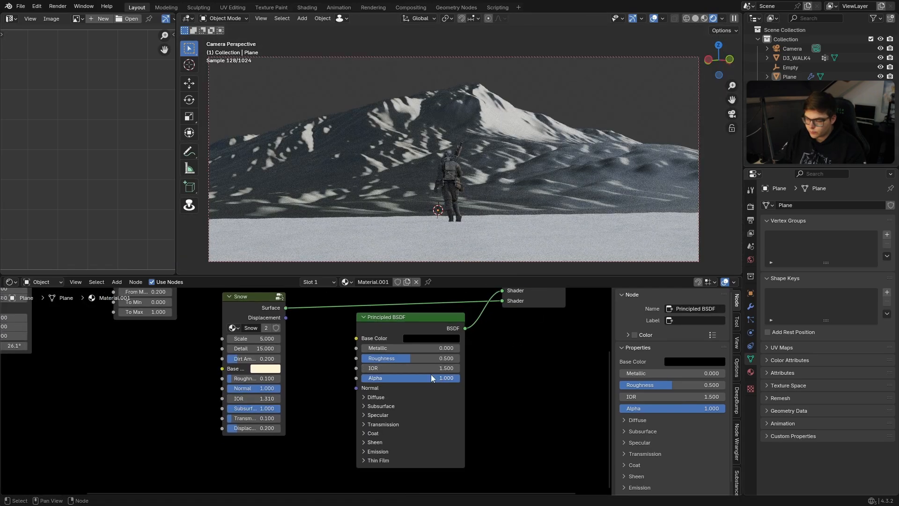
drag(414, 356, 471, 355)
scroll(225, 370, up, 2)
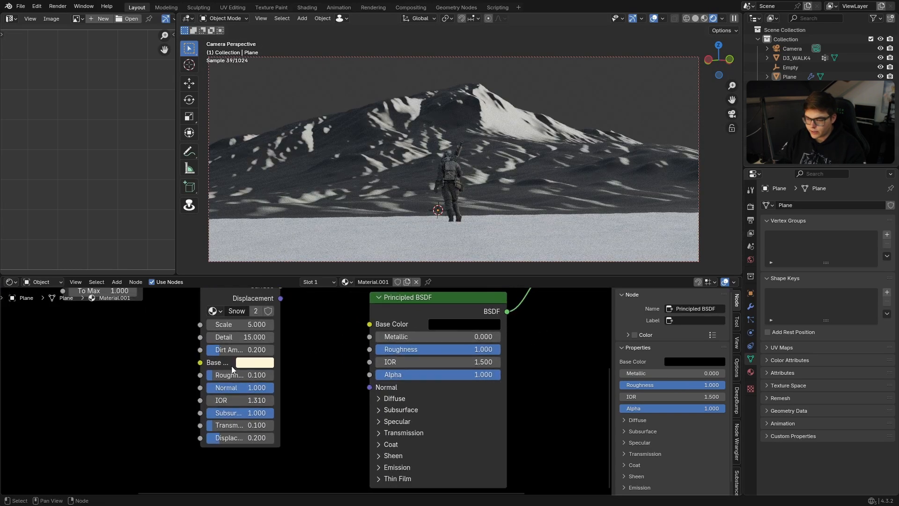
- Make the mountain's Snow node group a separate copy and name it Snow Mountain
middle_drag(215, 337, 302, 476)
scroll(211, 389, down, 1)
scroll(210, 390, up, 3)
middle_drag(210, 390, 258, 355)
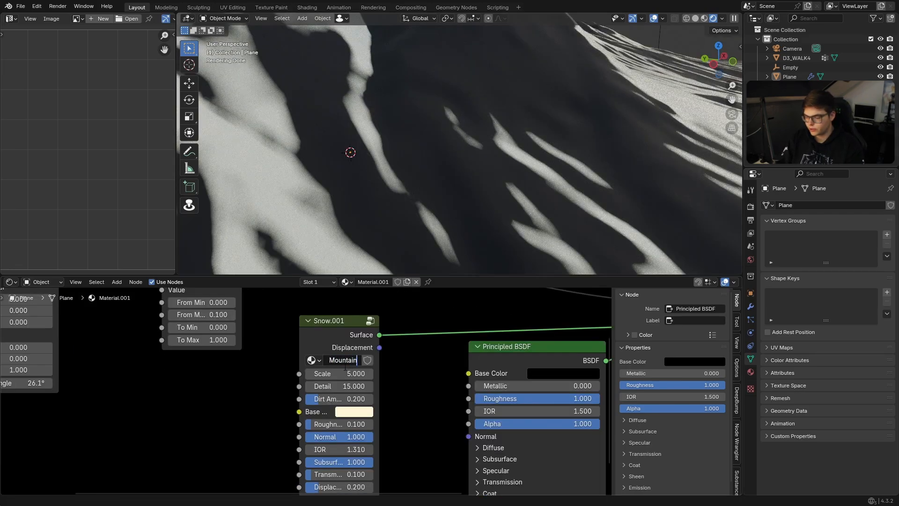
key(Return)
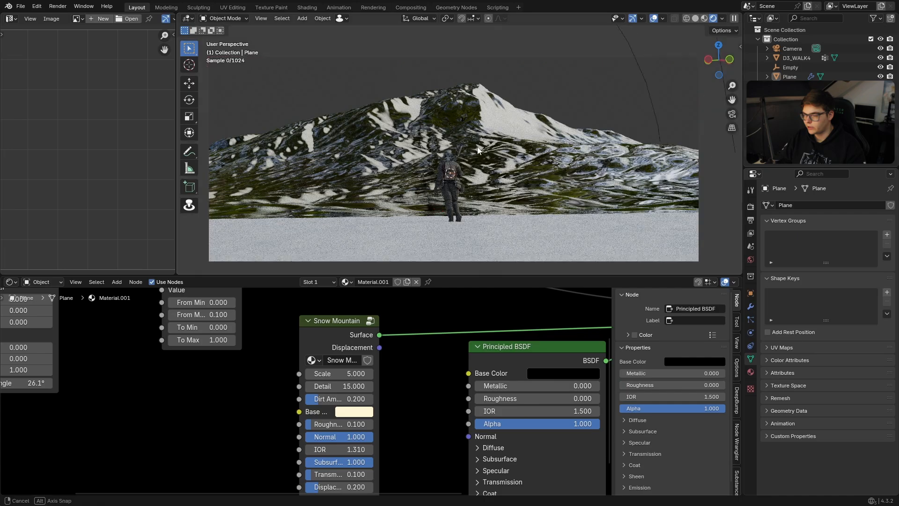
middle_drag(477, 149, 493, 159)
key(KP_0)
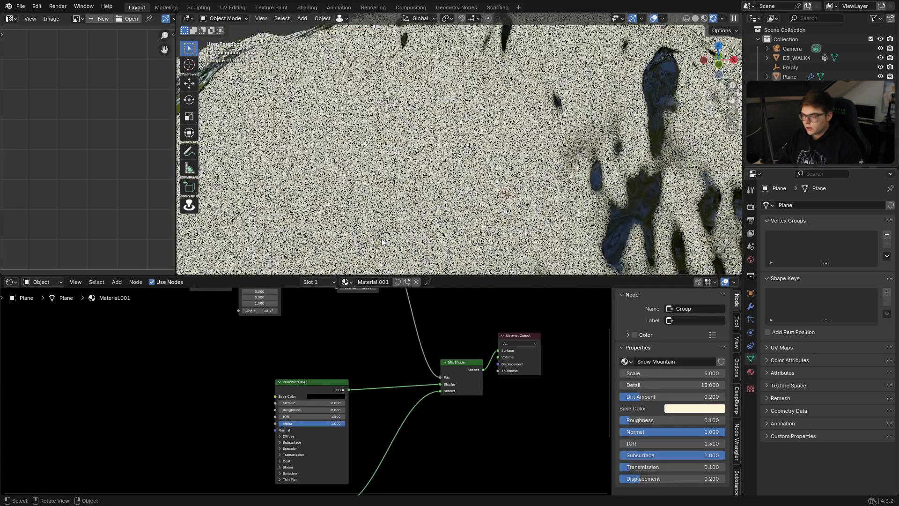
- Set the Snow Mountain group's Scale to 25
scroll(370, 427, up, 6)
scroll(363, 429, down, 11)
middle_drag(364, 443, 373, 333)
scroll(373, 333, up, 12)
drag(344, 324, 374, 324)
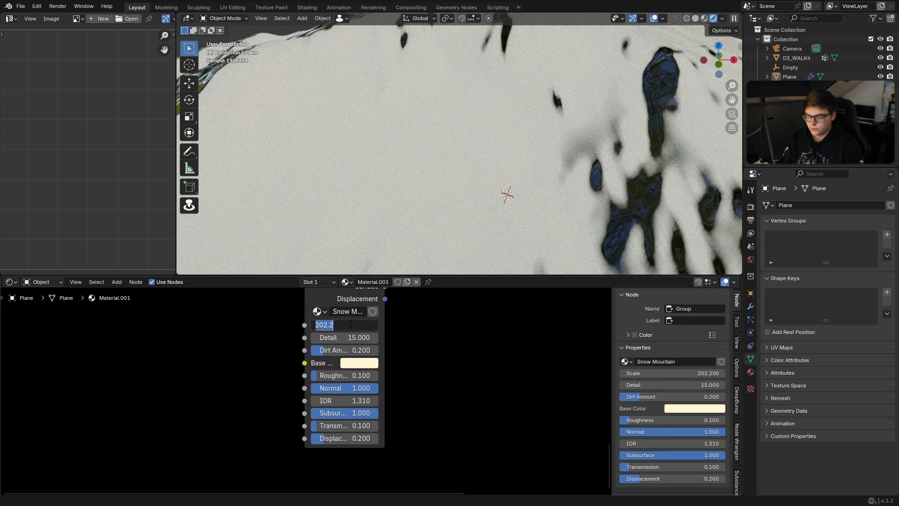
text(25)
key(Return)
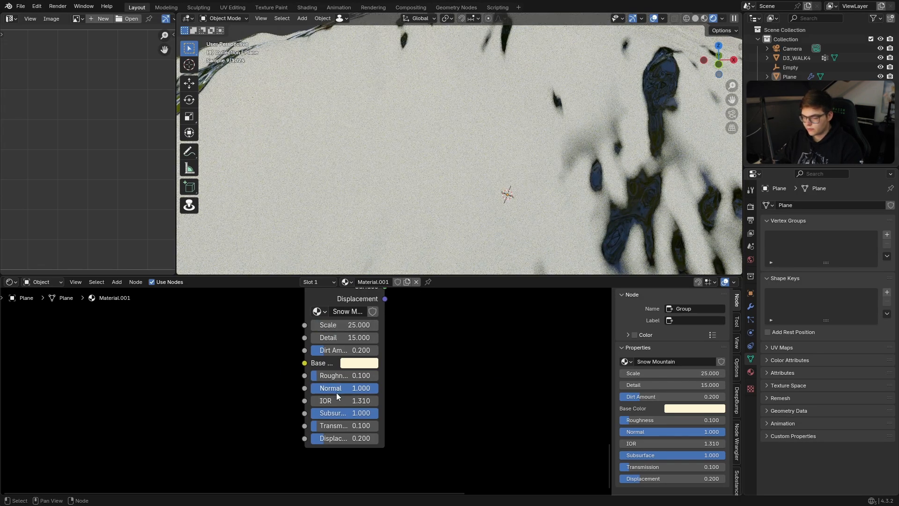
- Set the Snow Mountain group's Subsurface and Transmission to 0 and its Base Color to white
key(BackSpace)
key(KP_0)
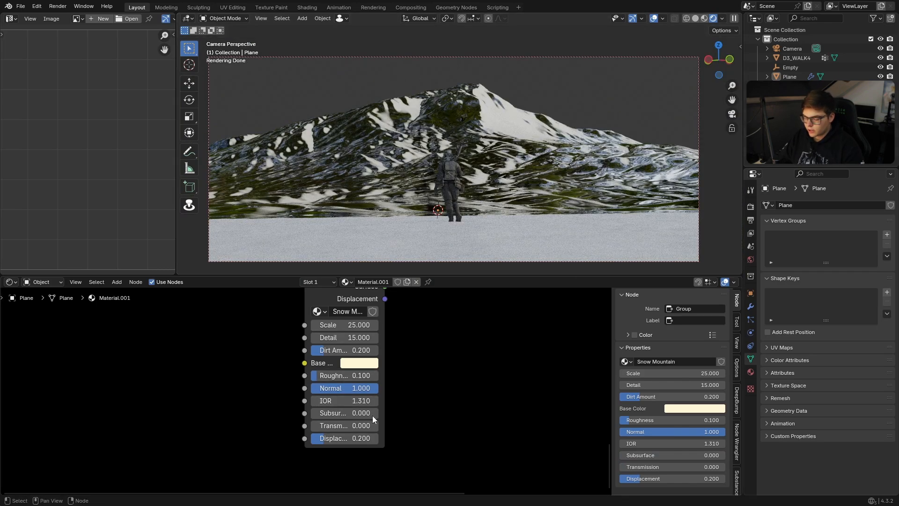
scroll(370, 422, up, 3)
click(388, 399)
drag(422, 144, 432, 133)
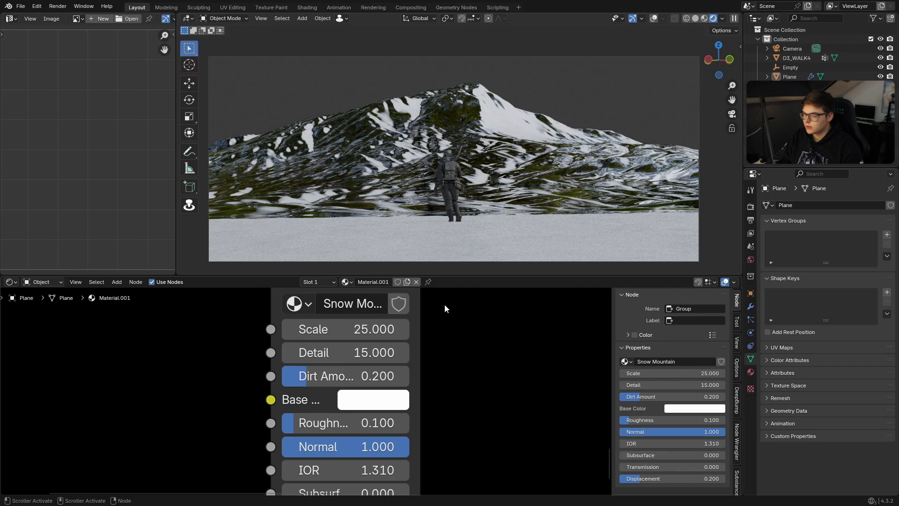
- Preview the slope mask's Map Range result on the mountain
scroll(309, 368, down, 12)
middle_drag(323, 352, 337, 422)
middle_drag(355, 331, 331, 415)
scroll(373, 361, up, 2)
middle_drag(373, 361, 347, 425)
scroll(372, 427, down, 3)
ctrl+shift+click(254, 292)
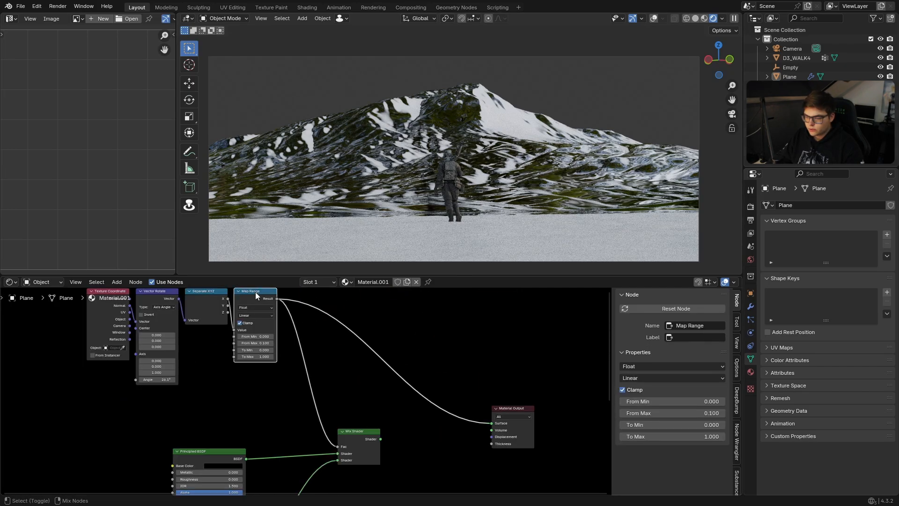
middle_drag(218, 376, 260, 414)
scroll(260, 415, up, 1)
- Add a Geometry node beside the slope mask nodes and preview its Pointiness output on the mountain
key(shift+a)
click(362, 324)
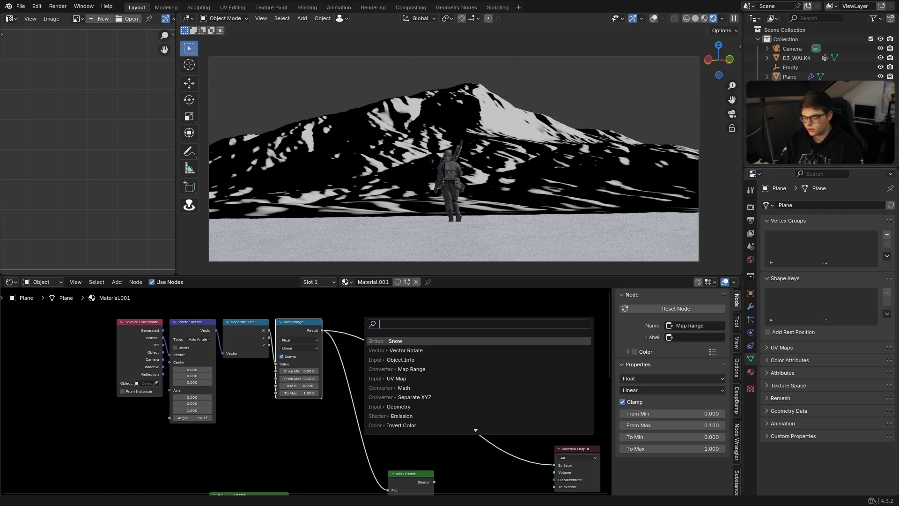
key(Return)
click(427, 294)
middle_drag(428, 294, 375, 312)
scroll(384, 328, up, 4)
ctrl+shift+click(402, 325)
ctrl+shift+click(402, 325)
ctrl+shift+click(402, 325)
ctrl+shift+double_click(402, 325)
ctrl+shift+click(402, 324)
ctrl+shift+click(402, 325)
ctrl+shift+click(402, 324)
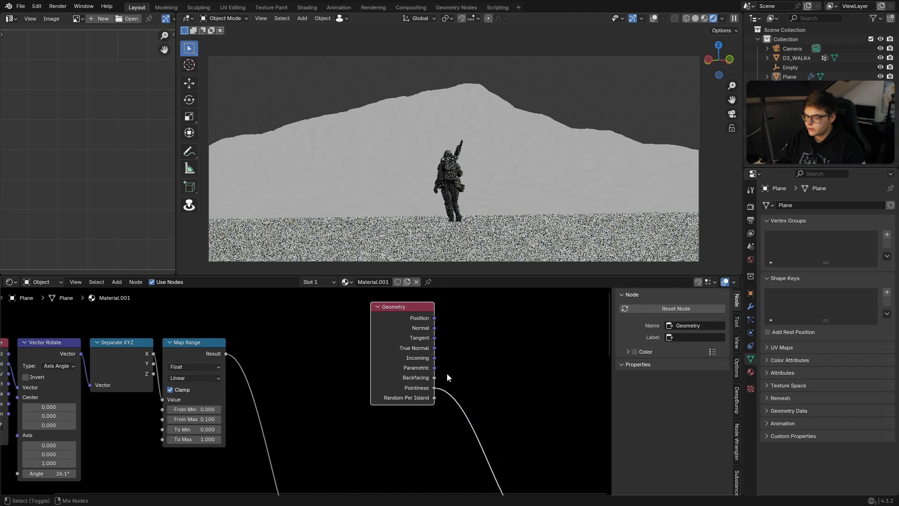
- Isolate the mountain in local view and inspect the Pointiness preview
middle_drag(448, 372, 375, 389)
key(slash)
middle_drag(432, 152, 438, 181)
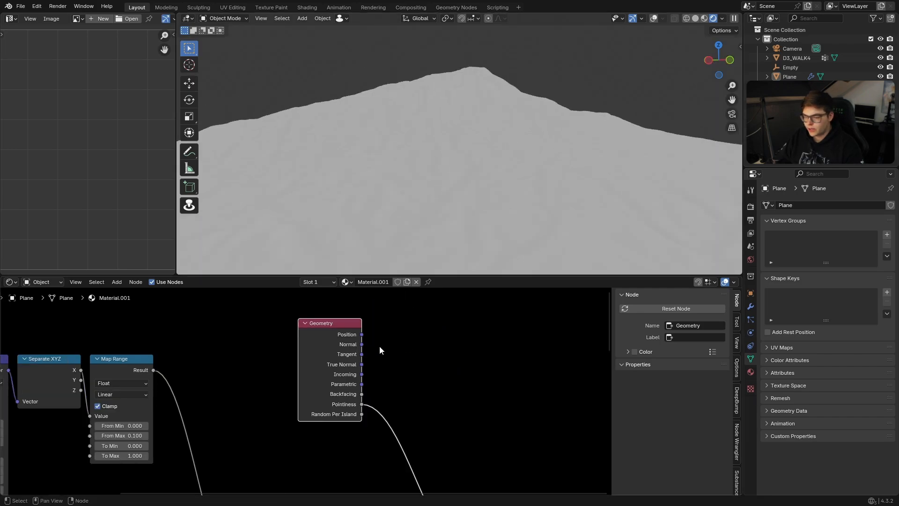
scroll(379, 350, down, 1)
key(shift+a)
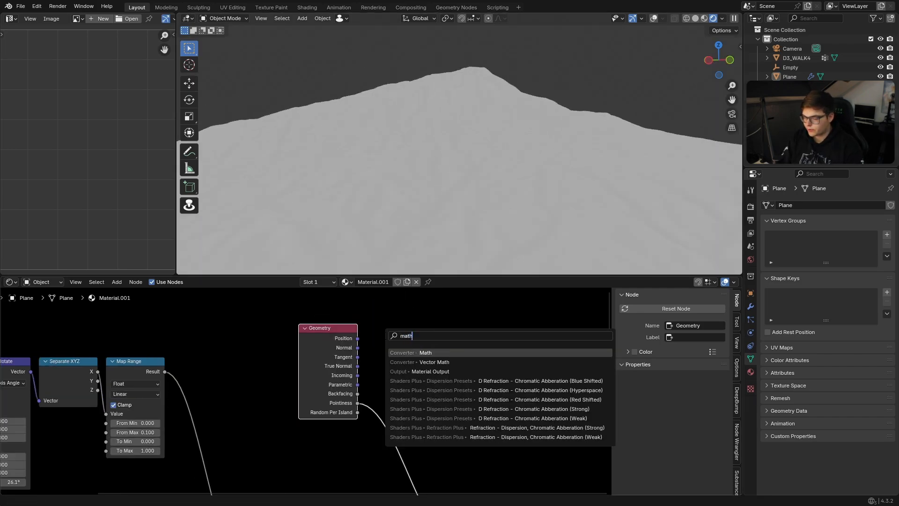
key(Return)
click(403, 447)
click(397, 401)
click(402, 344)
mouse_move(403, 428)
mouse_down()
mouse_move(450, 428)
mouse_move(388, 428)
mouse_up()
right_click(402, 428)
ctrl+scroll(399, 401, down, 1)
key(ctrl+x)
- Insert a Map Range node after Pointiness with From Min 0.490 and From Max 0.470
key(shift+a)
text(ma)
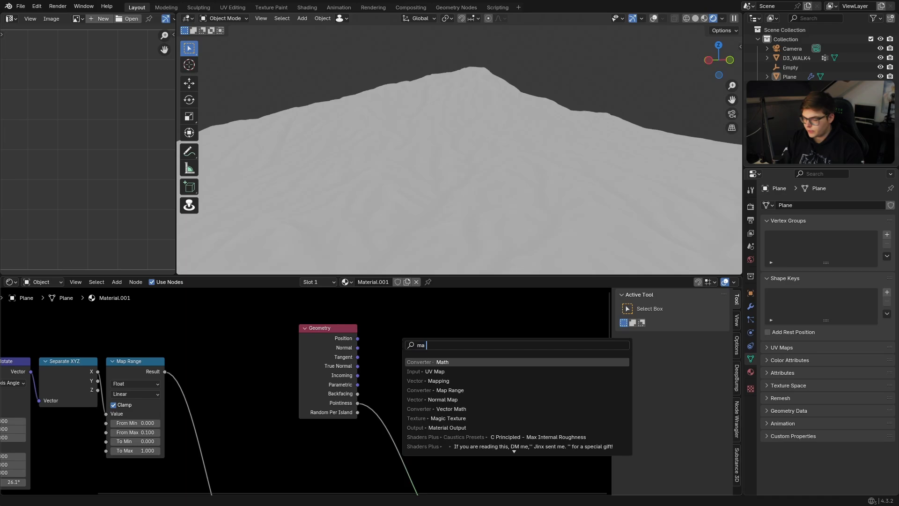
text(p ra)
key(Return)
click(431, 370)
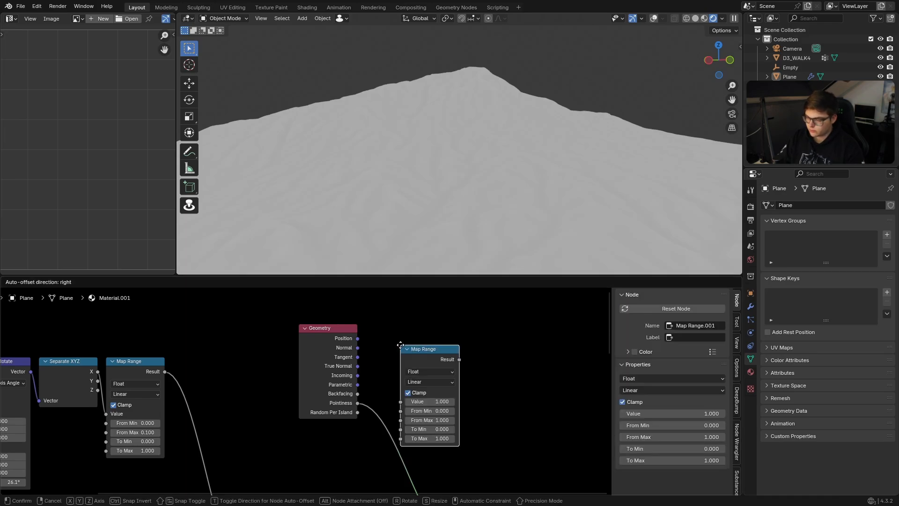
scroll(305, 390, up, 1)
mouse_move(403, 417)
mouse_down()
mouse_move(384, 418)
mouse_move(424, 413)
mouse_move(419, 425)
mouse_move(452, 425)
mouse_up()
mouse_move(422, 206)
middle_down()
mouse_move(403, 215)
mouse_move(434, 205)
mouse_move(443, 243)
middle_up()
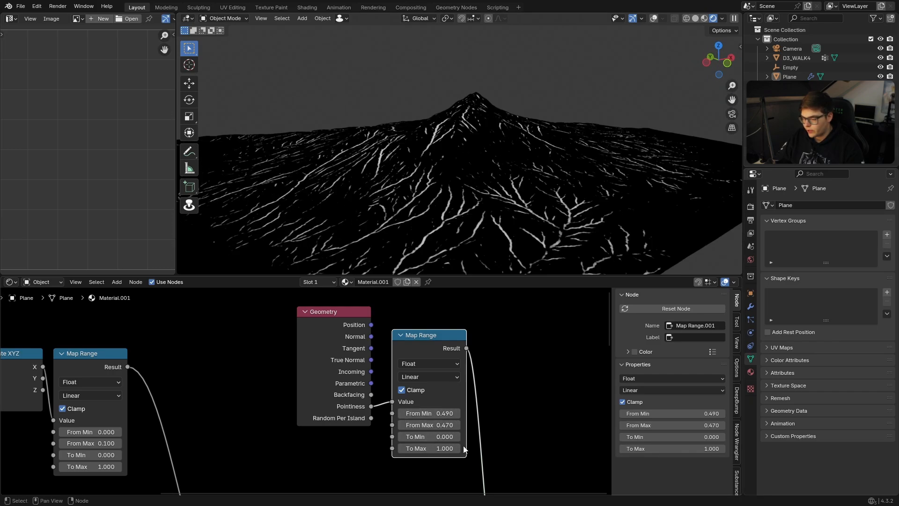
- Place the Geometry and Pointiness Map Range nodes above the slope mask nodes and reposition the Mix Shader
scroll(451, 400, down, 4)
middle_drag(377, 420, 400, 363)
drag(416, 394, 328, 309)
middle_drag(360, 359, 418, 396)
scroll(417, 396, up, 1)
key(g)
click(276, 345)
click(338, 360)
middle_drag(338, 361, 351, 386)
drag(335, 329, 335, 310)
middle_drag(375, 367, 364, 319)
drag(347, 450, 403, 440)
click(400, 428)
- Insert a Math node set to Add before the Mix Shader's factor and feed both Map Range results into it
middle_drag(375, 336, 372, 348)
key(shift+a)
click(371, 347)
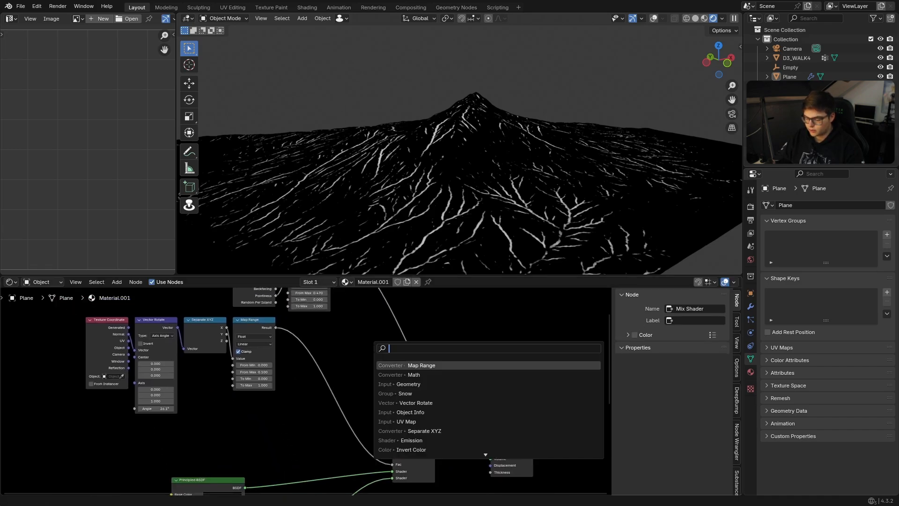
click(393, 374)
click(359, 312)
middle_drag(360, 313, 352, 367)
drag(323, 304, 362, 381)
drag(268, 383, 349, 424)
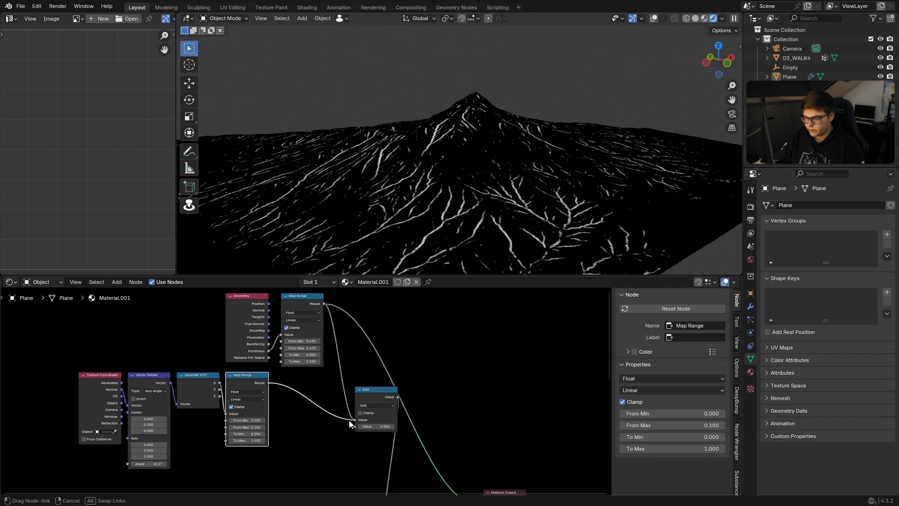
drag(268, 383, 355, 427)
- Reconnect the Mix Shader to the Material Output and enable Clamp on the Add node
middle_drag(356, 427, 340, 353)
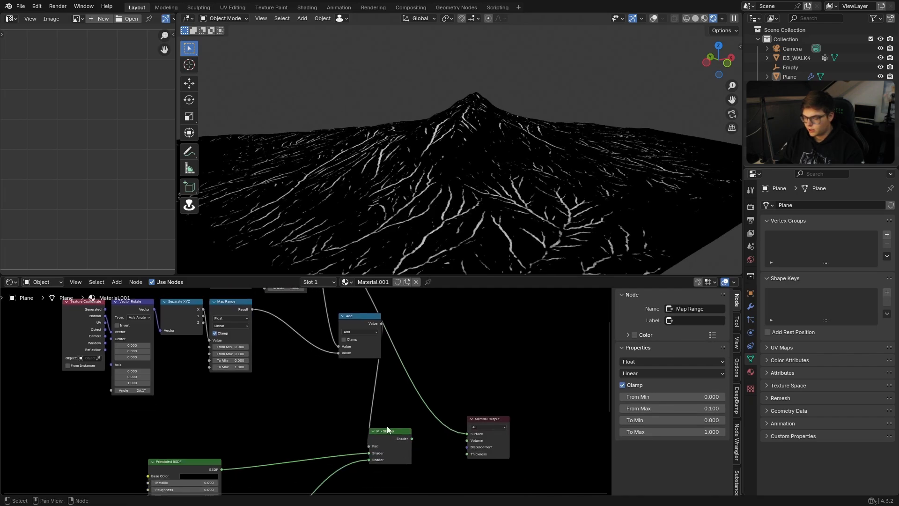
ctrl+shift+click(451, 445)
middle_drag(529, 188, 608, 174)
middle_drag(348, 318, 358, 385)
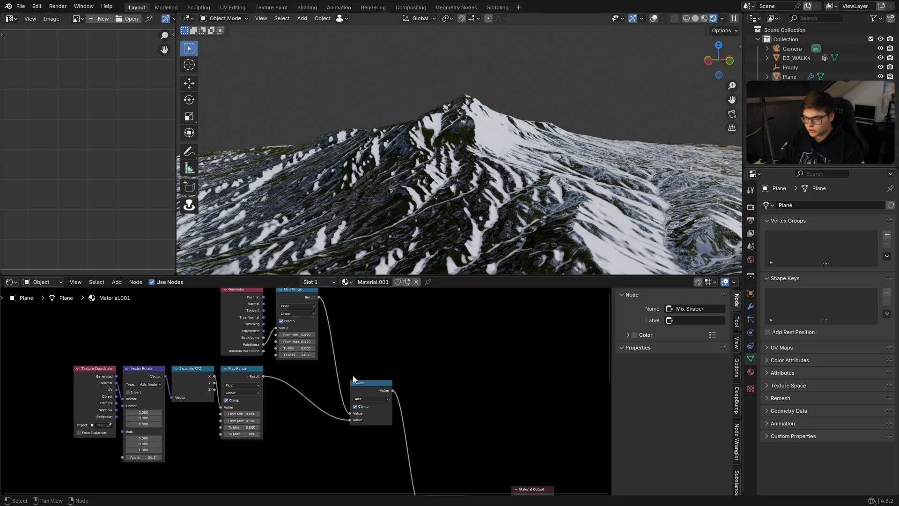
- Compare the mountain with the Pointiness Map Range node muted and unmuted
click(297, 298)
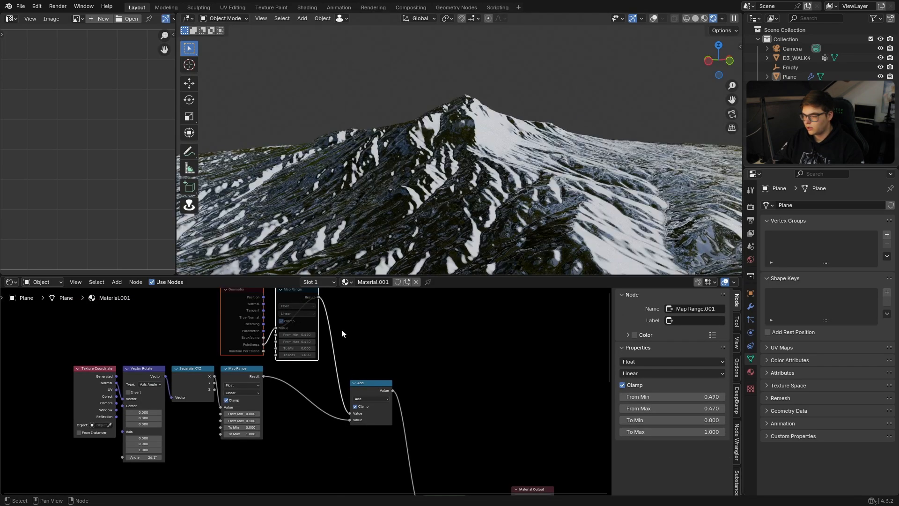
key(m)
middle_drag(376, 331, 382, 334)
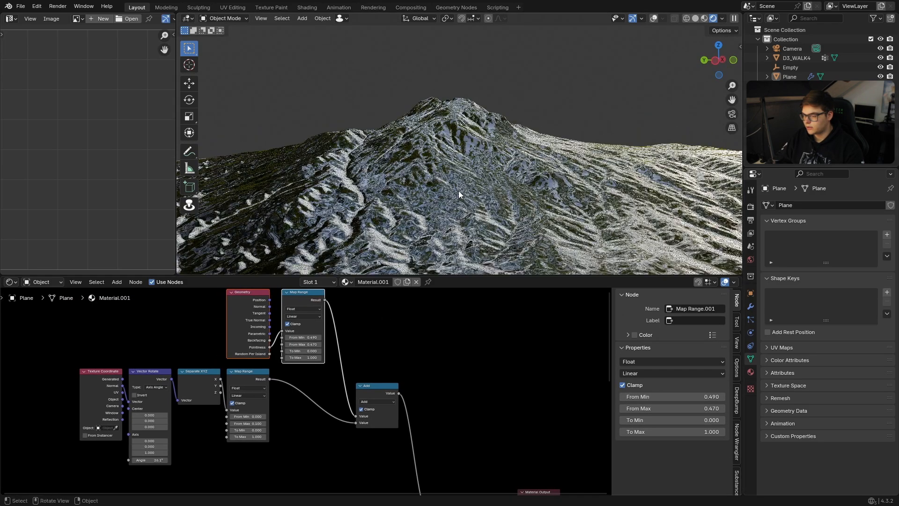
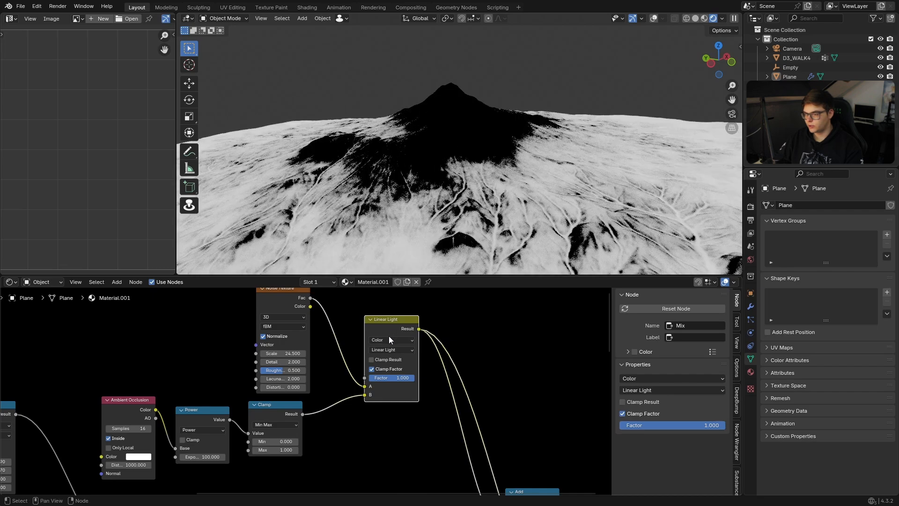
- Set the Noise Texture's Scale to 25
scroll(305, 391, up, 2)
click(282, 353)
text(25)
key(Return)
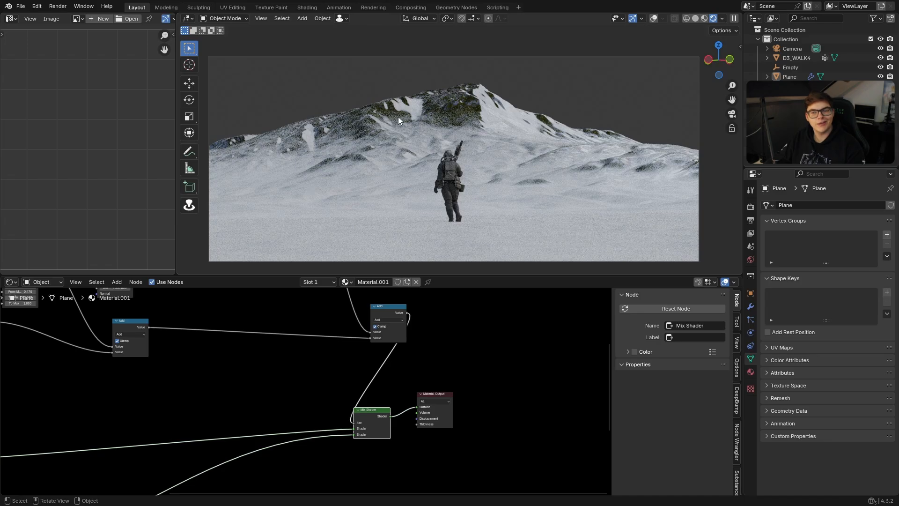
- Enclose all the mask nodes feeding the Mix Shader's factor in a frame and give the frame a label
middle_drag(398, 117, 457, 200)
key(KP_0)
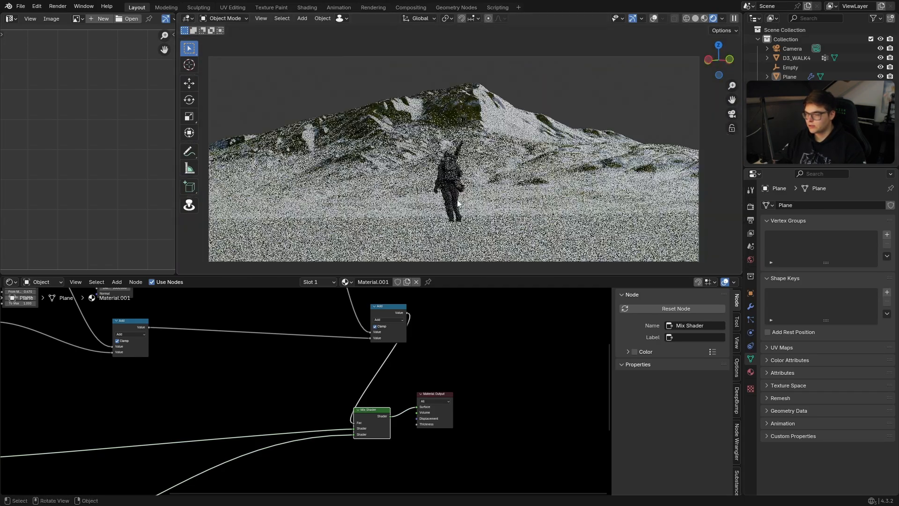
scroll(457, 201, down, 2)
scroll(405, 388, down, 4)
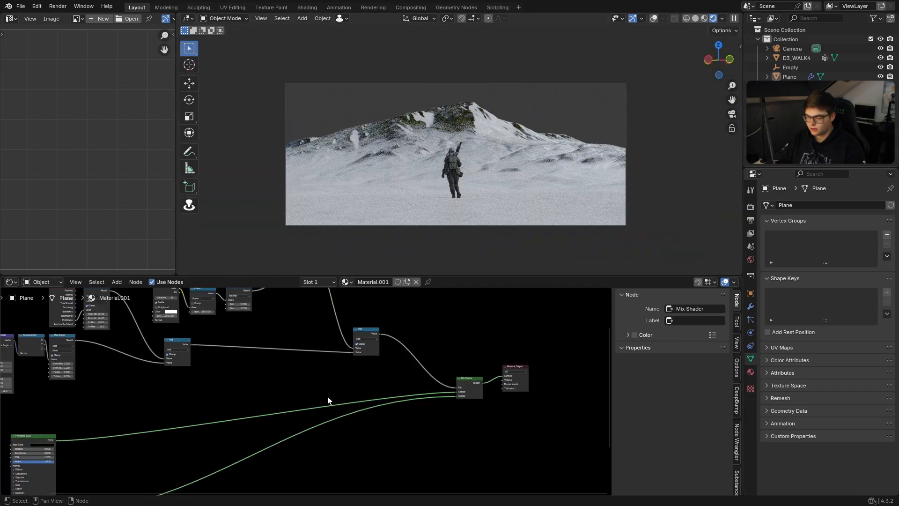
scroll(327, 399, down, 2)
middle_drag(215, 459, 381, 402)
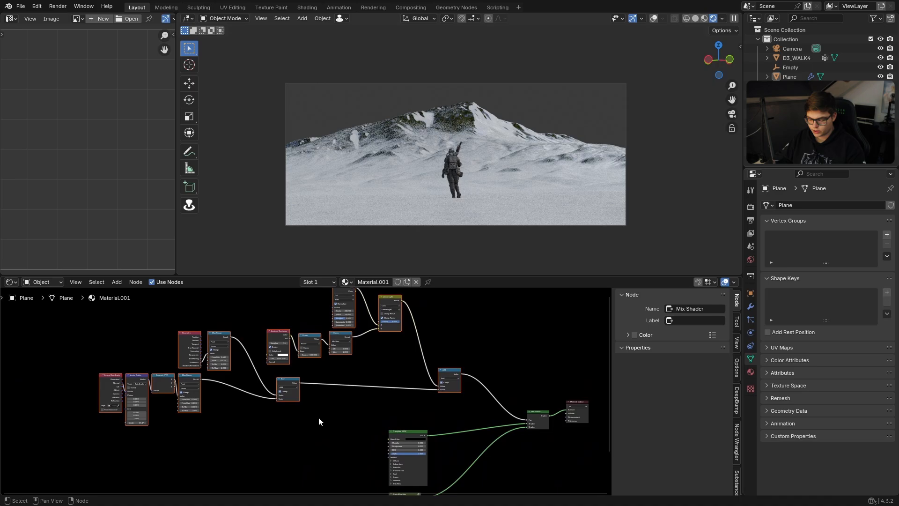
key(ctrl+j)
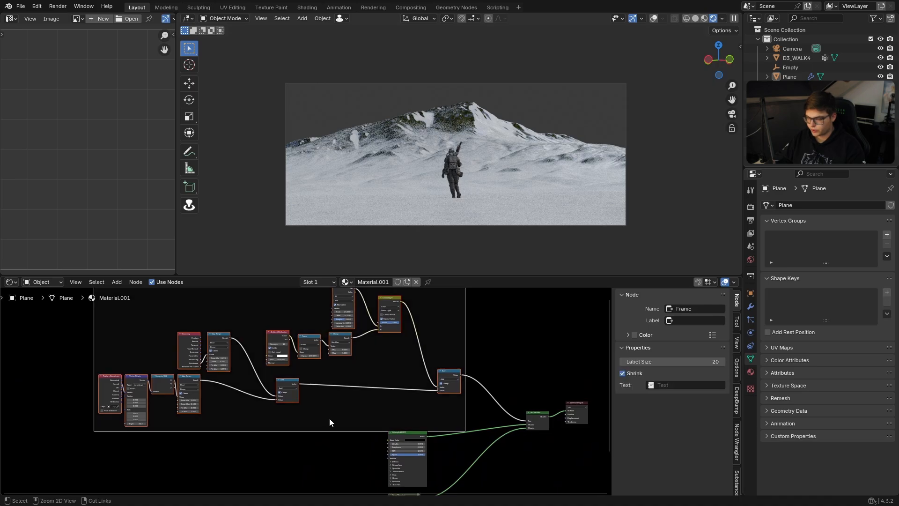
click(363, 367)
middle_drag(362, 367, 361, 439)
drag(271, 352, 286, 304)
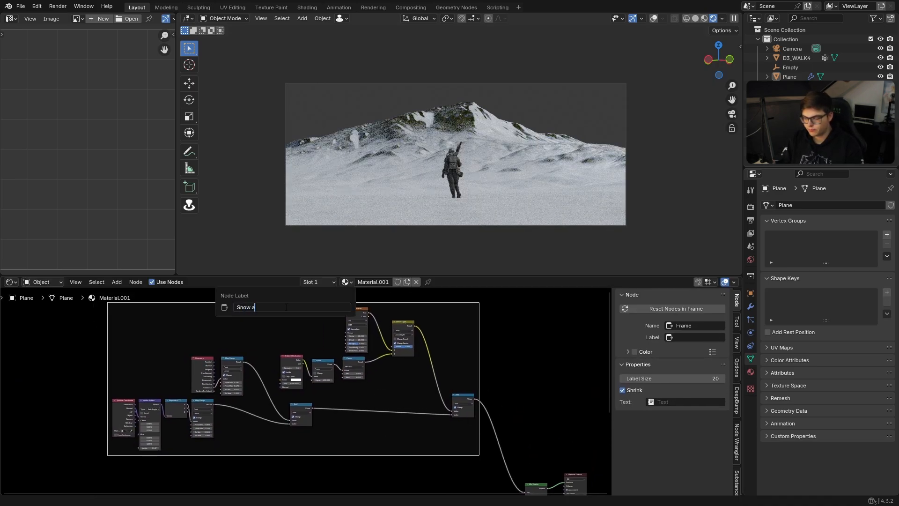
- Delete the Principled BSDF and add the Asphalt node group in its place
scroll(285, 307, up, 3)
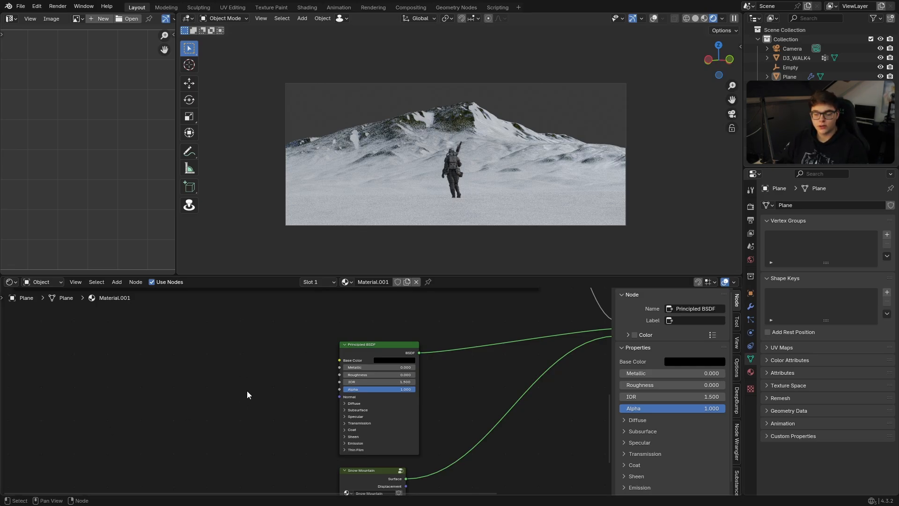
key(x)
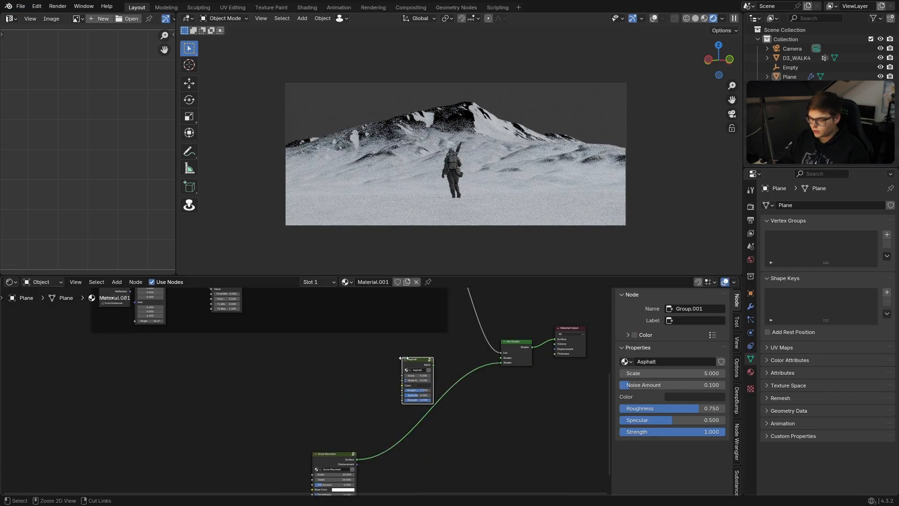
middle_drag(403, 358, 333, 351)
- Rename the Asphalt node group as Rock and preview its shader directly on the mountain
scroll(333, 351, up, 10)
drag(361, 352, 294, 352)
click(245, 336)
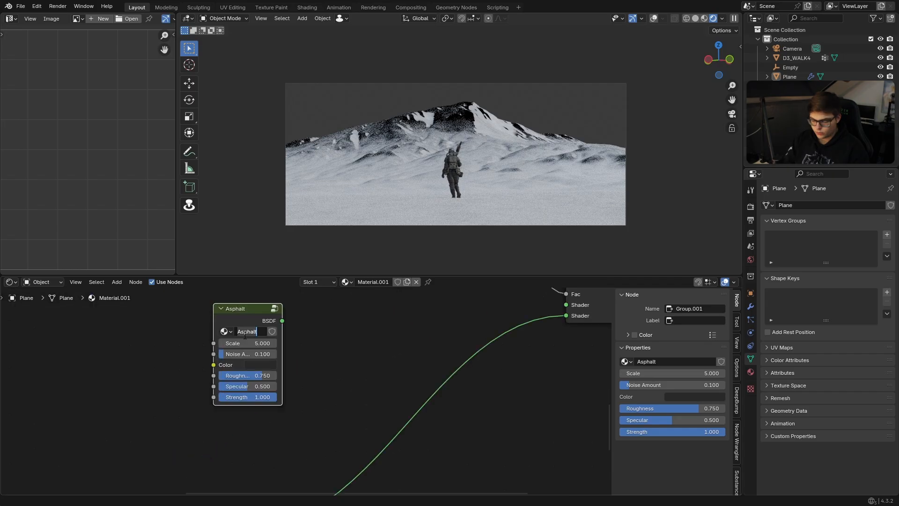
ctrl+shift+click(245, 335)
- Set the Rock group's Scale to 508.9
middle_drag(412, 154, 479, 223)
scroll(453, 192, up, 5)
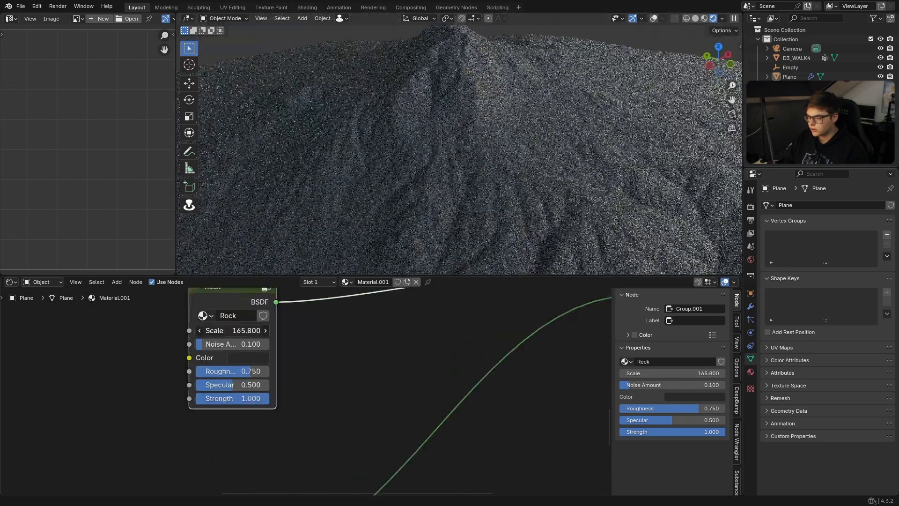
drag(243, 330, 286, 330)
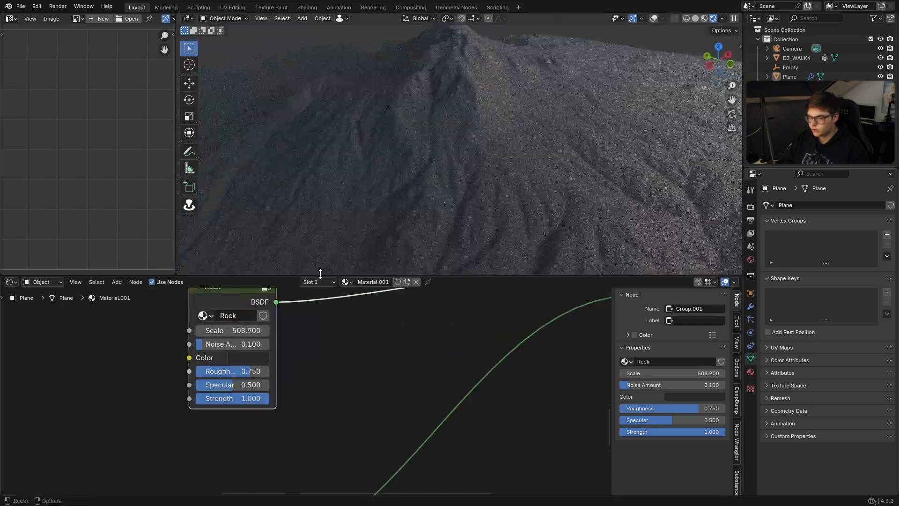
scroll(511, 209, down, 10)
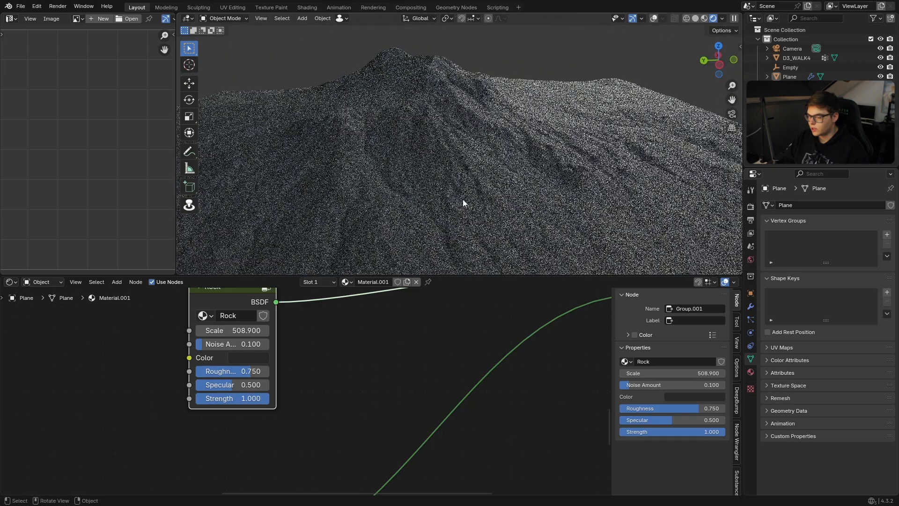
middle_drag(463, 198, 430, 223)
click(224, 330)
text(508.9)
key(Return)
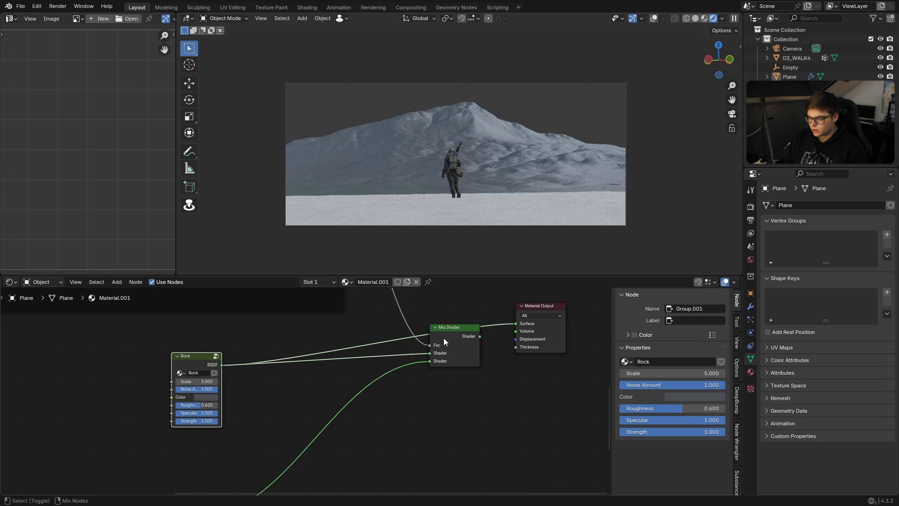
- Route the Mix Shader back into the Material Output's Surface and set the Rock group's Scale to 25
ctrl+shift+right_drag(444, 342, 461, 358)
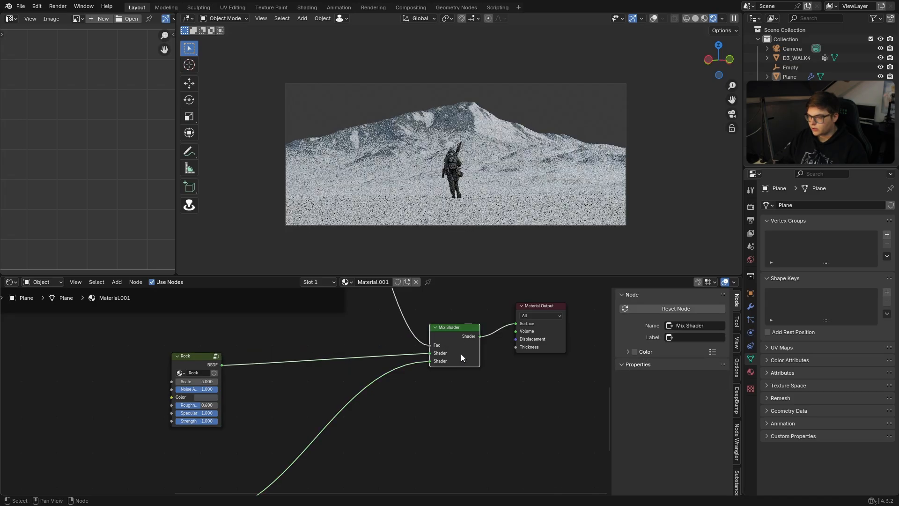
scroll(444, 154, up, 4)
middle_drag(462, 149, 335, 115)
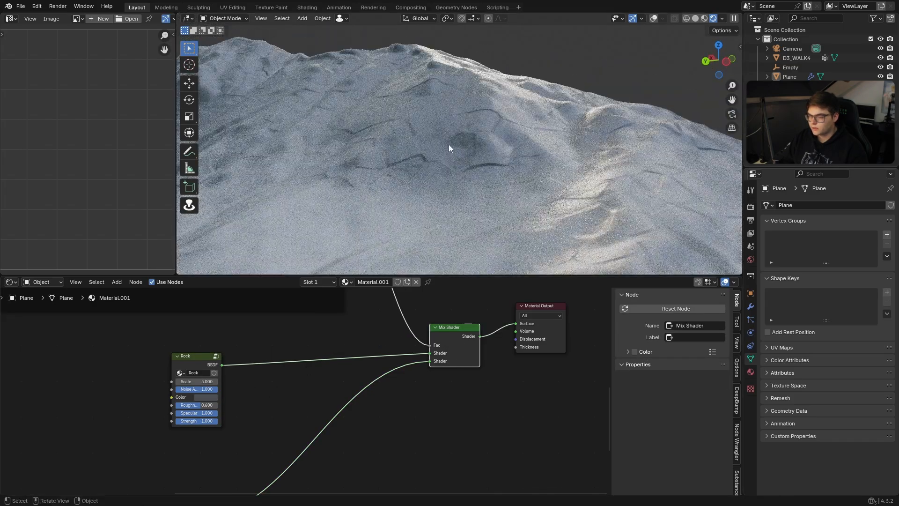
scroll(195, 415, up, 2)
drag(150, 377, 206, 378)
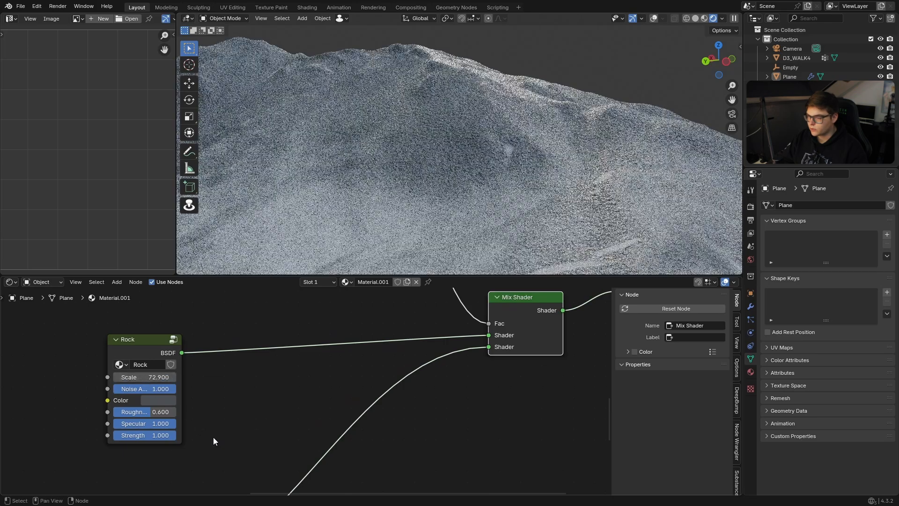
click(142, 378)
text(25)
key(Return)
scroll(455, 207, up, 3)
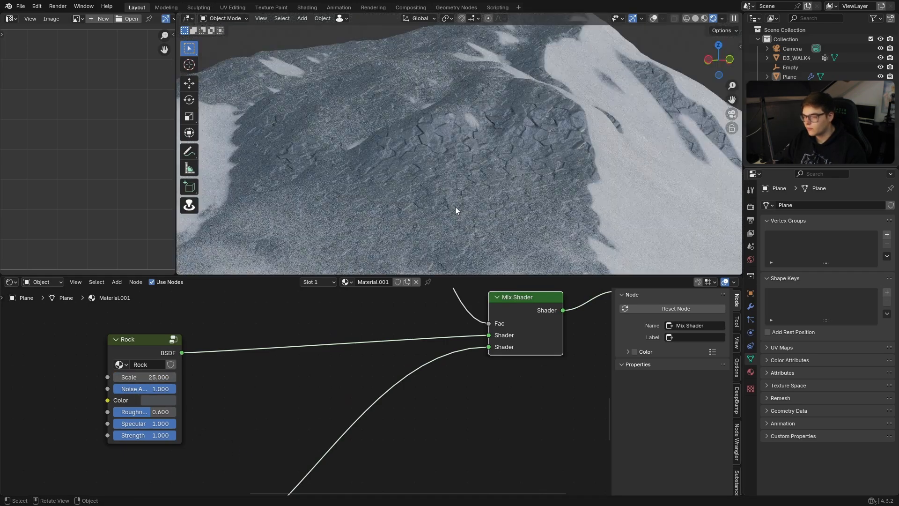
- Open the Rock node group and view the nodes inside it
click(164, 356)
key(Tab)
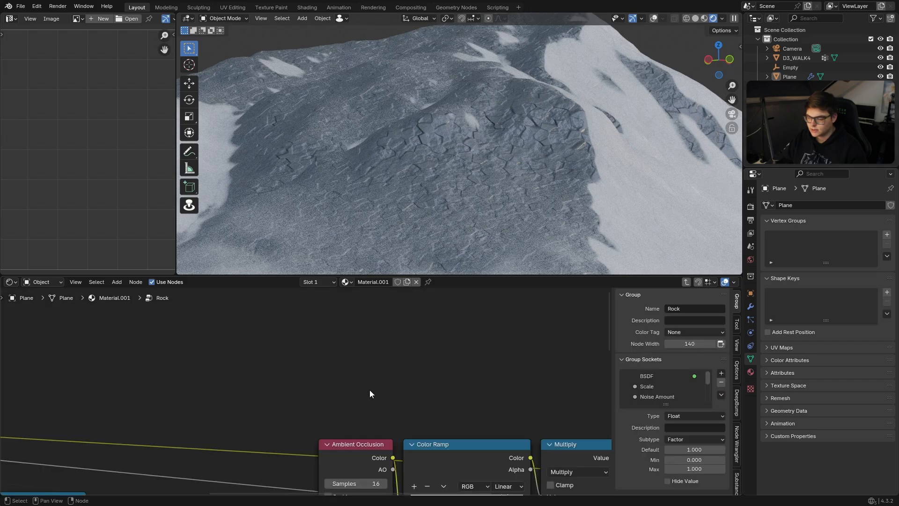
key(Home)
scroll(259, 369, up, 2)
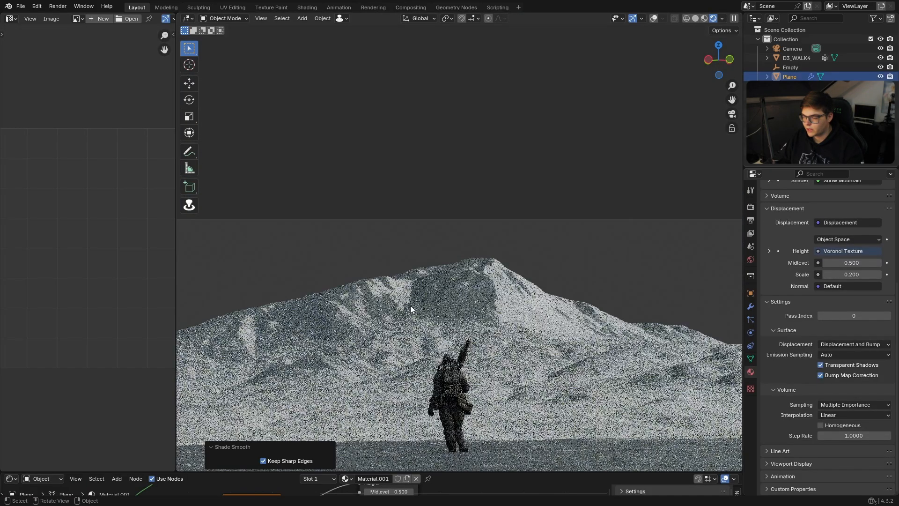
- Widen the 3D viewport and fit the camera view in it
key(Home)
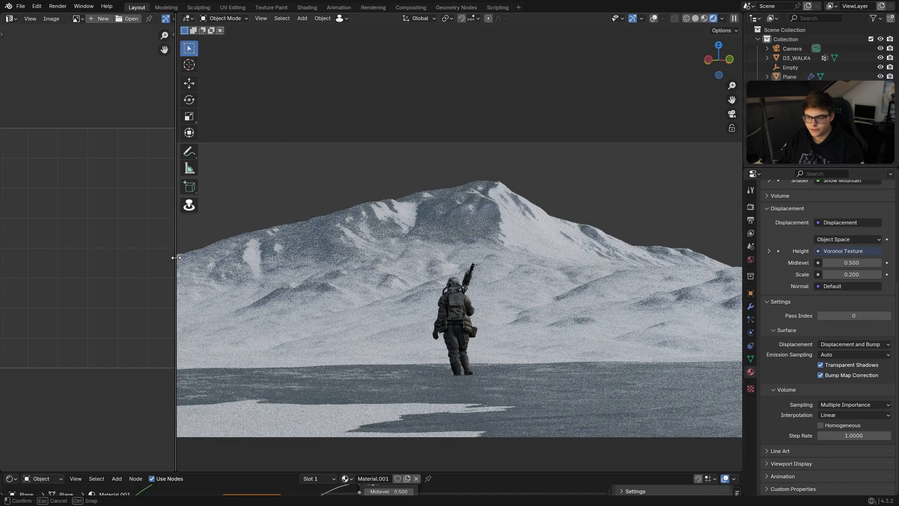
drag(176, 257, 14, 270)
scroll(234, 272, down, 1)
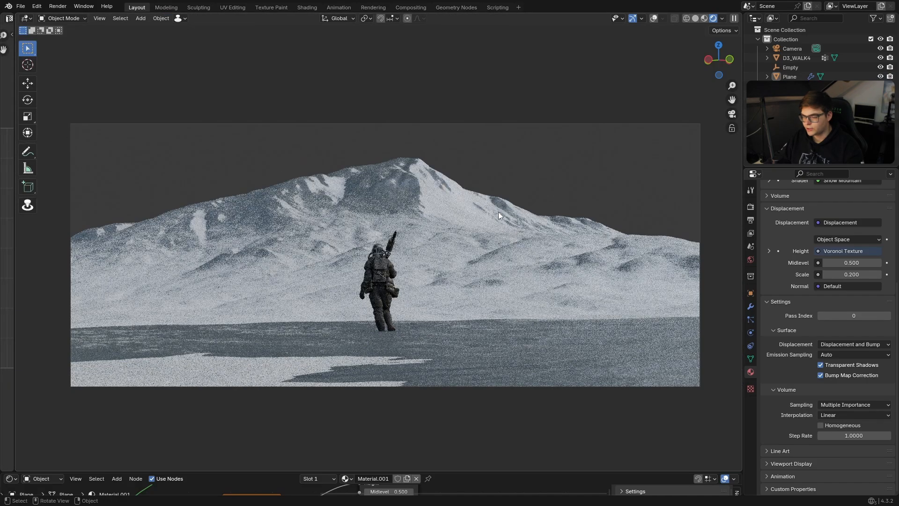
- Raise the foreground snow plane about 0.1 m along the global Z axis
click(279, 362)
key(g)
key(z)
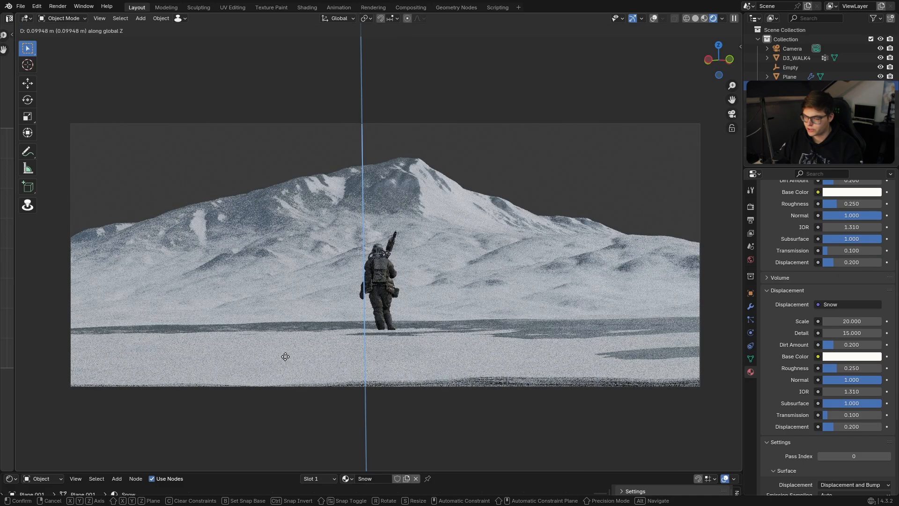
click(378, 338)
- Lower the mountain plane about 1.1 m along the global Z axis
click(412, 323)
key(g)
key(z)
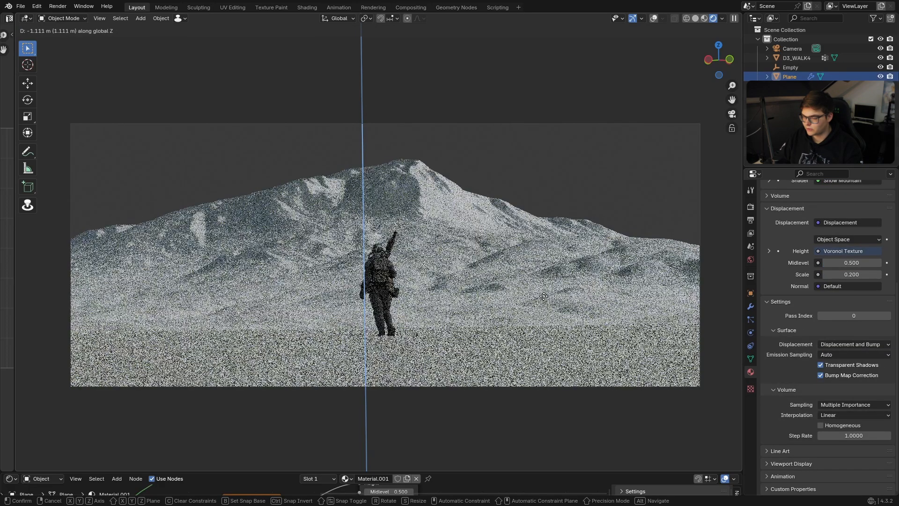
click(555, 190)
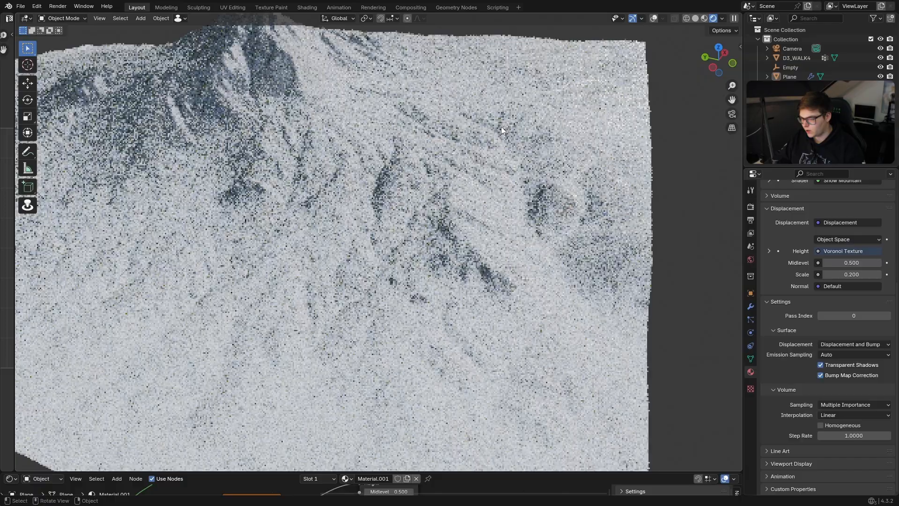
- Frame the soldier in the 3D viewport and enlarge the shader editor
scroll(439, 310, up, 3)
middle_drag(440, 308, 406, 294)
shift+middle_drag(609, 242, 409, 311)
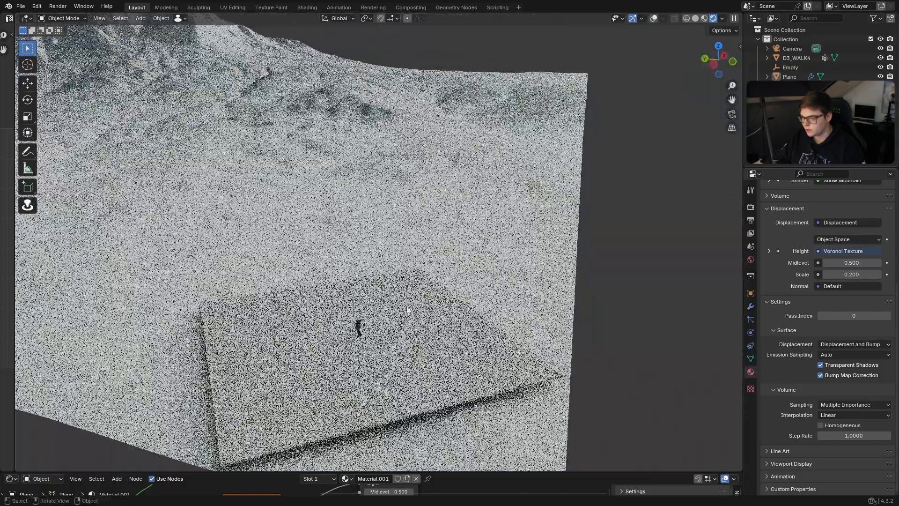
click(360, 330)
key(KP_Decimal)
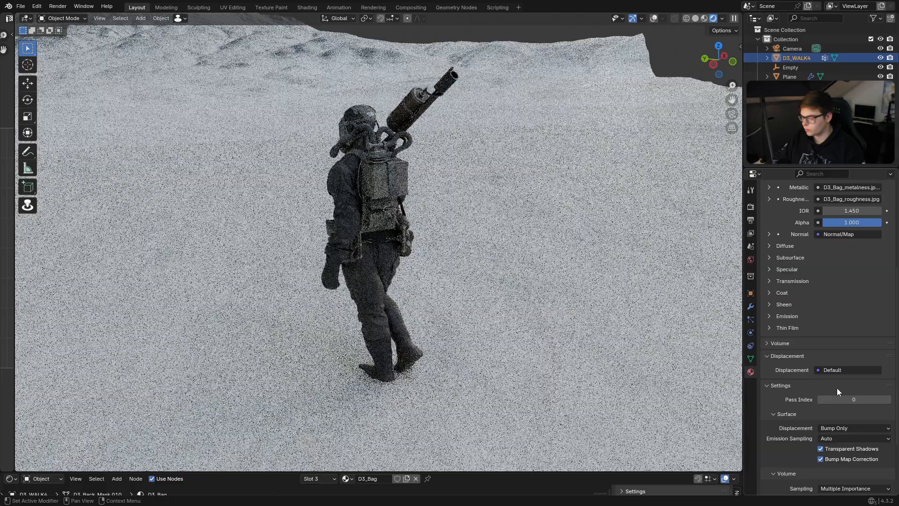
click(10, 478)
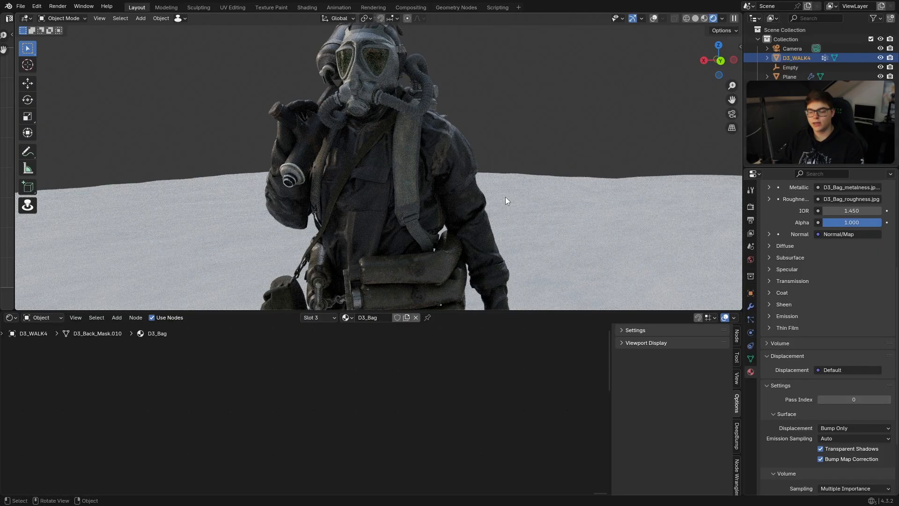
drag(505, 311, 505, 272)
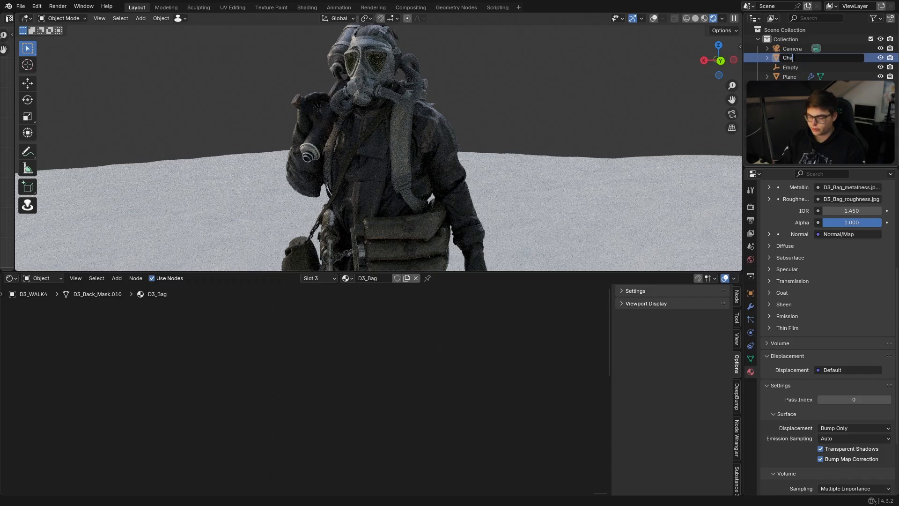
- Rename the soldier object as Character and the terrain plane as Mountain
text(ter)
key(Return)
click(608, 155)
middle_drag(609, 154, 423, 146)
click(789, 77)
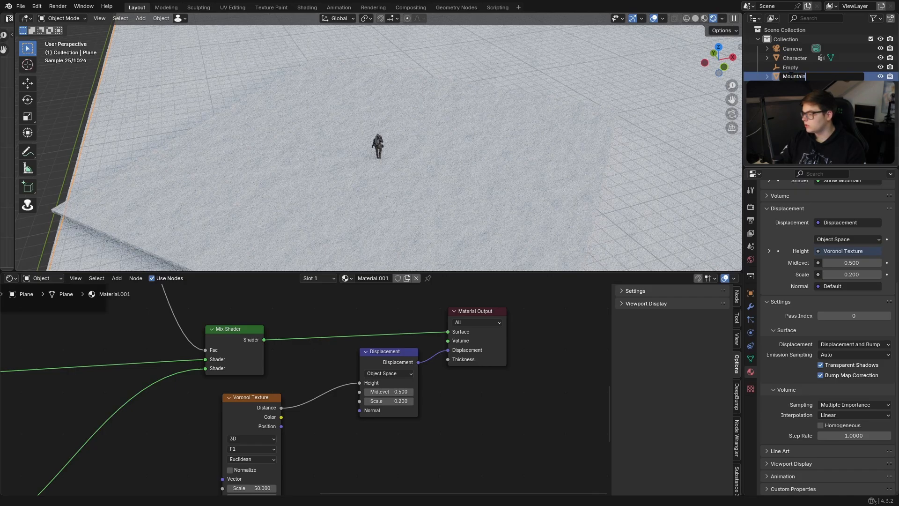
key(Return)
- Delete the Empty and rename the foreground plane as Snow
click(796, 68)
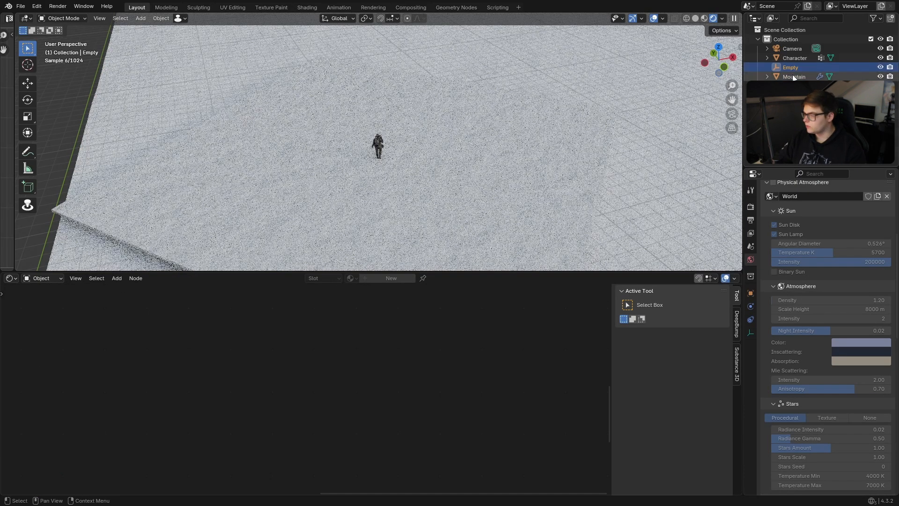
key(x)
click(598, 112)
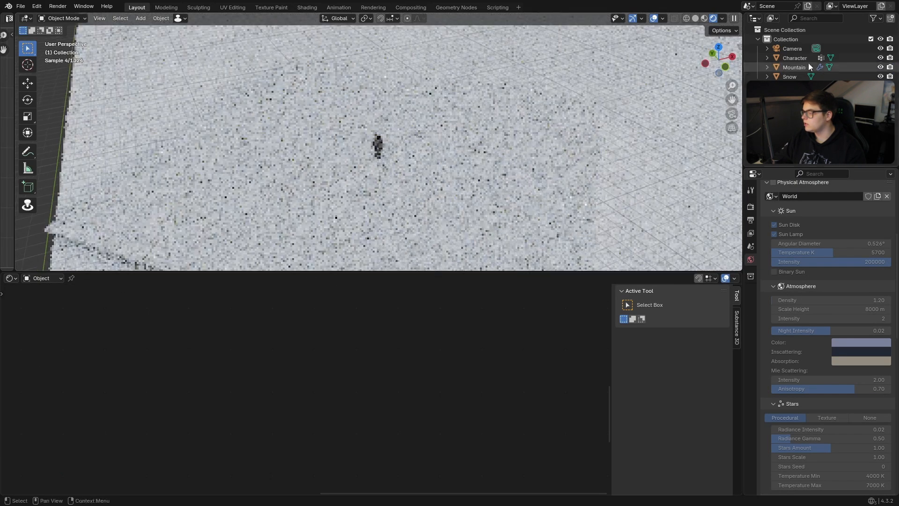
- Enter Edit Mode on the character and make the D3_Suit material slot active
click(377, 147)
scroll(395, 144, up, 10)
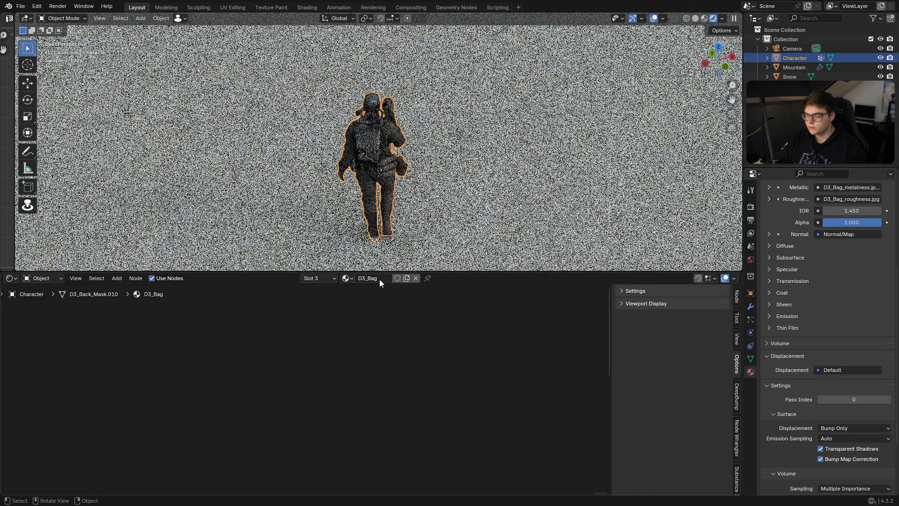
scroll(807, 262, up, 8)
scroll(328, 155, up, 6)
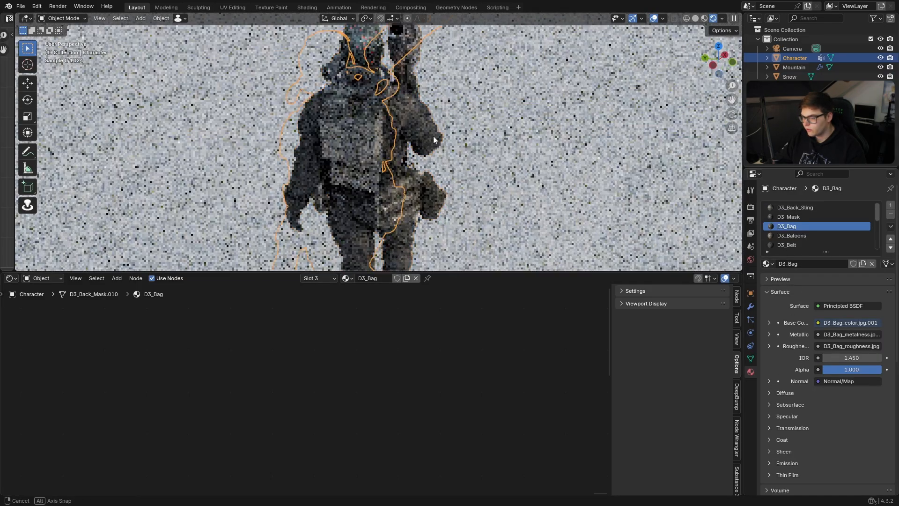
middle_drag(326, 196, 326, 149)
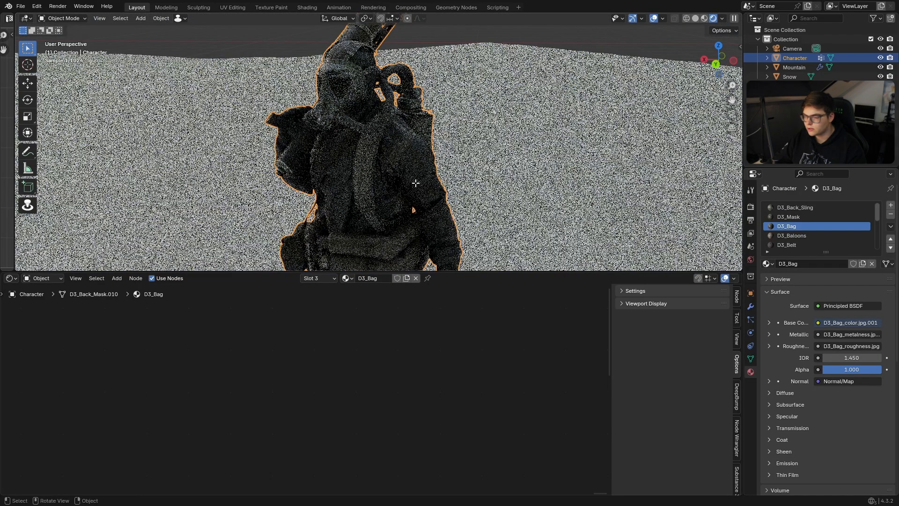
key(Tab)
middle_drag(415, 183, 435, 144)
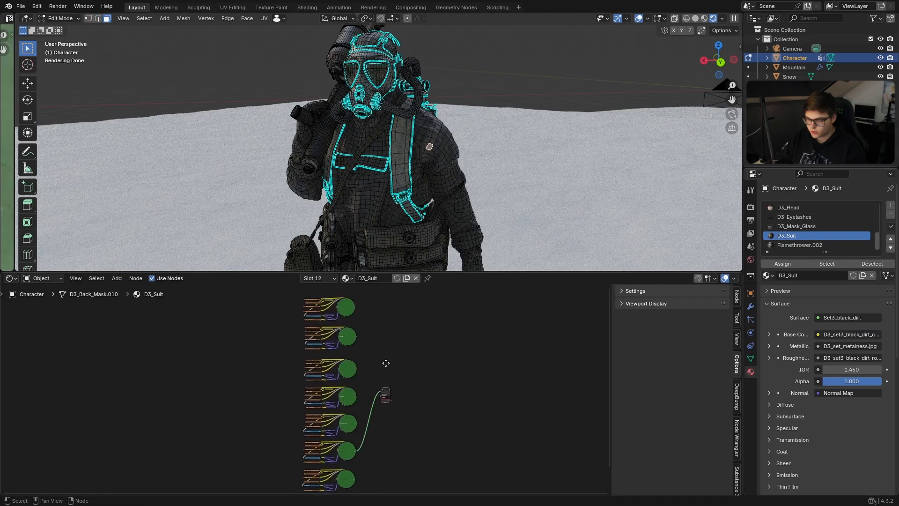
- Delete all nodes of the D3_Suit material and add a fresh Material Output node
middle_drag(386, 363, 424, 485)
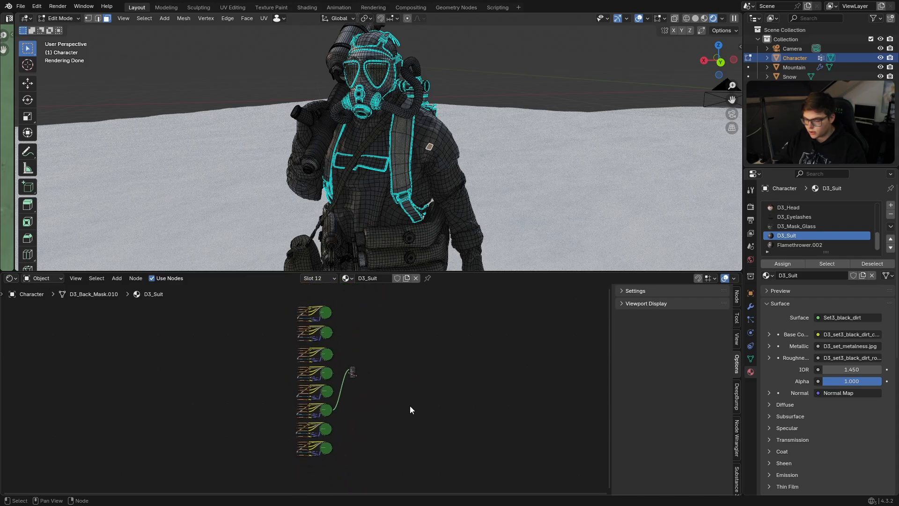
scroll(408, 407, down, 2)
key(x)
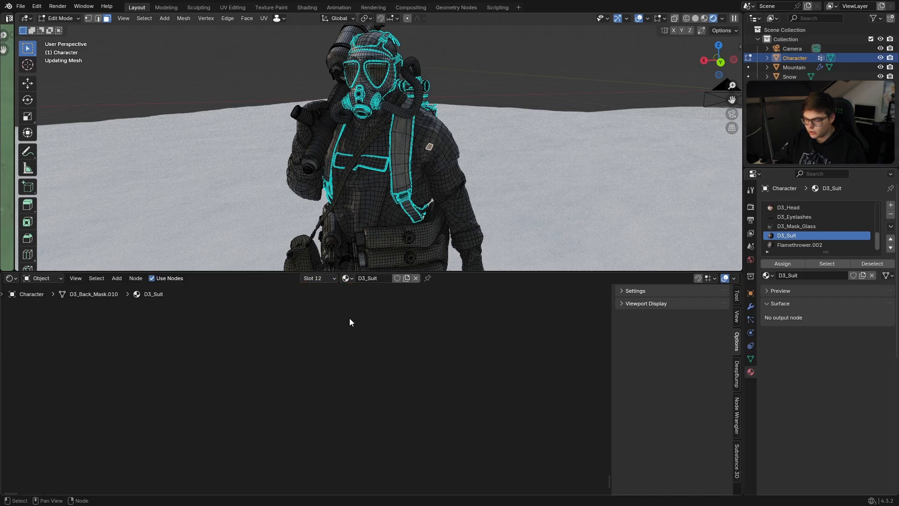
key(shift+a)
click(344, 336)
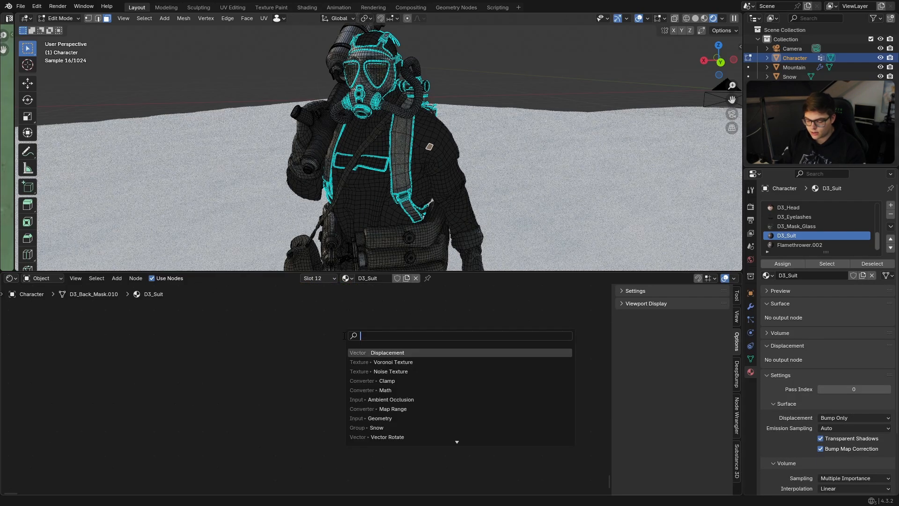
key(Return)
click(252, 382)
- Append the DigiCamo node group to the suit material and connect its Result to the Material Output's Surface
scroll(252, 382, up, 4)
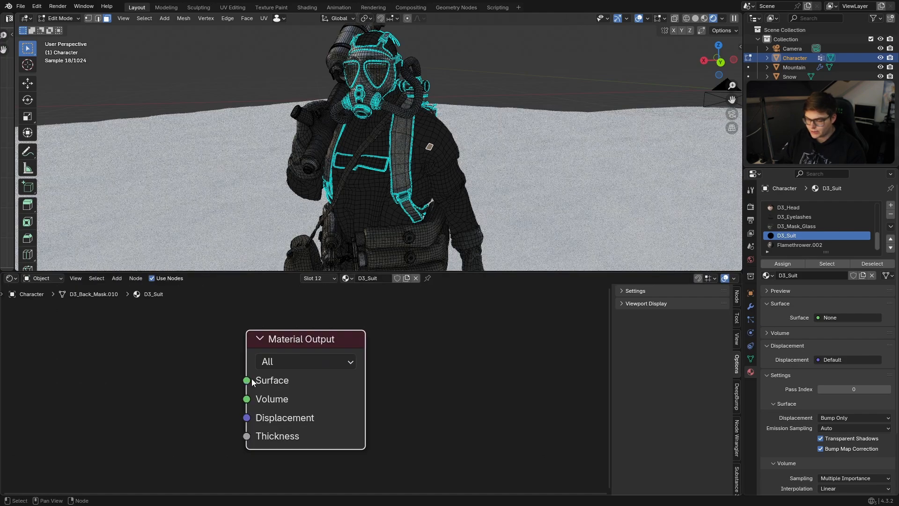
middle_drag(175, 368, 271, 337)
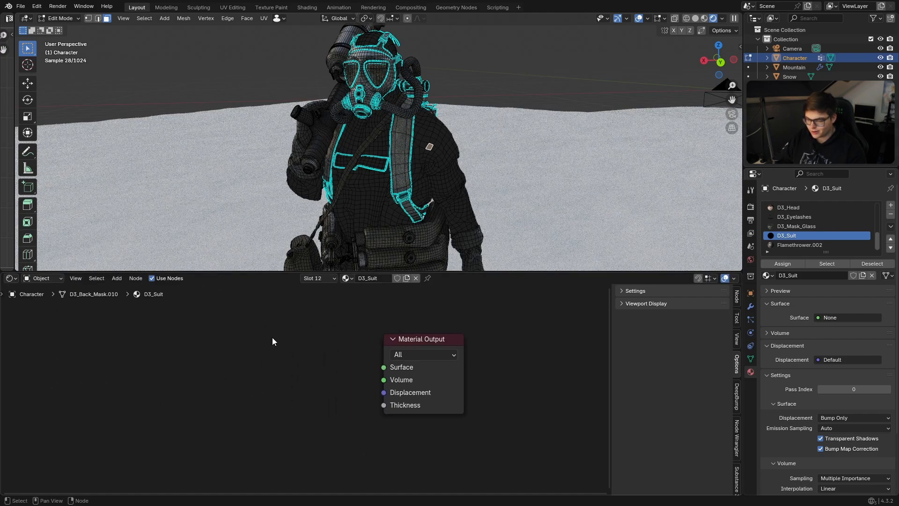
click(21, 6)
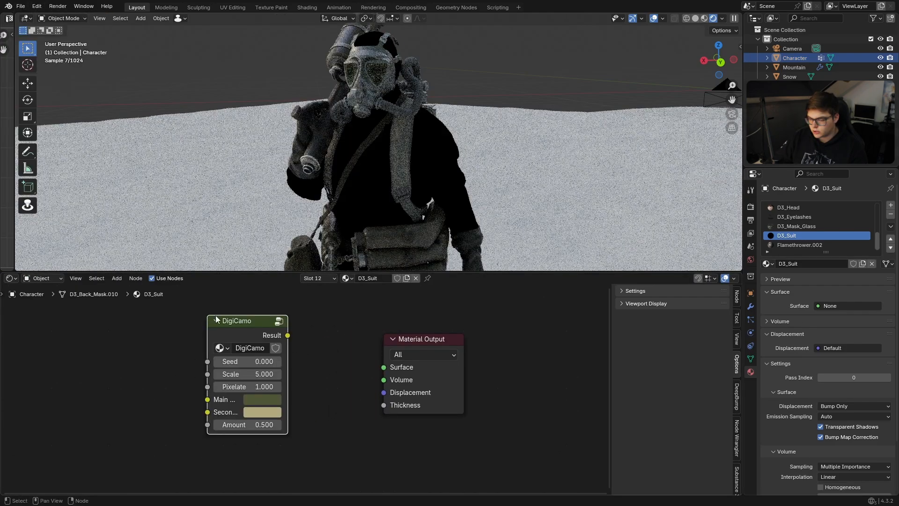
drag(288, 335, 384, 367)
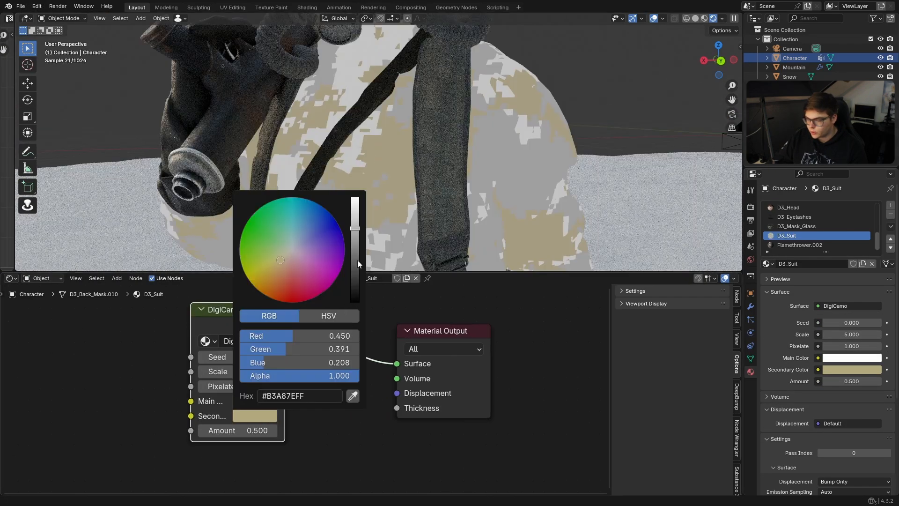
- Set the DigiCamo group's Main Color and Secondary Color to white, the latter as #FFFFFFFF
drag(358, 260, 355, 197)
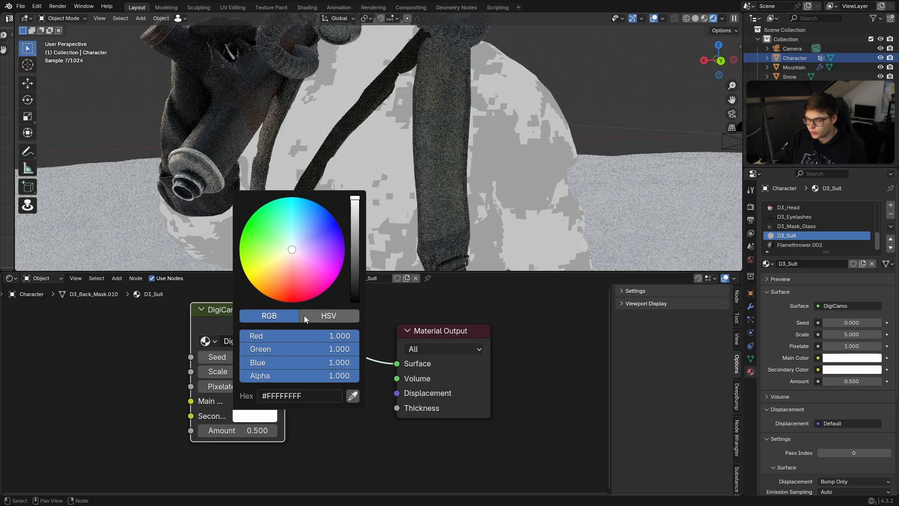
- Tint the DigiCamo group's Secondary Color blue and darken it to a muted slate blue
drag(292, 251, 297, 235)
scroll(462, 192, down, 5)
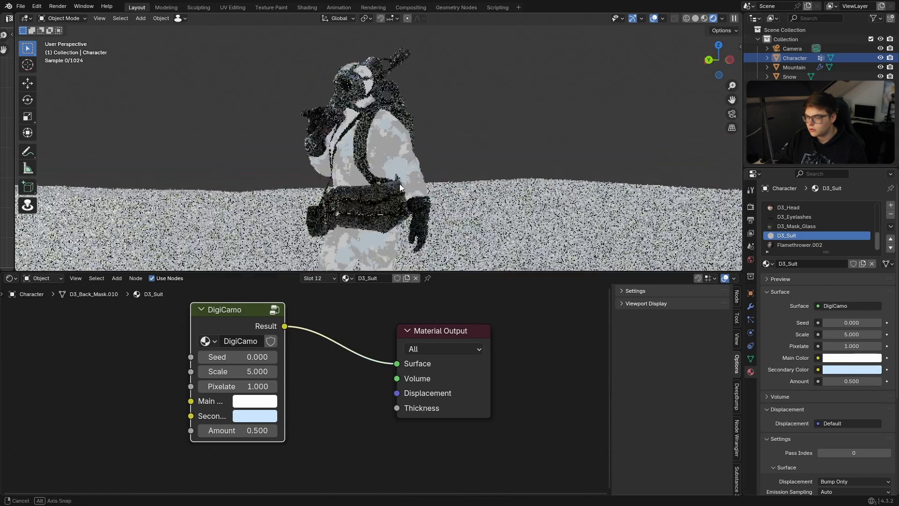
scroll(384, 186, up, 5)
click(260, 414)
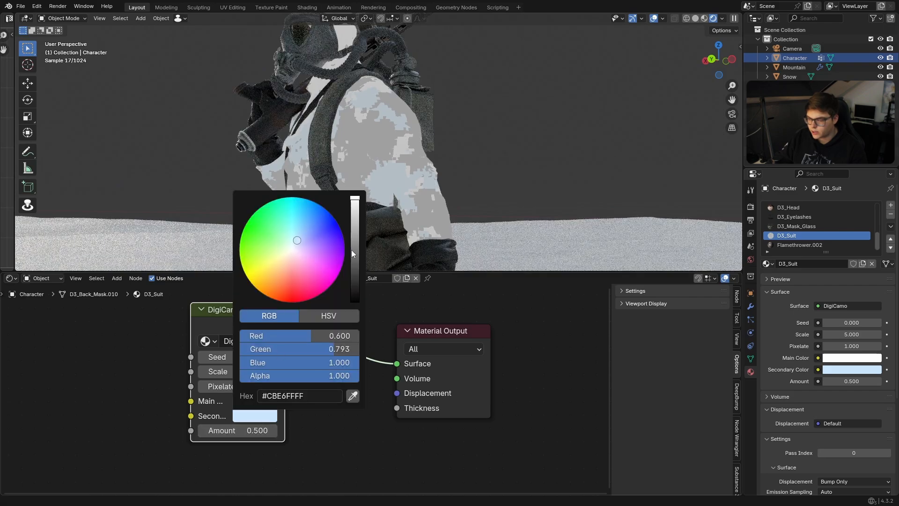
drag(353, 253, 354, 276)
- Give the DigiCamo group's Main Color a very pale blue tint and check the camouflage on the character
click(265, 402)
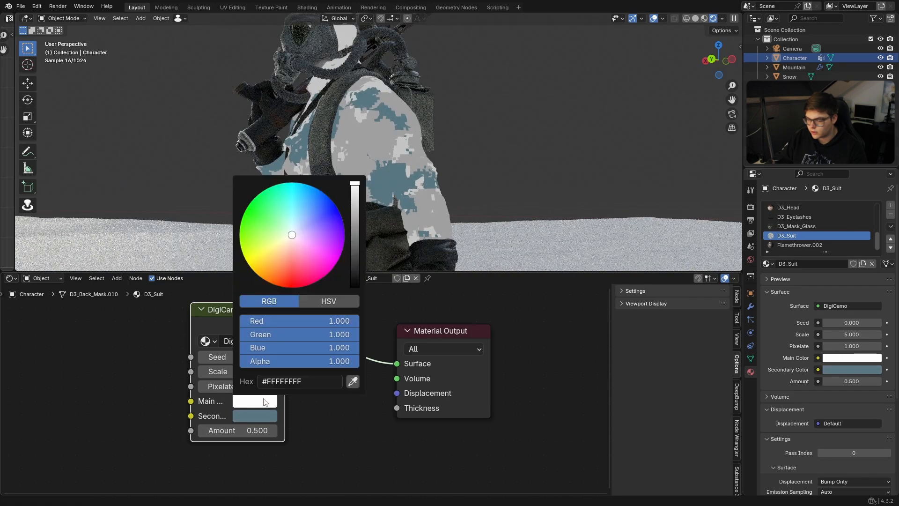
click(294, 229)
middle_drag(318, 218, 390, 230)
scroll(390, 229, down, 4)
scroll(301, 383, down, 5)
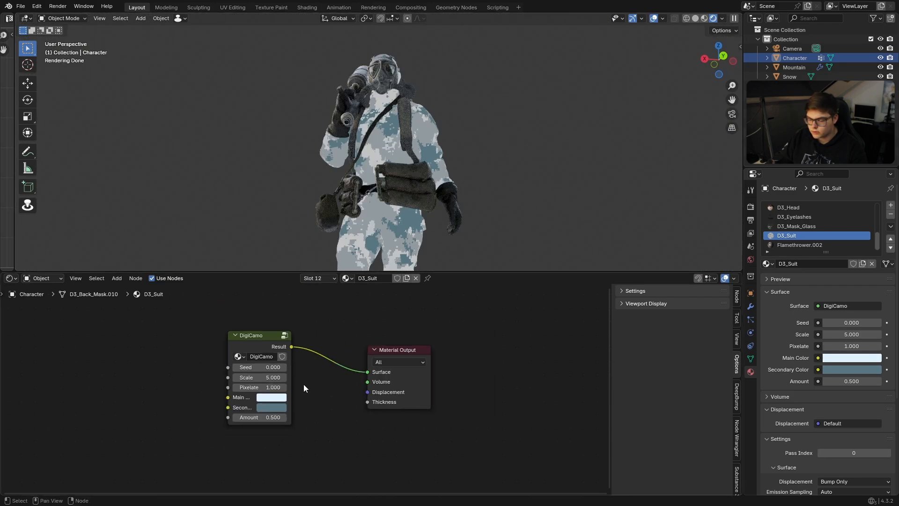
- Make room beside the DigiCamo node, append the Fabric node group and connect its BSDF to the Material Output's Surface
middle_drag(304, 384, 342, 383)
scroll(290, 343, up, 1)
drag(285, 338, 164, 330)
key(shift+a)
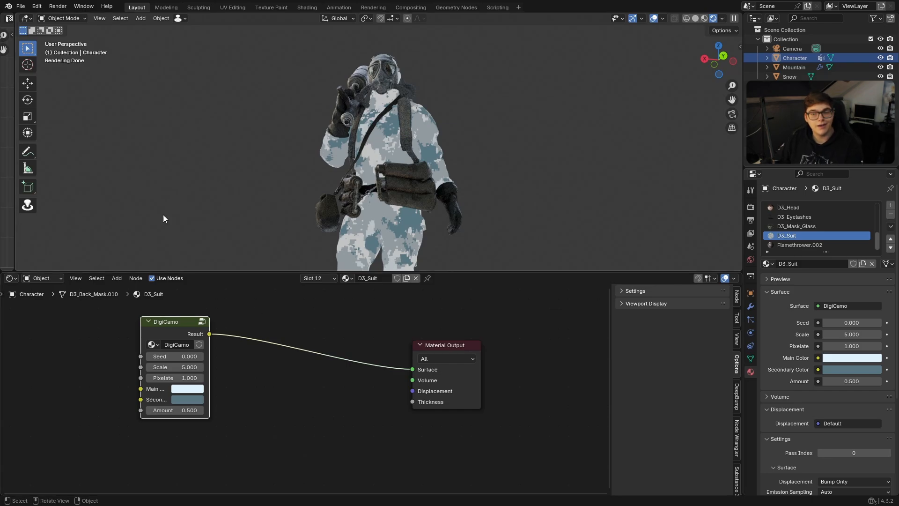
click(23, 6)
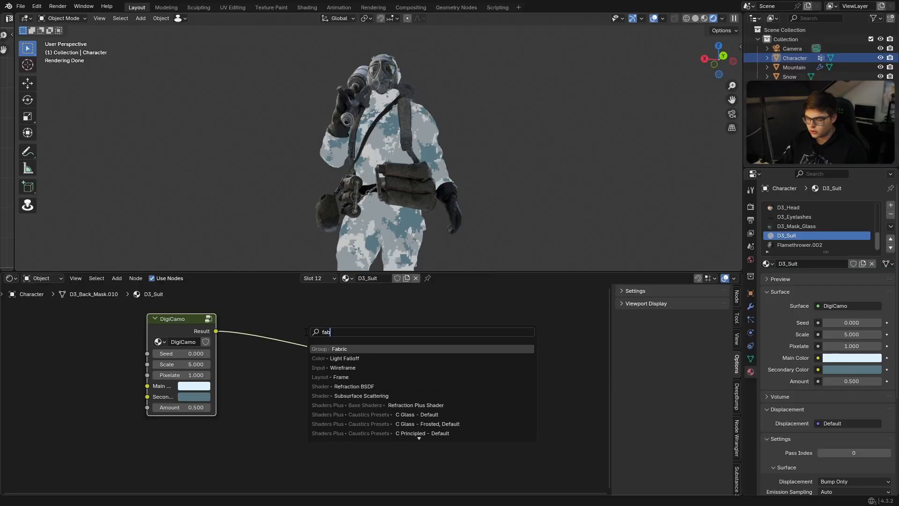
key(Return)
click(296, 427)
ctrl+shift+click(297, 428)
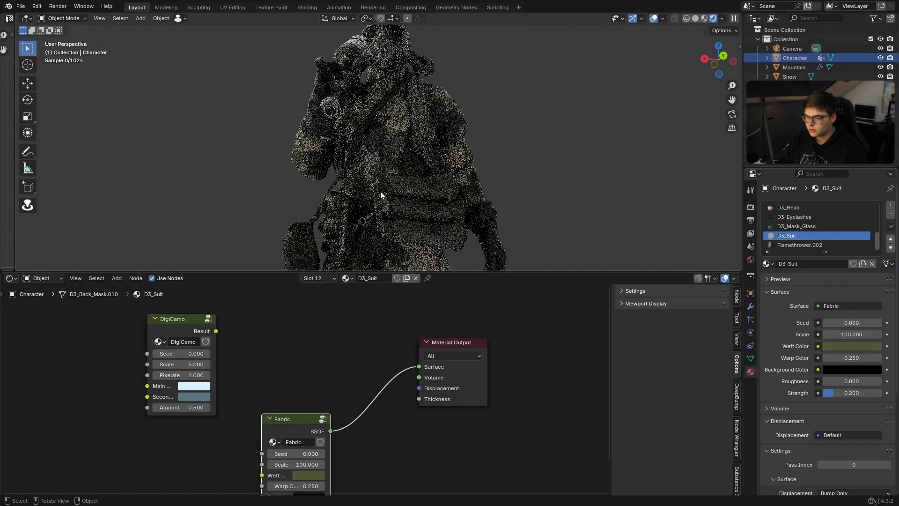
- Examine the fabric weave on the suit up close and open the Fabric node group
scroll(380, 191, up, 3)
middle_drag(380, 191, 366, 201)
middle_drag(287, 463, 305, 388)
middle_drag(397, 164, 363, 209)
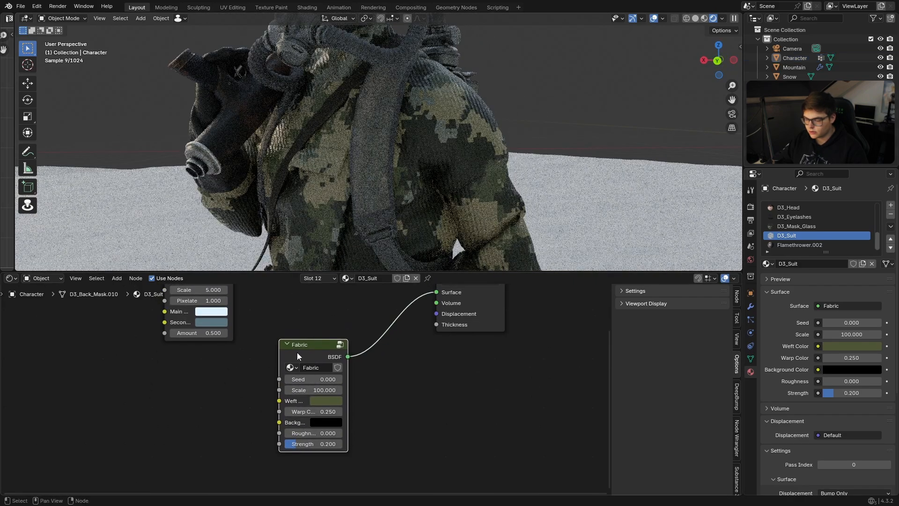
key(Tab)
scroll(242, 357, up, 4)
click(350, 433)
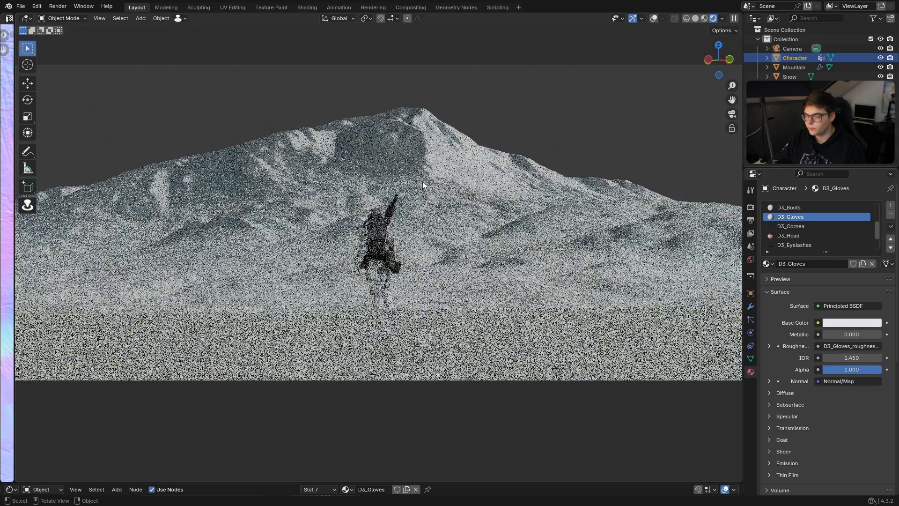
- Deselect all objects and switch the rendered viewport to the scene's own world lighting
scroll(437, 184, down, 1)
key(alt+a)
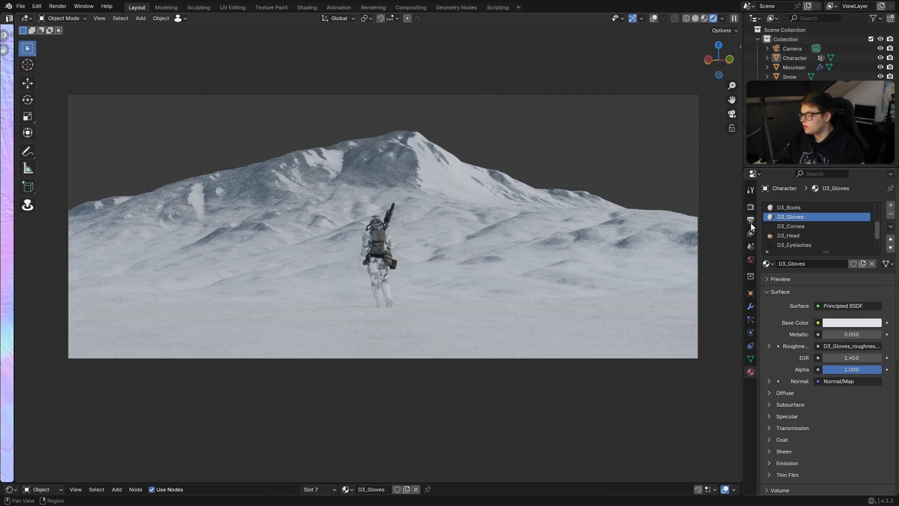
click(751, 207)
click(723, 18)
click(673, 109)
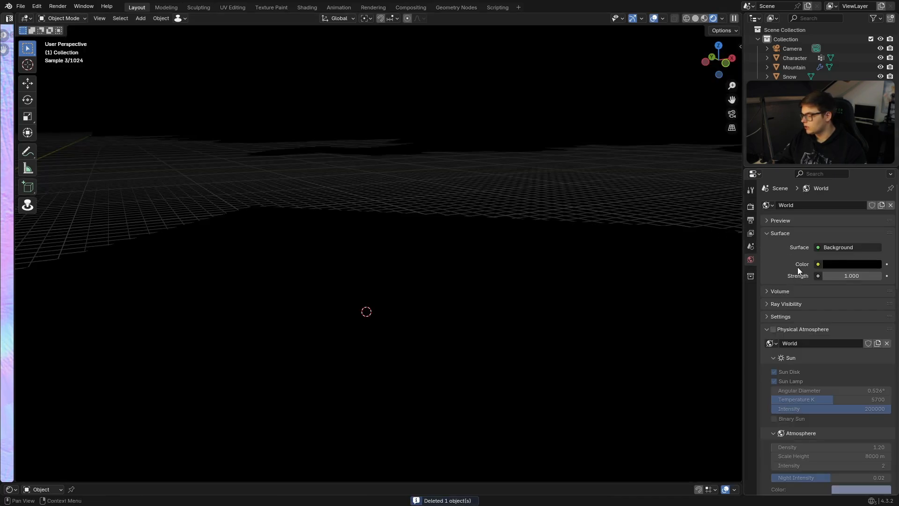
- Try the Over Clouds.exr image as an Environment Texture for the world background color
click(818, 264)
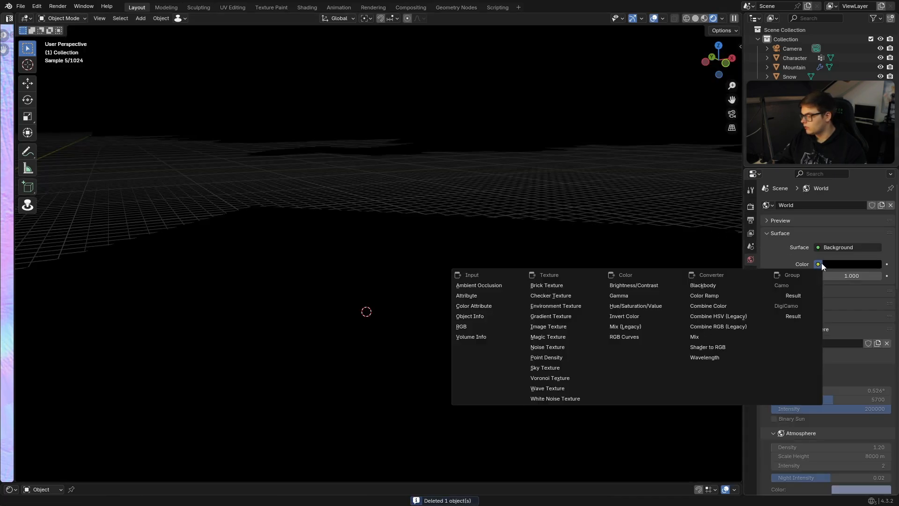
click(555, 306)
click(875, 275)
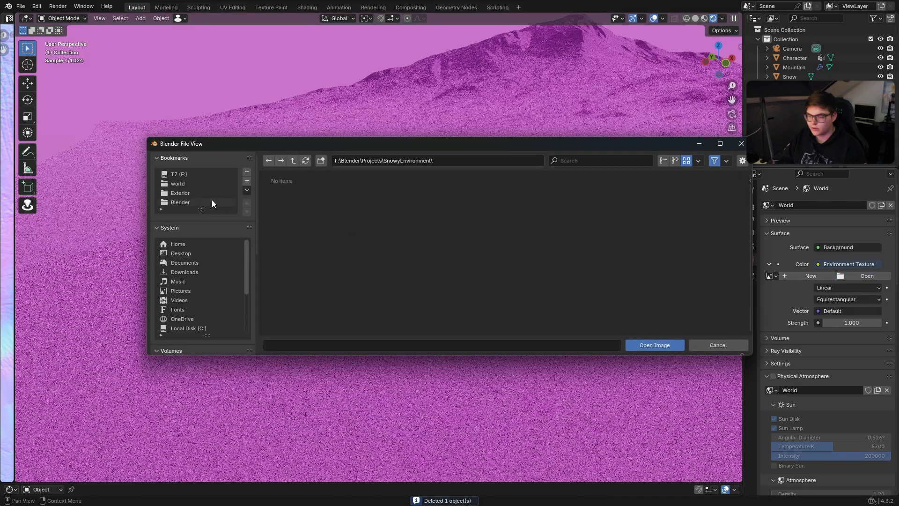
click(164, 183)
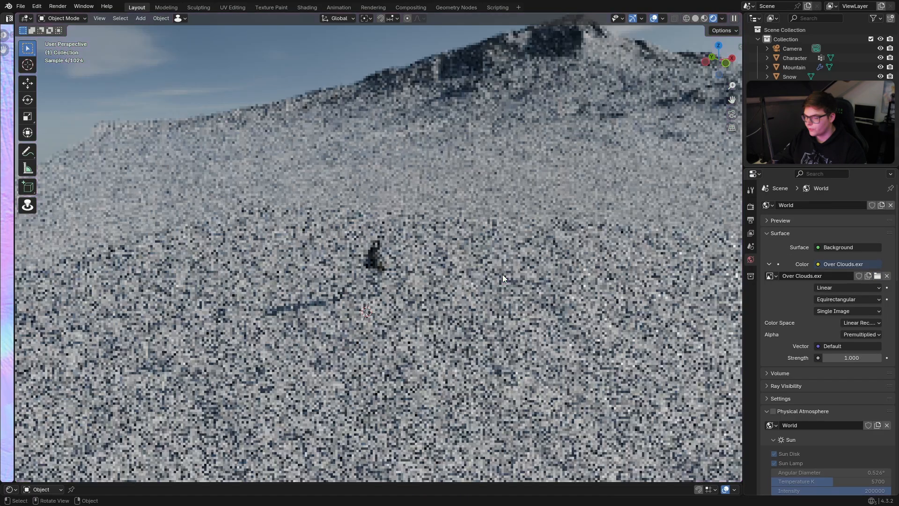
- In camera view, use a Nishita Sky Texture as the world color and set its Air to 0.5
key(KP_0)
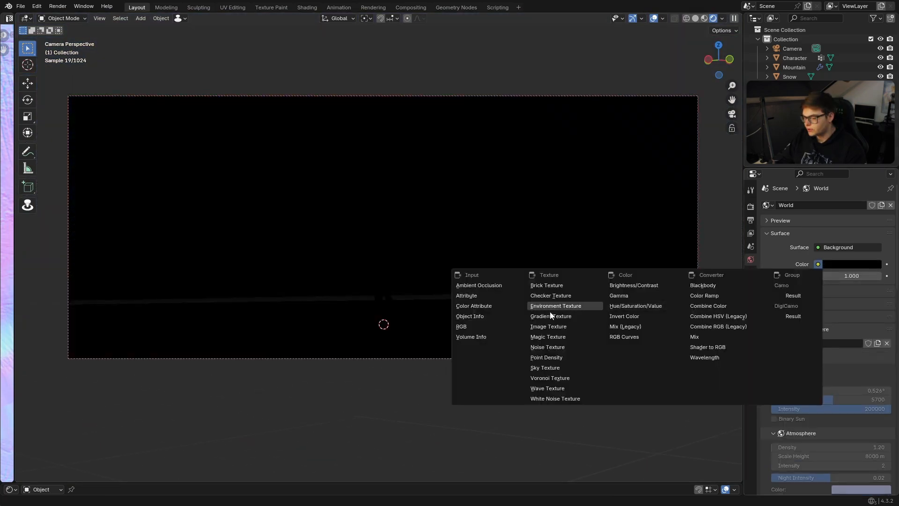
click(546, 368)
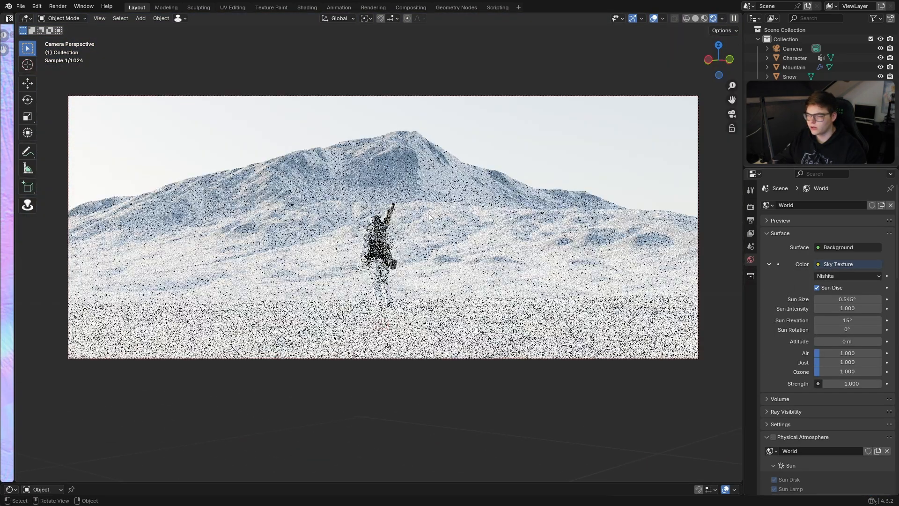
drag(847, 353, 834, 352)
click(825, 351)
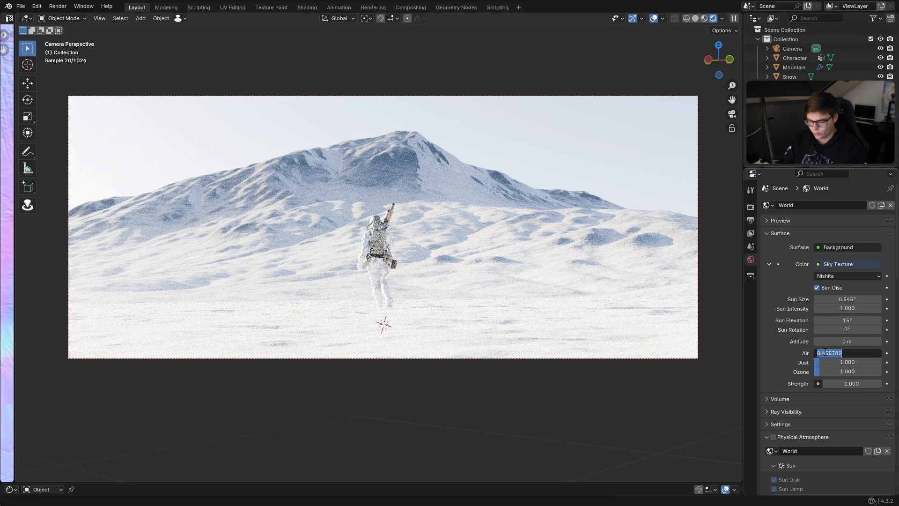
text(0.5)
key(Return)
- Try several Dust strengths on the Sky Texture and settle on a value of 4
drag(840, 362, 875, 364)
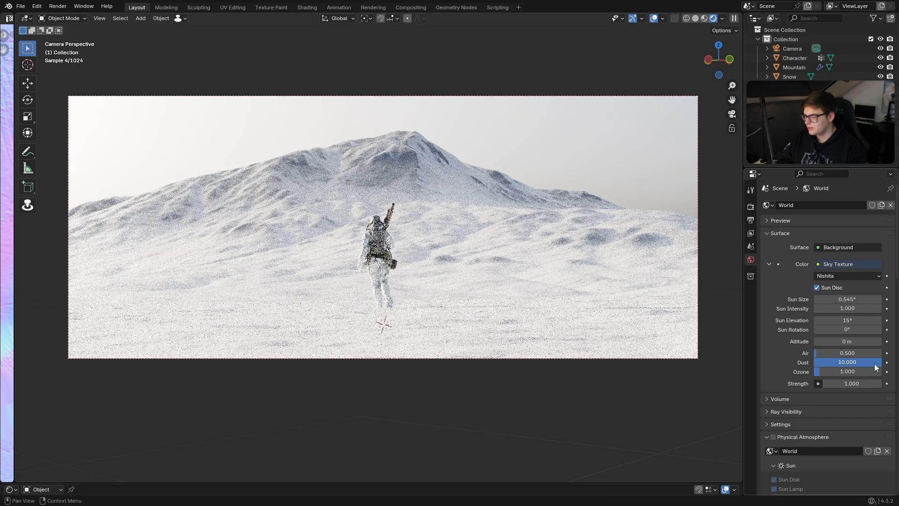
click(848, 362)
text(5)
key(Return)
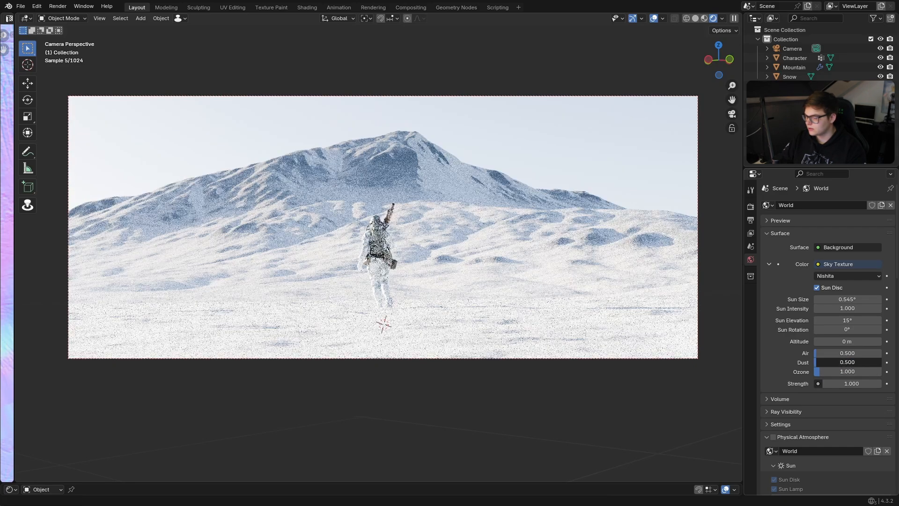
click(848, 363)
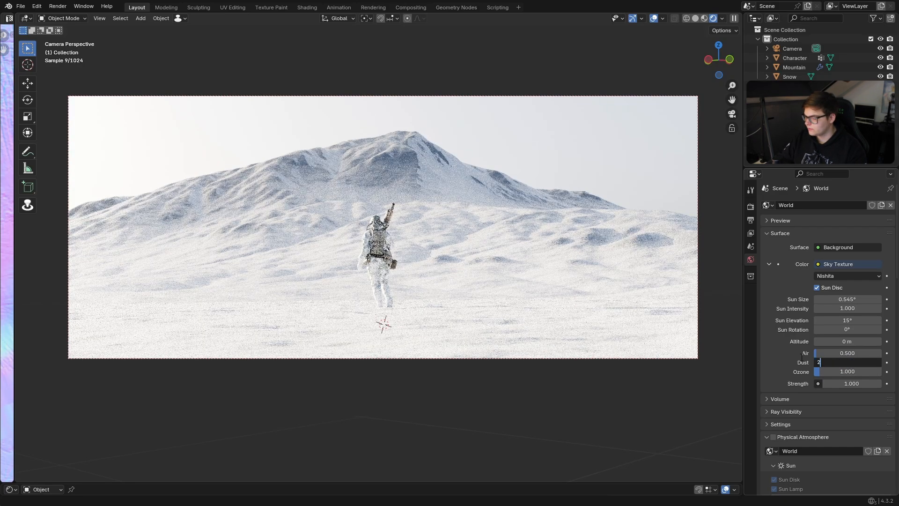
text(2)
key(Return)
text(4)
key(Return)
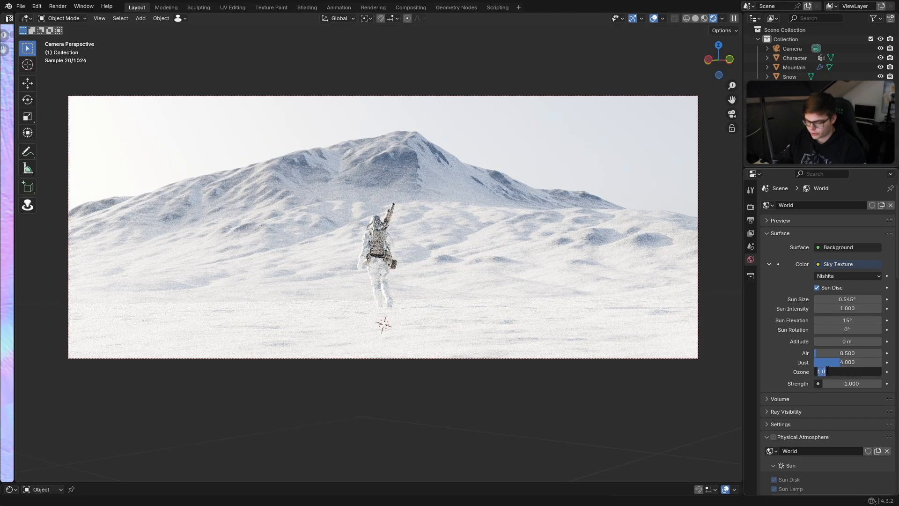
- Try an Ozone value of 6 on the Sky Texture and settle on 2
click(827, 370)
text(6)
key(Return)
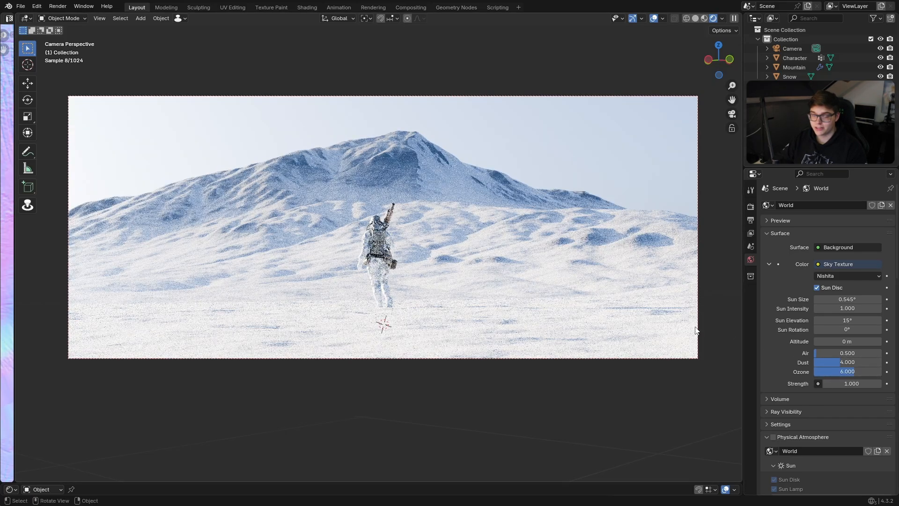
text(2)
key(Return)
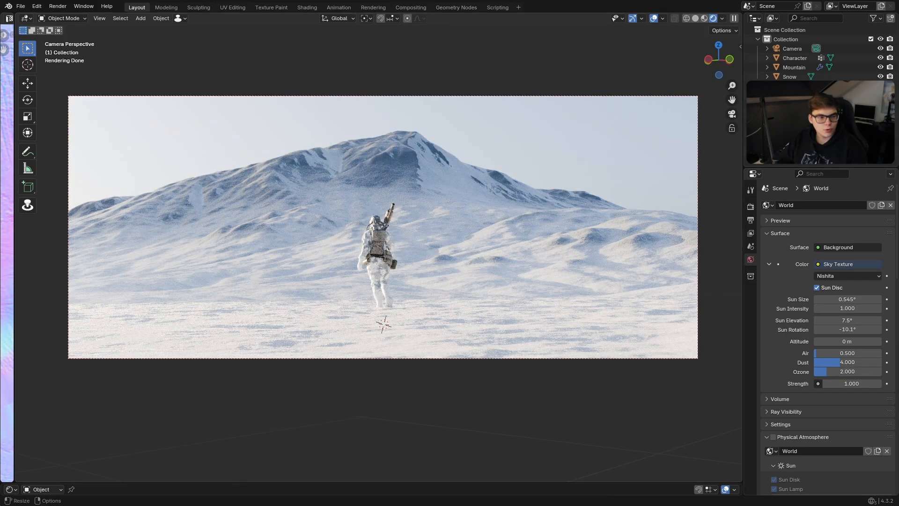
- Adjust the Sky Texture's Sun Rotation to about -5.5° in the world settings
click(251, 97)
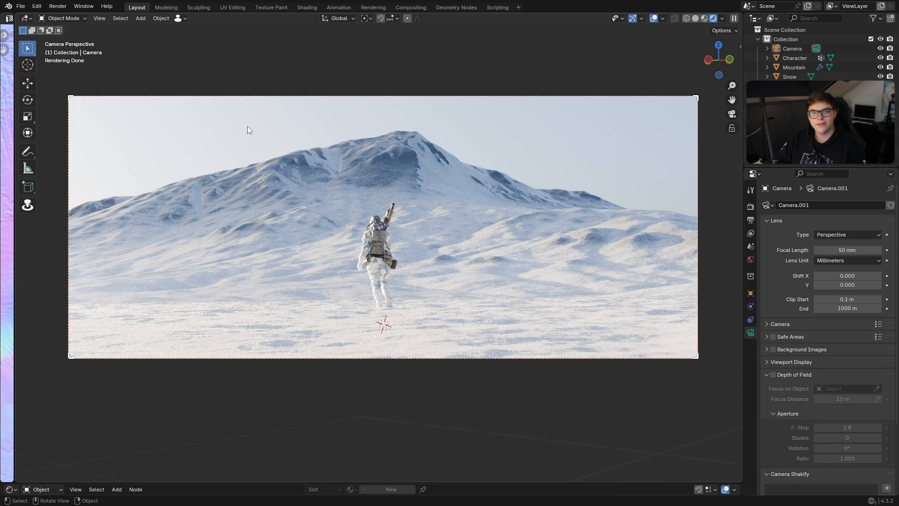
click(299, 159)
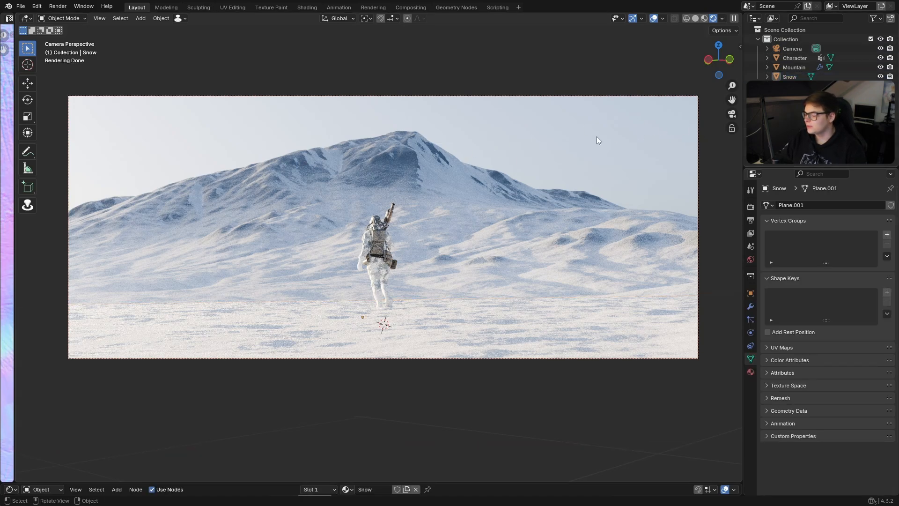
click(750, 260)
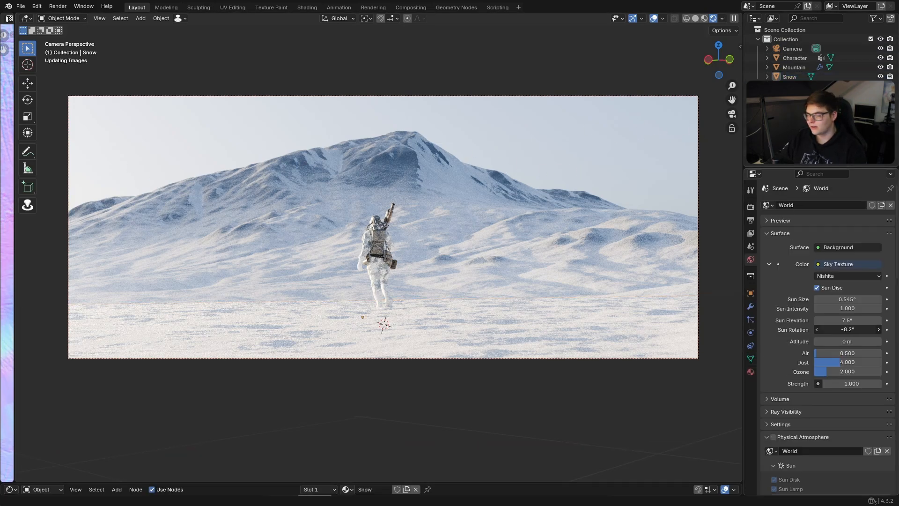
mouse_move(847, 329)
mouse_down()
mouse_move(865, 329)
mouse_move(840, 325)
mouse_up()
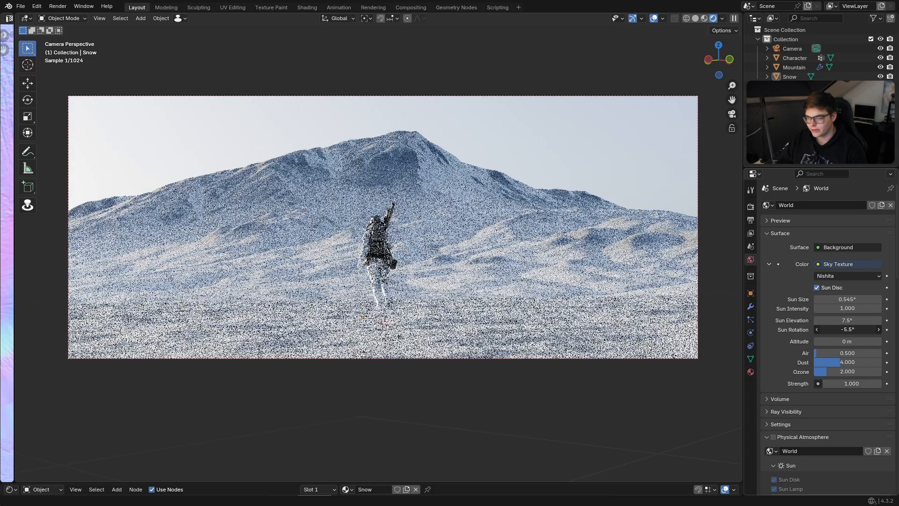
- Add a cube, scale it up around the snow foreground and character, and return to the camera view
key(shift+a)
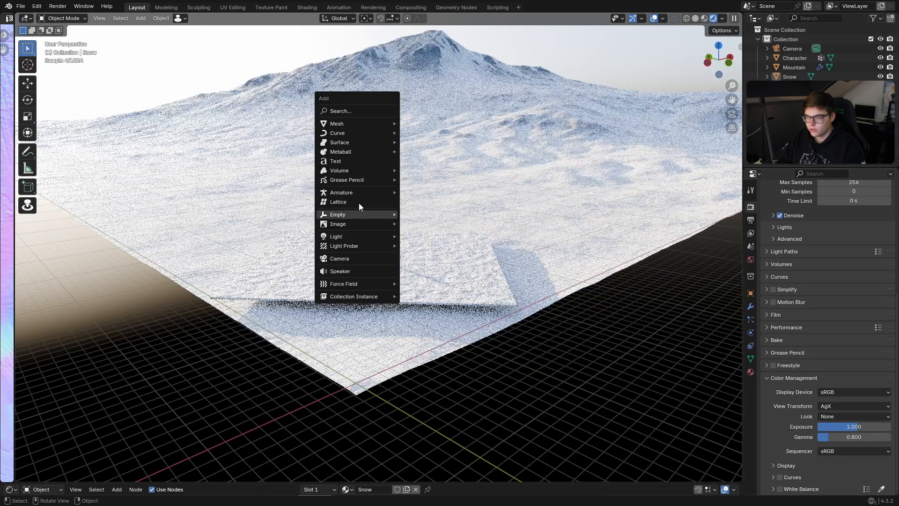
mouse_move(346, 121)
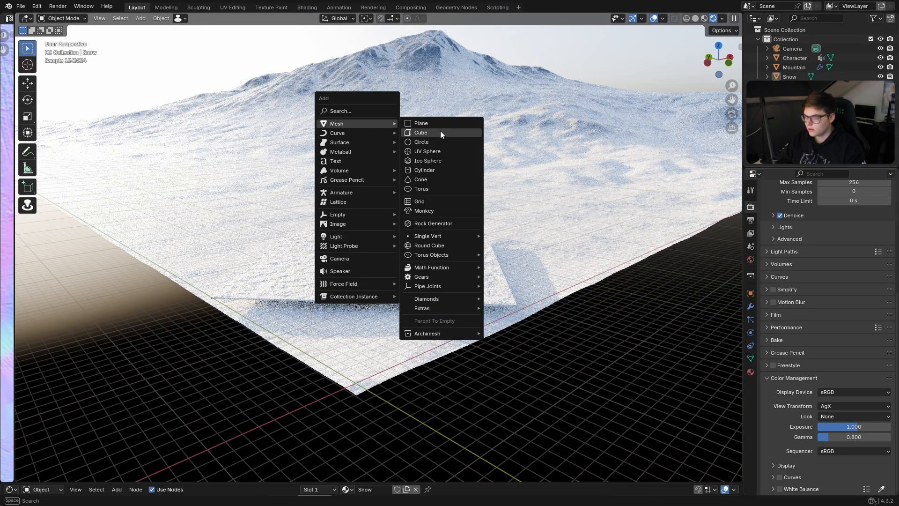
click(440, 130)
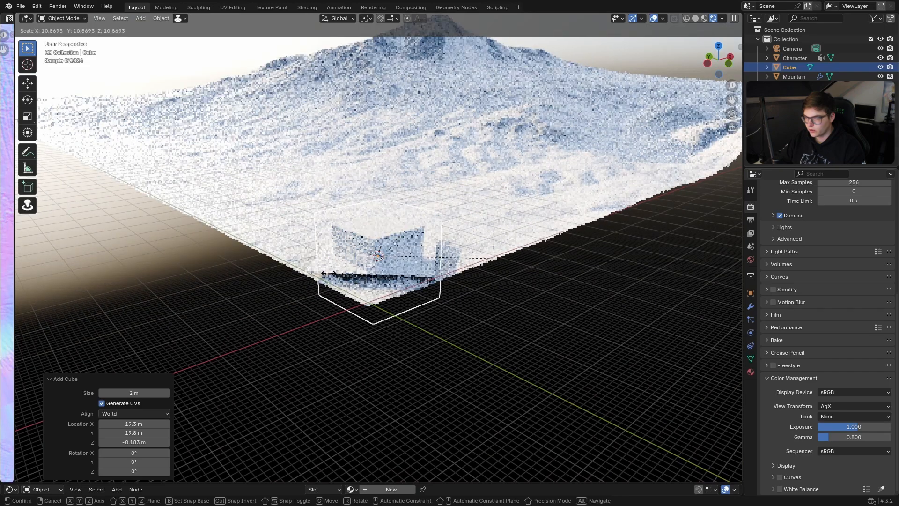
key(KP_0)
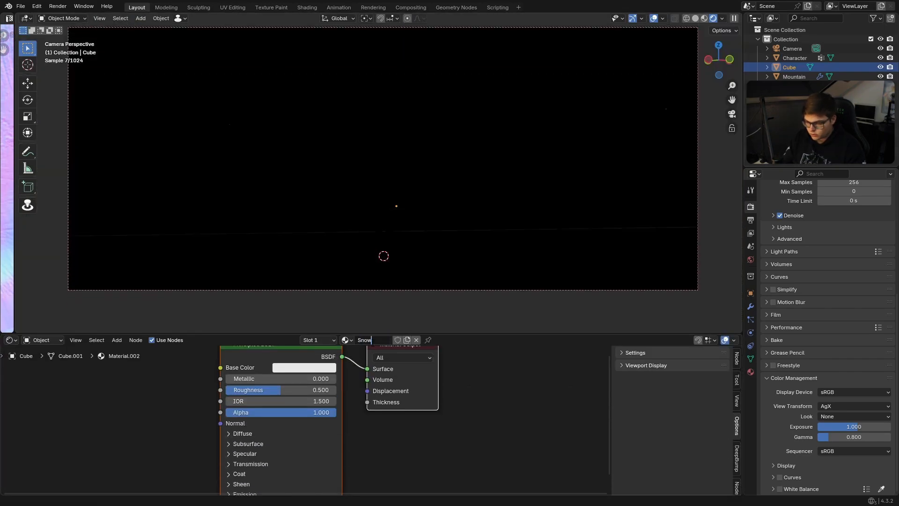
- Name the cube's new material Snowstorm and feed a Volume Scatter node into the Material Output's Volume
text(s)
text(lum)
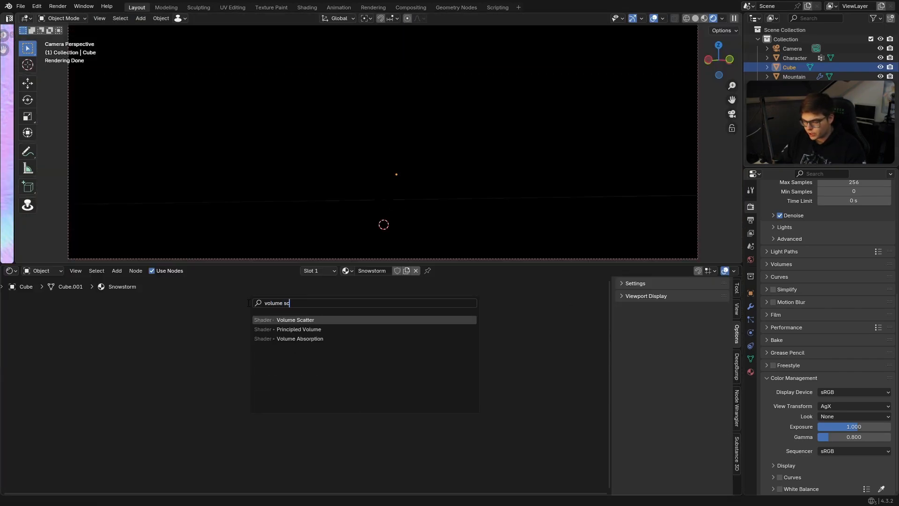
key(Return)
- Try the Fournier-Forand and Rayleigh phase functions on the Volume Scatter node and return to Henyey-Greenstein
scroll(369, 96, down, 3)
click(280, 321)
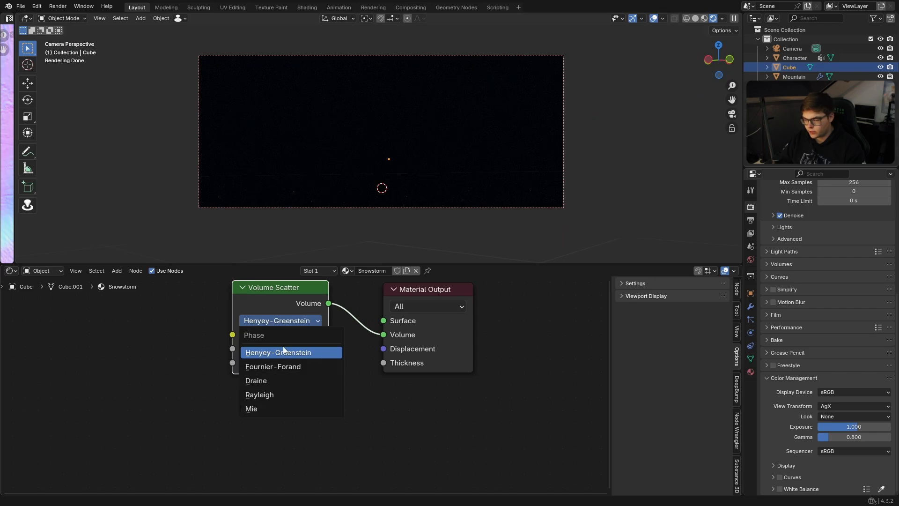
click(272, 366)
ctrl+scroll(277, 320, down, 5)
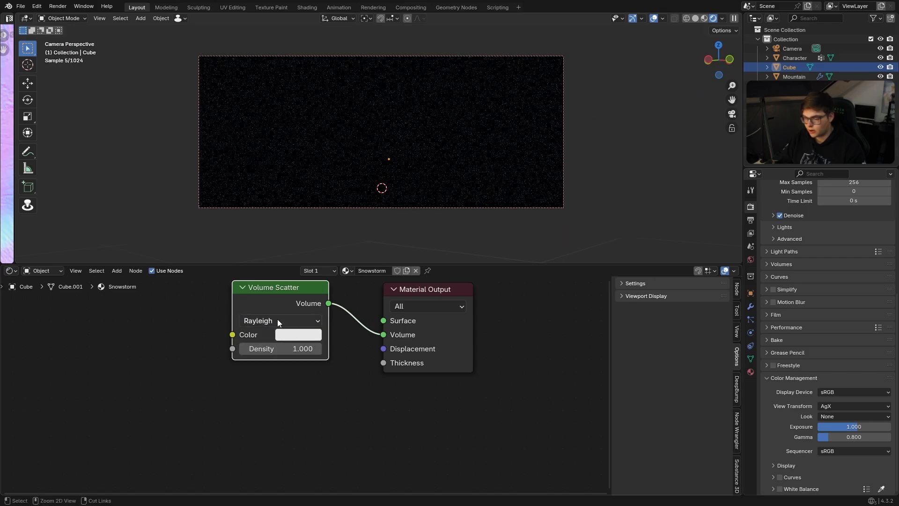
ctrl+scroll(277, 320, up, 1)
ctrl+scroll(277, 320, down, 1)
click(277, 320)
click(271, 352)
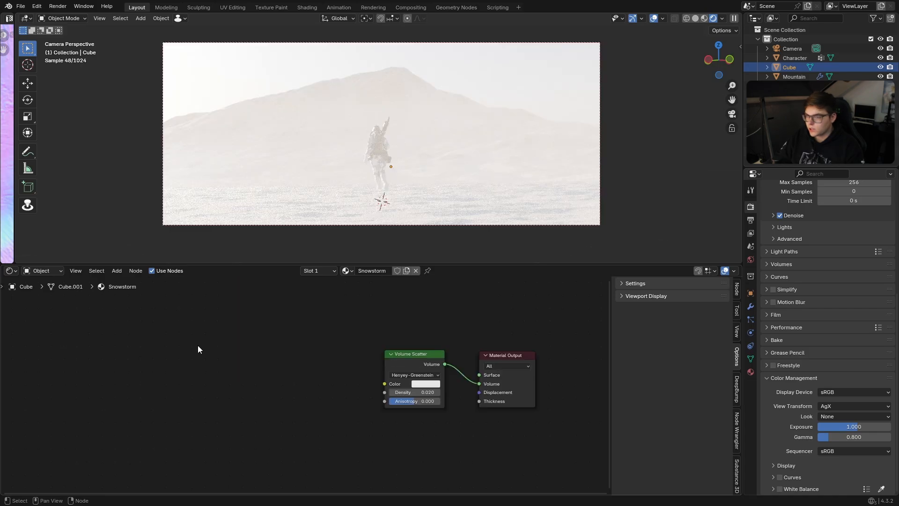
- Try a Gradient Texture with coordinate and mapping nodes in the Snowstorm material, keeping only the Texture Coordinate node
key(shift+a)
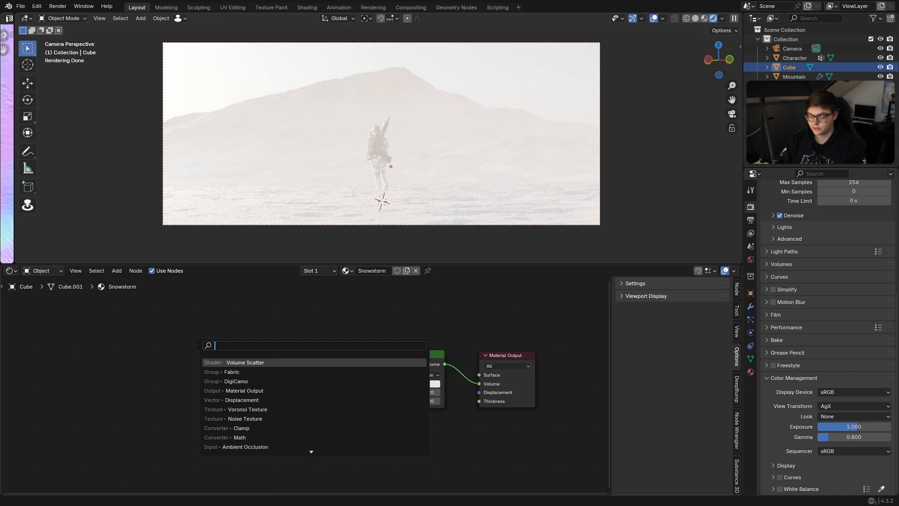
text(gradient)
key(Return)
click(198, 345)
key(ctrl+t)
drag(250, 322, 150, 402)
key(x)
drag(79, 375, 257, 307)
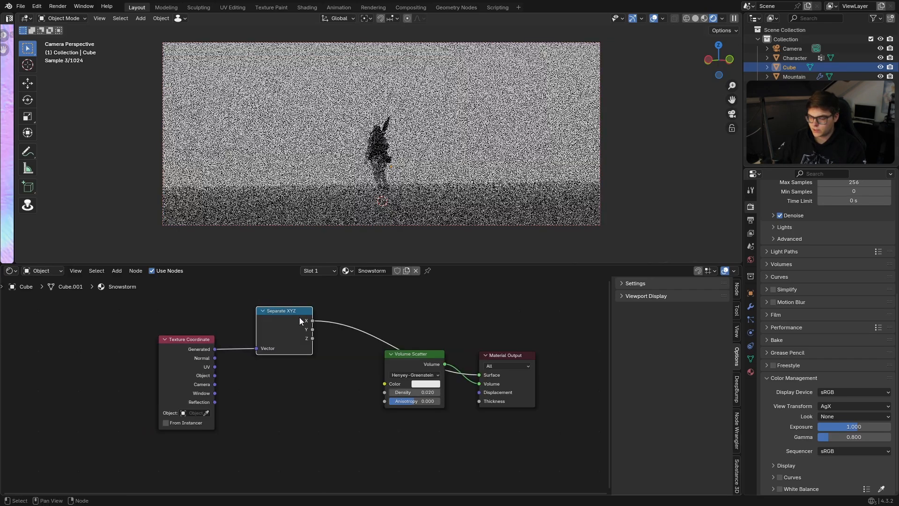
- Preview the Separate XYZ node's Z output on the cube and examine the vertical gradient in front view
ctrl+shift+click(299, 322)
ctrl+shift+click(299, 321)
middle_drag(351, 181, 348, 165)
scroll(347, 165, down, 4)
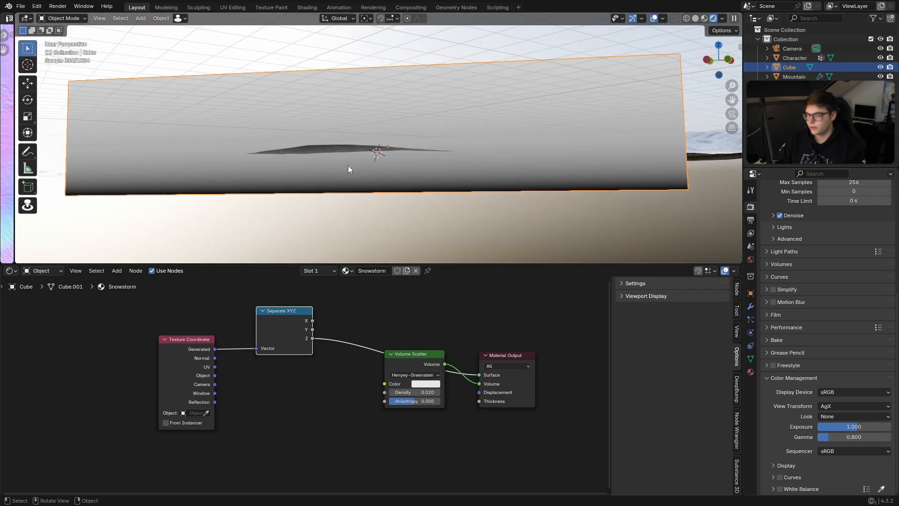
key(KP_1)
key(shift+a)
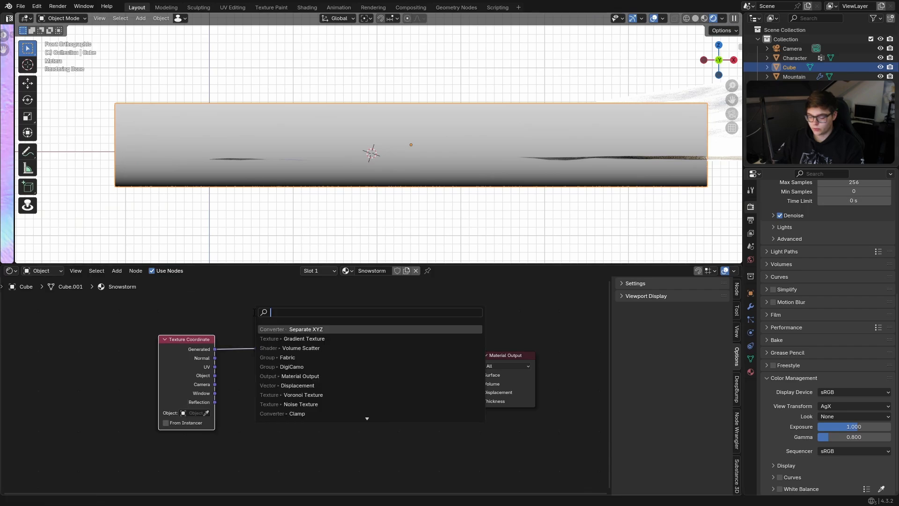
text(gradi)
key(Return)
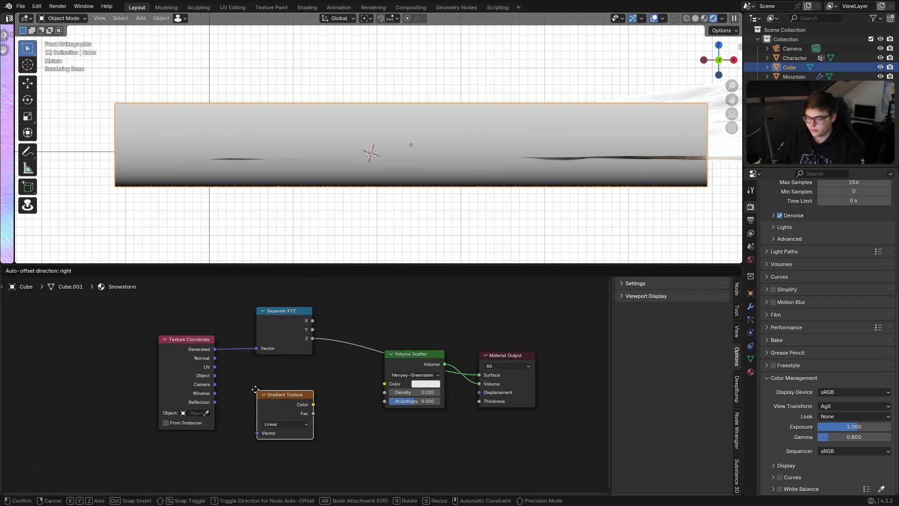
click(250, 384)
ctrl+shift+click(277, 397)
drag(215, 349, 250, 427)
drag(305, 398, 289, 389)
key(ctrl+z)
key(ctrl+z)
key(ctrl+z)
- Preview the Separate XYZ outputs on the cube one axis at a time, ending on the Z output
middle_drag(238, 173, 563, 186)
ctrl+shift+click(270, 323)
ctrl+shift+click(271, 323)
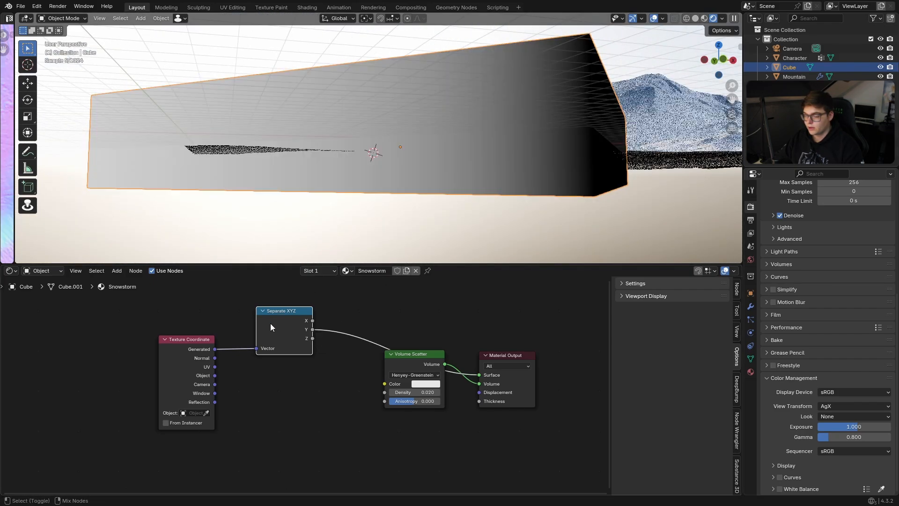
ctrl+shift+click(271, 324)
middle_drag(505, 182, 487, 199)
ctrl+shift+click(283, 331)
ctrl+shift+click(282, 331)
ctrl+shift+click(282, 331)
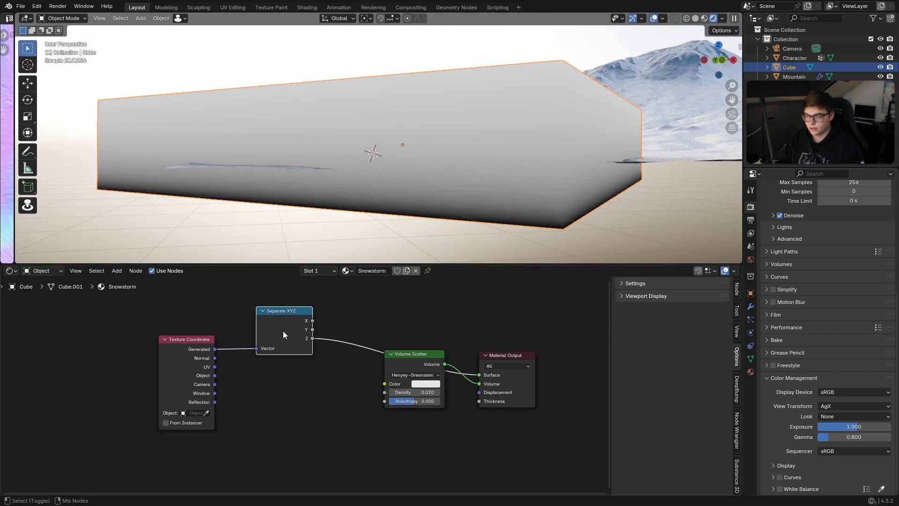
ctrl+shift+click(283, 331)
ctrl+shift+click(283, 330)
ctrl+shift+click(283, 331)
ctrl+shift+click(283, 330)
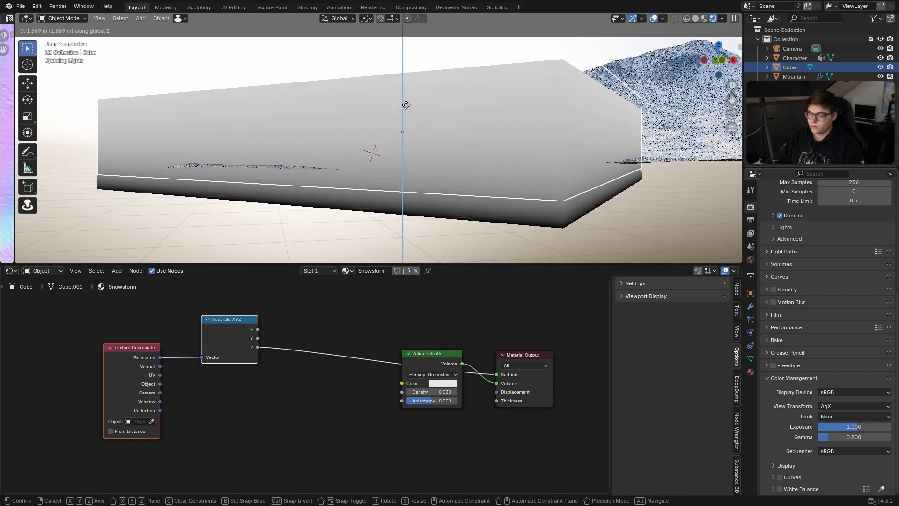
- Raise the cube along the global Z axis and insert an Invert Color node after the Separate XYZ node's Z output
click(406, 88)
key(shift+a)
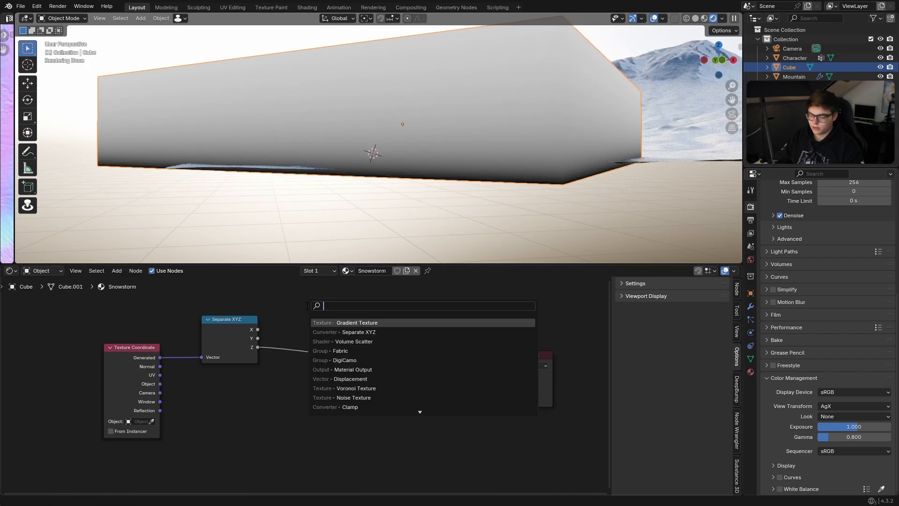
text(invert)
key(Return)
click(337, 328)
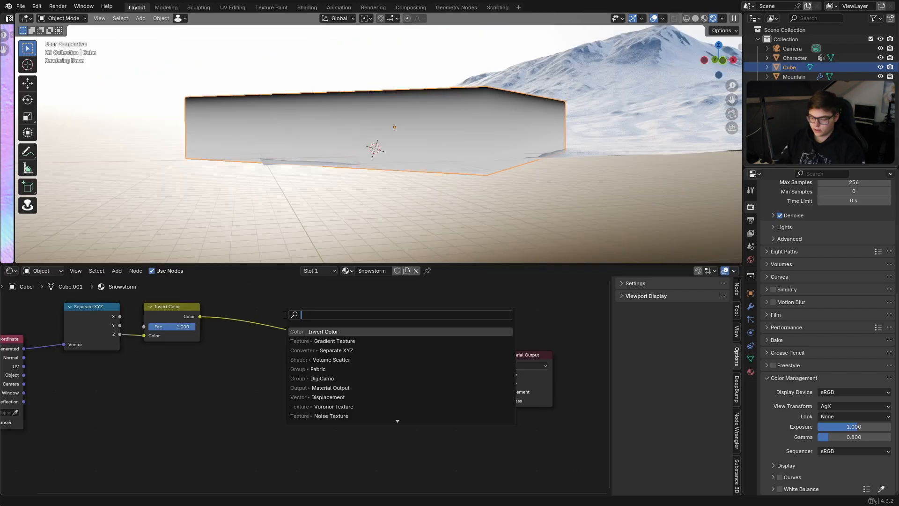
- Add a Noise Texture below the Invert Color node and combine the two in a Mix node
text(oi)
key(Return)
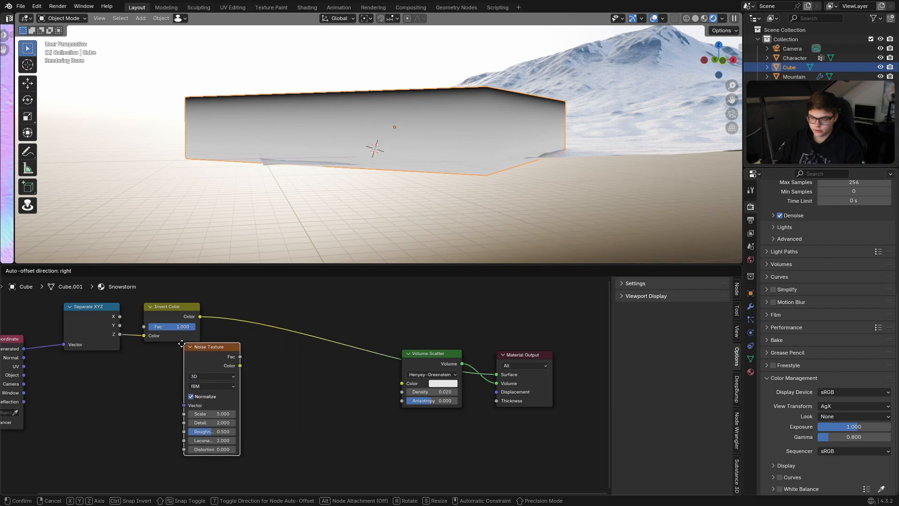
click(144, 346)
ctrl+shift+right_drag(173, 351, 173, 328)
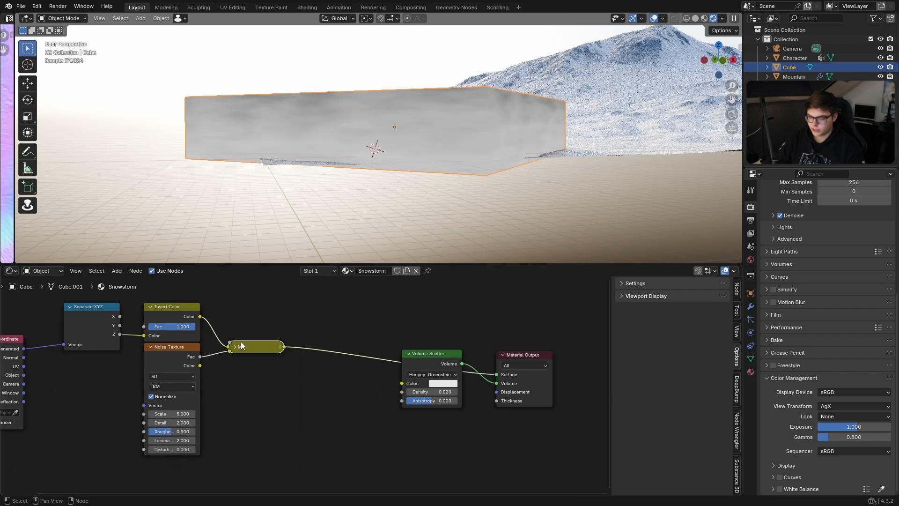
- Switch the Mix node to Linear Light with a factor of 1.000 and drive the Noise Texture's vector with Object coordinates
click(235, 346)
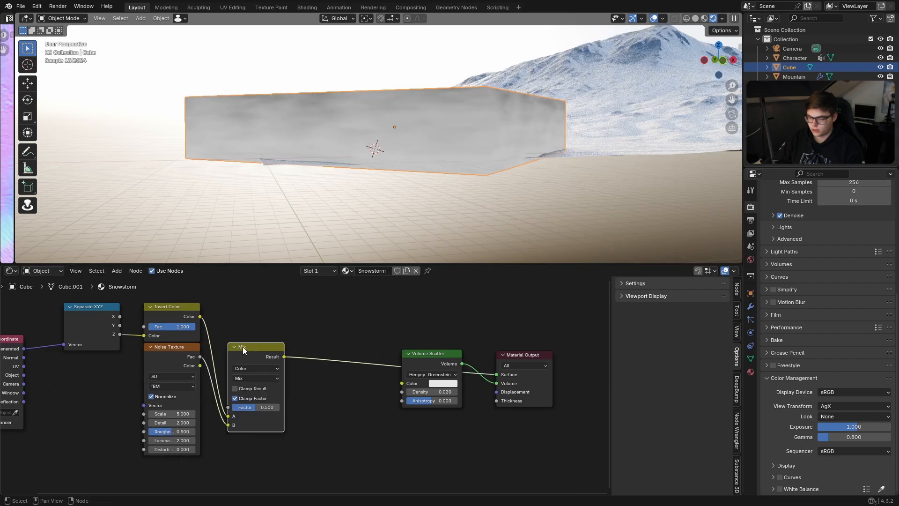
drag(268, 381, 269, 339)
click(266, 336)
click(311, 364)
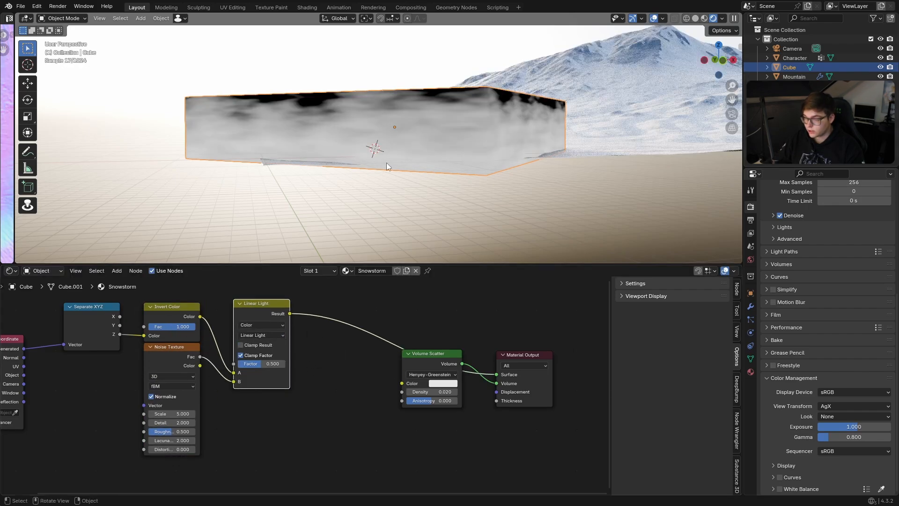
middle_drag(386, 162, 387, 124)
middle_drag(29, 371, 104, 364)
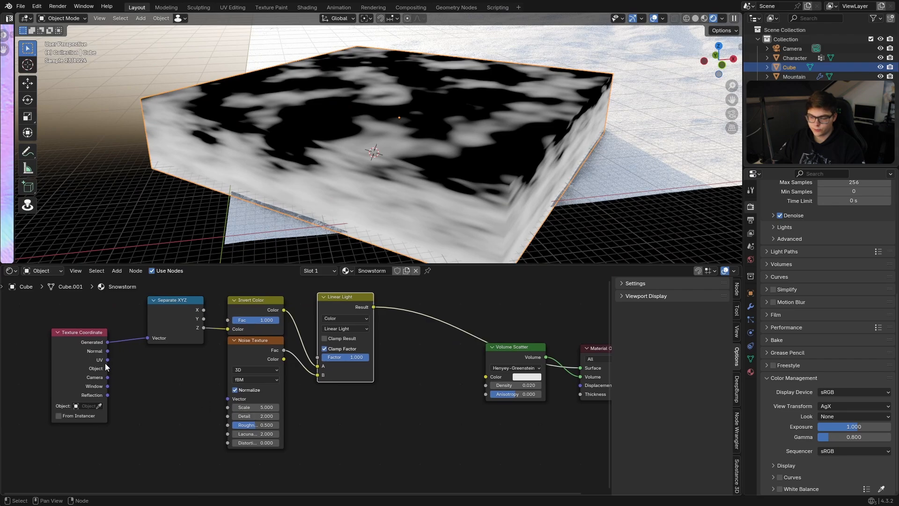
drag(107, 368, 228, 398)
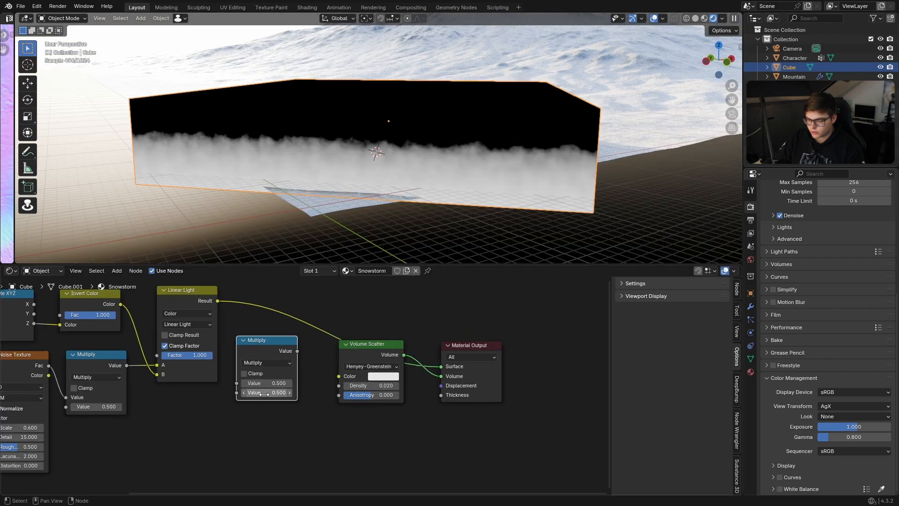
- Feed the Linear Light result through a Multiply node of 0.020 into the Volume Scatter density and check the camera view
click(223, 314)
key(KP_0)
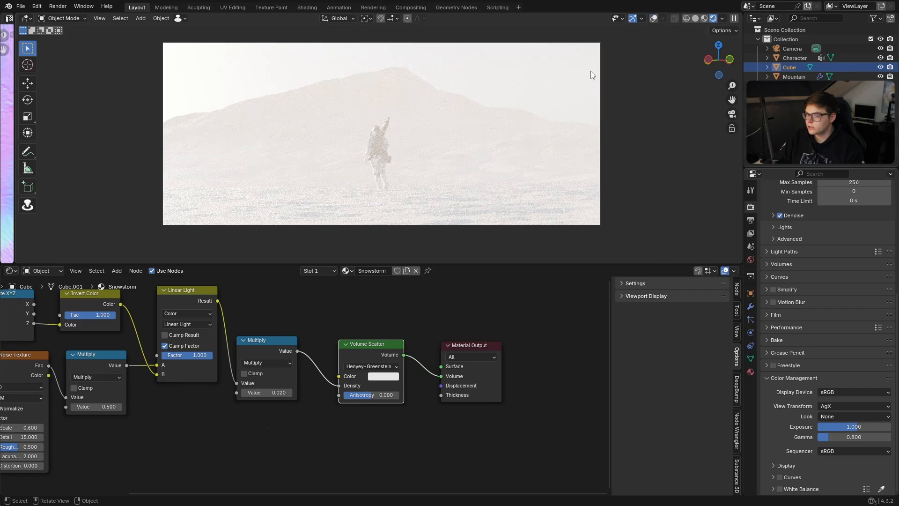
scroll(292, 392, up, 2)
middle_drag(449, 168, 492, 187)
- Mix the second Noise Texture with the Linear Light result ahead of the density Multiply, using Darken at factor 1.000
drag(516, 436, 423, 356)
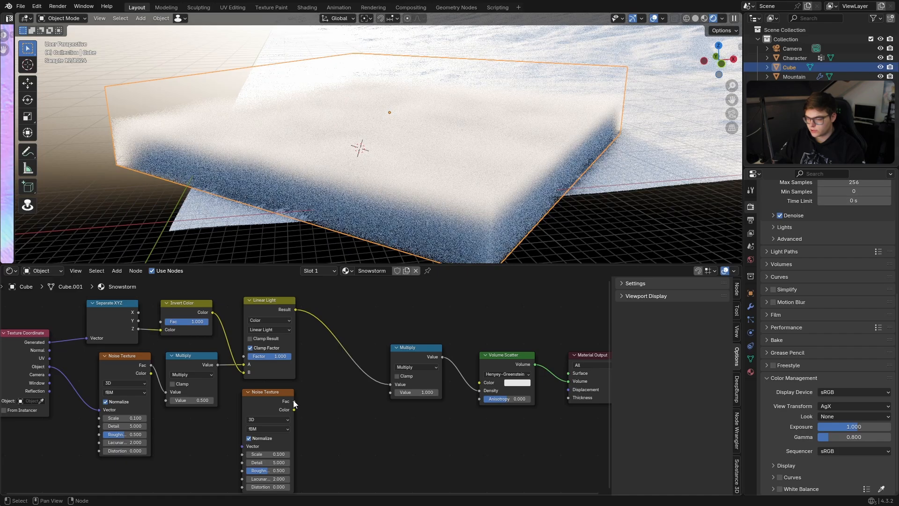
ctrl+shift+right_drag(271, 405, 276, 341)
click(330, 365)
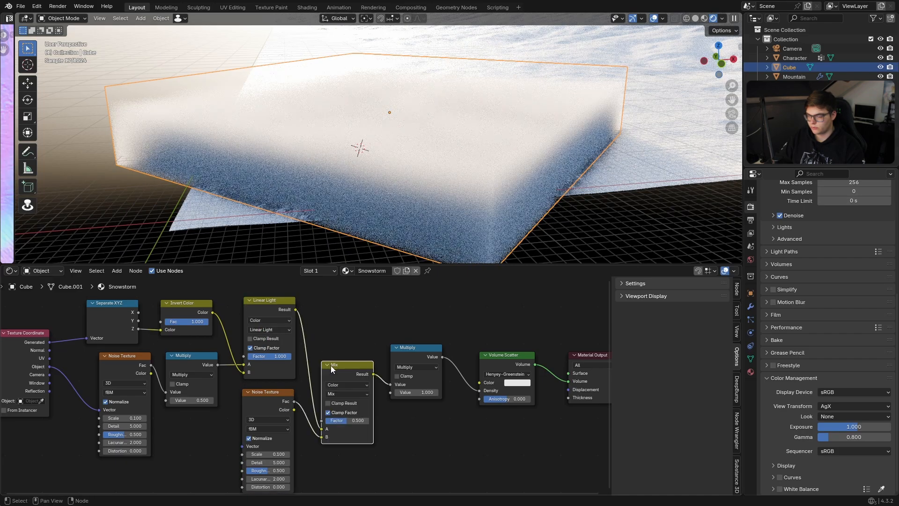
drag(337, 366, 331, 315)
scroll(308, 386, up, 3)
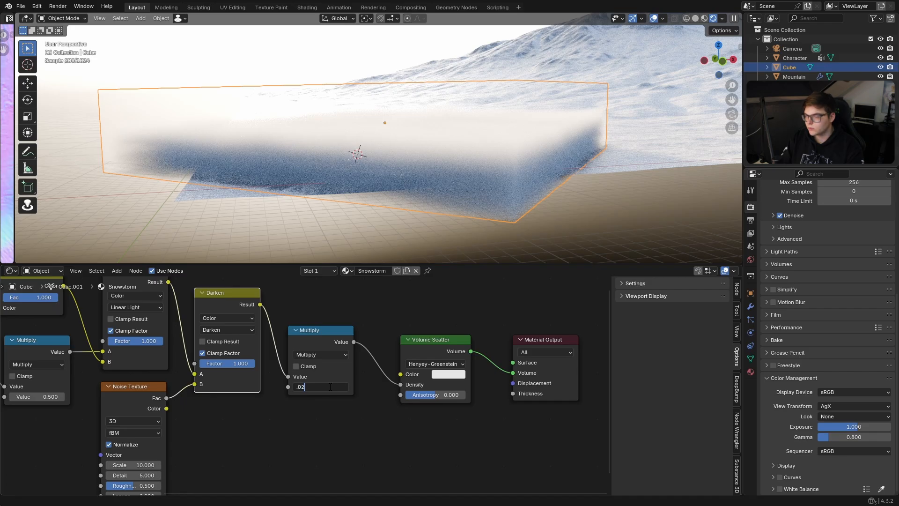
- Set the density Multiply value to 0.02 and adjust the From Min and From Max limits of the second noise's Map Range
key(Return)
key(KP_0)
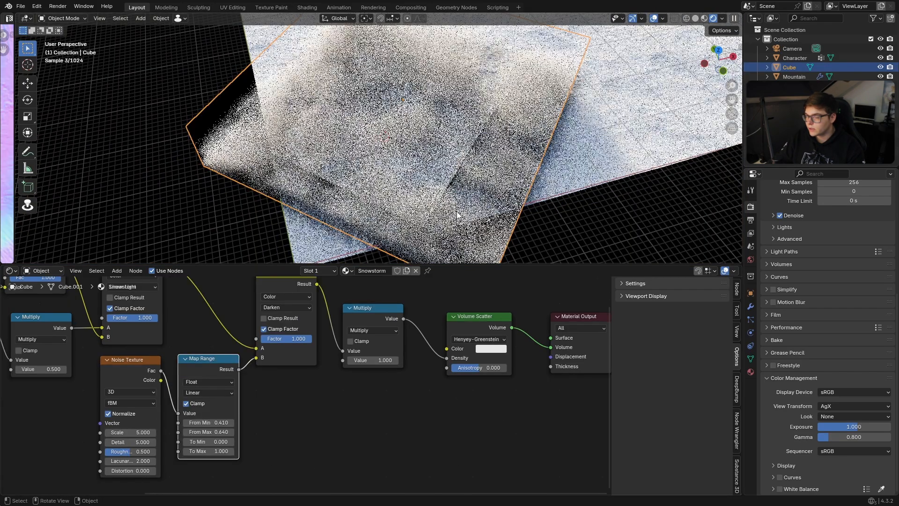
drag(208, 422, 220, 432)
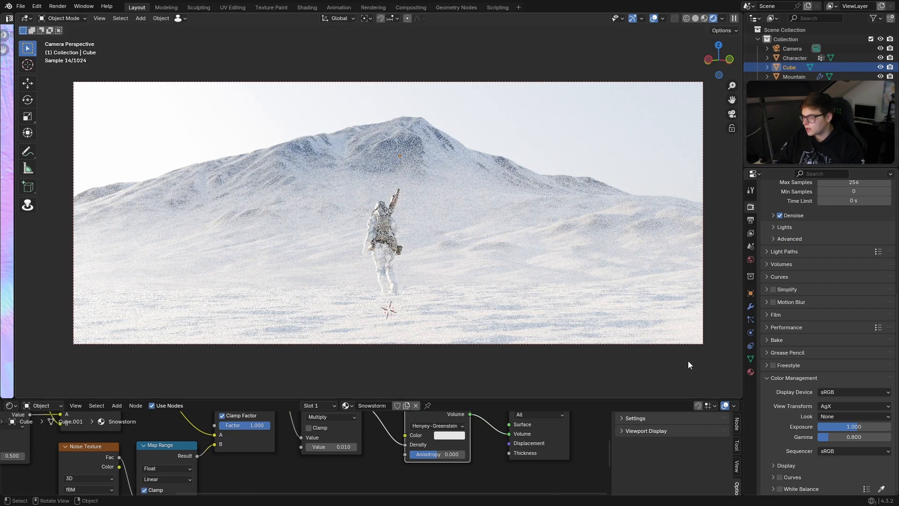
- Enable denoising for viewport sampling in the Cycles render settings
scroll(782, 319, up, 5)
click(778, 319)
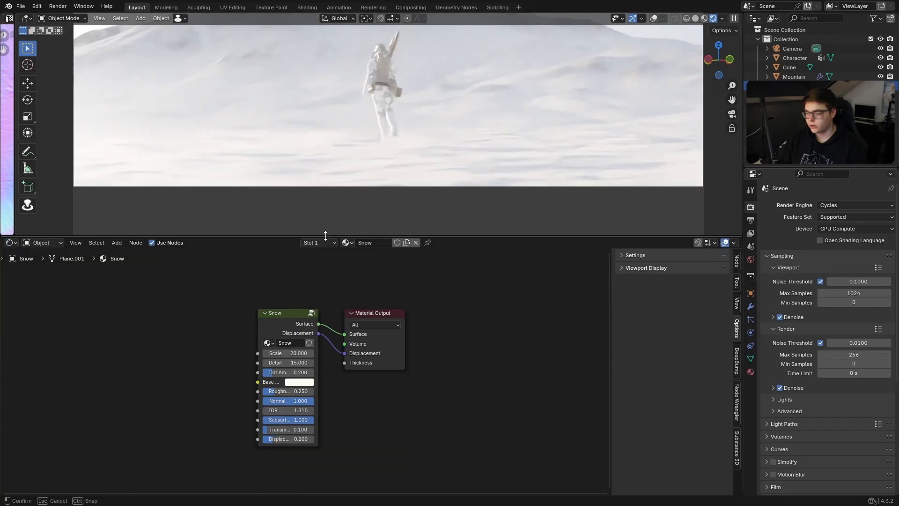
- Add a new mesh plane for the fog and show it in rendered shading
click(30, 242)
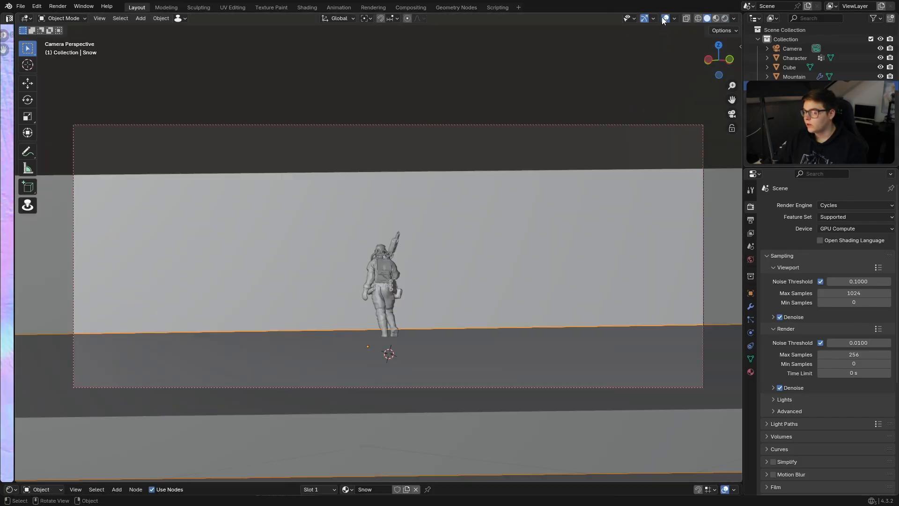
key(shift+a)
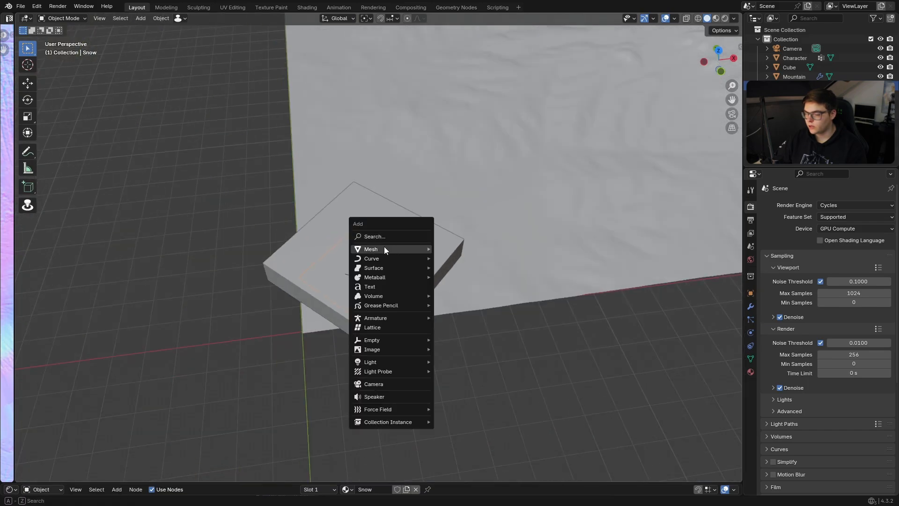
click(438, 249)
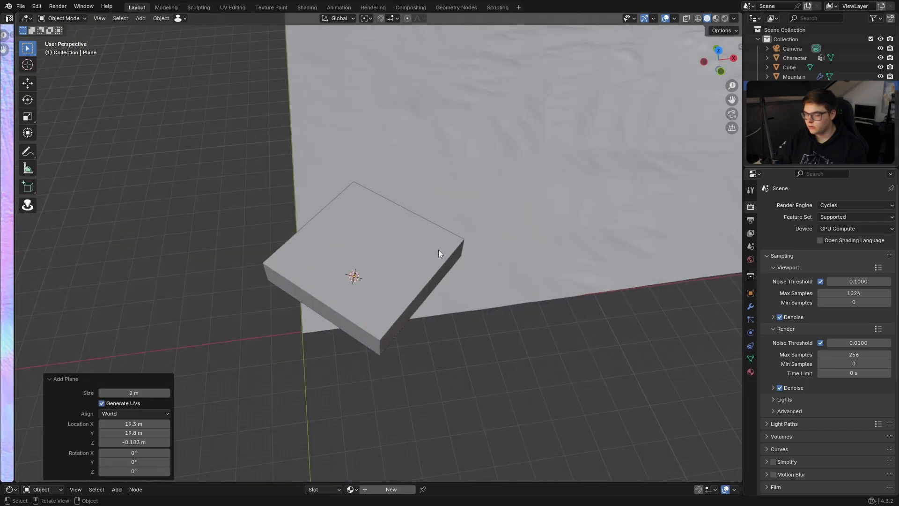
key(z)
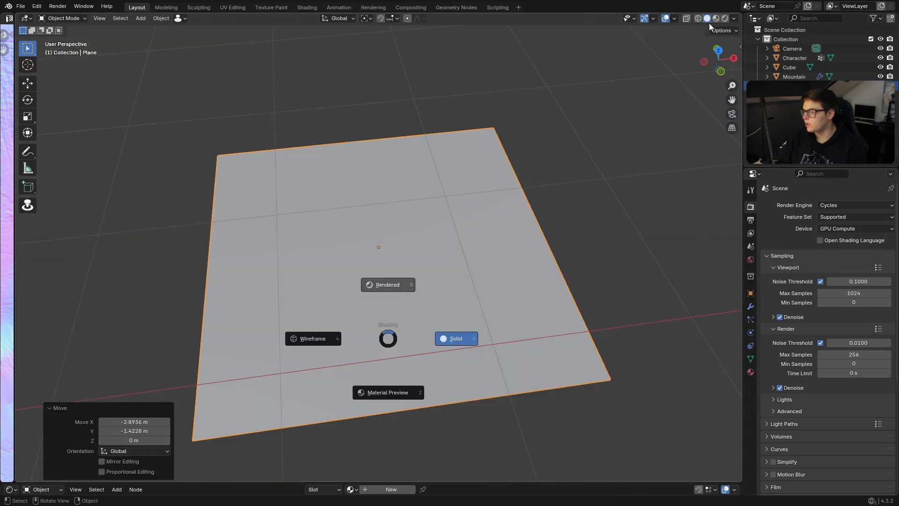
key(8)
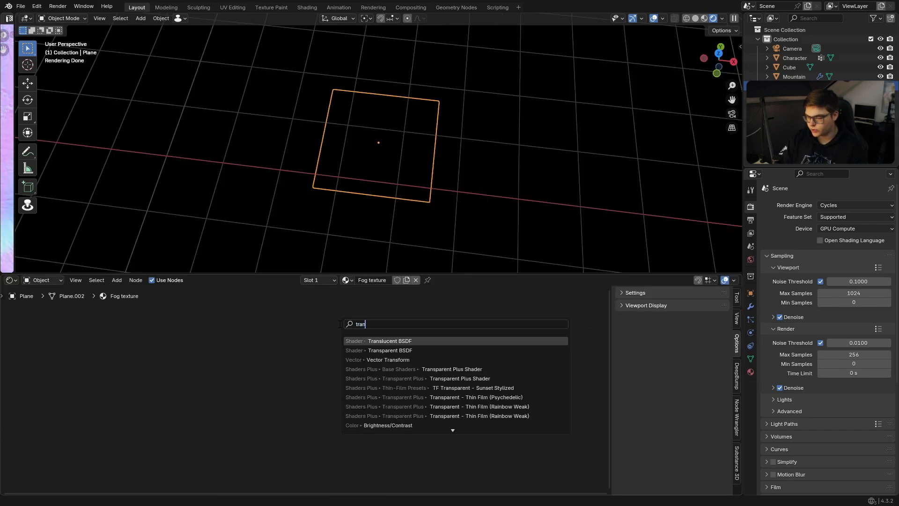
- Add a Transparent BSDF and a Diffuse BSDF with roughness 1.0 to the Fog texture material
key(Return)
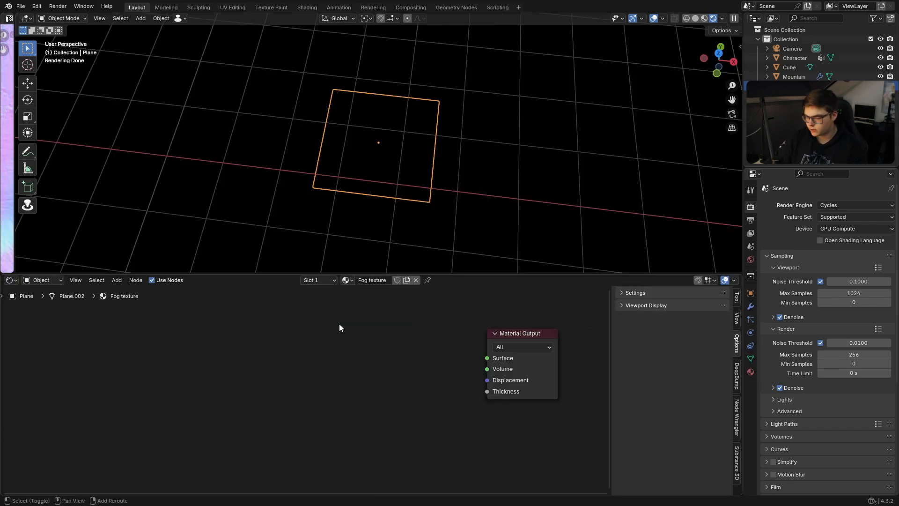
key(shift+a)
text(diff)
key(Return)
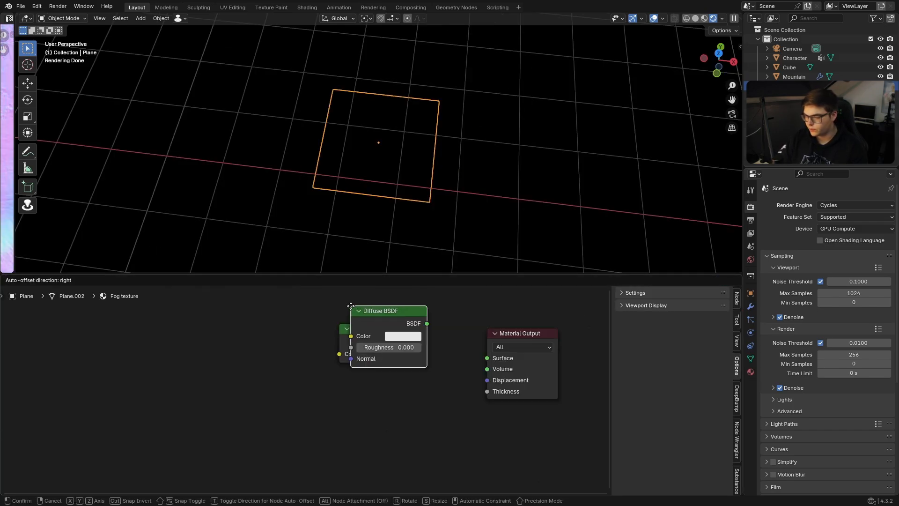
click(328, 391)
drag(362, 420, 405, 420)
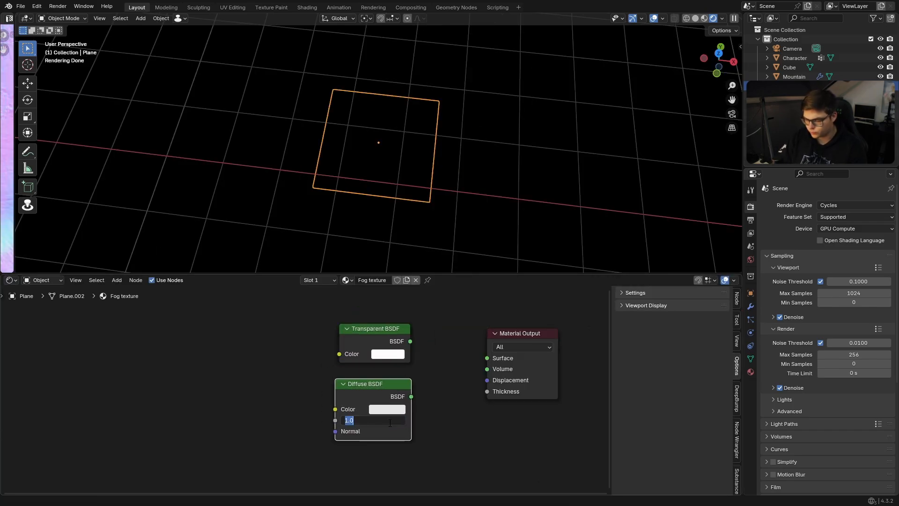
- Combine the Transparent and Diffuse shaders in a Mix Shader feeding the material's Surface, with a factor of 1.000
ctrl+shift+right_drag(366, 356, 368, 391)
drag(461, 448, 348, 345)
key(g)
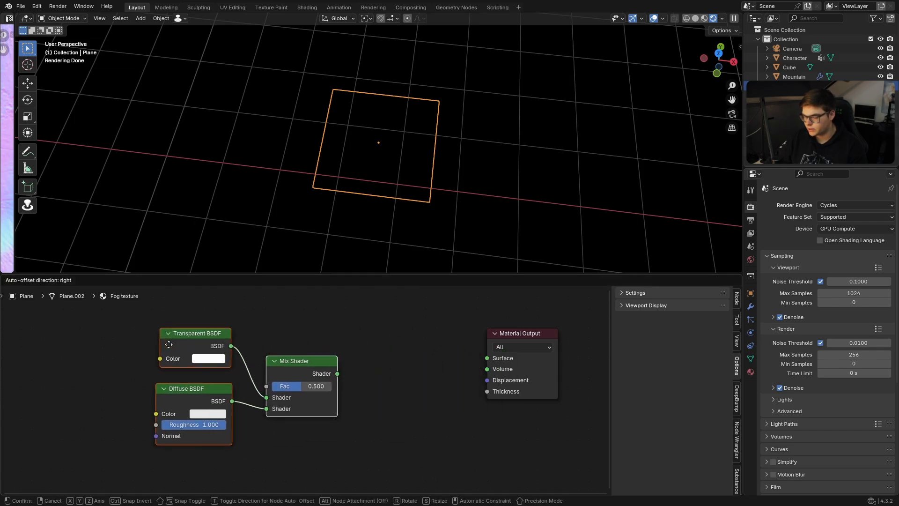
click(168, 345)
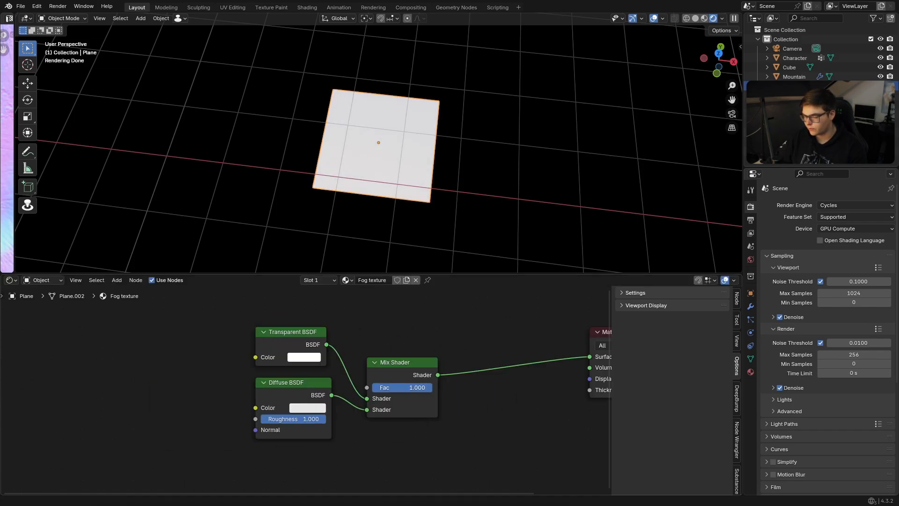
mouse_move(432, 388)
mouse_down()
mouse_move(372, 387)
mouse_move(433, 389)
mouse_up()
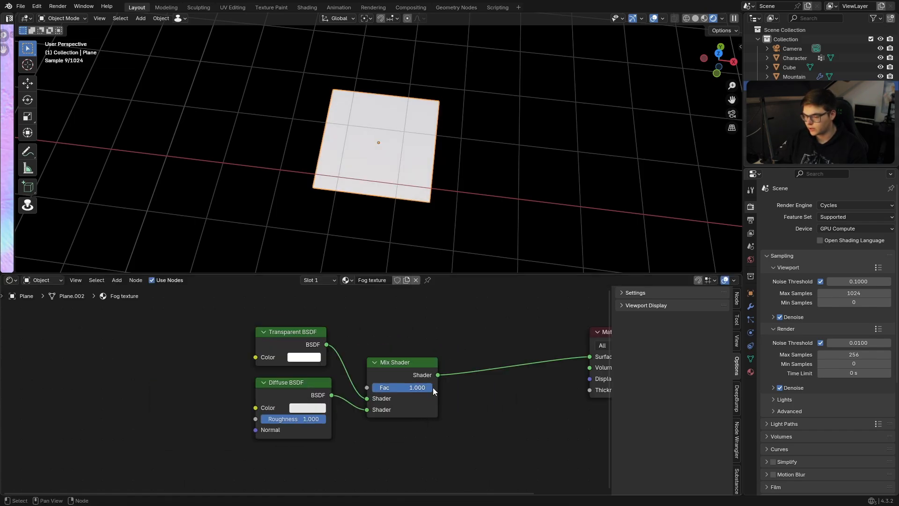
- Move the two BSDF nodes down and add a Noise Texture whose Fac output drives the Mix Shader's factor
drag(293, 485, 208, 337)
middle_drag(287, 329, 302, 338)
key(shift+a)
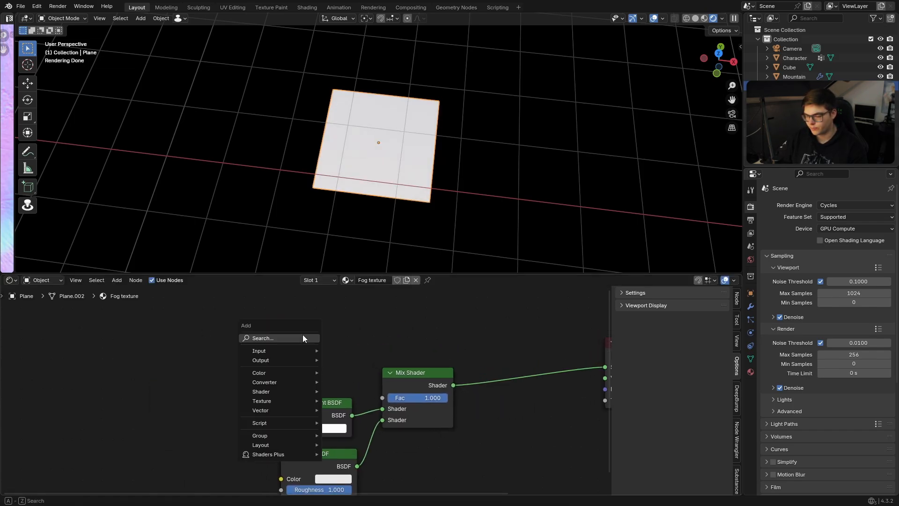
text(noise)
key(Return)
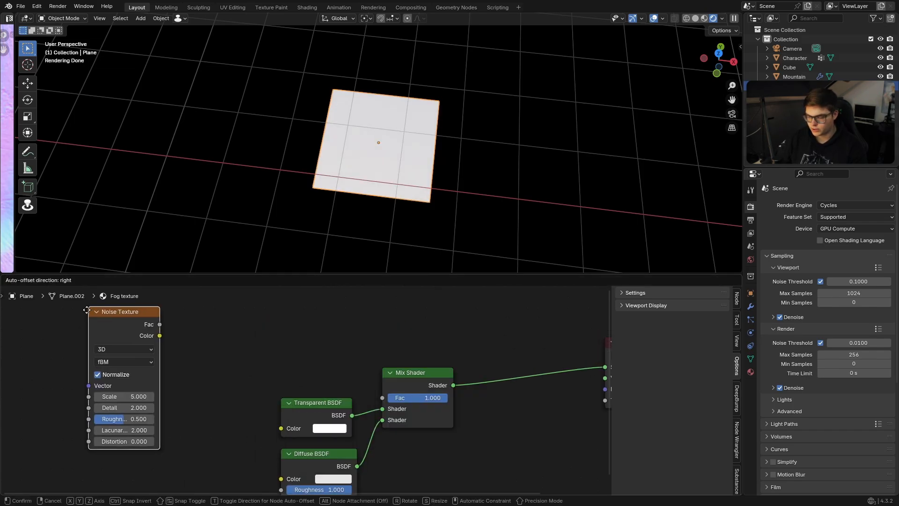
click(80, 309)
drag(149, 324, 382, 398)
- Set the fog Noise Texture's scale to 2.000
middle_drag(161, 363, 198, 354)
scroll(196, 356, up, 3)
drag(134, 386, 109, 385)
middle_drag(160, 370, 213, 375)
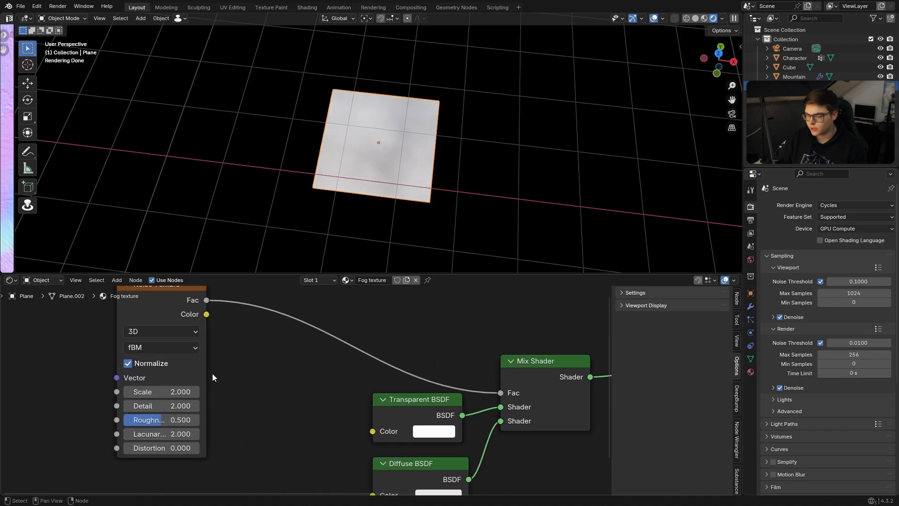
- Add a Gradient Texture beside the Noise Texture, set it to Spherical, and preview it on the plane
key(shift+a)
text(grad)
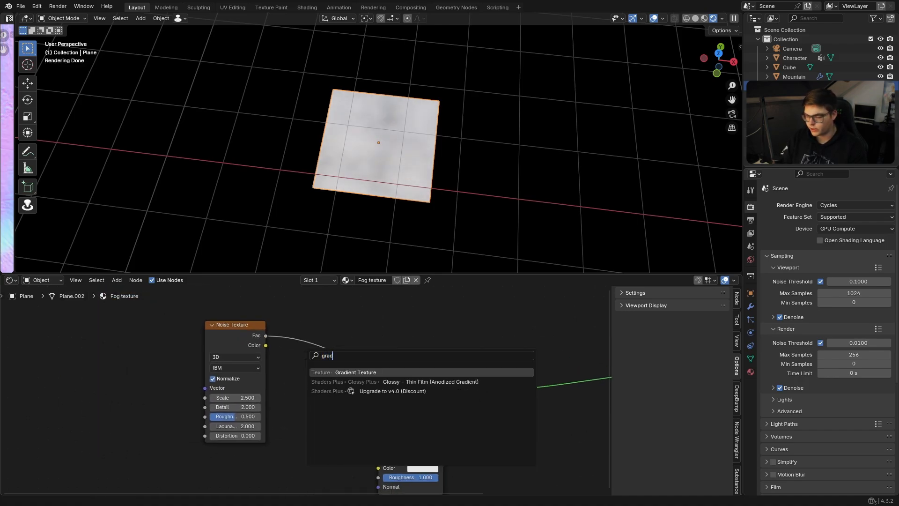
key(Return)
scroll(300, 362, down, 2)
click(86, 340)
click(114, 374)
click(153, 422)
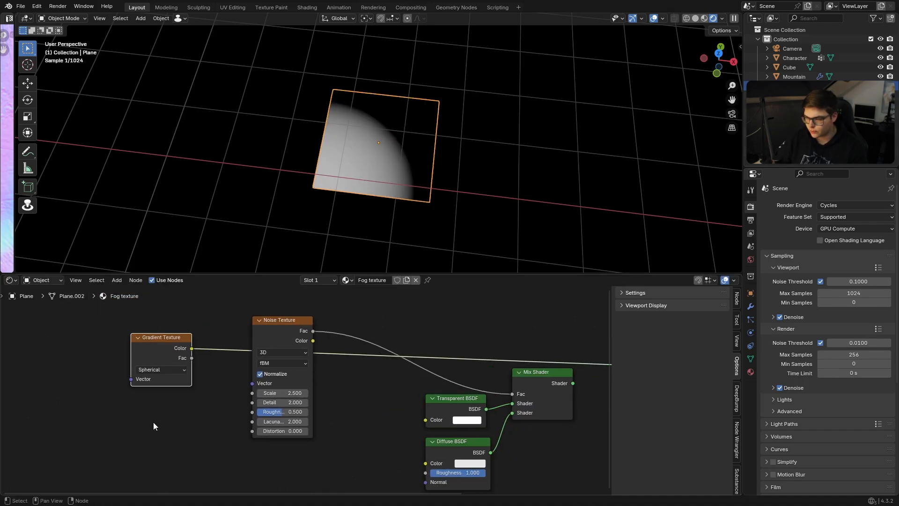
- Drive the Gradient Texture with a Texture Coordinate node's Object output and place both nodes beneath the Noise Texture
key(ctrl+t)
scroll(236, 334, up, 2)
drag(182, 356, 206, 347)
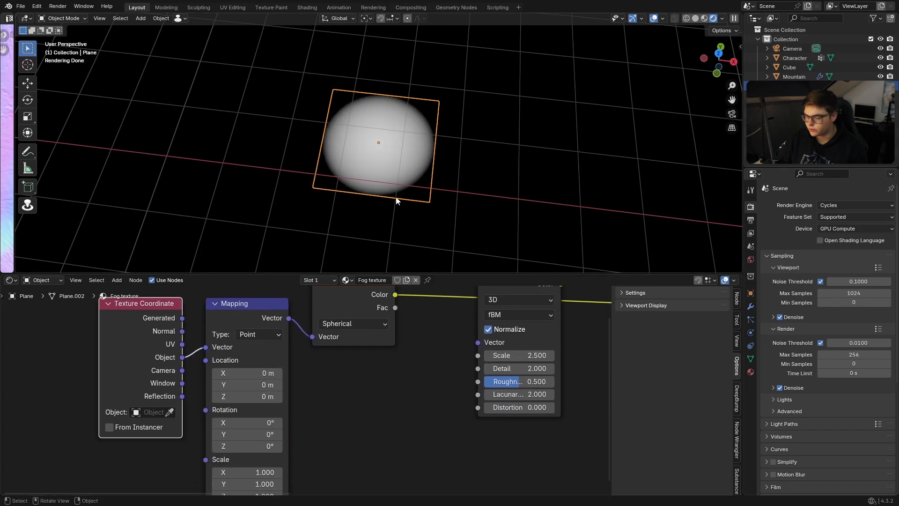
scroll(255, 386, down, 4)
click(464, 415)
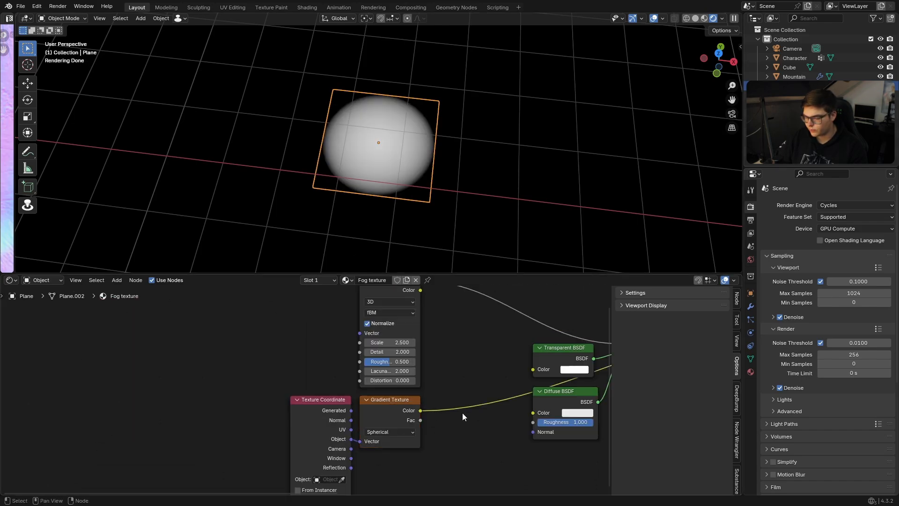
- Add a Multiply math node combining the Noise Texture and Gradient Texture, and feed its value into the Mix Shader's factor
middle_drag(464, 416, 433, 439)
middle_drag(414, 367, 363, 370)
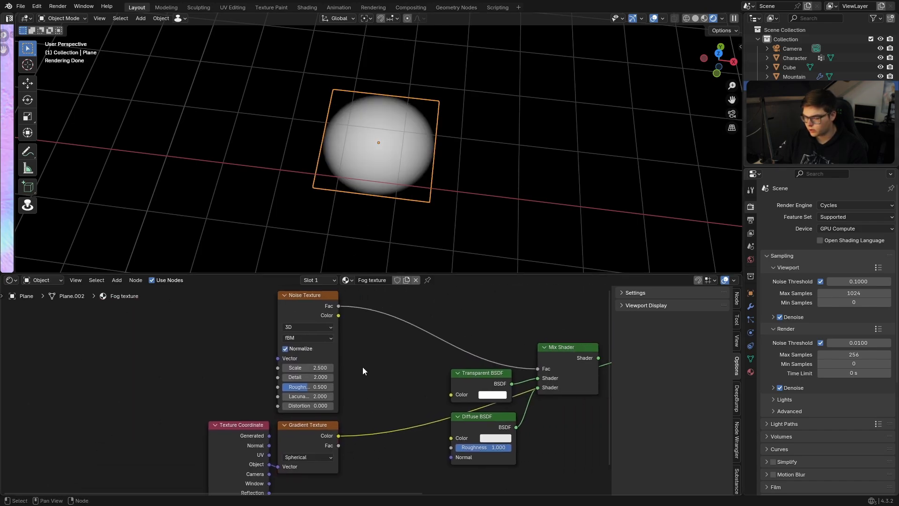
key(shift+a)
text(mul)
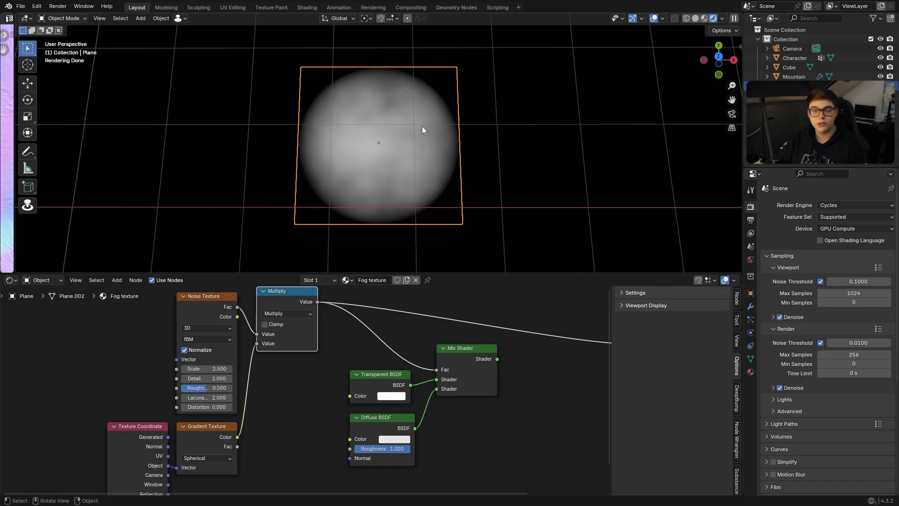
- Insert a Map Range between the noise and Multiply with From Min 0.350 and From Max 0.600, and set the noise detail to 15
key(shift+a)
text(map)
key(Return)
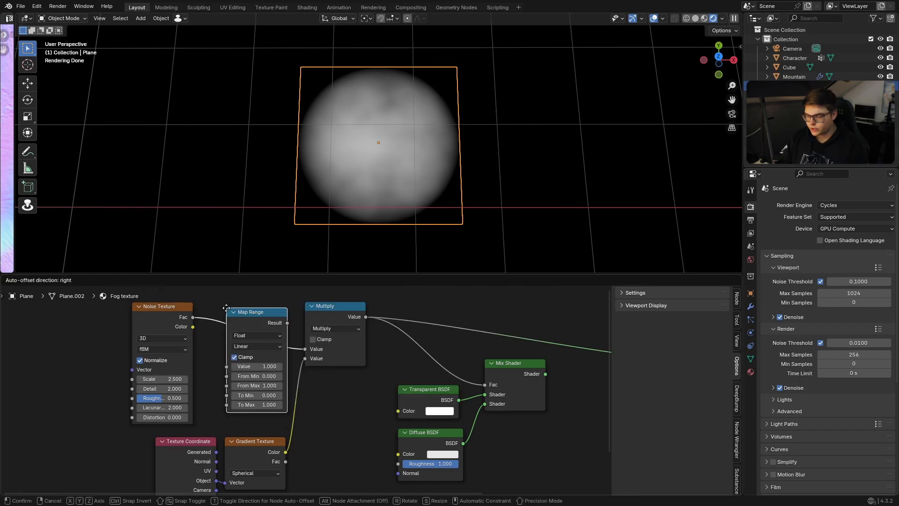
click(226, 307)
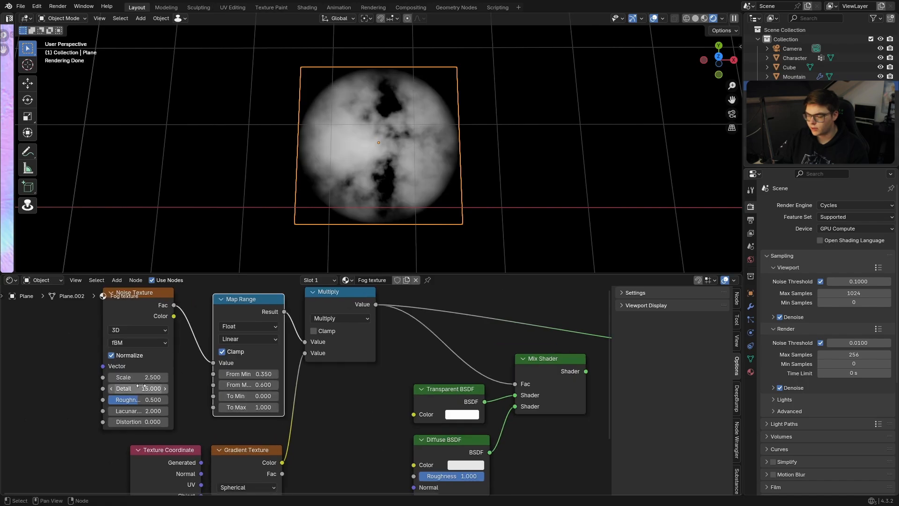
- Set the Noise Texture's scale to about 4.7 and move the texture nodes away from the Map Range to make room
drag(139, 377, 195, 377)
drag(353, 379, 144, 428)
drag(260, 337, 190, 320)
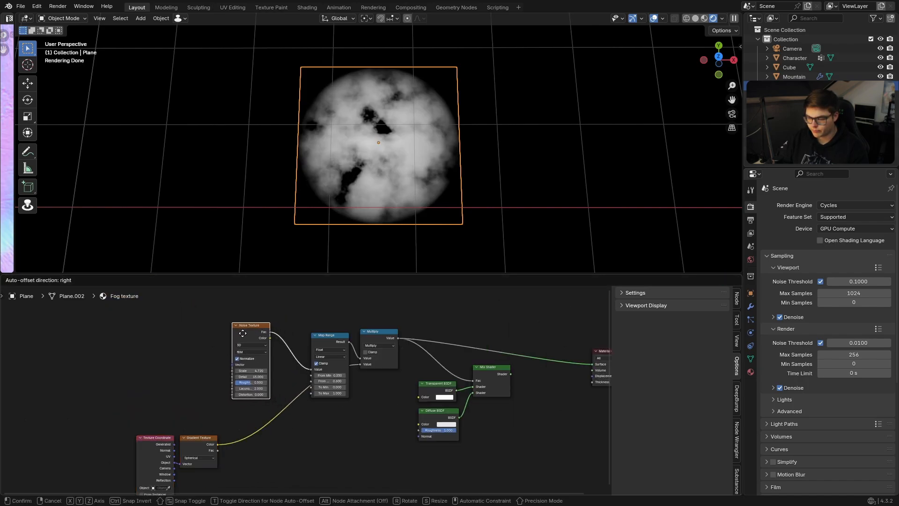
middle_drag(268, 381, 278, 347)
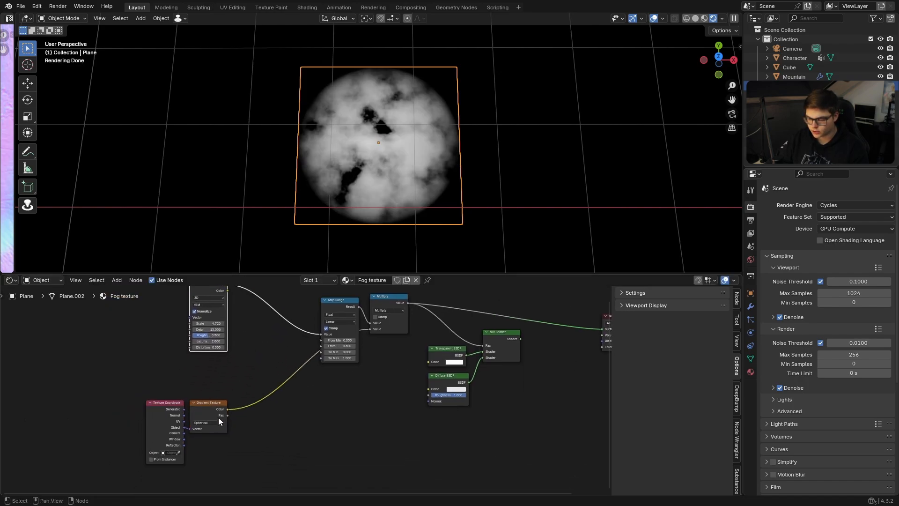
- Blend the noise and gradient in a Mix color node feeding the Map Range's Value, with blending mode Mix and factor 0.500
ctrl+shift+right_drag(218, 417, 211, 328)
key(h)
drag(263, 360, 267, 336)
scroll(305, 391, up, 6)
click(246, 329)
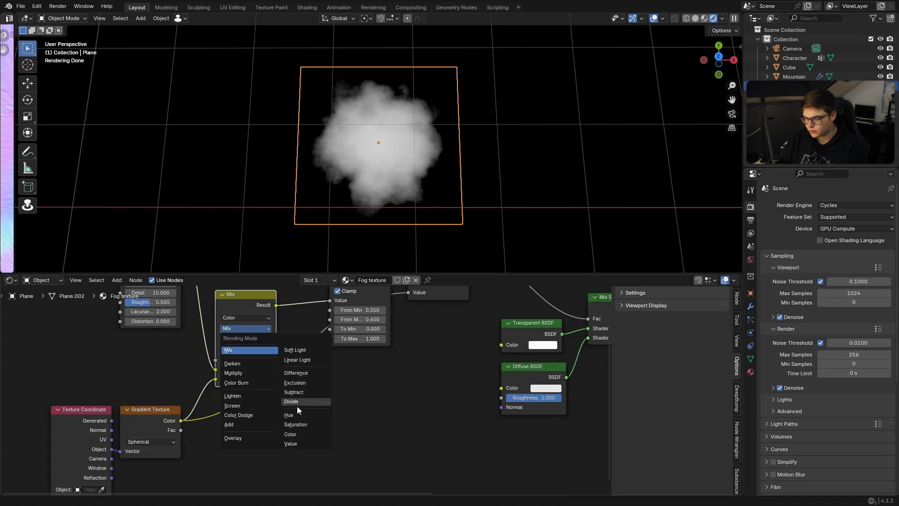
key(Escape)
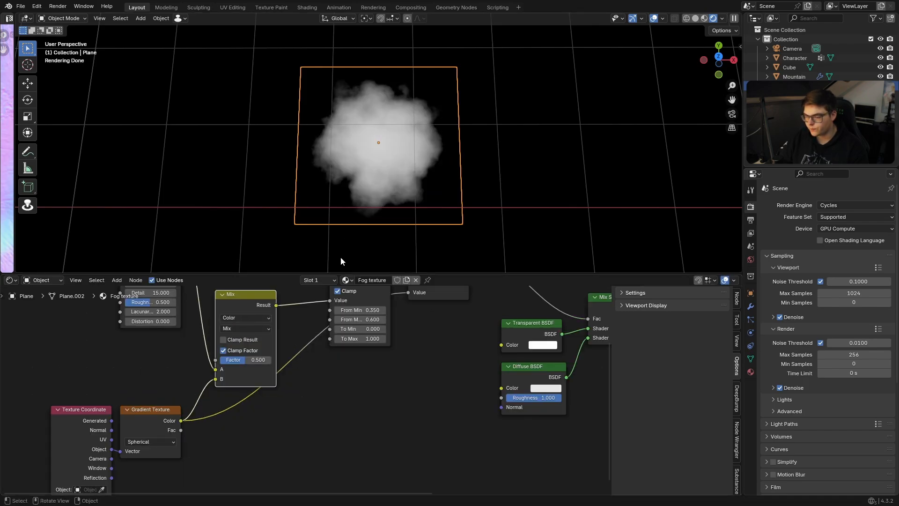
drag(252, 360, 227, 360)
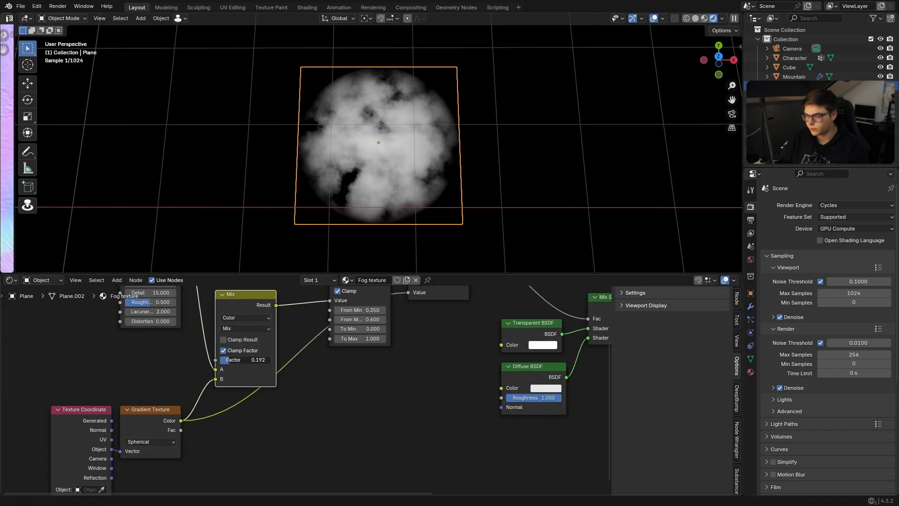
right_click(227, 360)
scroll(310, 349, down, 4)
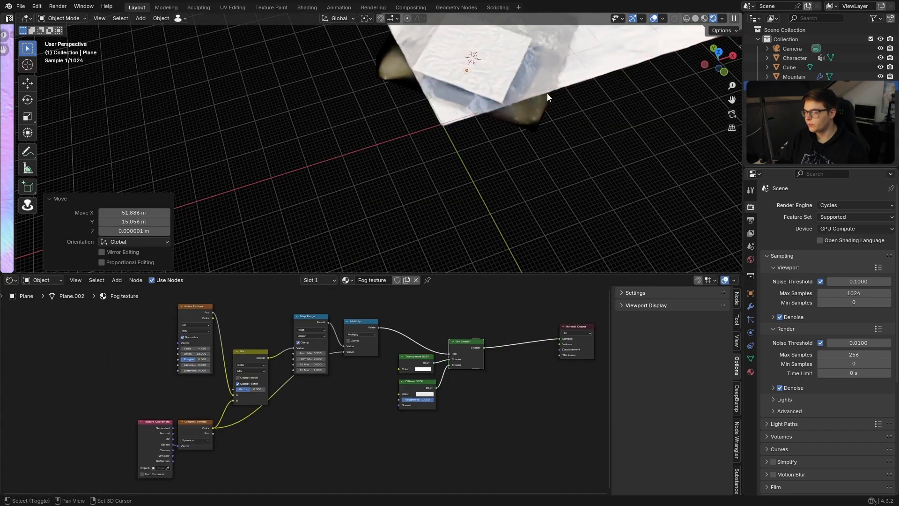
- Scale the fog plane up about 2.3 times in the camera view and tilt it with a free trackball rotation
key(KP_0)
scroll(475, 164, down, 4)
key(s)
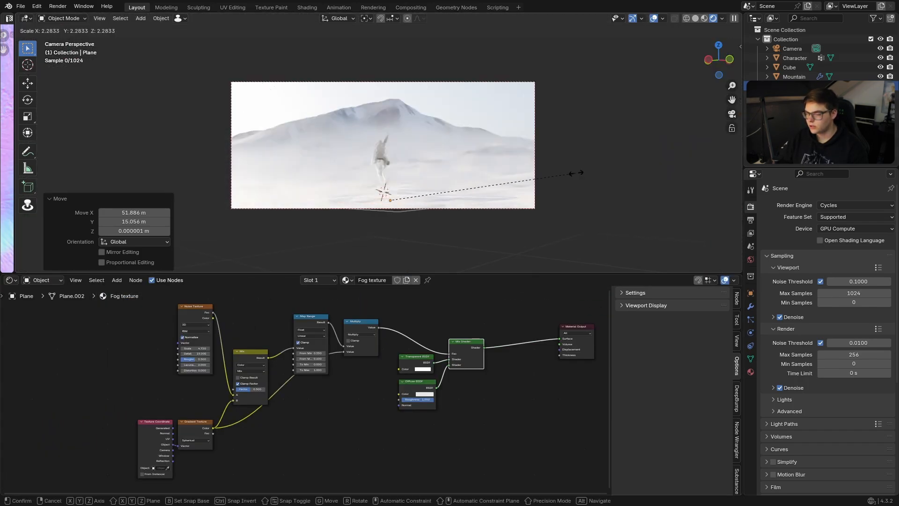
click(578, 175)
key(r)
key(r)
click(576, 237)
- Rotate the fog plane about 58° around the view axis from outside the camera, and return to the camera view
middle_drag(576, 237, 510, 195)
key(r)
right_click(512, 184)
scroll(512, 184, down, 2)
key(r)
click(534, 170)
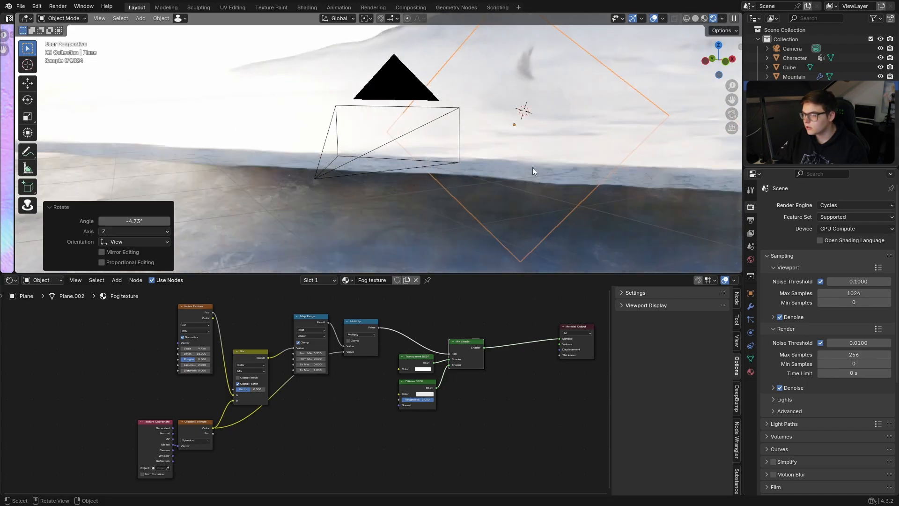
key(r)
key(KP_0)
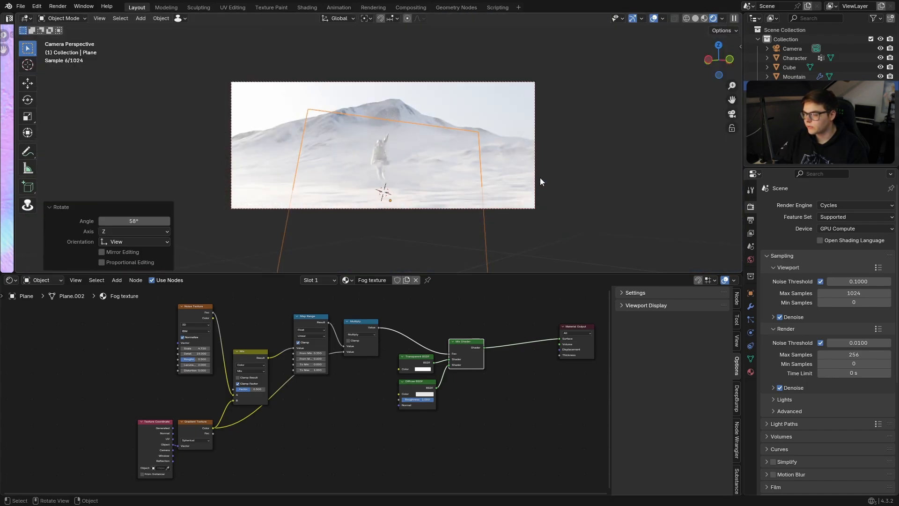
- Widen the fog plane along its local X axis, and reorient and shift it horizontally within the camera view
key(s)
key(x)
key(x)
click(542, 190)
key(r)
key(r)
click(540, 210)
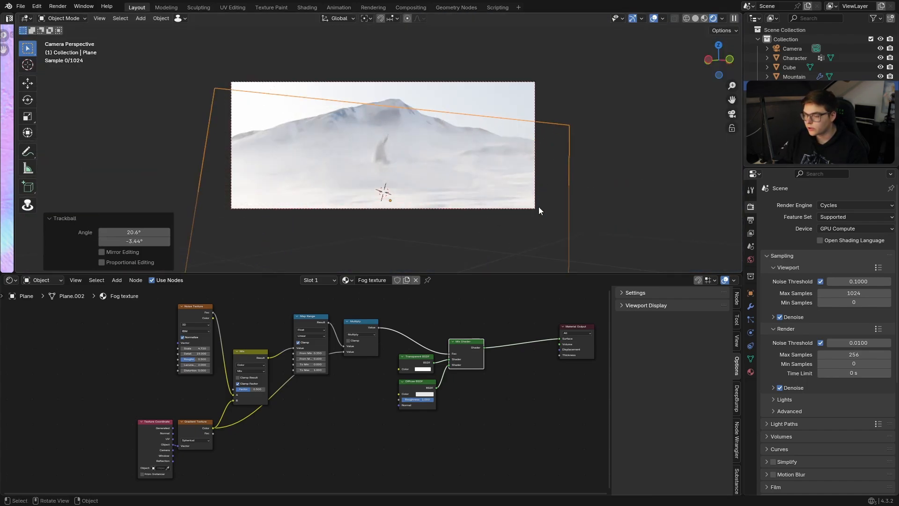
key(g)
key(shift+z)
- Insert a second Map Range node between the Multiply node and the Mix Shader's factor
key(shift+a)
click(340, 318)
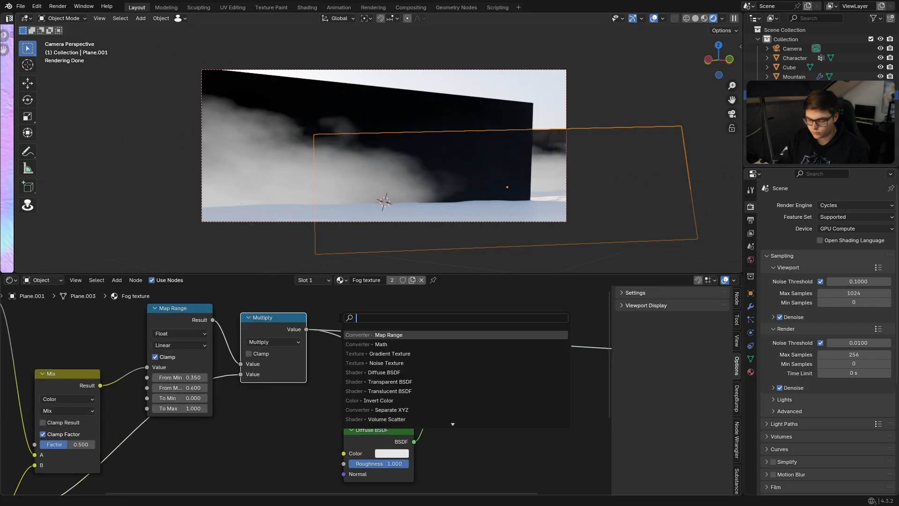
key(Return)
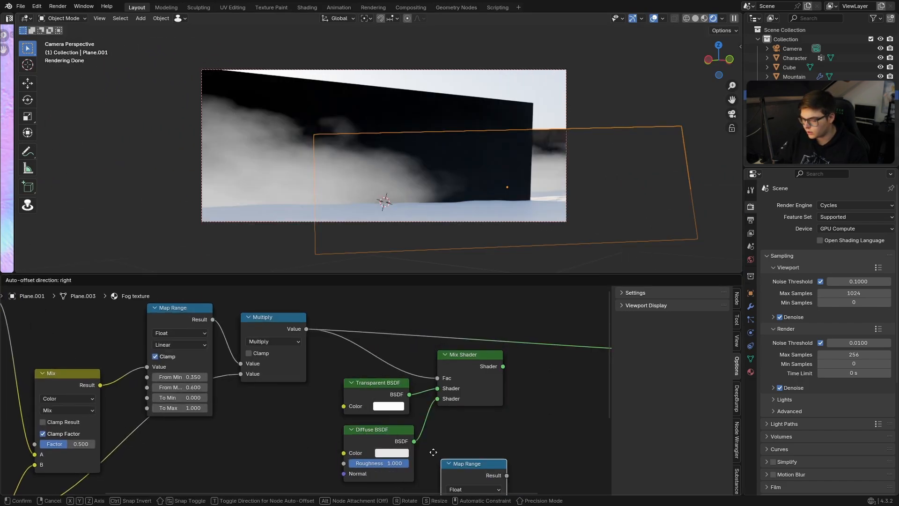
click(356, 346)
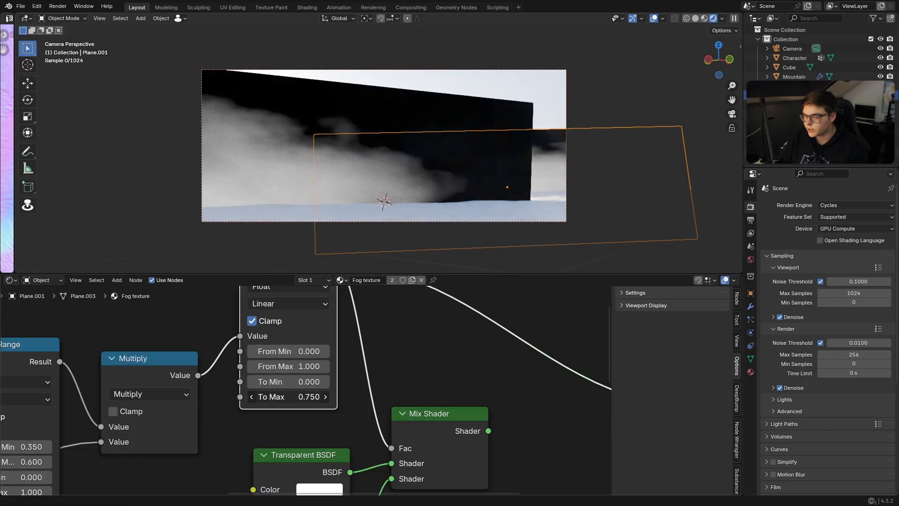
- Try a lower To Max and a From Max of 0.900 on the second Map Range, and remove that node while keeping its link
drag(304, 396, 290, 396)
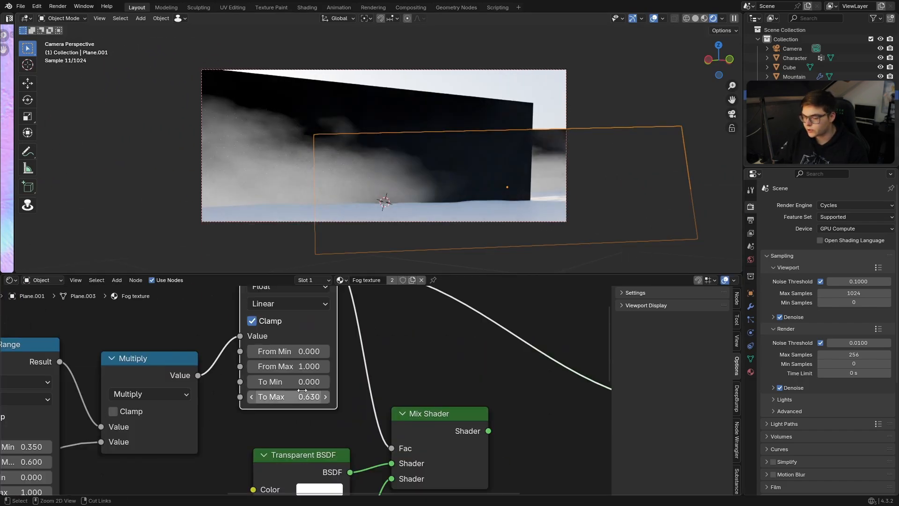
key(ctrl+z)
drag(305, 366, 281, 366)
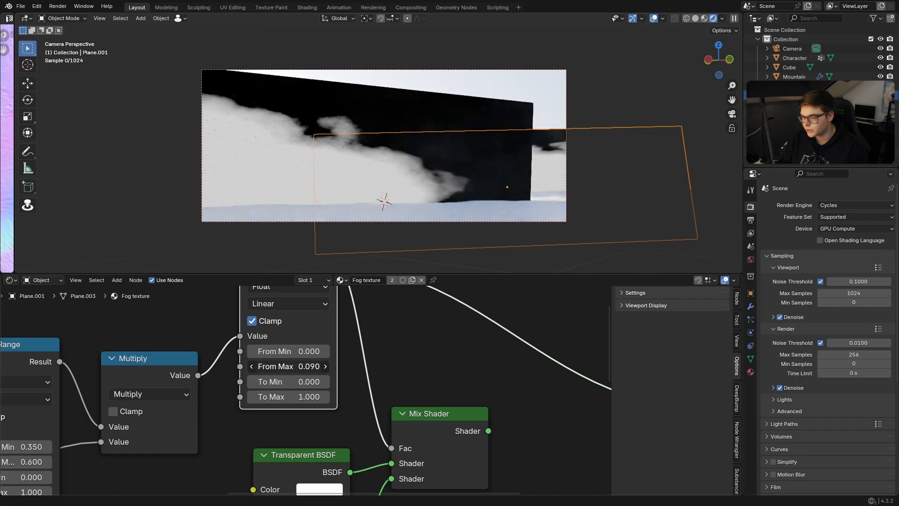
click(296, 363)
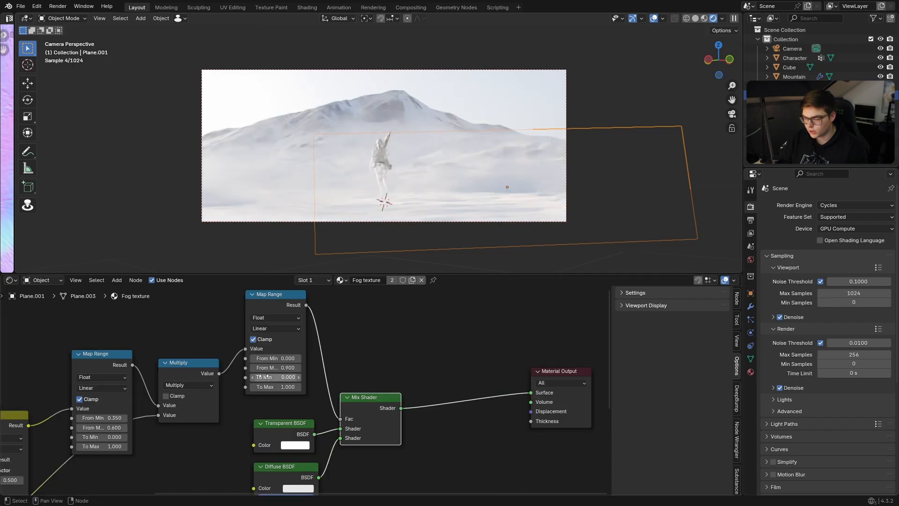
click(272, 307)
key(ctrl+x)
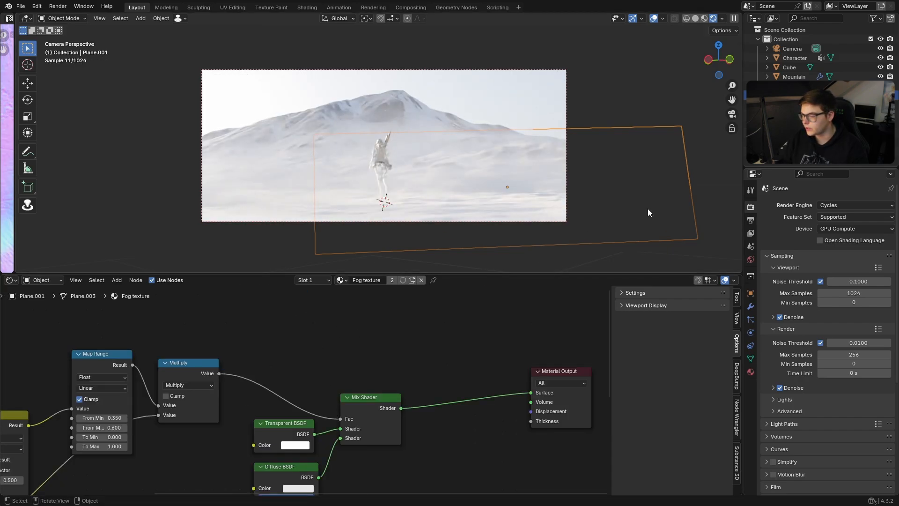
- Duplicate the fog plane, shift the copy about 1.65 m in X and 0.35 m in Y, and hide the Cube
key(shift+d)
click(810, 75)
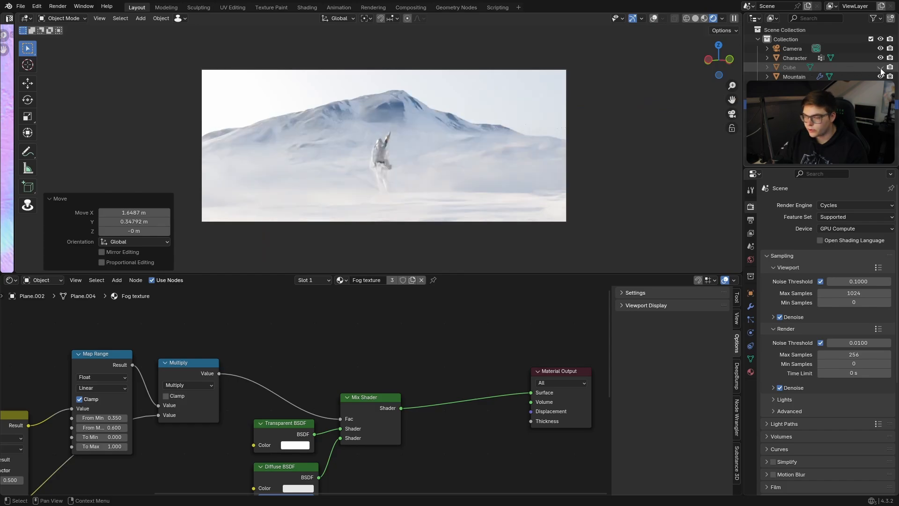
click(880, 67)
scroll(534, 125, up, 2)
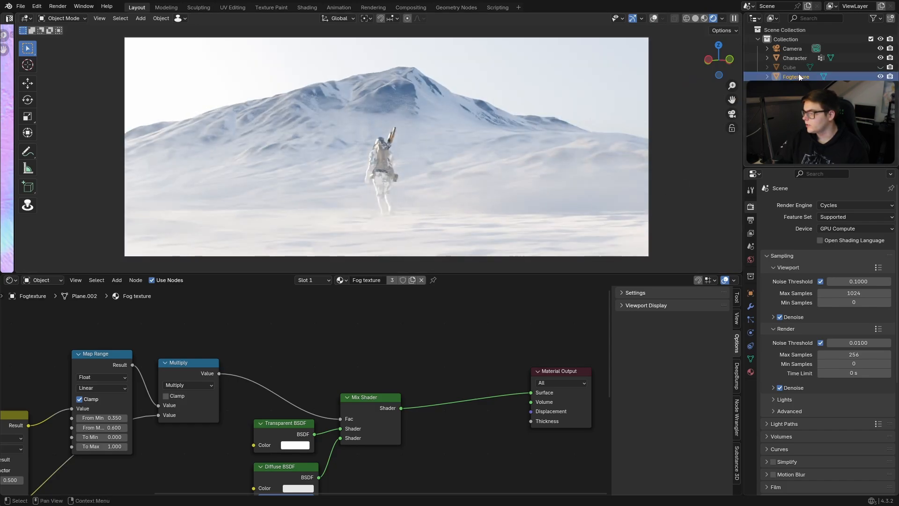
- Rename the first fog plane to Fog Texture 1
double_click(794, 76)
key(Delete)
text(T)
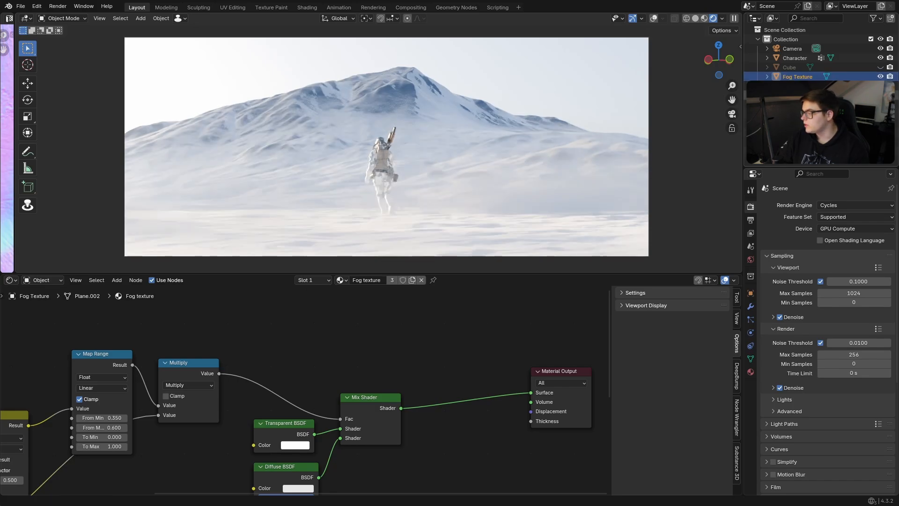
key(Return)
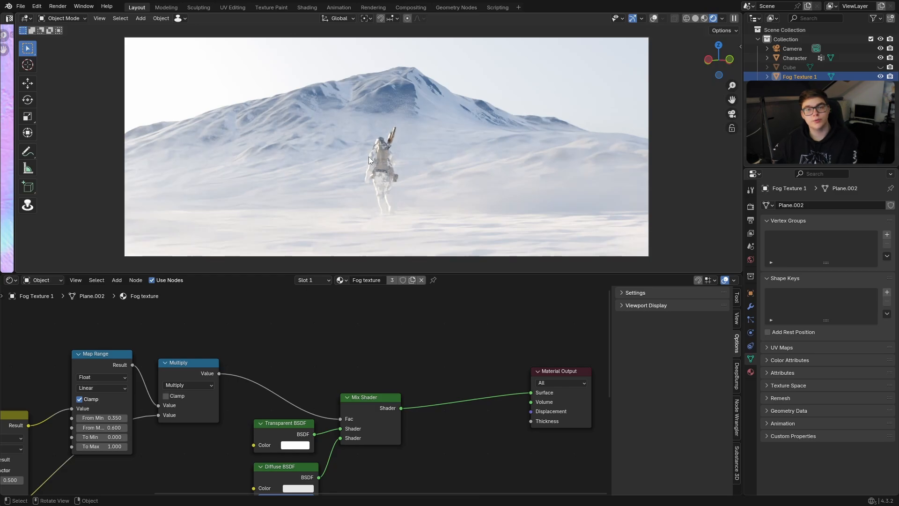
- Unhide the Cube and enlarge the 3D viewport over the node editor to see the whole camera frame
scroll(369, 156, down, 1)
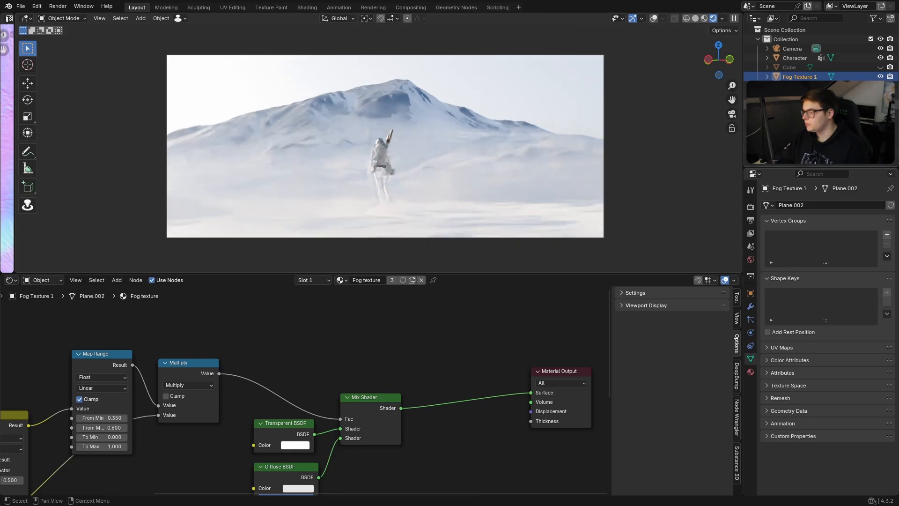
click(880, 67)
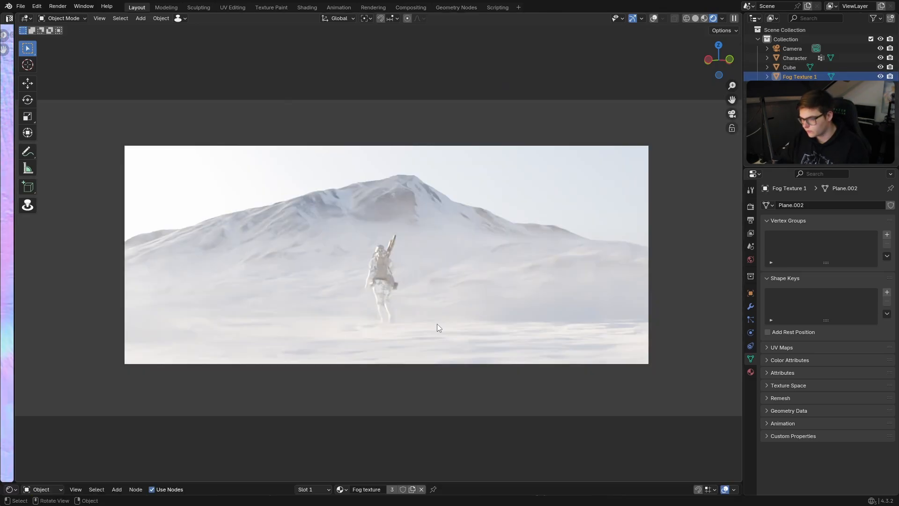
scroll(437, 327, up, 1)
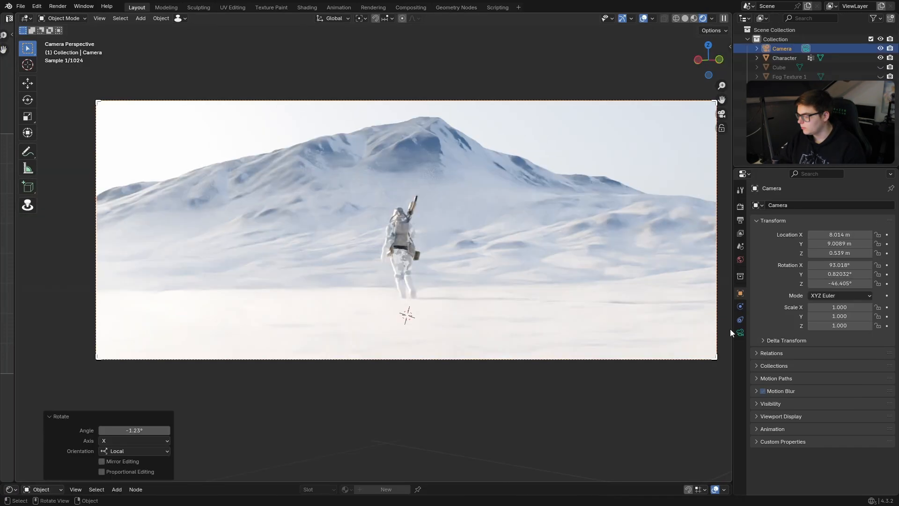
- Set the camera's focal length to 80 mm
click(740, 332)
click(840, 251)
text(80)
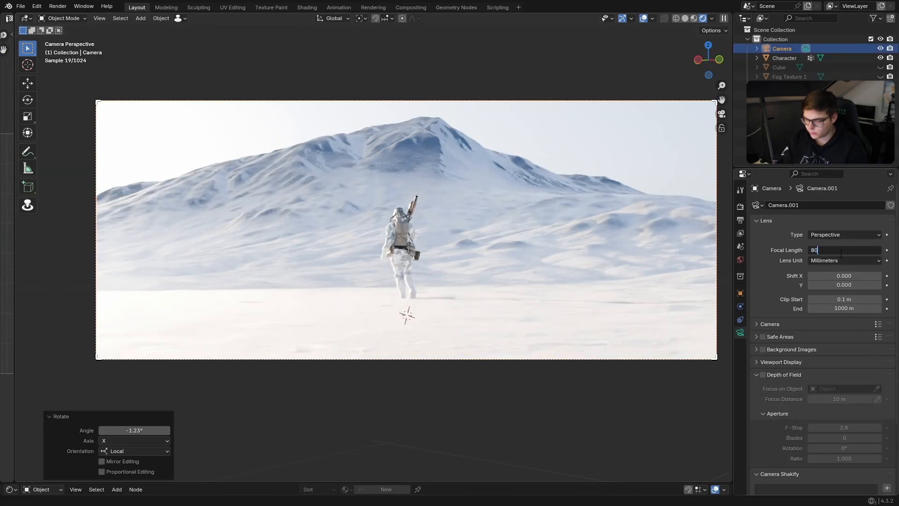
key(Return)
- Move the camera backwards along its local Z axis to reframe the character and the mountain
key(g)
key(z)
key(z)
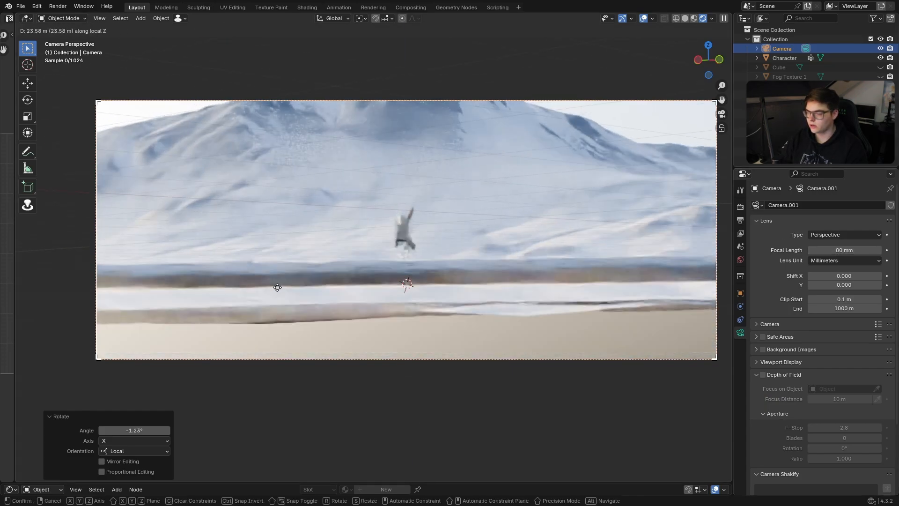
click(323, 193)
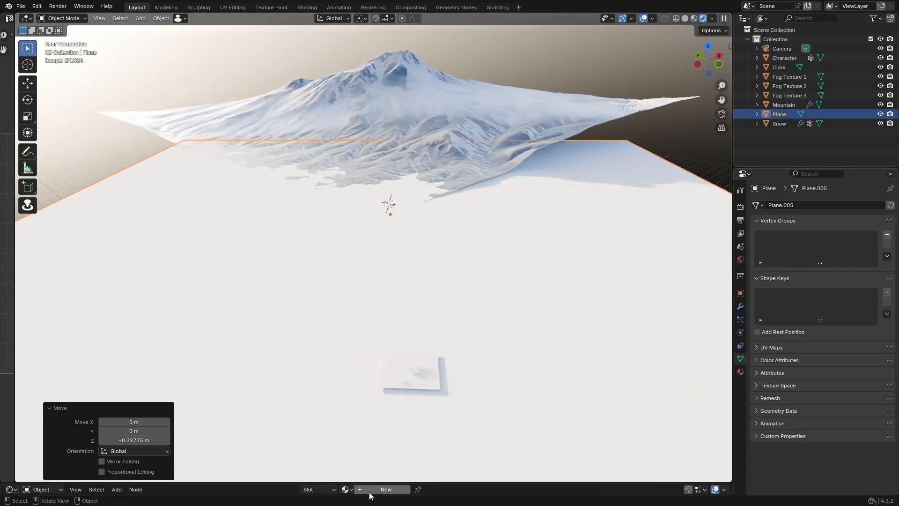
- Assign the existing Mountain material to the large ground plane
click(345, 489)
scroll(382, 437, down, 3)
text(m)
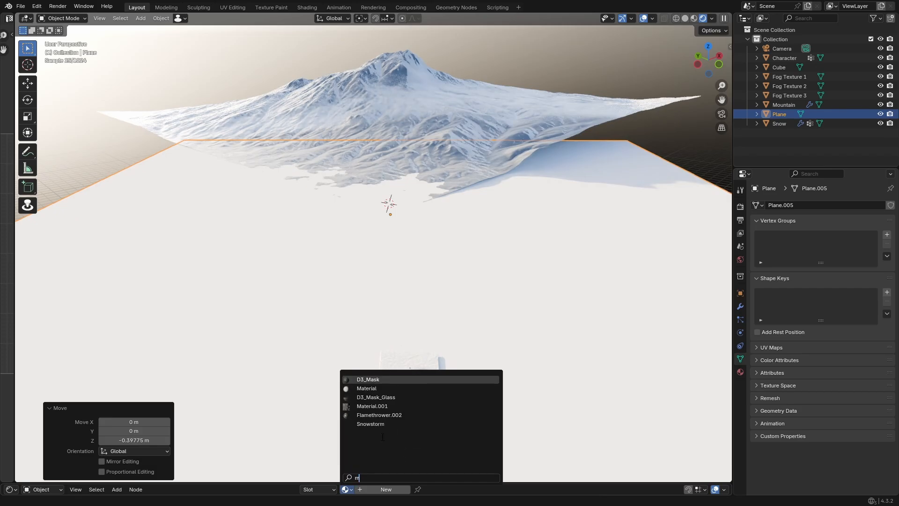
text(ounta)
key(ctrl+BackSpace)
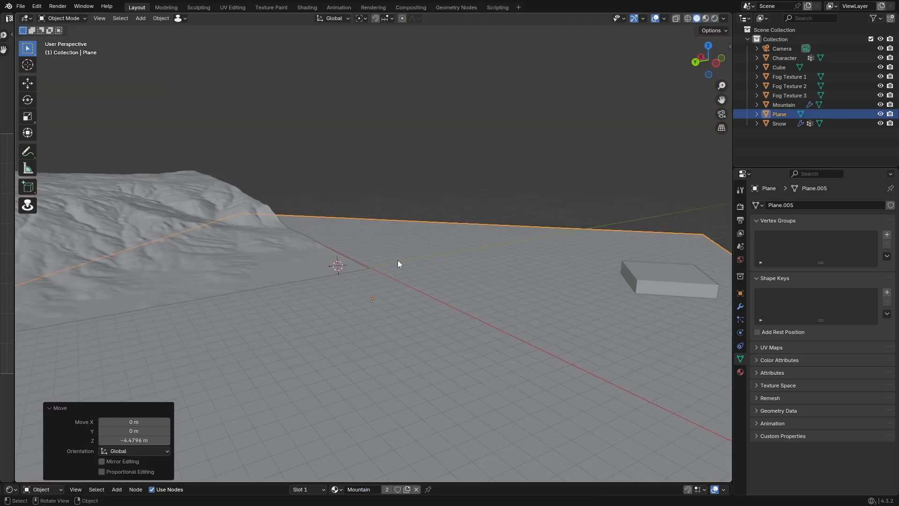
- Delete the flat ground plane and duplicate the Mountain object in place
key(x)
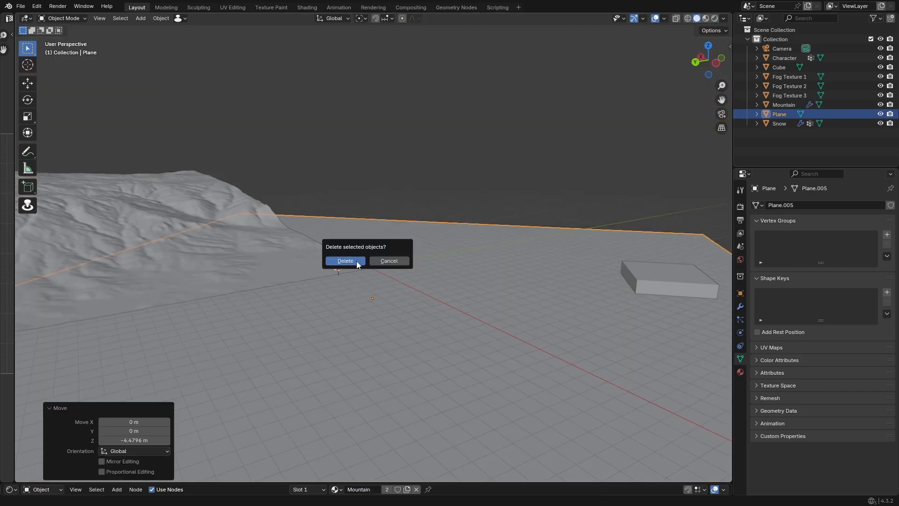
click(355, 260)
scroll(281, 271, up, 2)
key(shift+d)
right_click(298, 277)
middle_drag(299, 277, 297, 282)
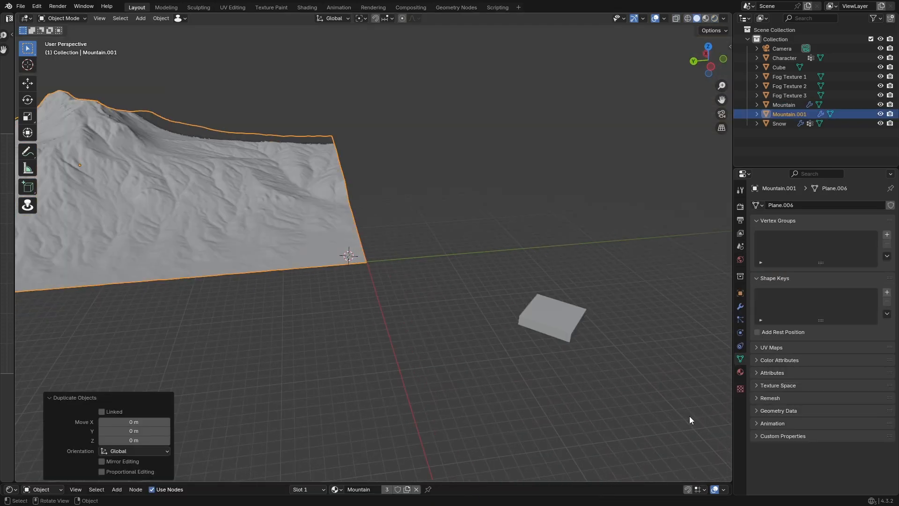
- Move the duplicated mountain horizontally by about -383 m in X and -418 m in Y, and flatten it to about 0.39 along Z
middle_drag(429, 264, 372, 273)
key(g)
key(shift+z)
click(417, 367)
key(s)
key(z)
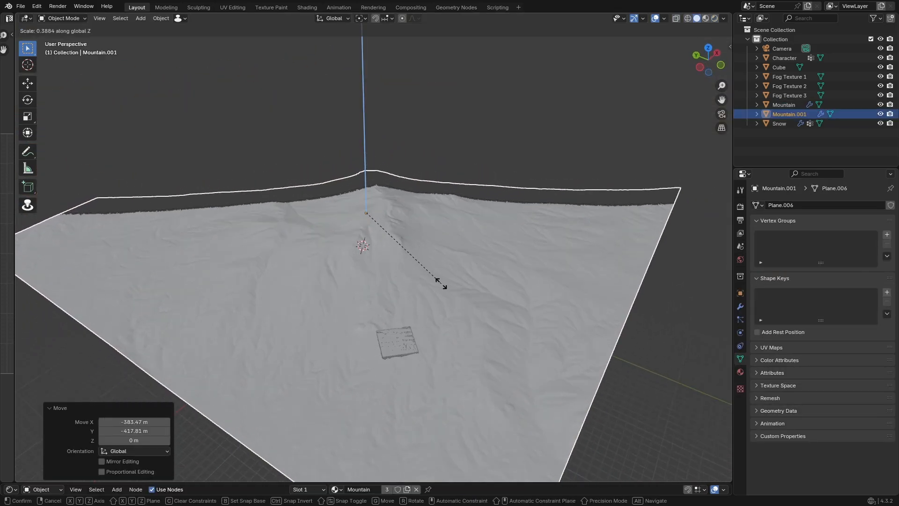
click(437, 285)
- Resize the flattened mountain duplicate uniformly and reposition it horizontally to cover the ground in front of the main mountain
key(s)
click(507, 281)
key(g)
key(shift+z)
click(514, 355)
key(s)
click(474, 333)
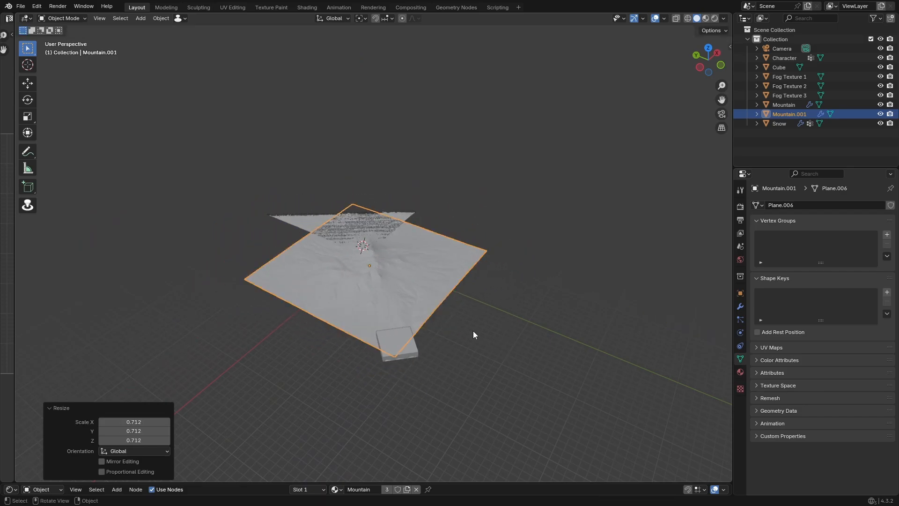
scroll(475, 333, up, 6)
key(s)
click(513, 348)
- Apply an edge operation to the whole mesh of the flattened mountain duplicate in Edit Mode
middle_drag(442, 298, 491, 281)
key(Tab)
scroll(489, 279, up, 3)
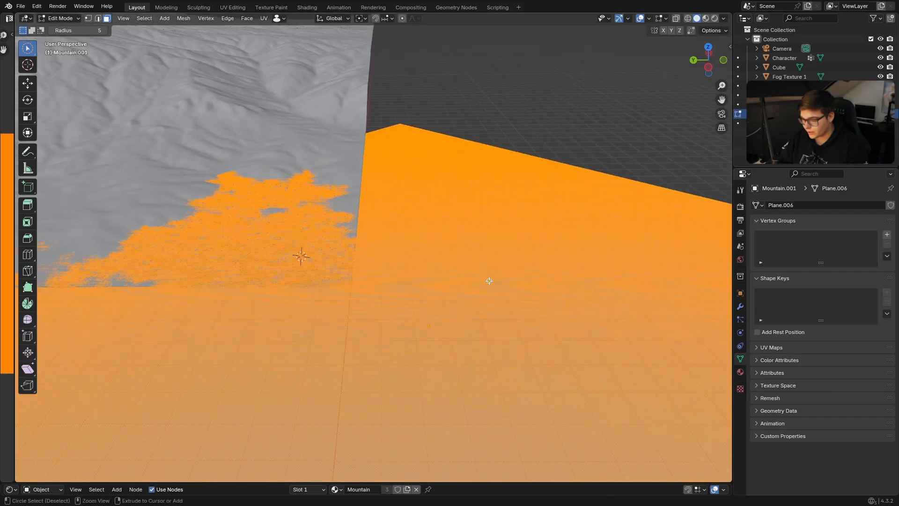
key(ctrl+e)
click(467, 280)
key(z)
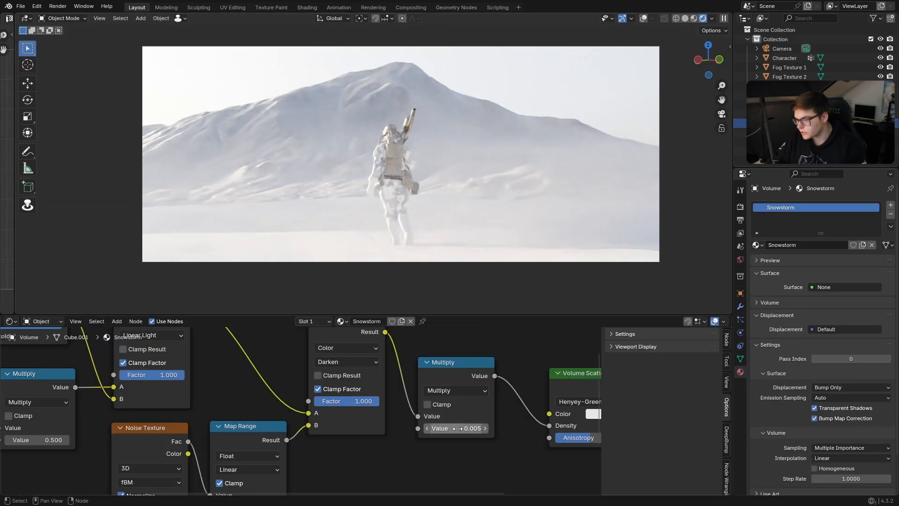
- Adjust the Multiply value feeding the Snowstorm material's scatter density, trying 0.020 before entering another value
click(458, 428)
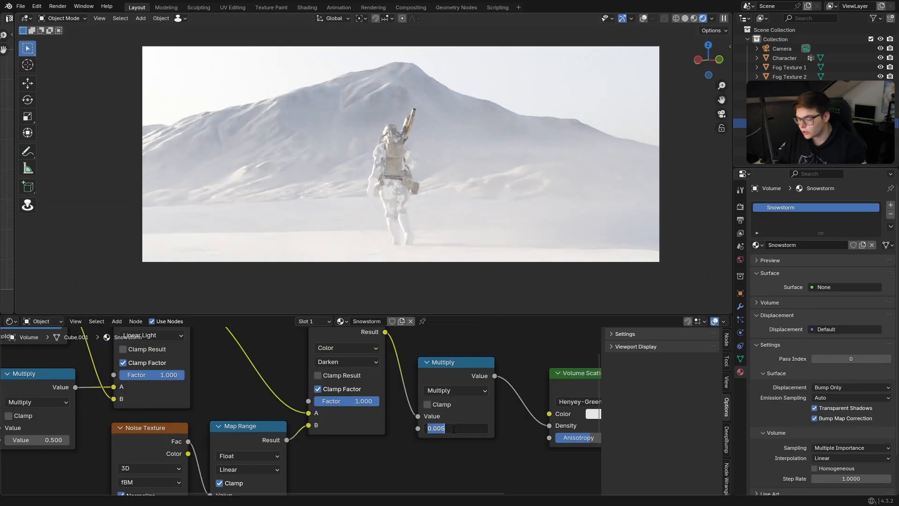
key(Return)
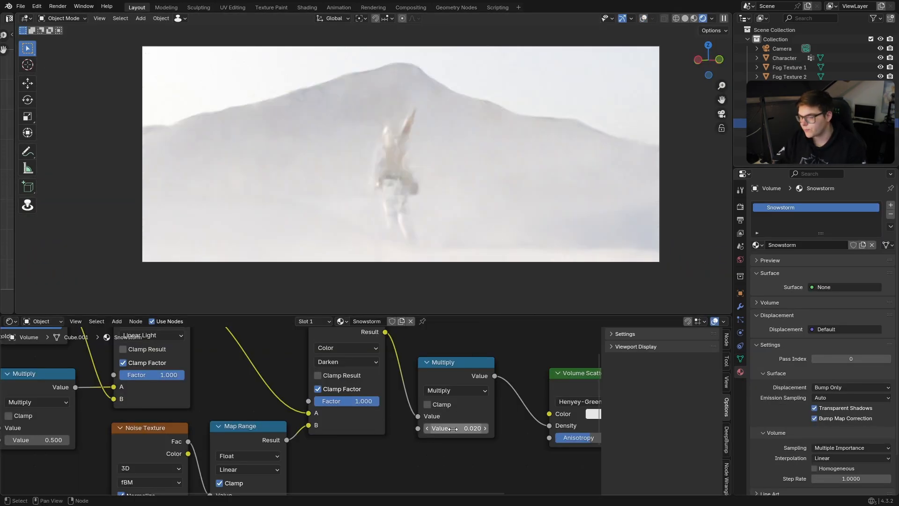
click(453, 427)
key(Return)
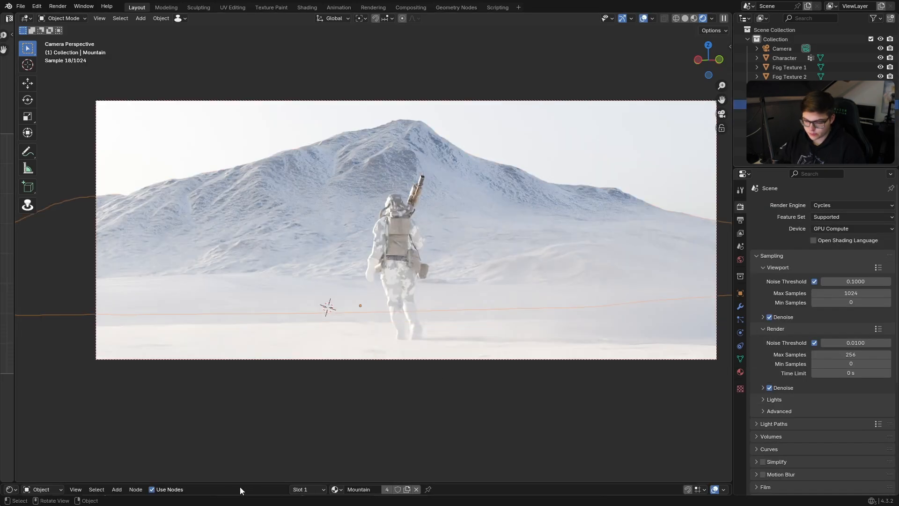
- Set the Displacement node's scale to 0.1 in the Mountain material and restore the enlarged 3D viewport
drag(239, 484, 263, 296)
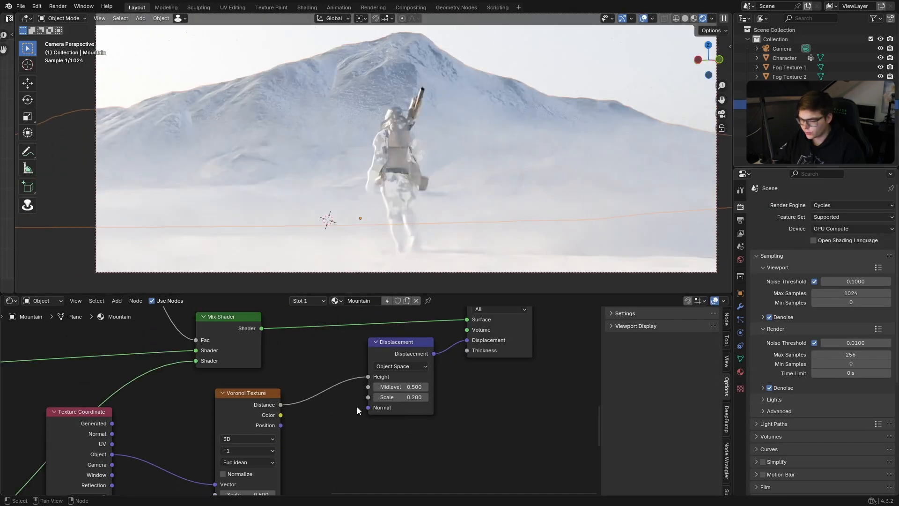
click(424, 384)
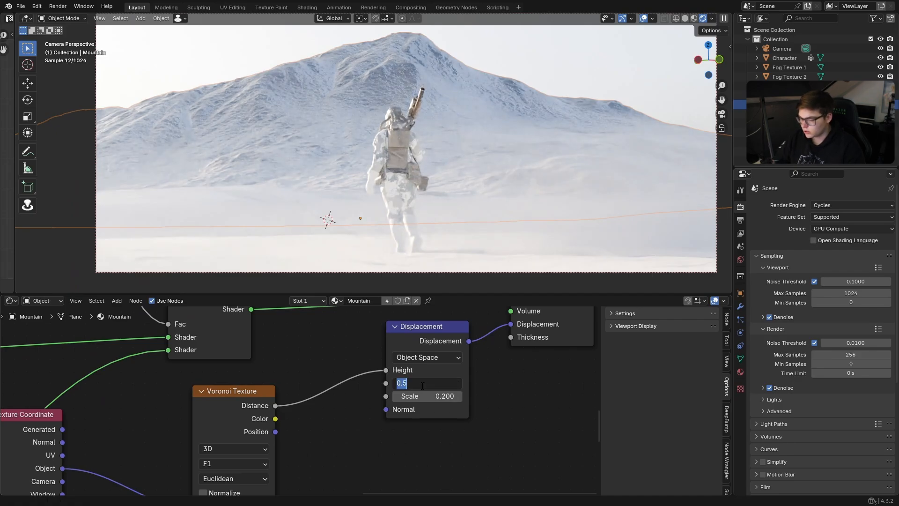
click(428, 397)
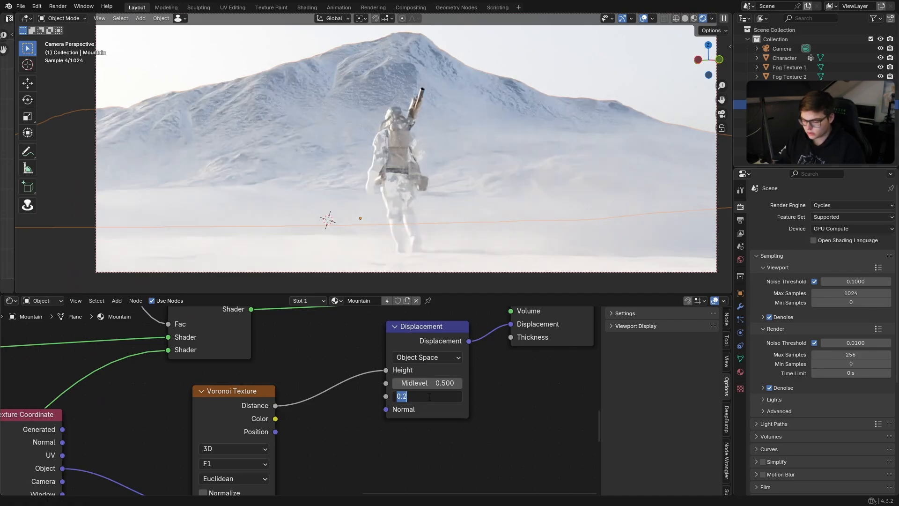
text(.1)
key(Return)
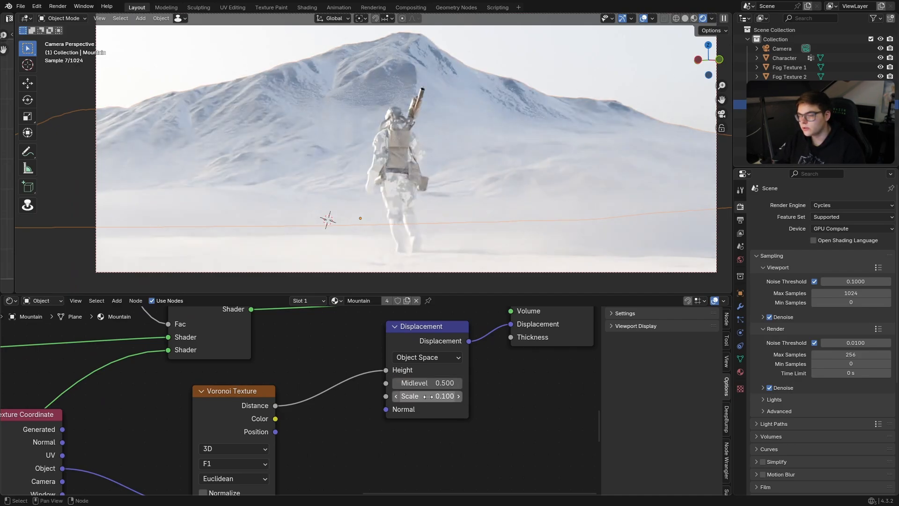
drag(263, 295, 262, 483)
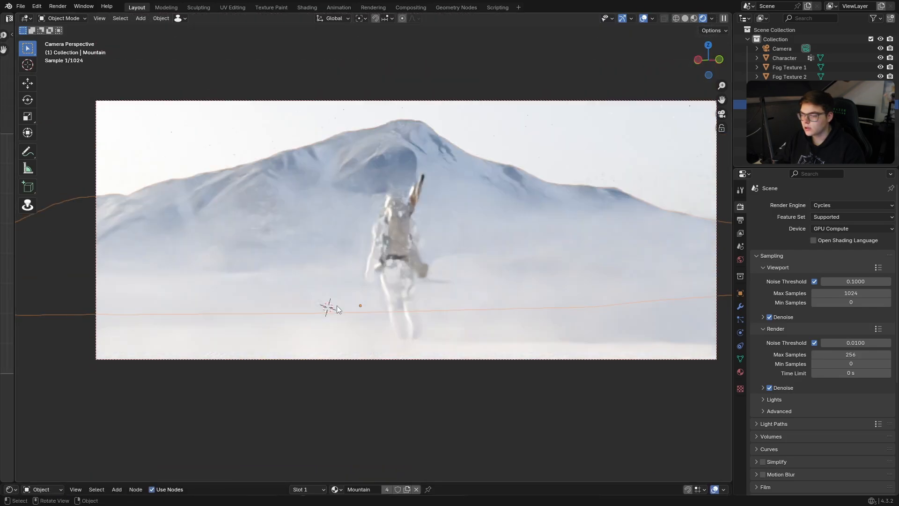
- Inspect the materials of Fog Texture 1 and the snowstorm Volume
click(788, 67)
click(741, 370)
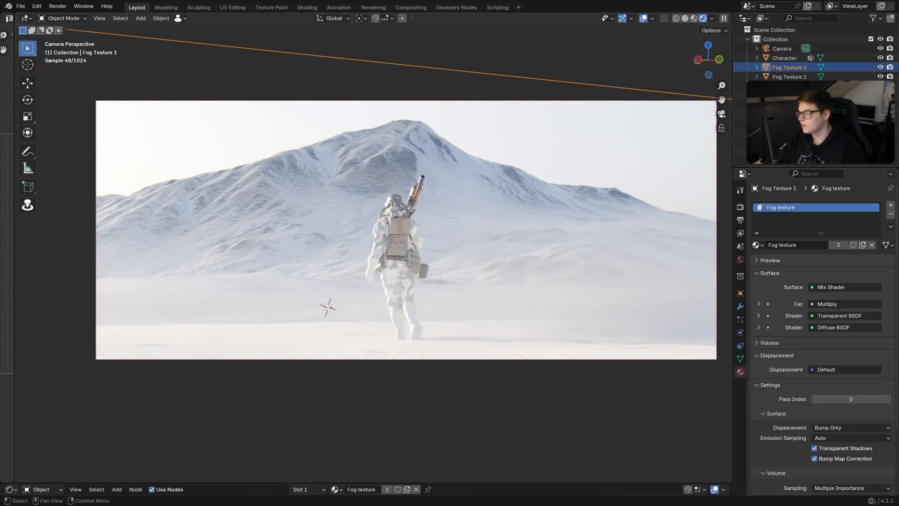
click(578, 186)
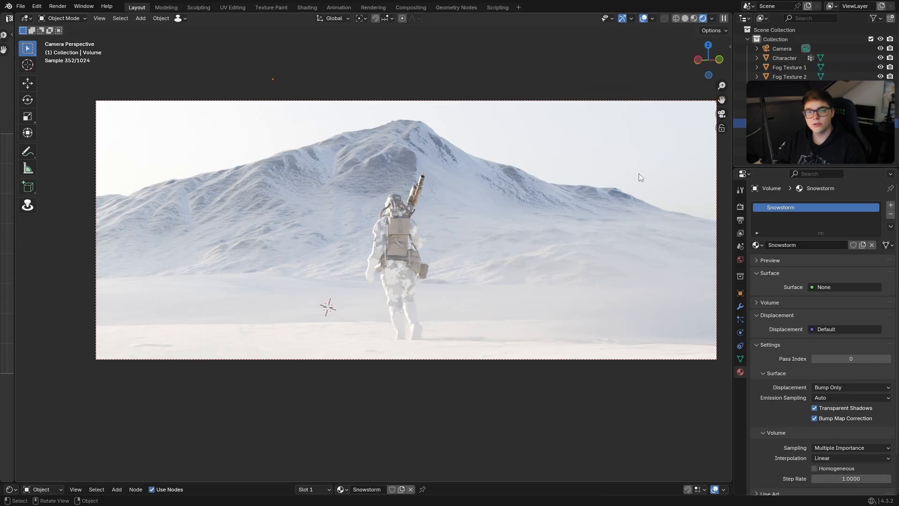
- Check the view layer's passes and display the Mist render pass in the viewport
click(740, 232)
click(712, 20)
click(709, 133)
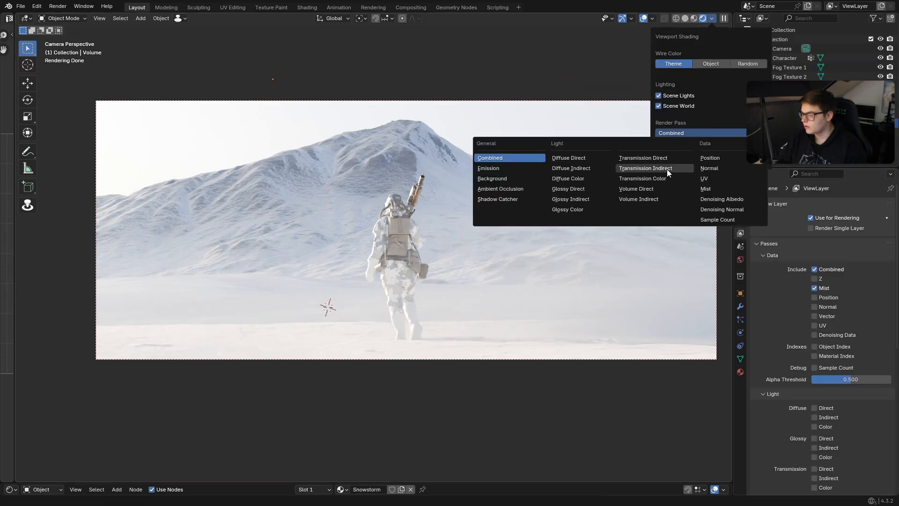
click(705, 187)
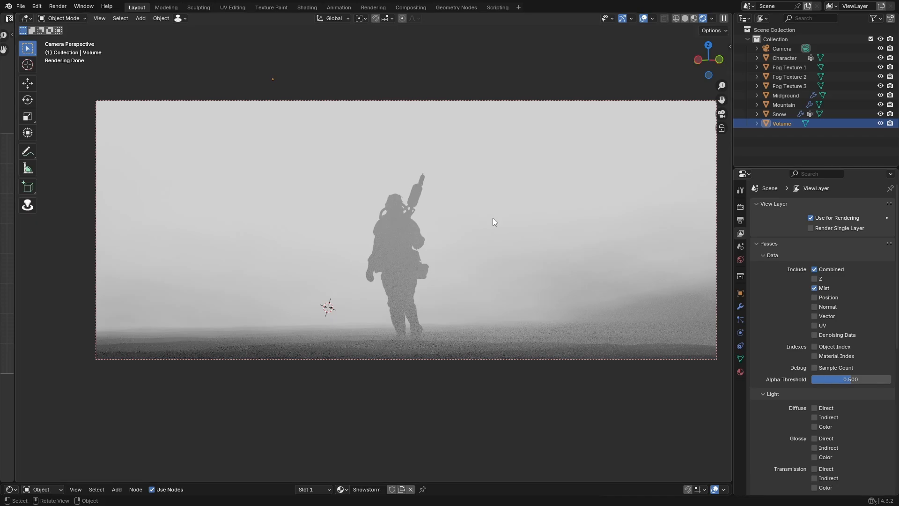
- Open the world's Mist Pass settings and set the mist start to 27 m
click(740, 206)
click(740, 258)
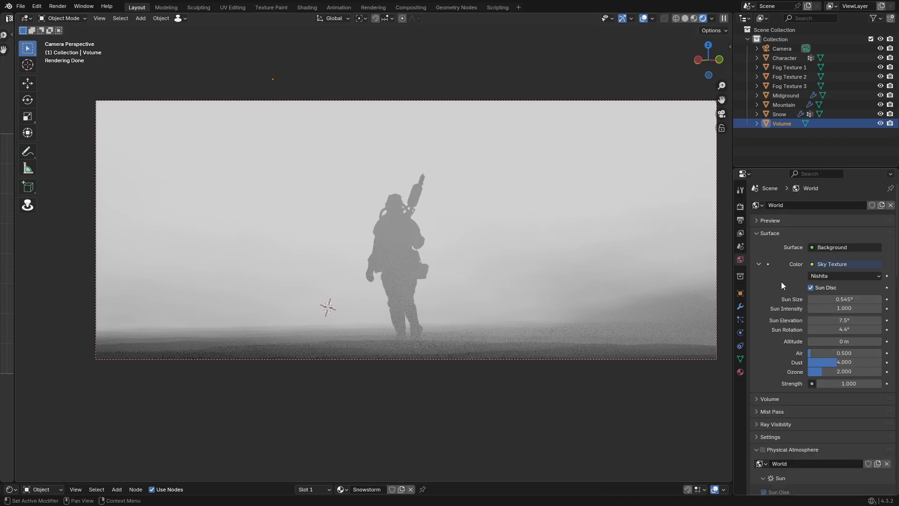
scroll(773, 348, down, 4)
click(771, 336)
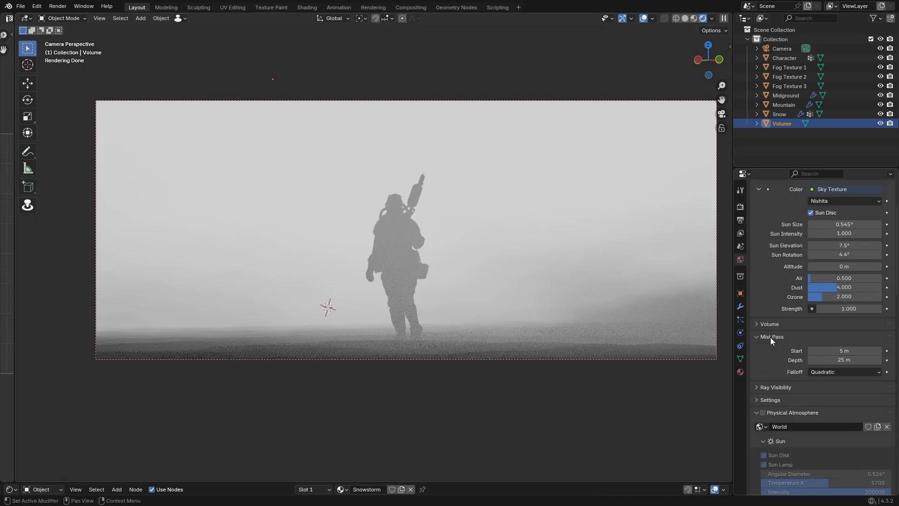
mouse_move(843, 350)
mouse_down()
mouse_move(892, 350)
mouse_move(840, 349)
mouse_up()
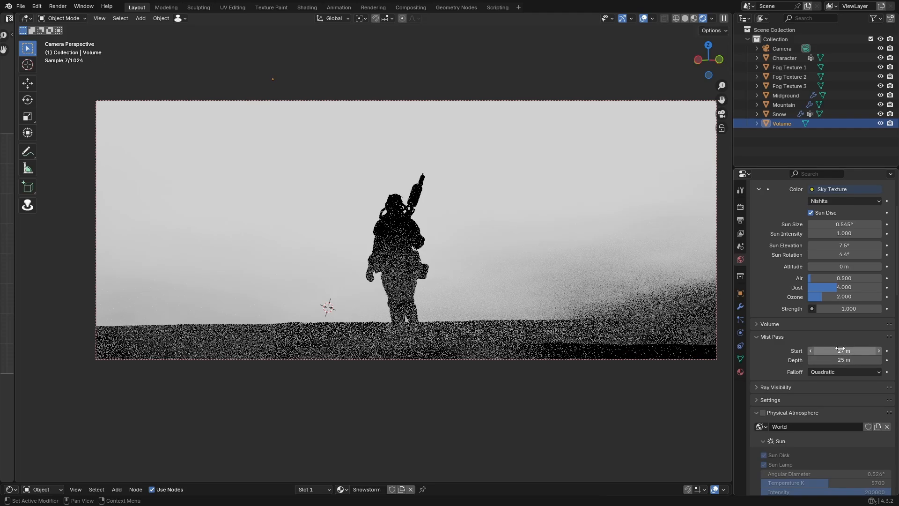
- Try Mist Pass depths of 500, 1000, 750, 800 and 900 m
click(834, 360)
text(50)
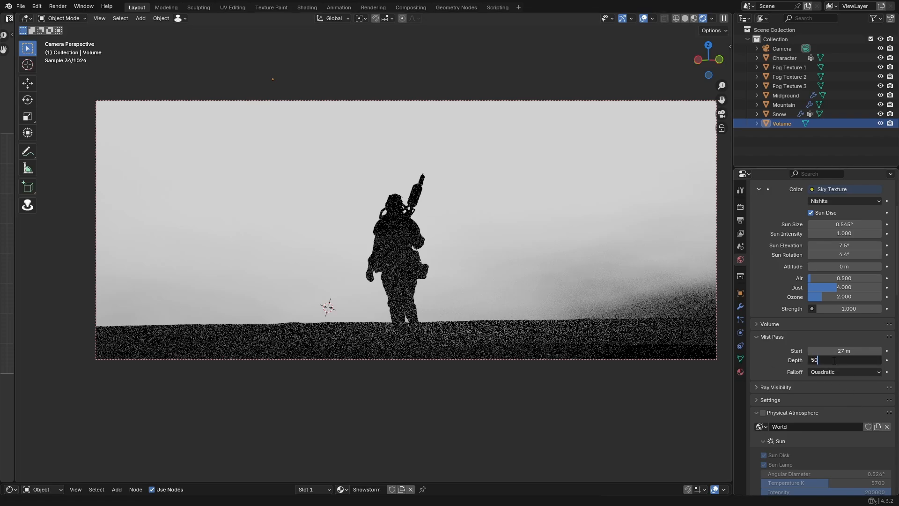
text(0)
key(Return)
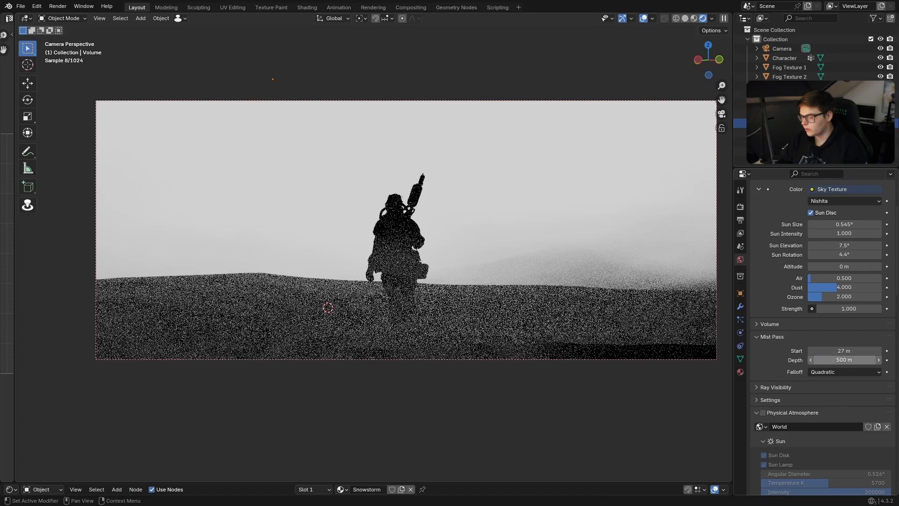
click(844, 360)
text(1000)
key(Return)
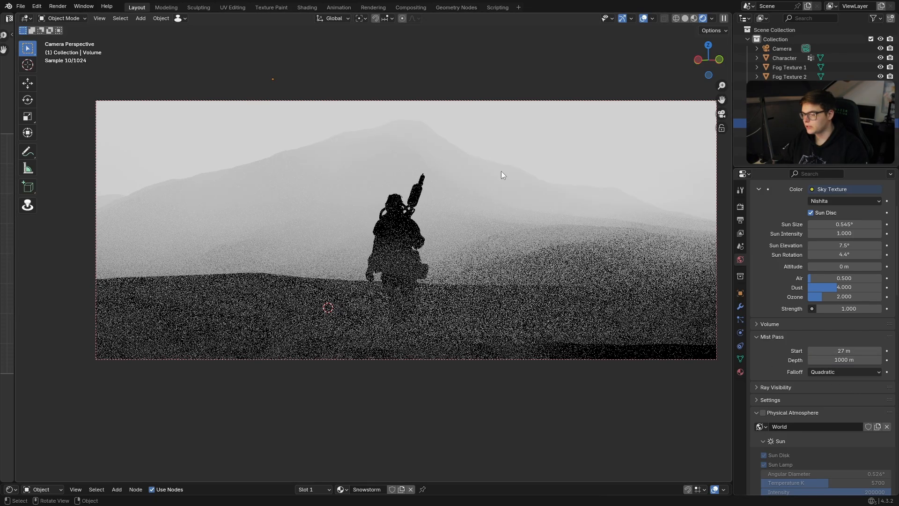
drag(835, 359, 817, 359)
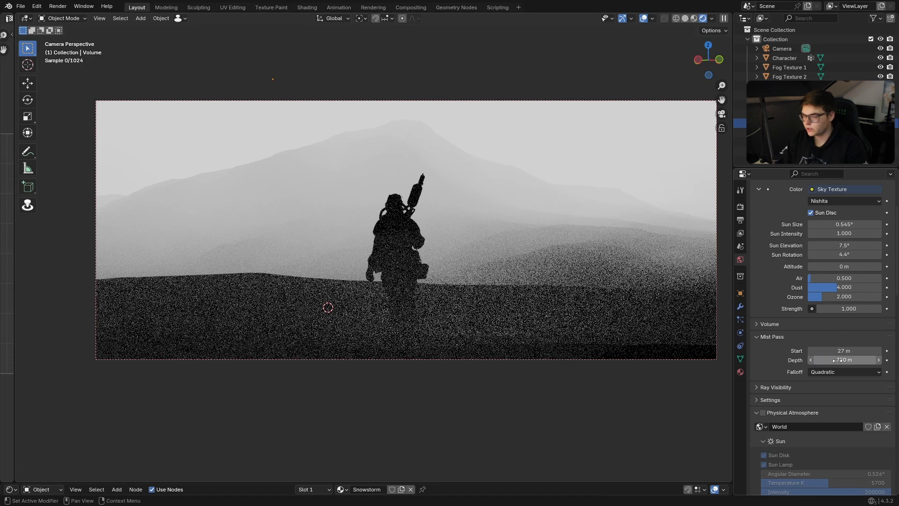
click(830, 360)
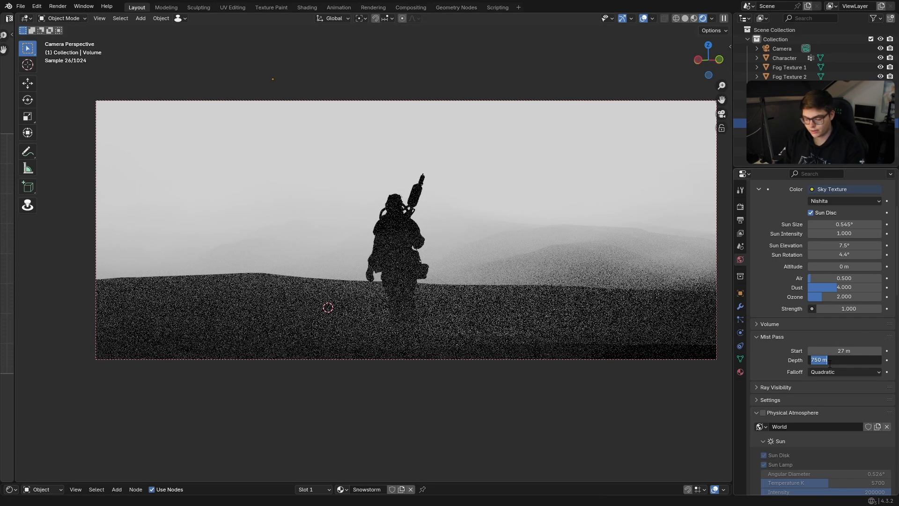
text(800)
key(Return)
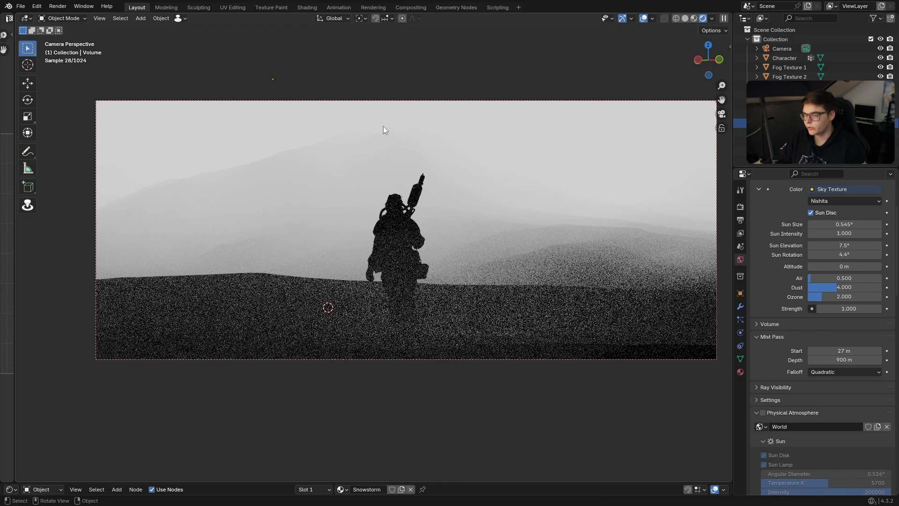
- Set the Mist Pass depth to 950 m and its start to 50 m
click(849, 359)
text(950)
key(Return)
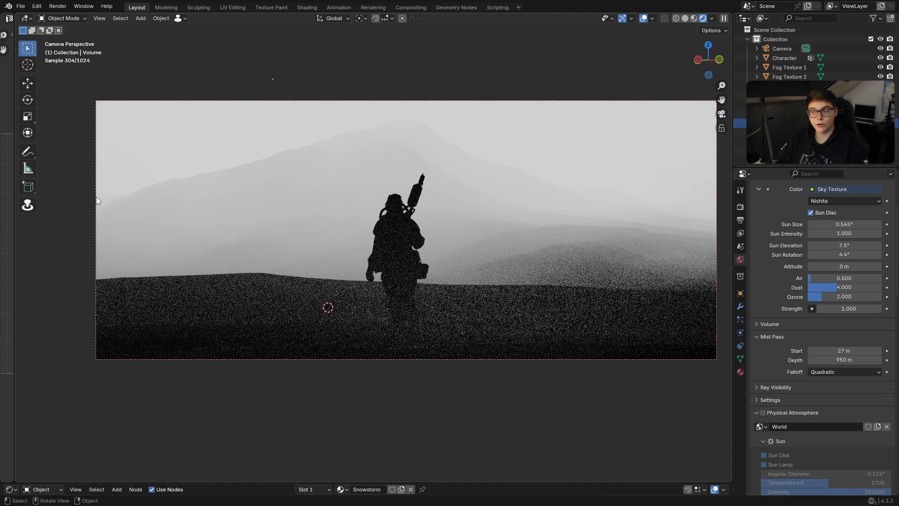
drag(824, 350, 834, 350)
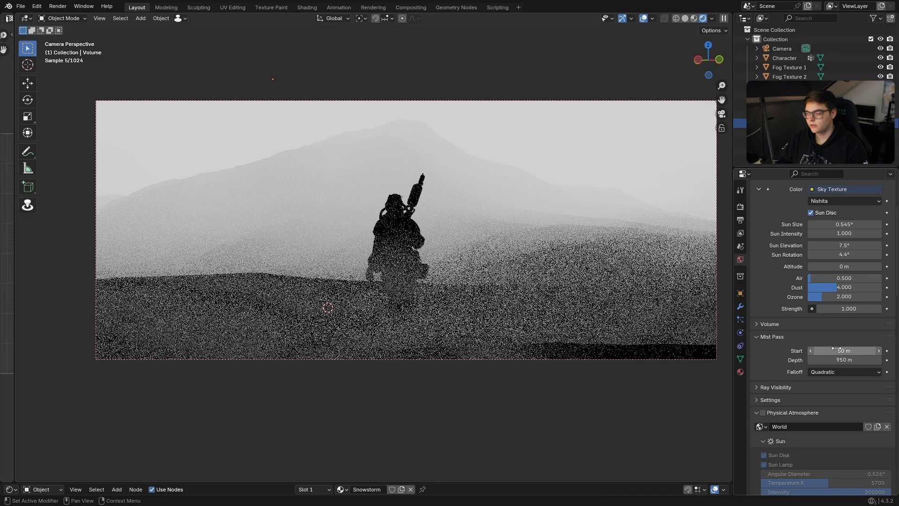
- Switch the viewport to solid shading and hide the snowstorm Volume object
key(z)
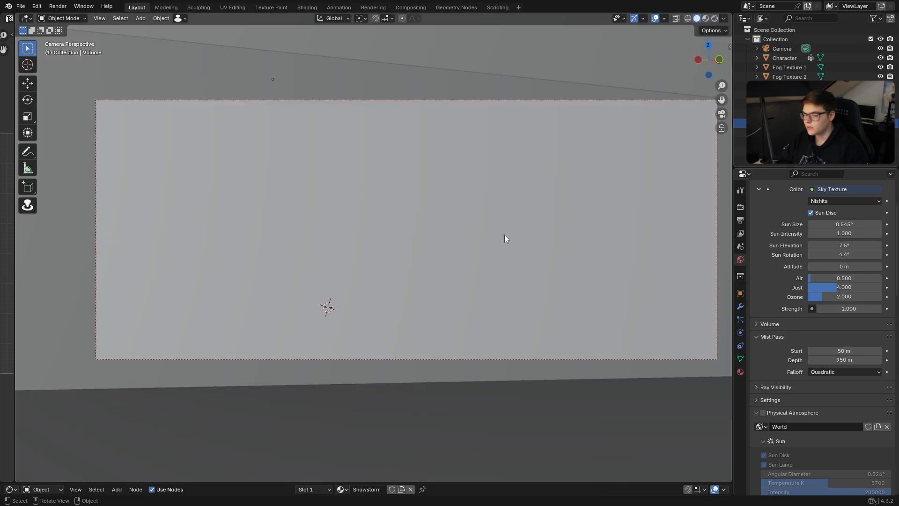
mouse_move(505, 237)
middle_down()
mouse_move(581, 255)
mouse_move(538, 257)
mouse_move(554, 264)
middle_up()
scroll(425, 220, down, 4)
key(h)
- Enable Limits in the camera's viewport display and check the limit line against the scene
middle_drag(425, 220, 519, 214)
click(672, 269)
middle_drag(697, 303, 708, 246)
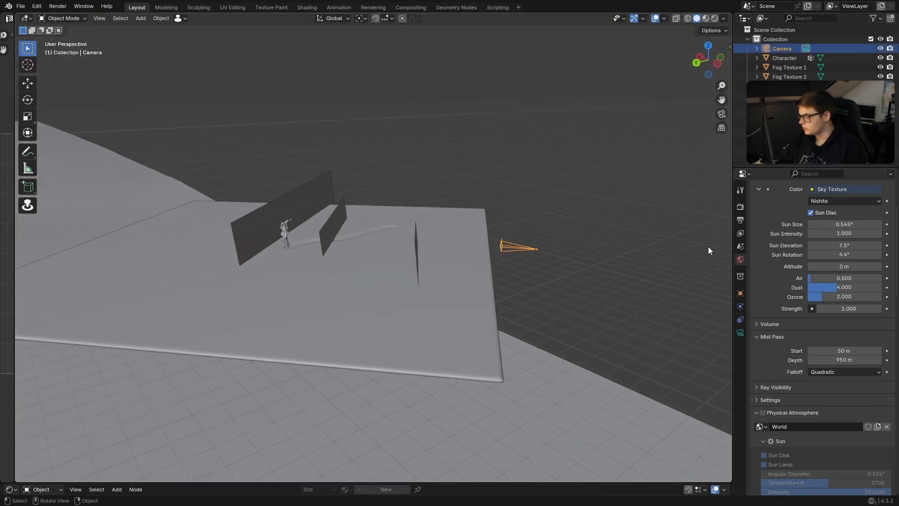
click(740, 332)
scroll(773, 344, down, 5)
click(780, 274)
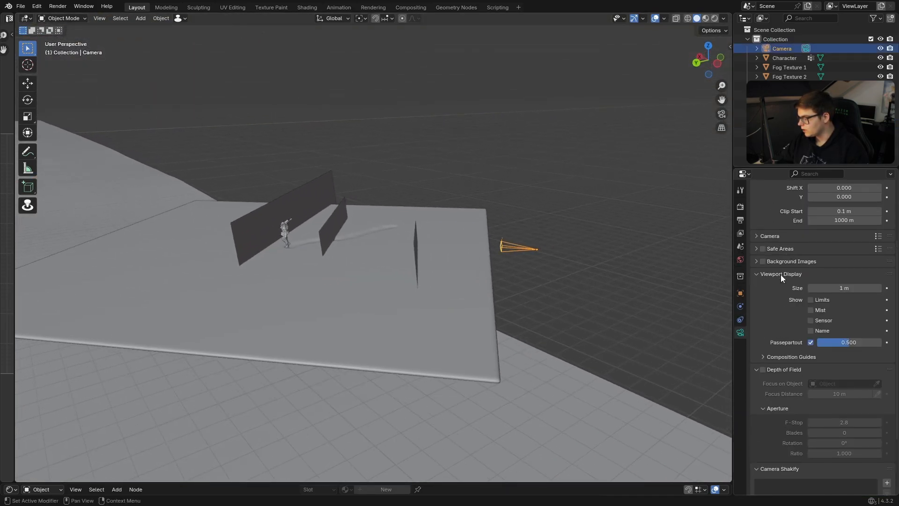
click(778, 355)
scroll(777, 354, down, 4)
scroll(777, 354, up, 2)
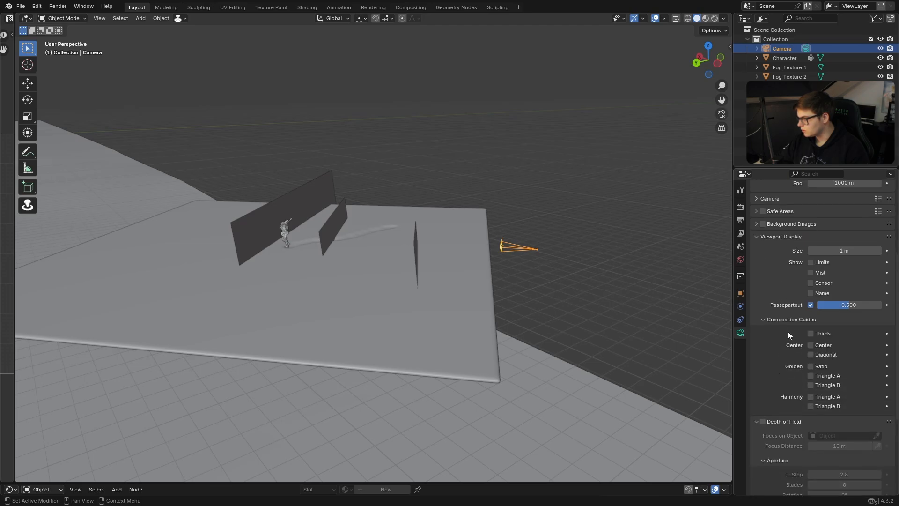
click(788, 330)
mouse_move(480, 251)
middle_down()
mouse_move(419, 258)
mouse_move(469, 260)
mouse_move(450, 241)
mouse_move(360, 261)
mouse_move(531, 277)
mouse_move(126, 267)
mouse_move(335, 260)
mouse_move(130, 215)
mouse_move(397, 220)
mouse_move(366, 194)
mouse_move(397, 254)
mouse_move(327, 300)
middle_up()
scroll(451, 241, up, 3)
scroll(397, 254, down, 3)
- View the scene through the camera in rendered shading with the Combined render pass and the viewport overlays hidden
key(KP_0)
click(714, 18)
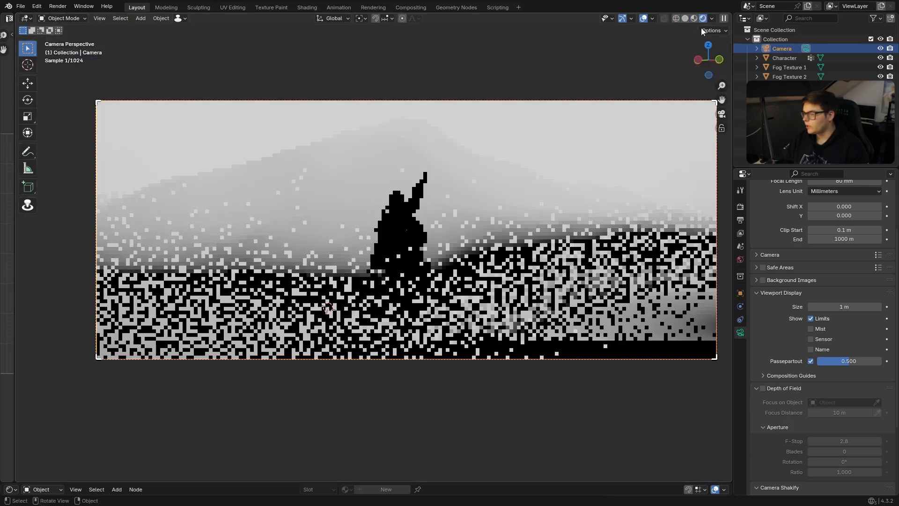
click(712, 19)
click(677, 133)
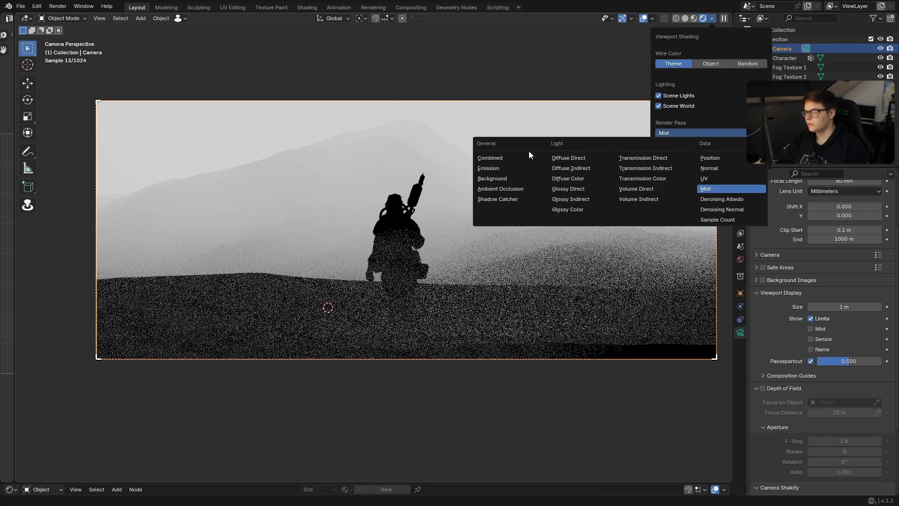
click(489, 157)
click(432, 272)
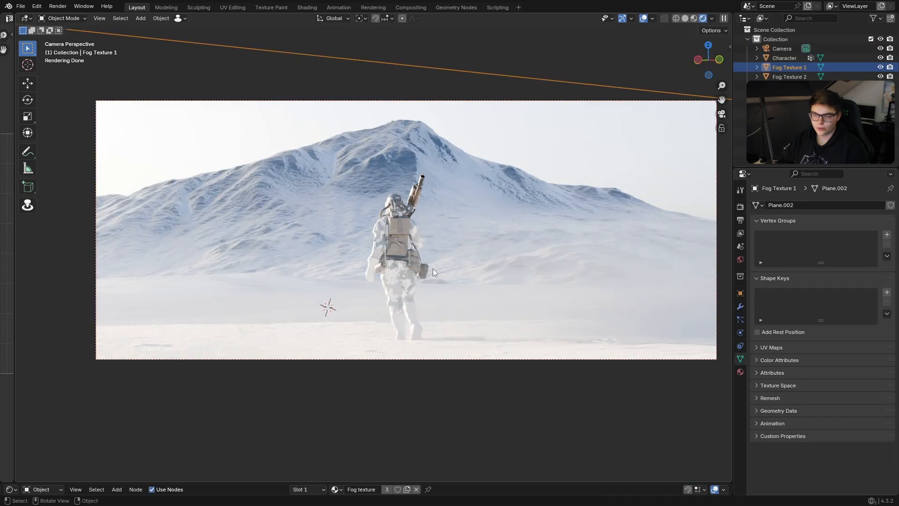
click(642, 18)
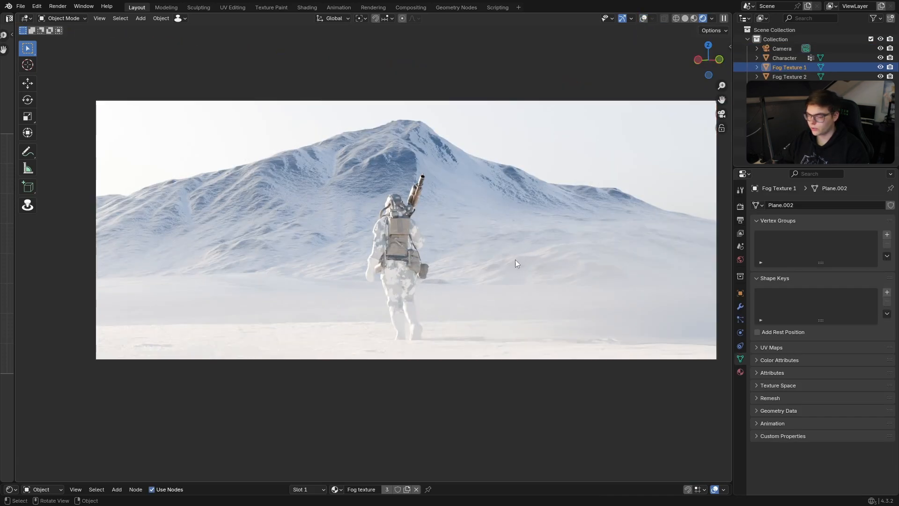
key(KP_0)
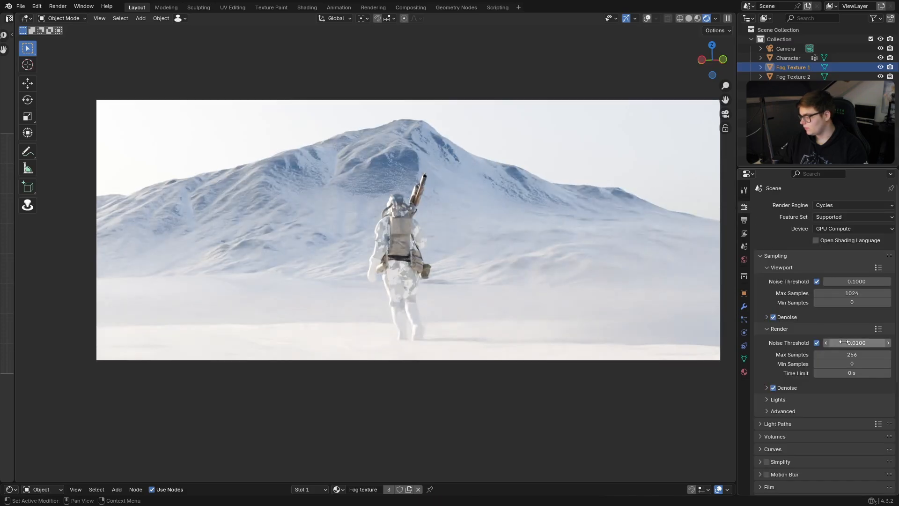
- Set the render output format to OpenEXR with Float (Half) color depth and the DWAA (lossy) codec
click(744, 220)
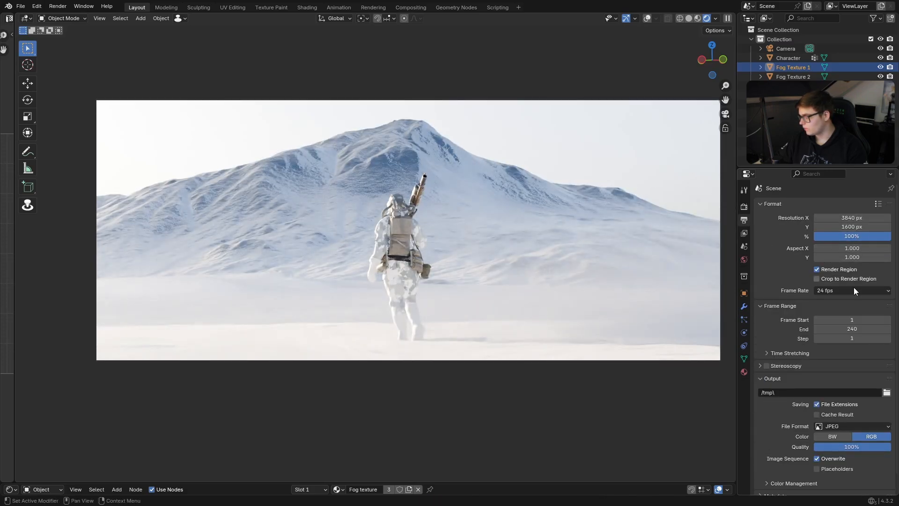
scroll(798, 374, down, 1)
click(829, 406)
click(774, 462)
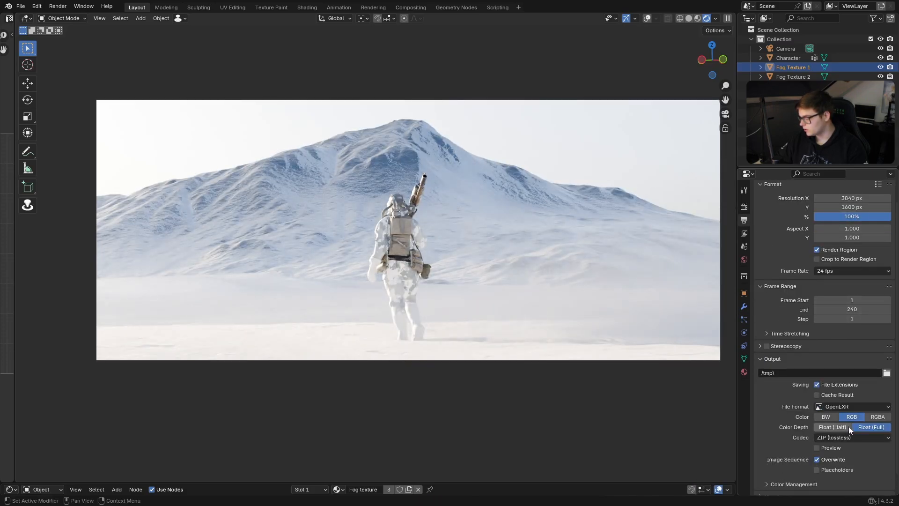
click(847, 426)
click(832, 436)
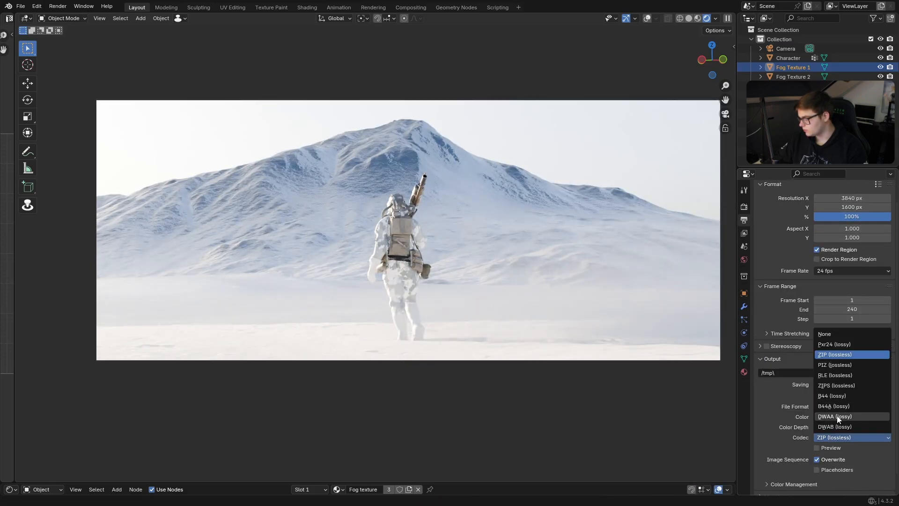
click(836, 415)
click(716, 18)
click(712, 133)
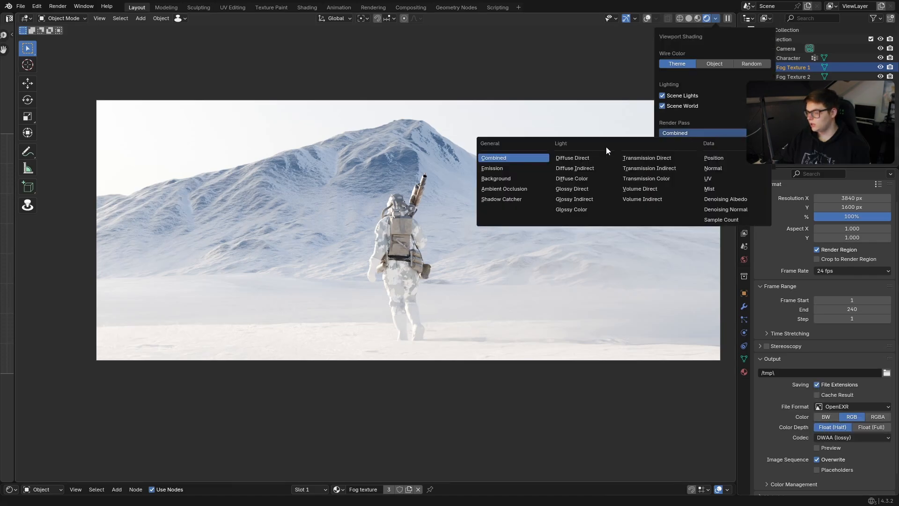
click(692, 20)
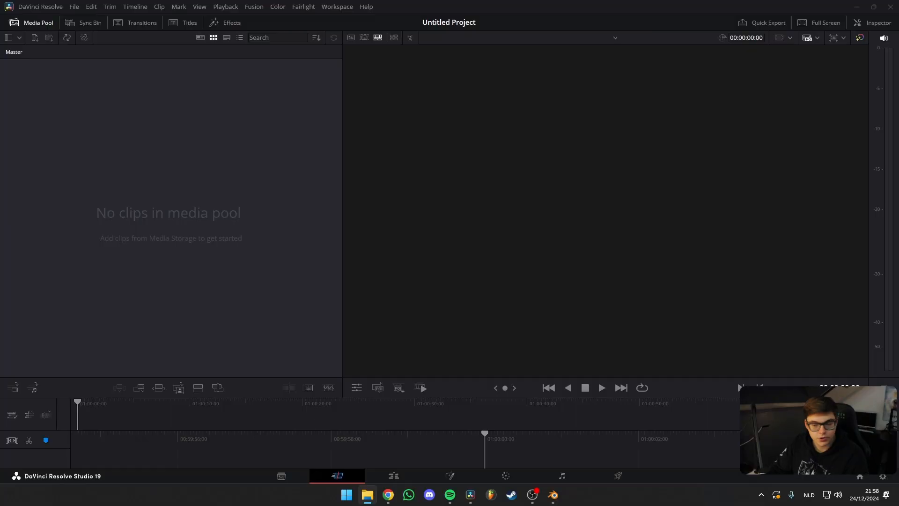
- Switch to DaVinci Resolve, import render1.exr and render1_mist.exr, and edit a new timeline containing render1.exr
drag(130, 141, 141, 150)
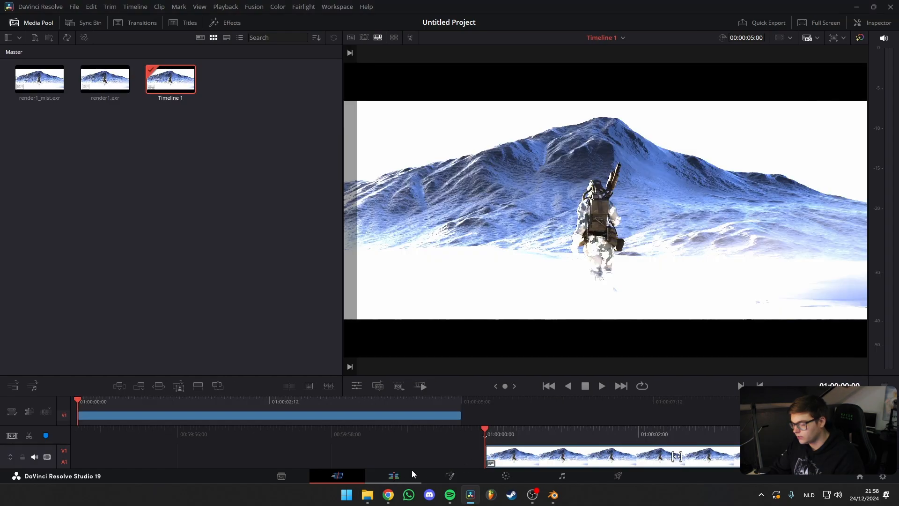
click(408, 474)
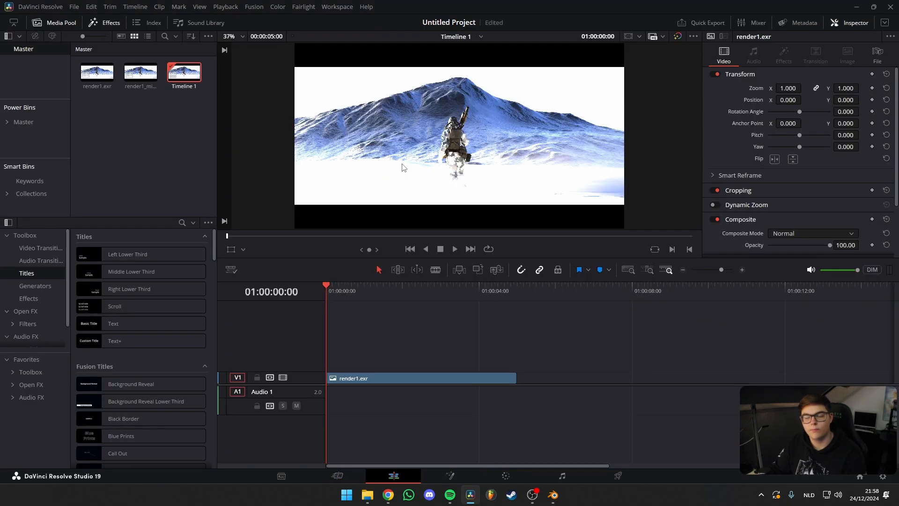
- Apply an ACES Transform to the render1.exr node with sRGB (Linear) - CSC as input transform and choose its output transform
click(506, 475)
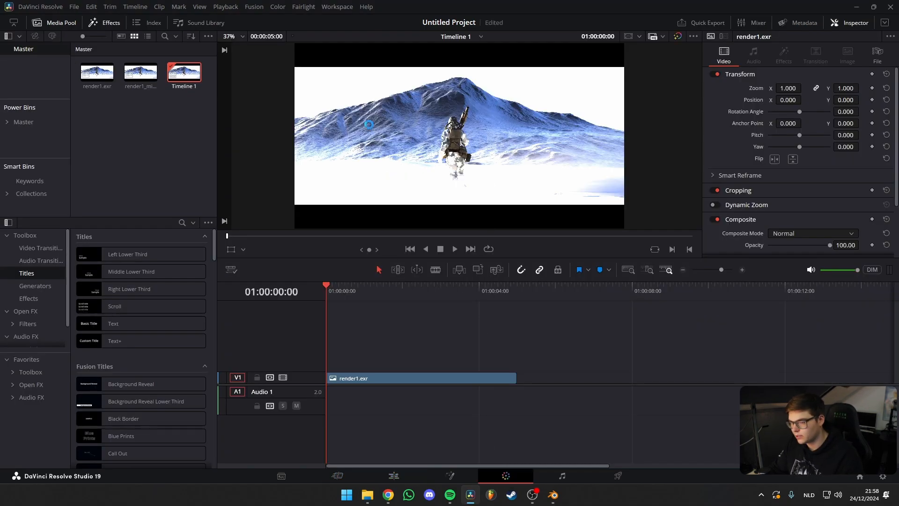
drag(738, 214, 600, 167)
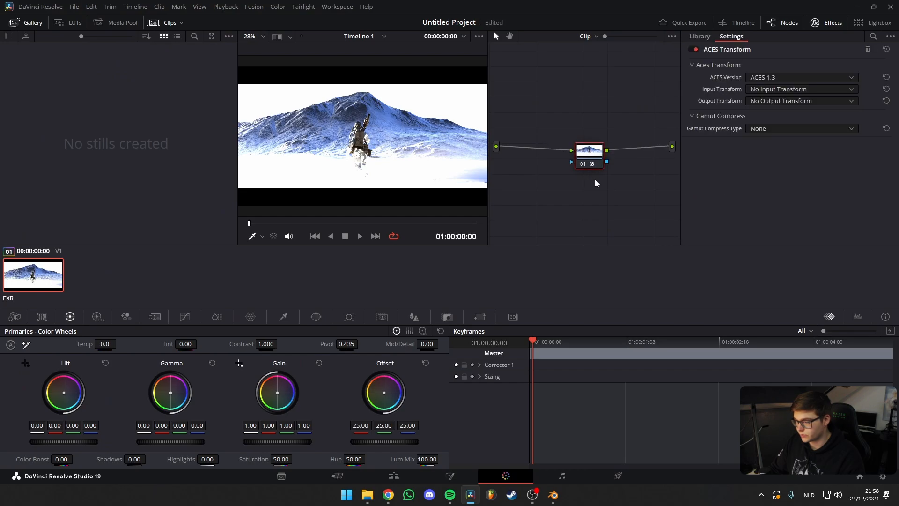
click(760, 89)
scroll(750, 199, down, 5)
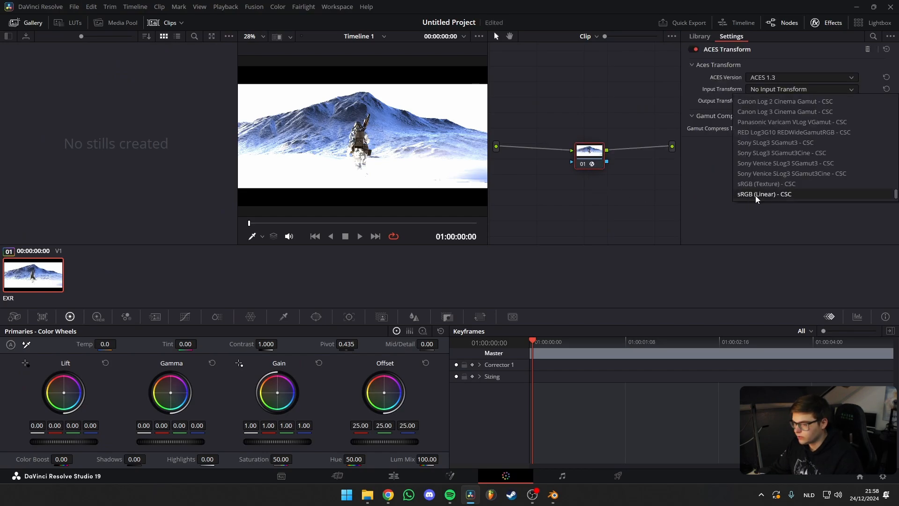
click(757, 194)
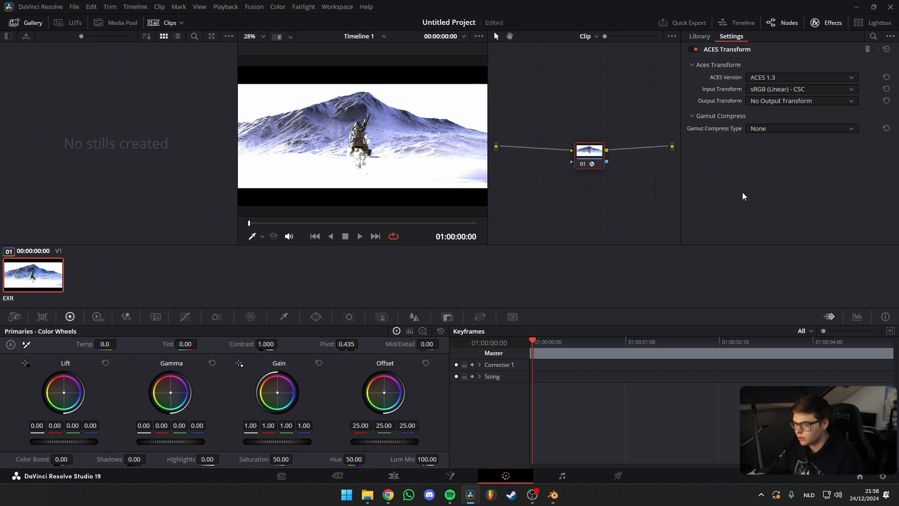
click(775, 102)
scroll(778, 150, down, 5)
scroll(777, 149, up, 5)
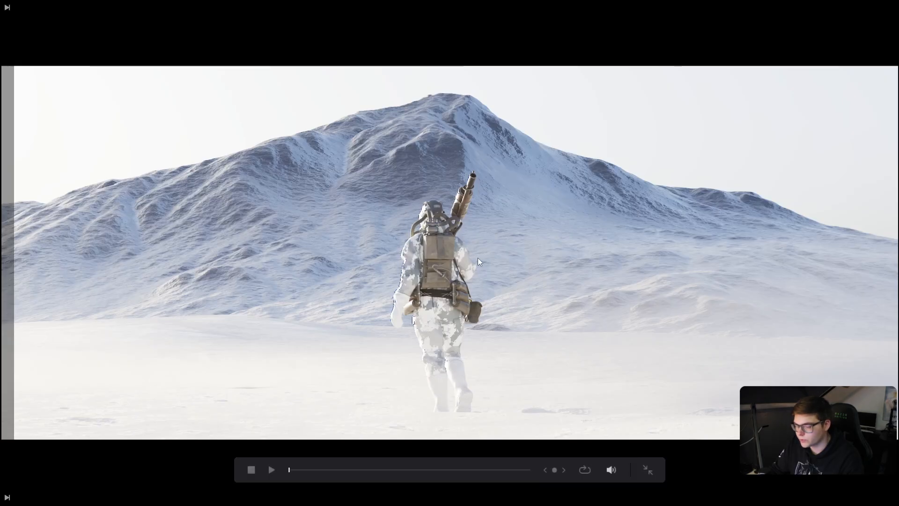
- Leave the full-screen preview and save the project as Snowy Environment
key(Escape)
key(ctrl+s)
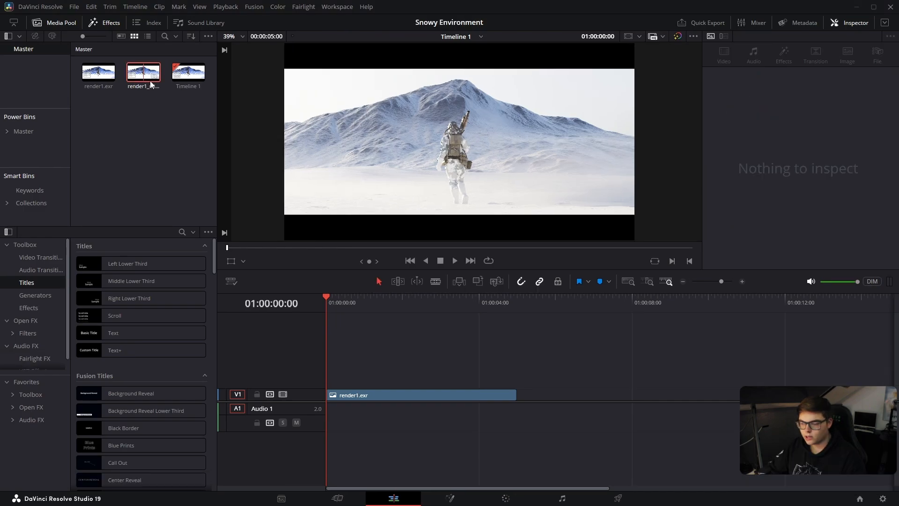
- Place the black-and-white render1_mist.exr on track V2 above render1.exr and set its composite mode to Screen
drag(151, 85, 358, 385)
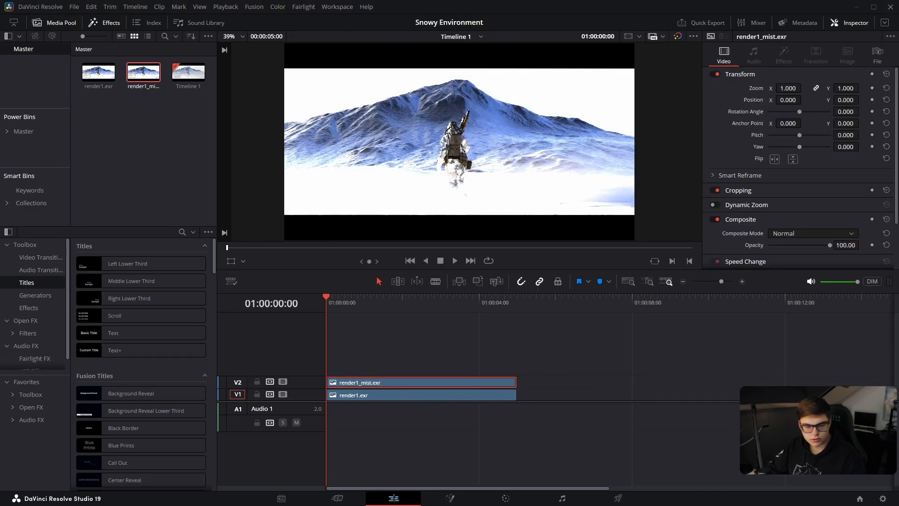
key(alt+Tab)
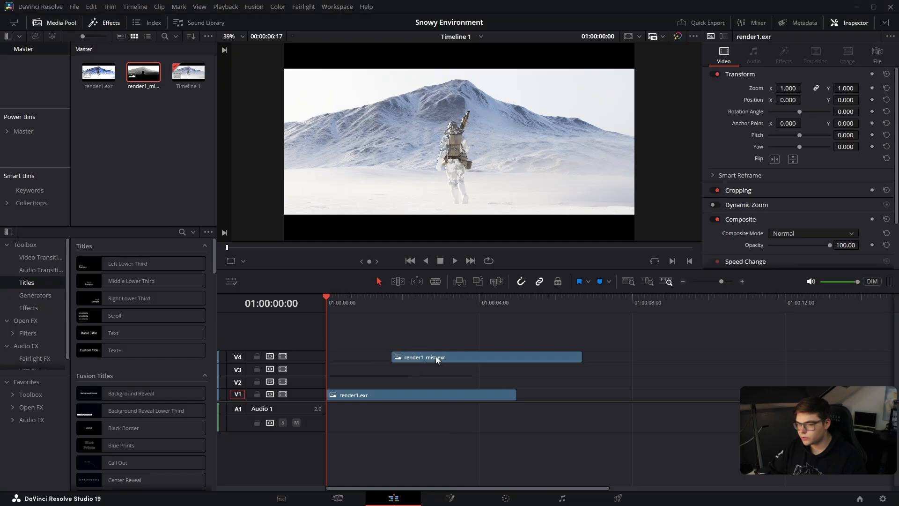
drag(437, 360, 348, 379)
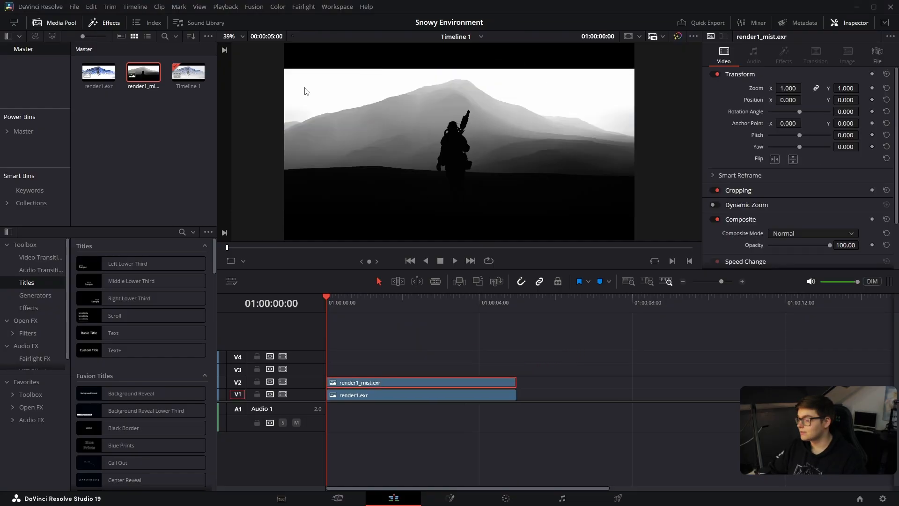
click(792, 233)
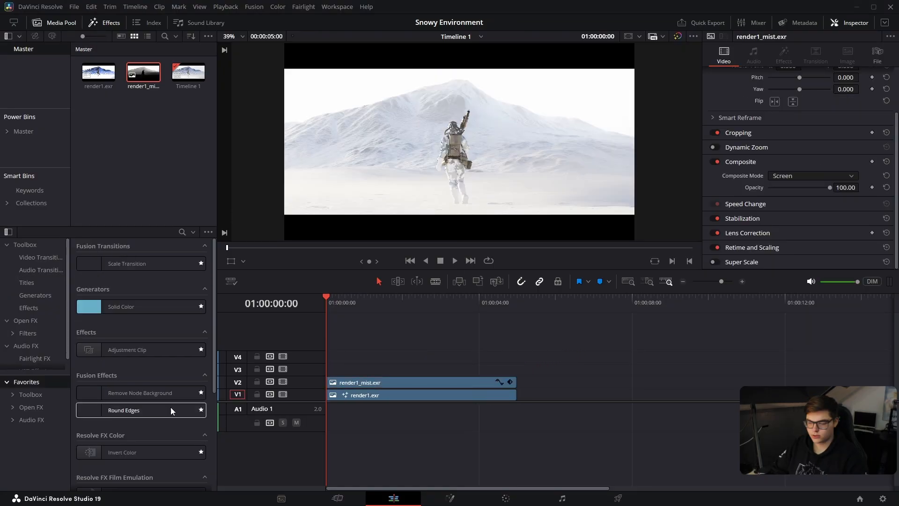
- Add an Adjustment Clip on track V3 and open it for grading with the gallery and clip thumbnails hidden
drag(120, 351, 365, 370)
click(505, 497)
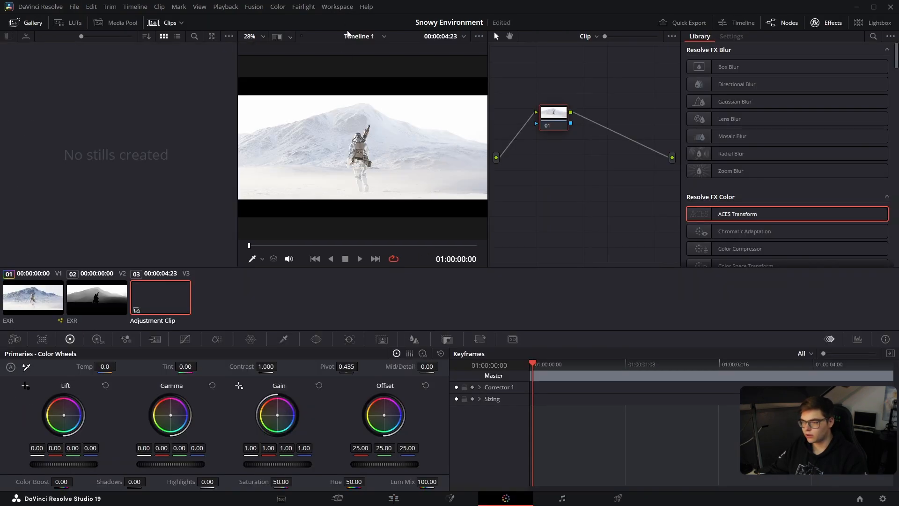
click(170, 22)
click(34, 22)
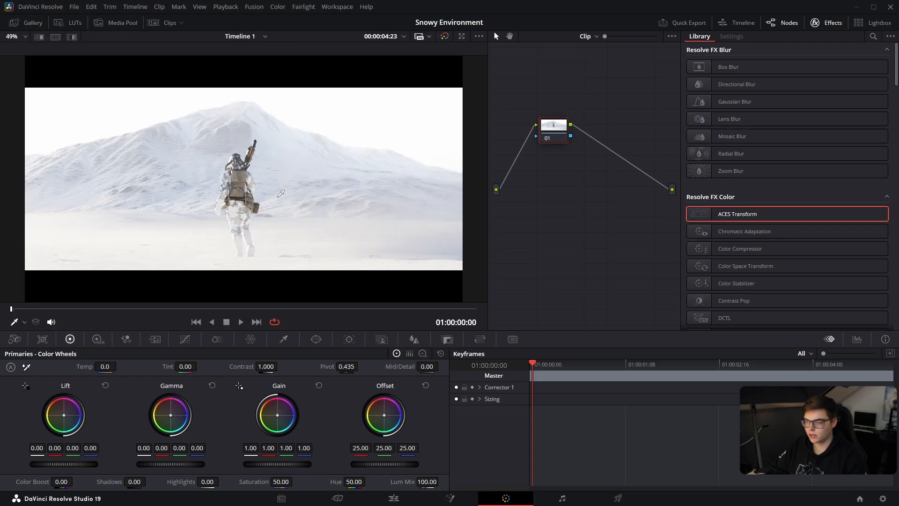
scroll(283, 192, up, 2)
scroll(284, 193, down, 1)
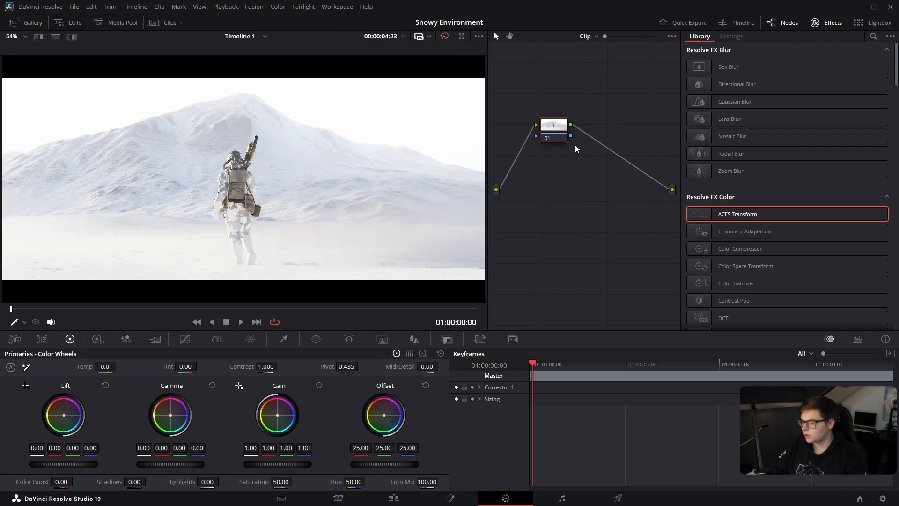
- Reposition the adjustment clip's first node and set its white balance by sampling the sky beside the mountain
drag(554, 131, 519, 116)
click(874, 36)
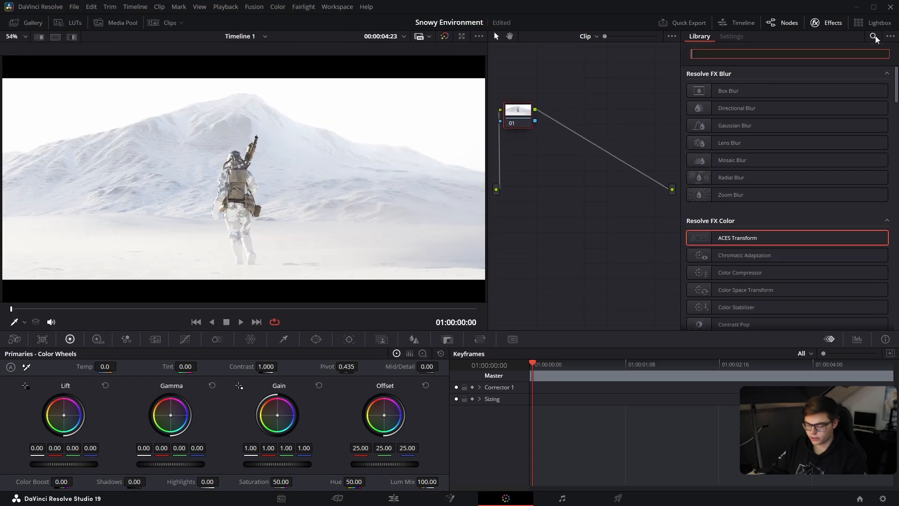
click(409, 117)
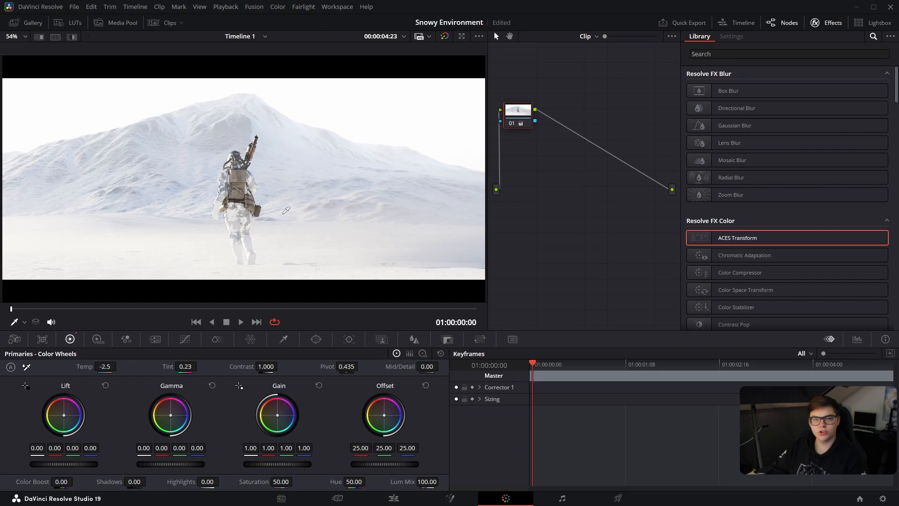
- Add a second serial node and label the two nodes WB and MD
key(alt+s)
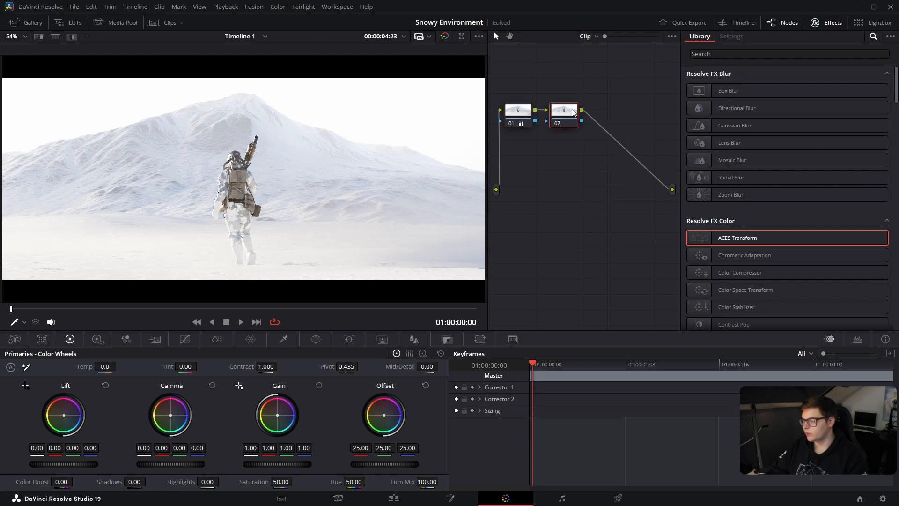
click(520, 118)
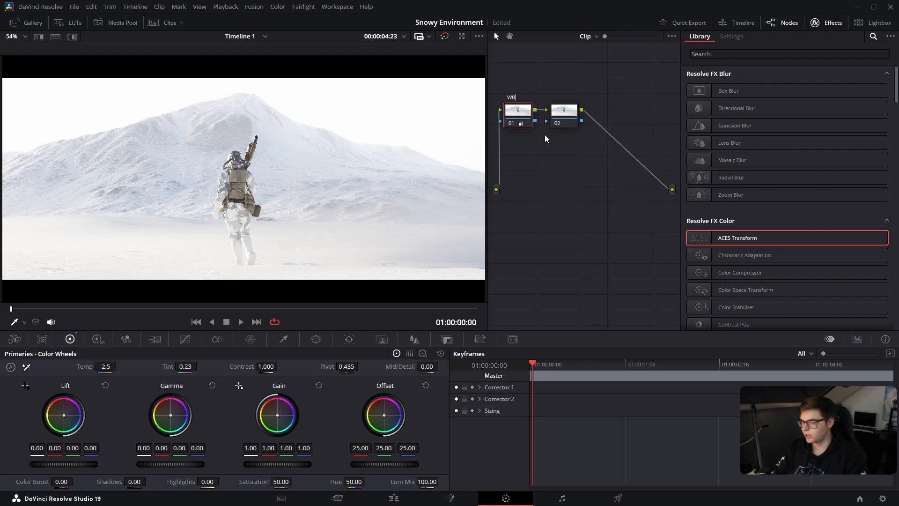
right_click(562, 110)
click(584, 131)
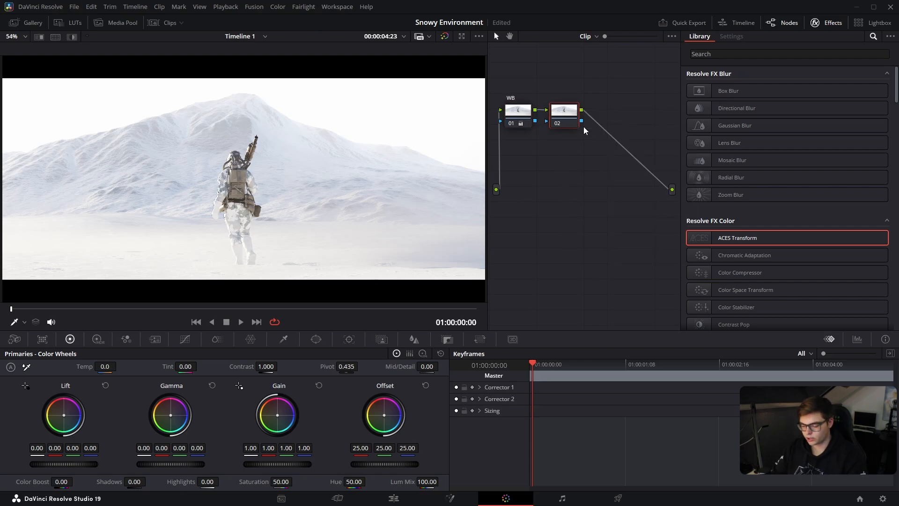
text(MD)
- Adjust the MD node's midtone detail, trying 61 and -10 while checking the character up close
scroll(241, 185, up, 5)
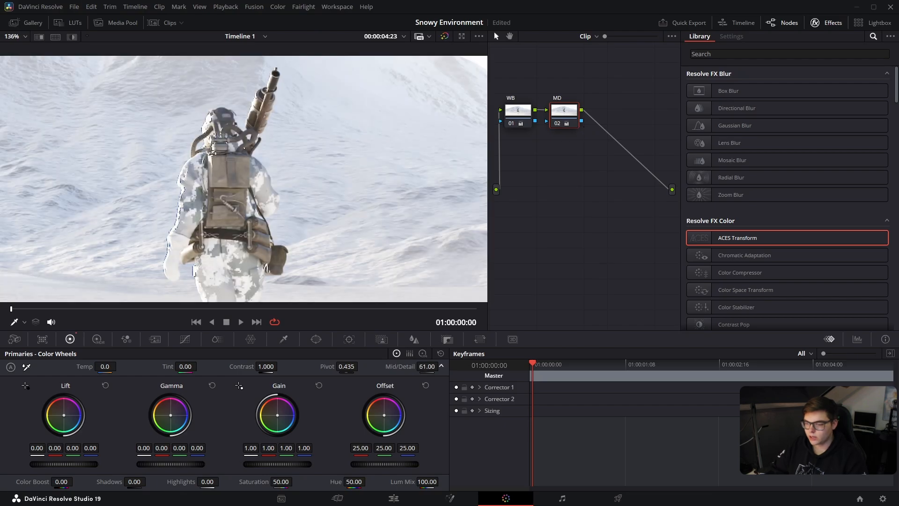
mouse_move(426, 366)
mouse_down()
mouse_move(398, 366)
mouse_move(455, 366)
mouse_move(397, 366)
mouse_move(428, 368)
mouse_up()
key(shift+z)
scroll(238, 190, up, 3)
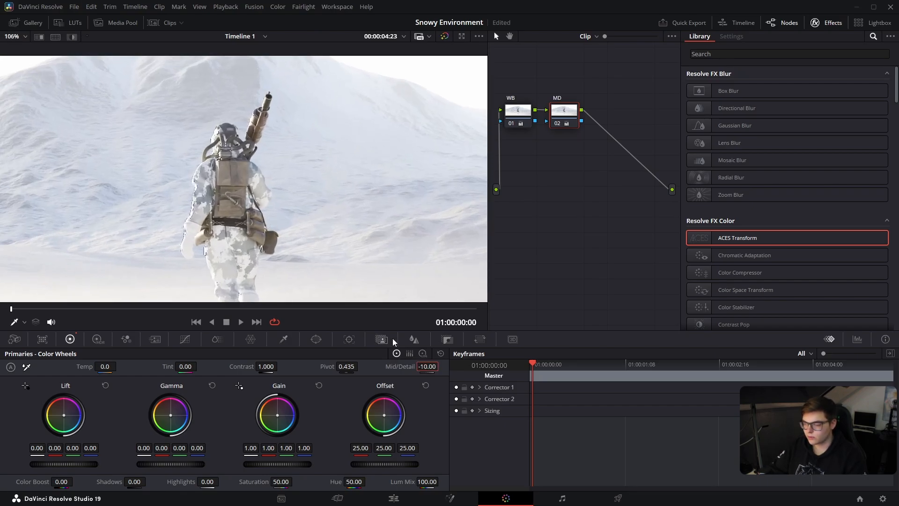
drag(427, 367, 428, 366)
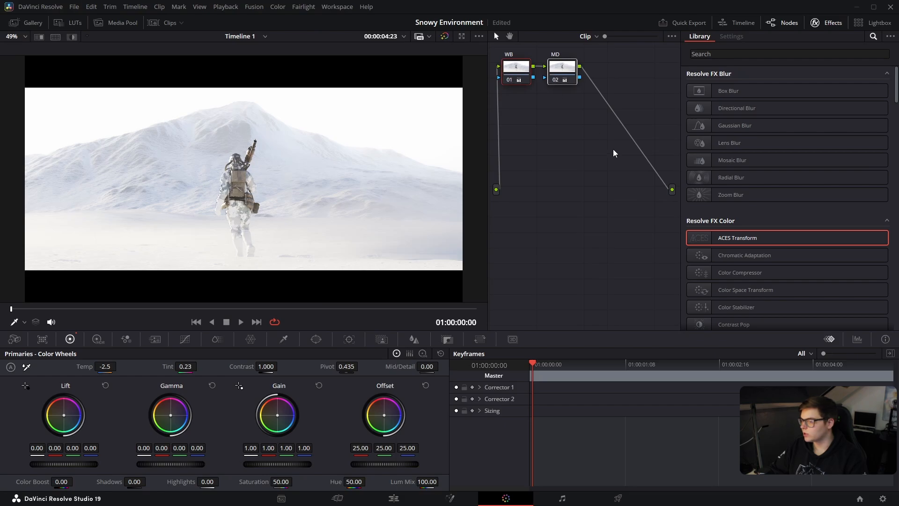
- Add a serial node after MD and place the Film Grain effect as its own node, labelled Grain, at the chain's end
key(alt+s)
click(739, 54)
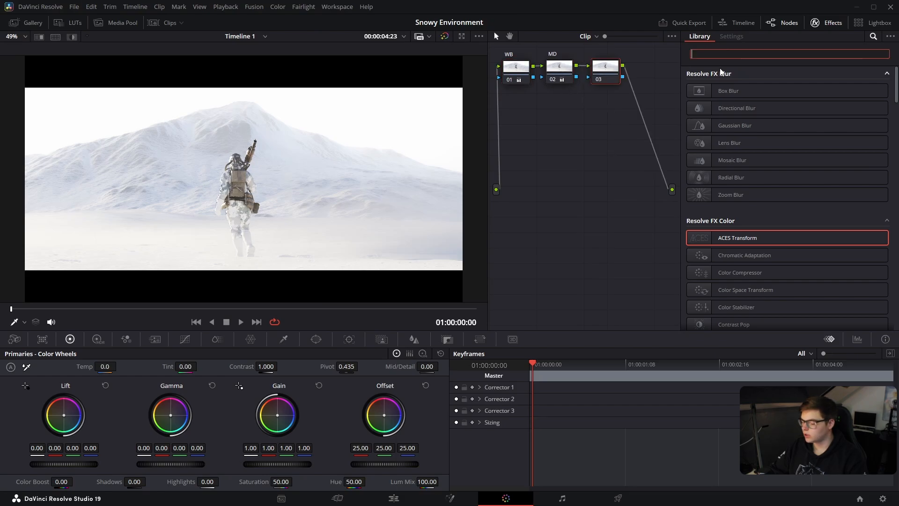
text(grain)
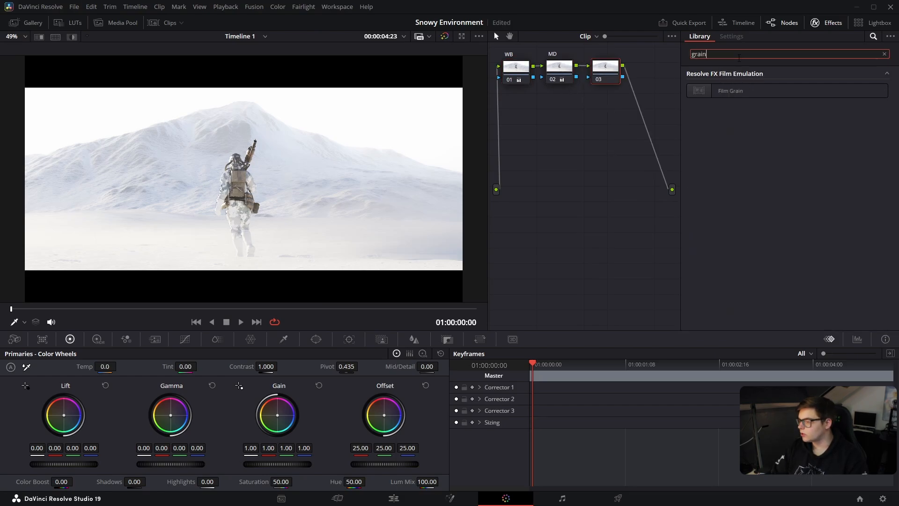
drag(731, 90, 642, 204)
- Label the empty third node Vignette and place it beside the Grain node
drag(605, 70, 604, 99)
right_click(602, 95)
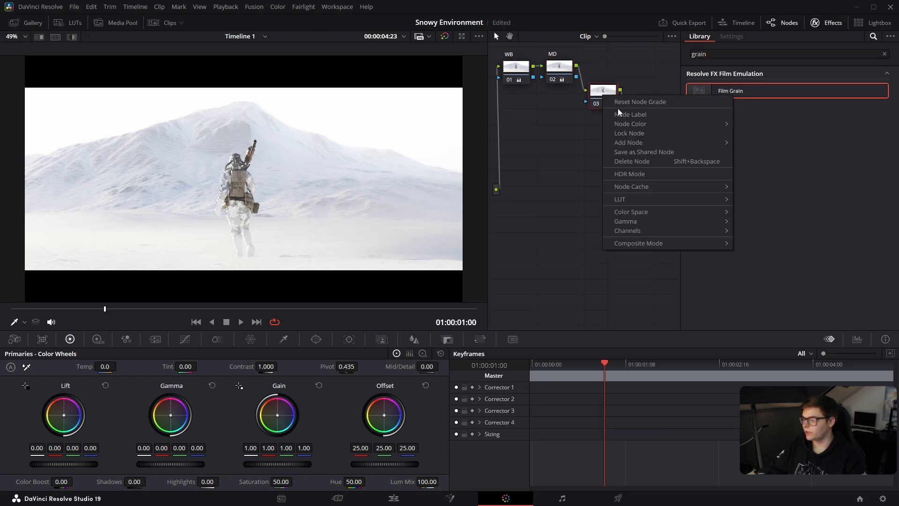
click(621, 116)
text(Vignette)
key(Return)
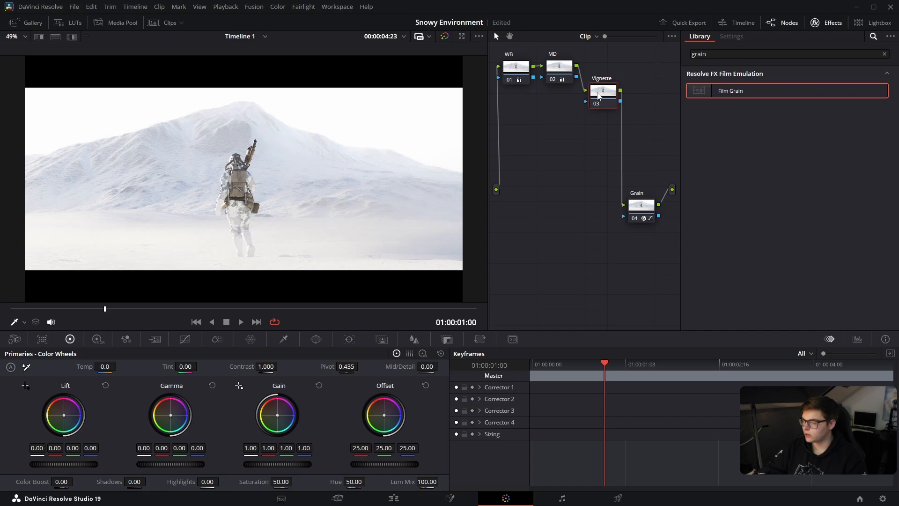
drag(598, 96, 574, 210)
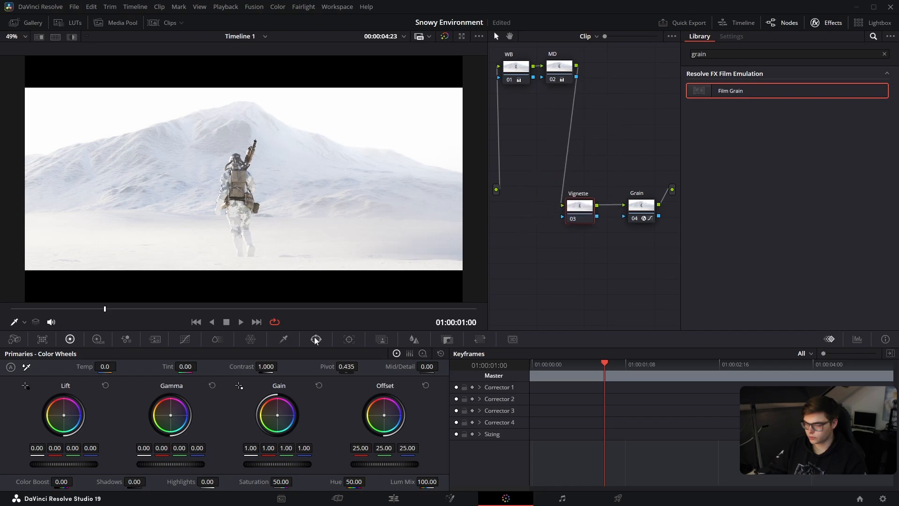
- Add a circular window to the Vignette node, stretch it into a wide ellipse around the character and rotate it to -8.66
click(316, 339)
click(20, 413)
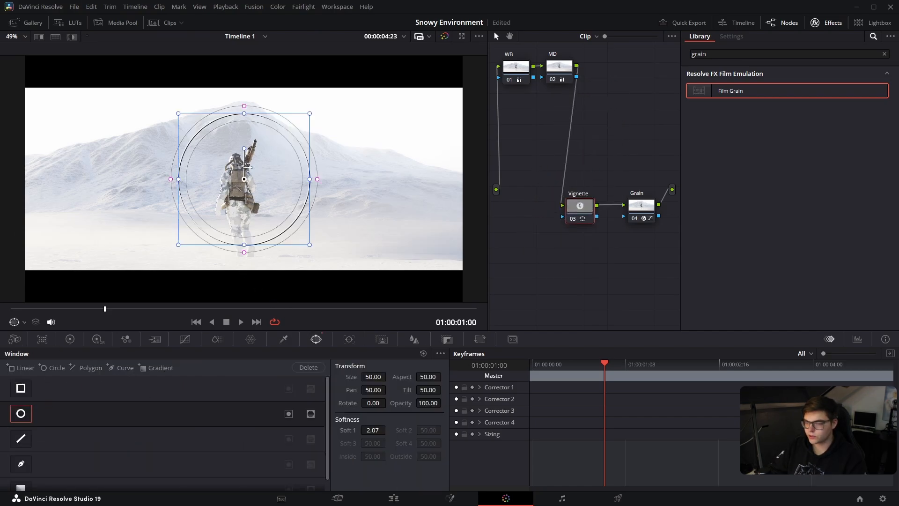
drag(177, 178, 50, 179)
drag(244, 112, 244, 96)
drag(460, 178, 493, 178)
drag(246, 136, 231, 94)
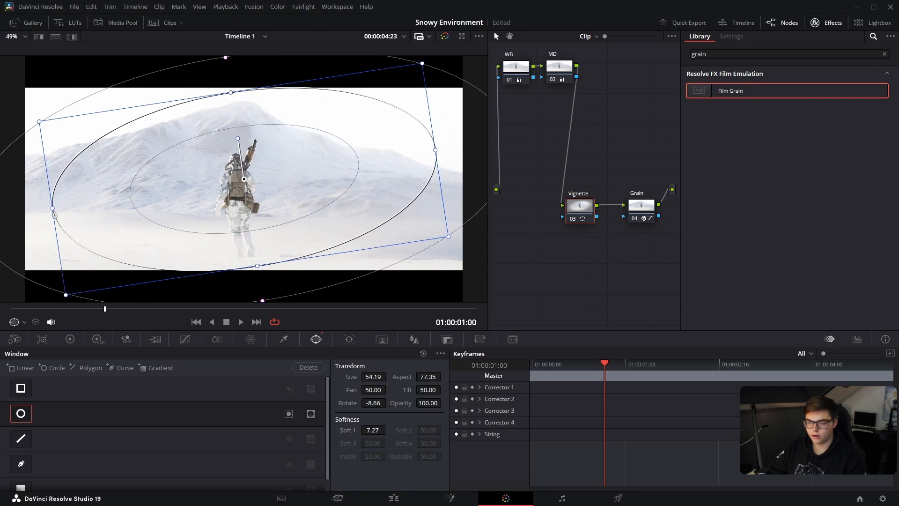
- Widen the vignette ellipse to an aspect of 78.55 and increase its softness to 10.97
drag(54, 213, 43, 215)
scroll(85, 137, down, 2)
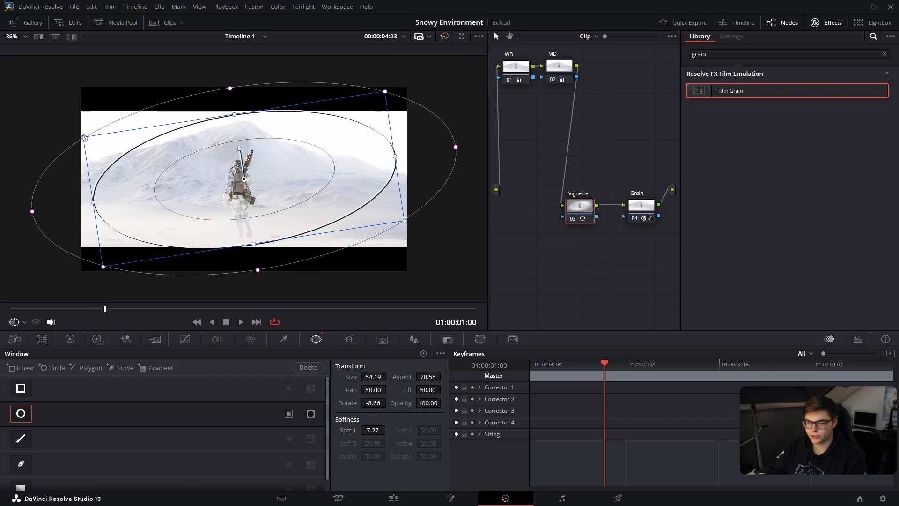
drag(85, 137, 40, 127)
scroll(341, 171, down, 1)
drag(454, 147, 479, 144)
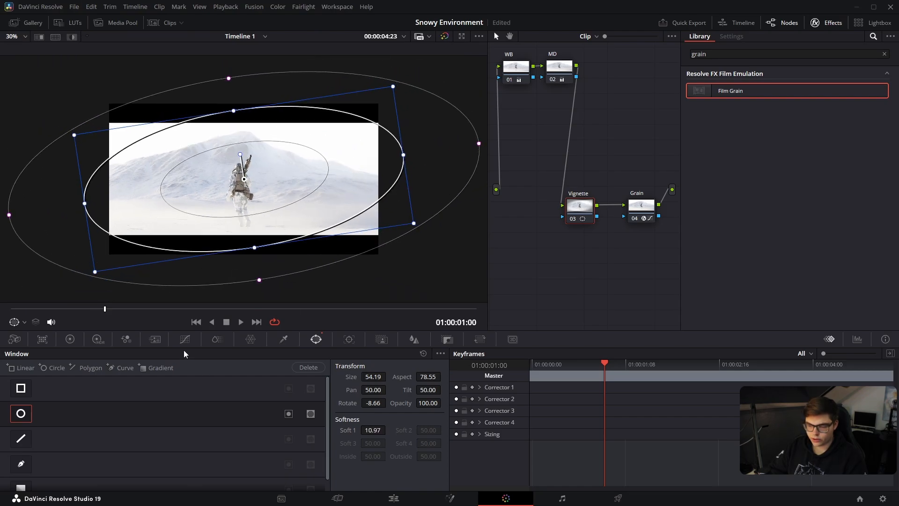
click(185, 339)
drag(323, 371, 326, 418)
key(ctrl+z)
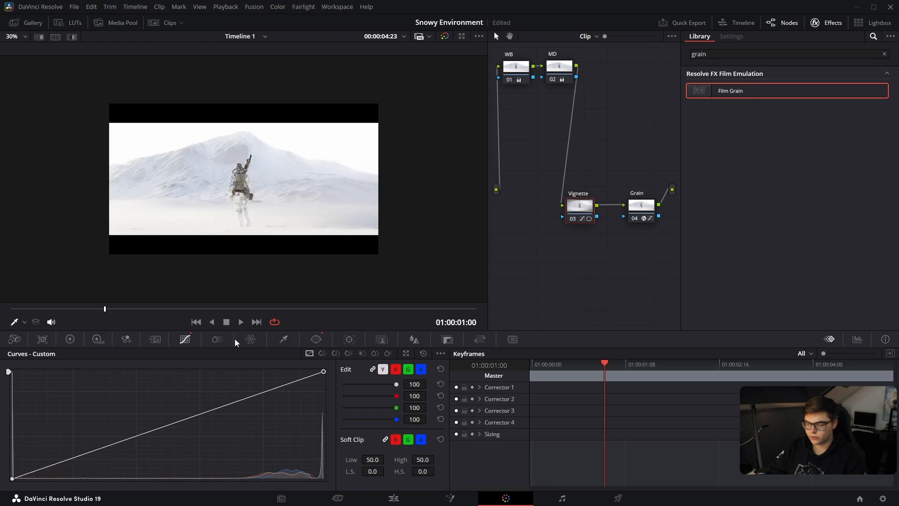
- Invert the circular window and lower the custom curve's white point to just below half height, comparing the image with the Vignette node disabled
click(316, 339)
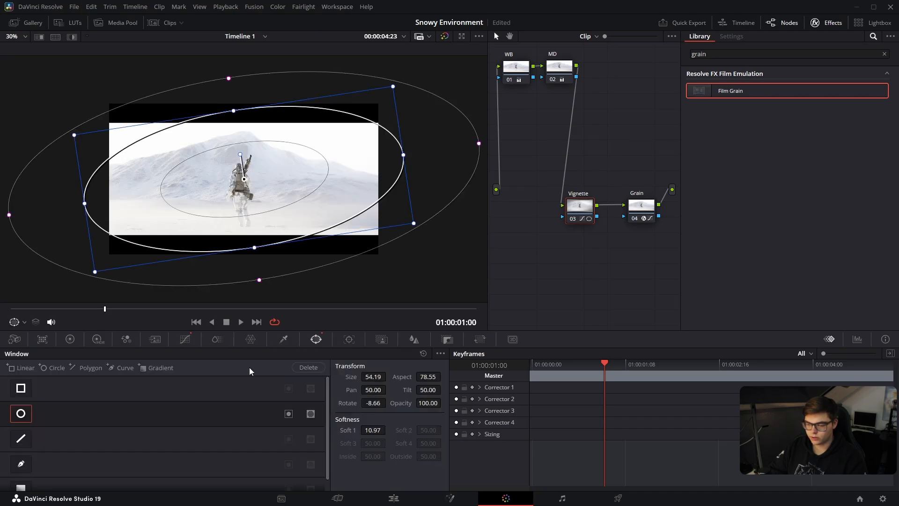
click(289, 414)
click(185, 339)
drag(327, 373, 328, 435)
scroll(307, 257, up, 2)
key(ctrl+d)
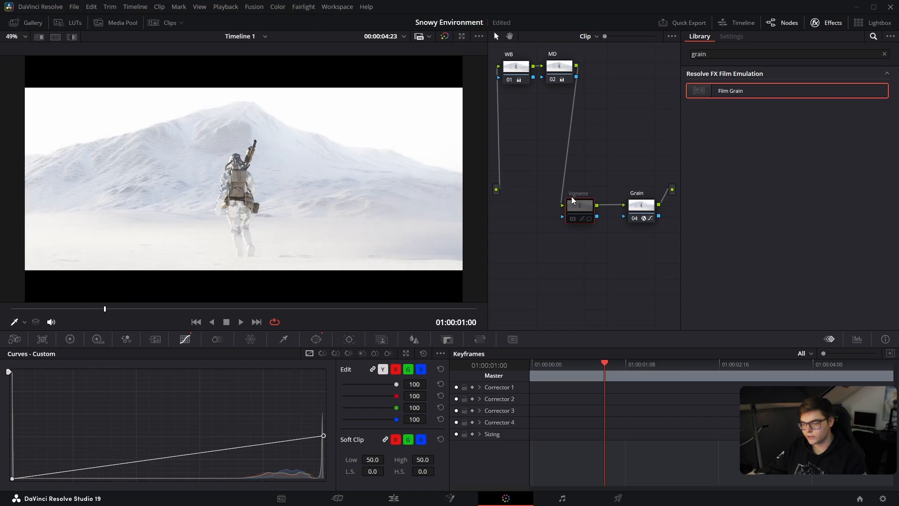
key(ctrl+d)
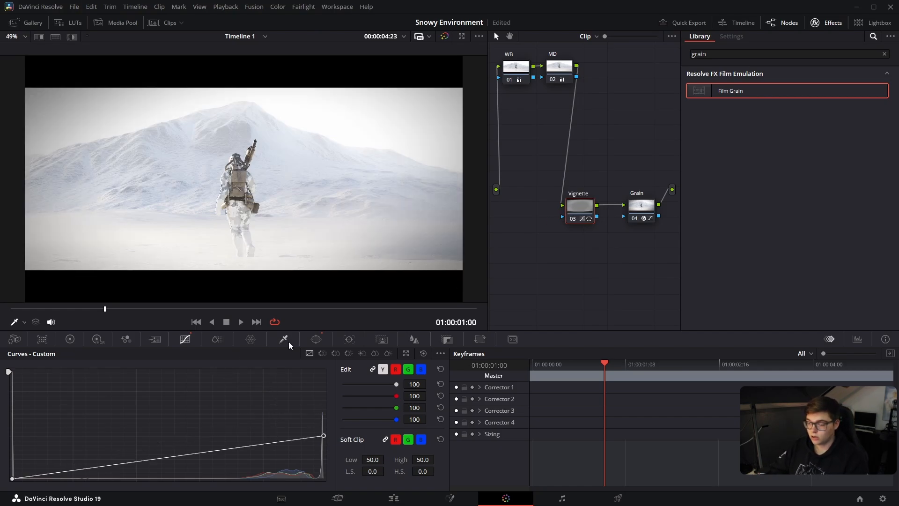
- Reshape the vignette window to an aspect of 71.41 with softness 27.75 and check the image full screen
click(316, 339)
scroll(458, 172, down, 2)
scroll(458, 171, down, 1)
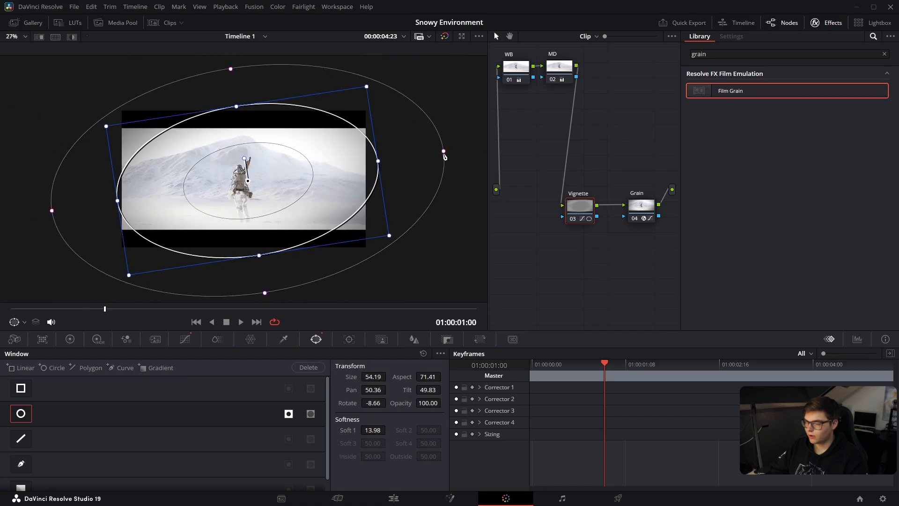
drag(445, 157, 523, 158)
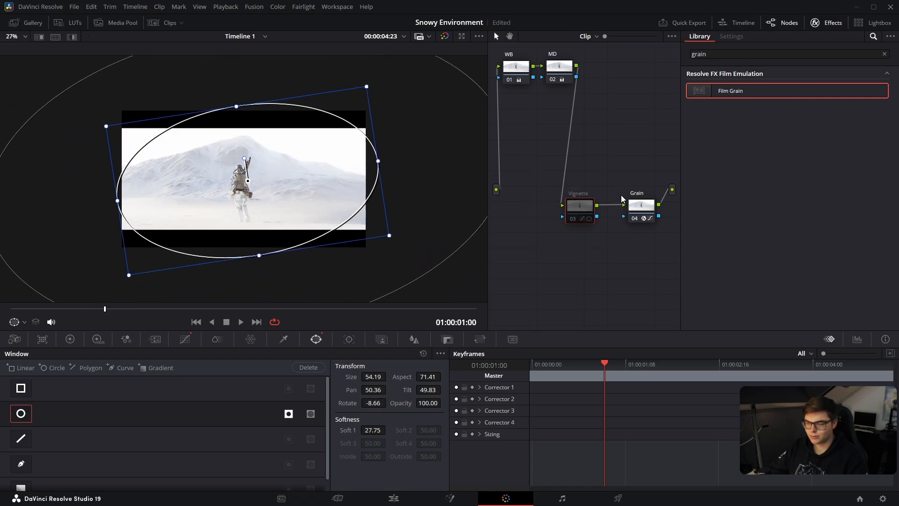
key(ctrl+f)
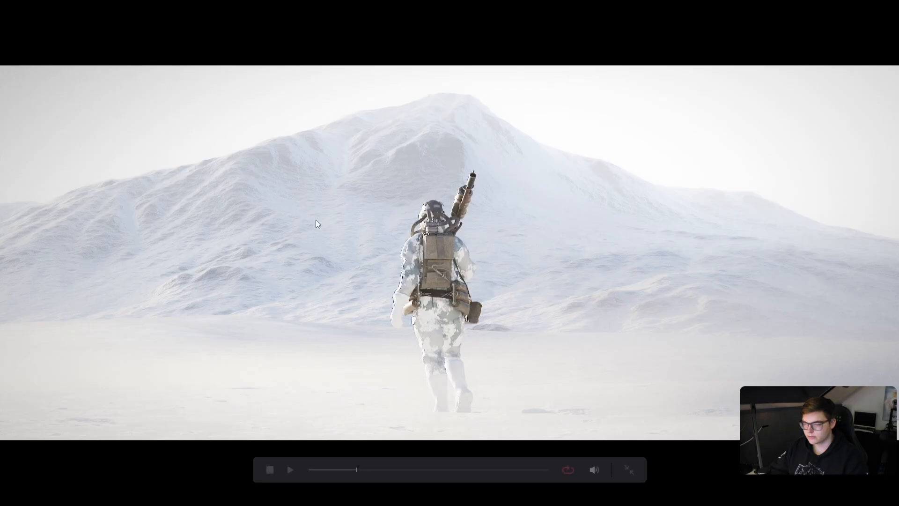
key(Escape)
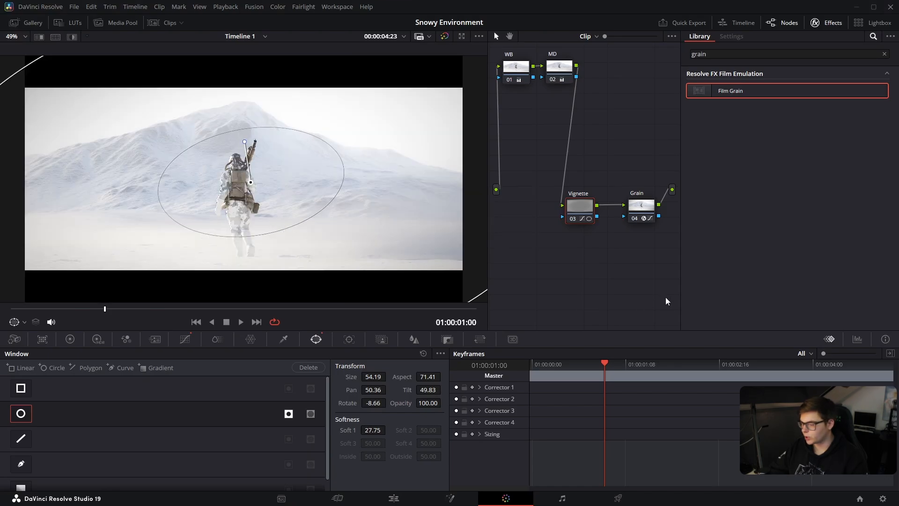
- Move the Vignette node close to Grain and shift both nodes down to make room in the node graph
mouse_move(579, 204)
mouse_down()
mouse_move(602, 205)
mouse_move(594, 205)
mouse_up()
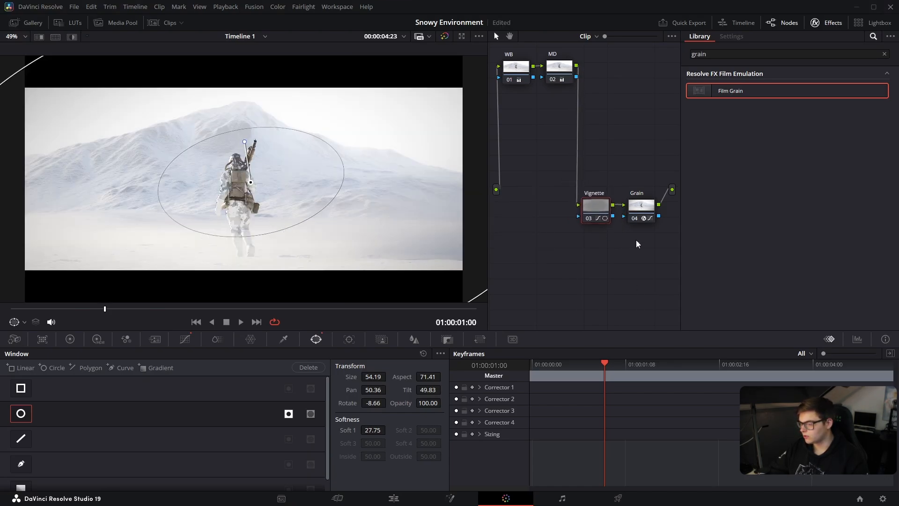
drag(637, 243, 573, 187)
drag(642, 206, 648, 272)
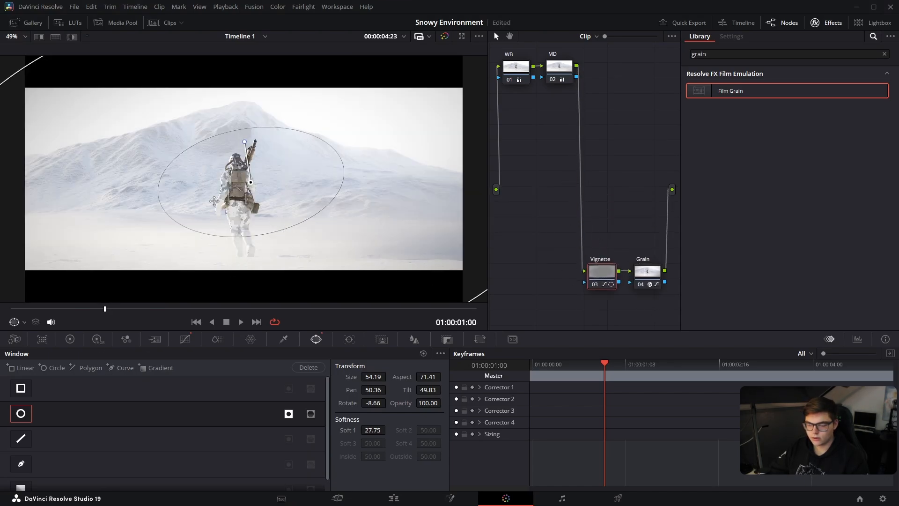
- Add a serial node after MD, label it Halation and apply the Halation effect to it
scroll(214, 202, up, 5)
scroll(271, 164, up, 6)
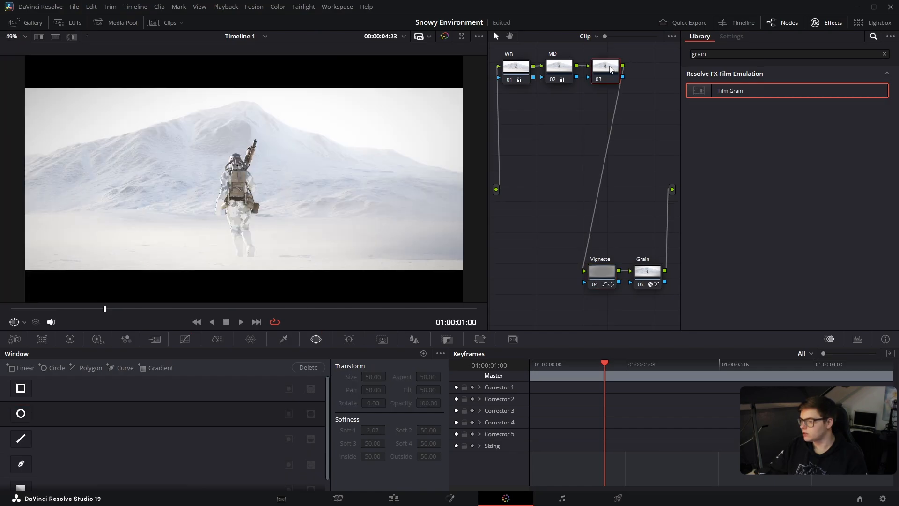
right_click(607, 64)
click(632, 85)
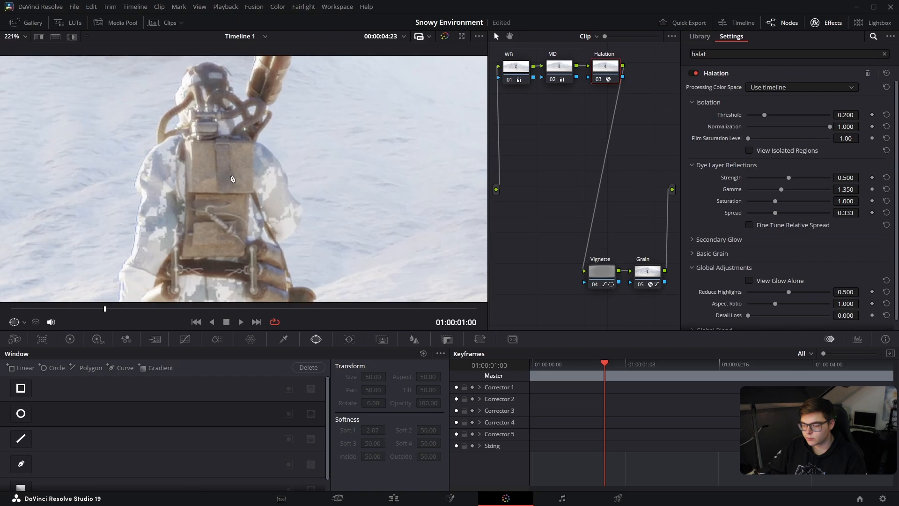
- Raise the Halation effect's isolation threshold while inspecting the character and rifle up close
scroll(289, 110, down, 2)
scroll(289, 110, up, 2)
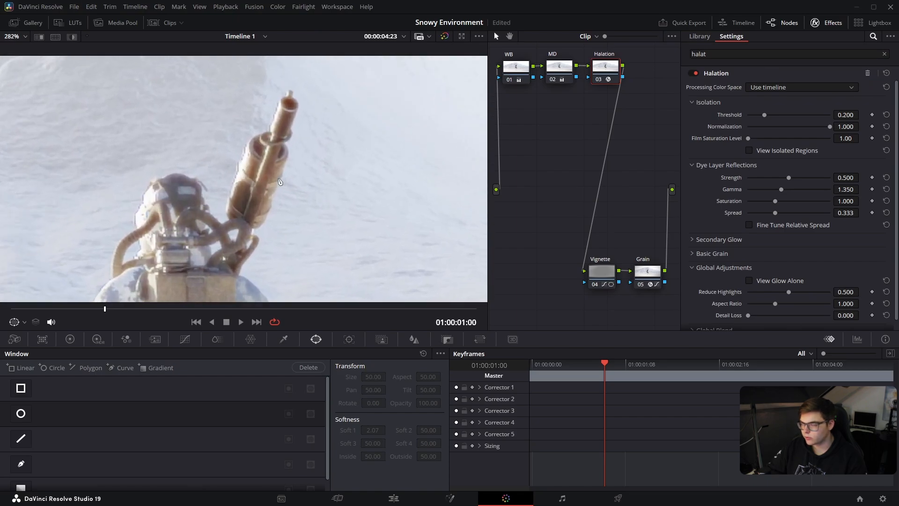
drag(764, 117, 812, 132)
key(shift+z)
- Add a serial node after Halation and apply the Glow effect to it
key(alt+s)
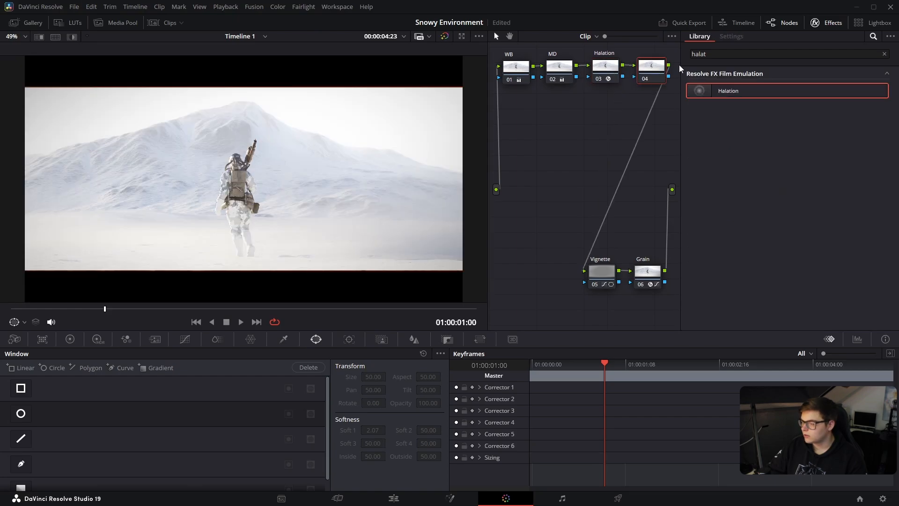
double_click(709, 53)
text(glow)
drag(724, 90, 282, 186)
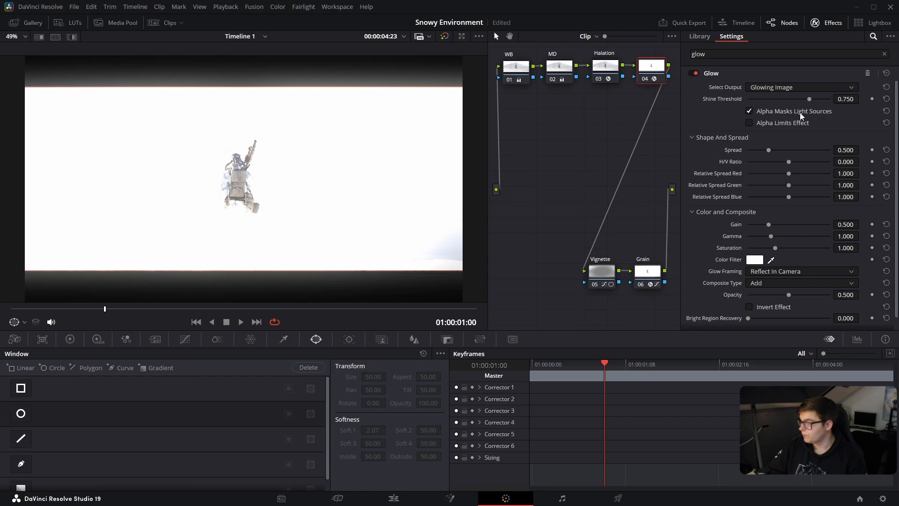
- Set the glow's shine threshold to 0.994, spread to 2.000 and gain to 0.080, comparing the image with the effect off
drag(812, 99, 838, 96)
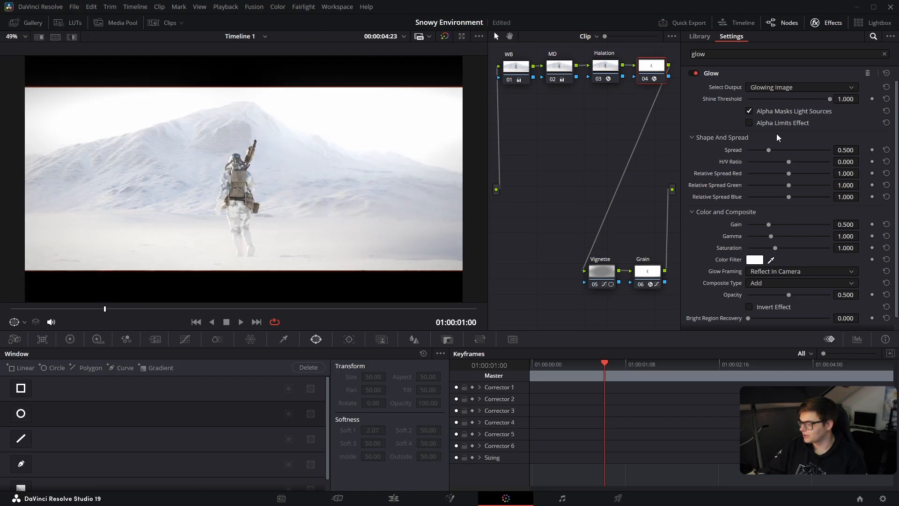
drag(768, 150, 868, 150)
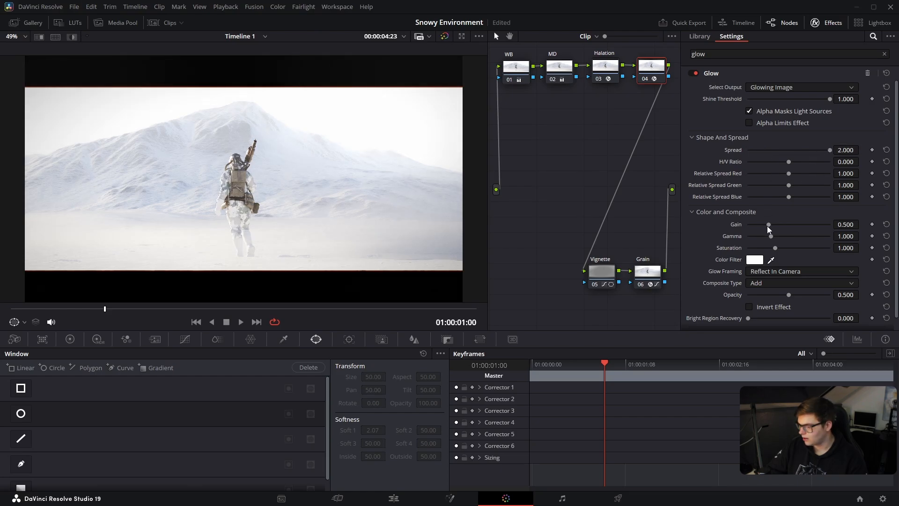
mouse_move(768, 228)
mouse_down()
mouse_move(725, 230)
mouse_move(789, 223)
mouse_move(769, 223)
mouse_up()
click(692, 73)
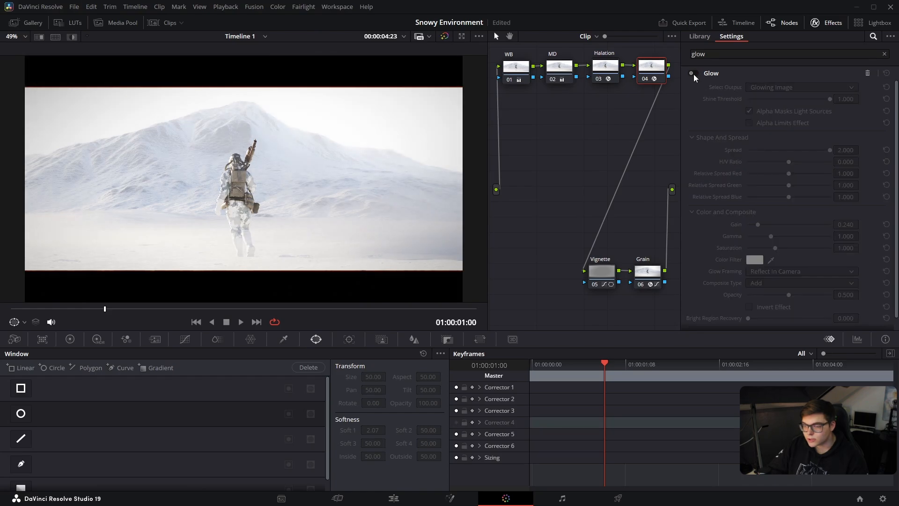
click(692, 73)
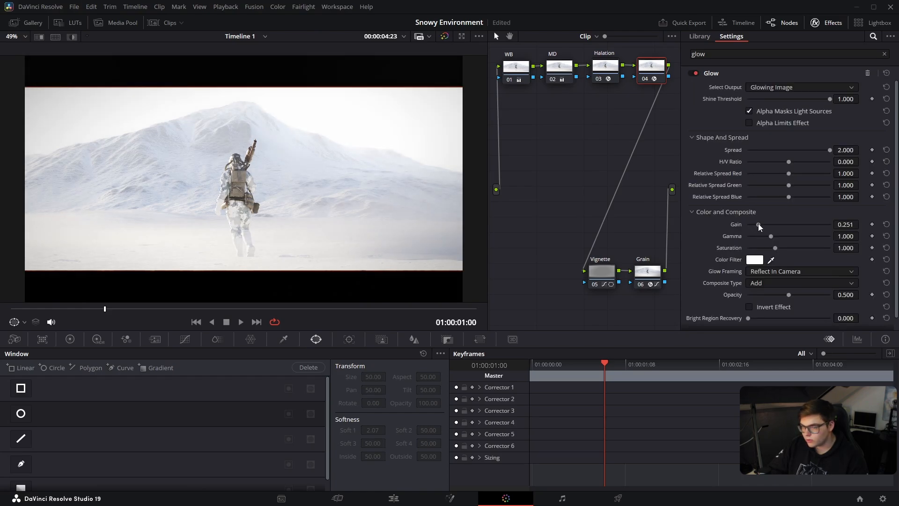
drag(759, 227, 751, 225)
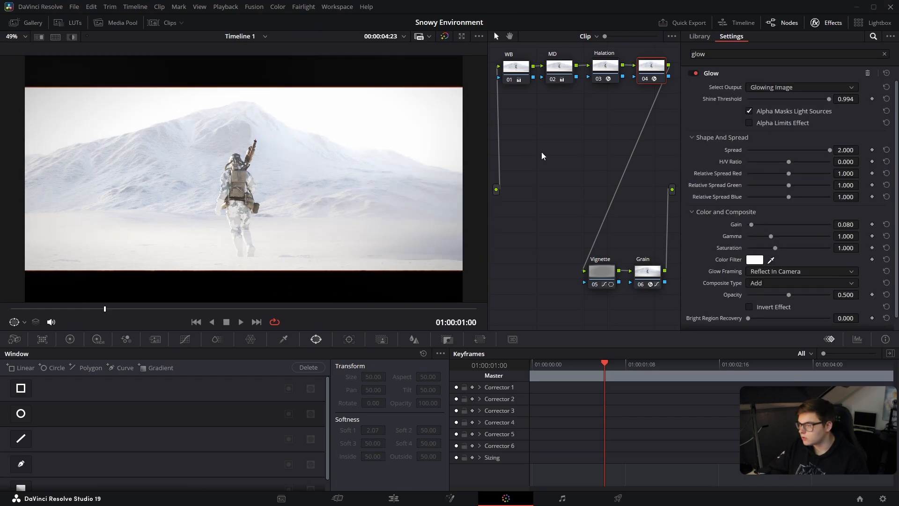
- Add a serial node after Glow, apply the Watercolor effect to it and place it below the top row of nodes
key(alt+s)
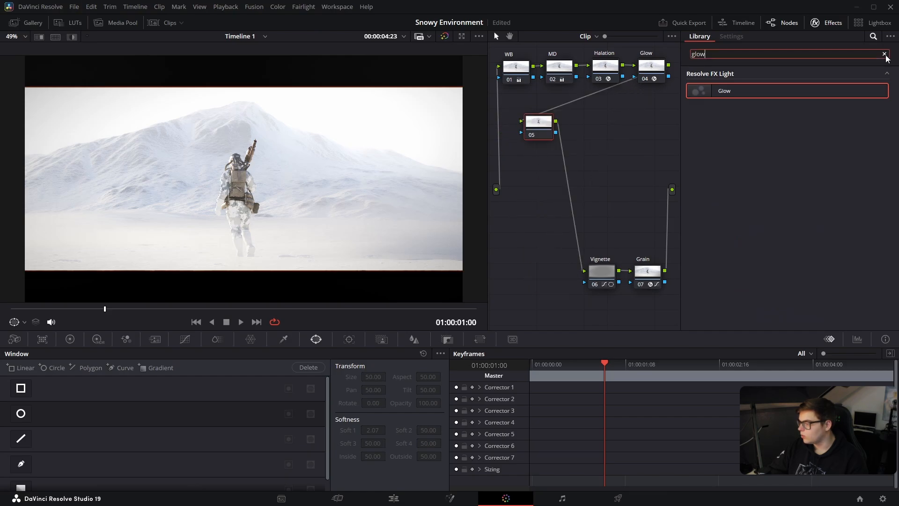
click(884, 54)
scroll(747, 194, down, 5)
double_click(746, 193)
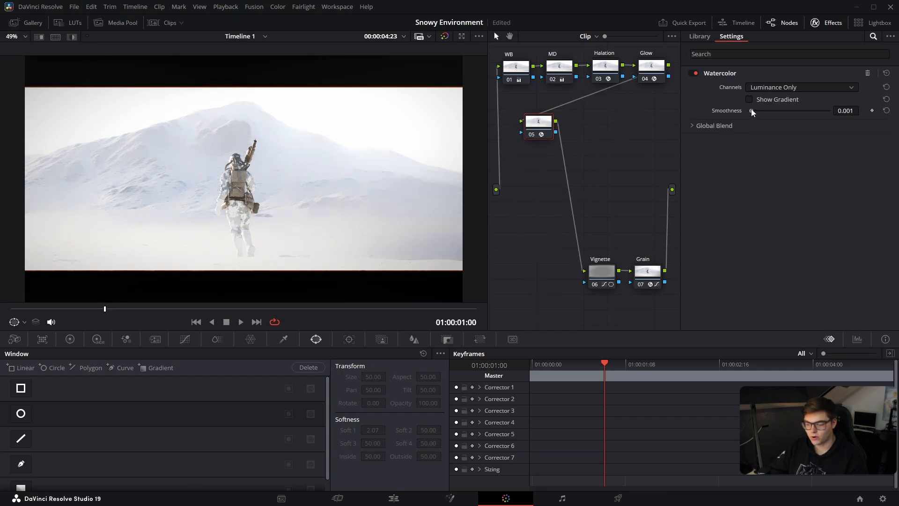
drag(537, 124, 549, 188)
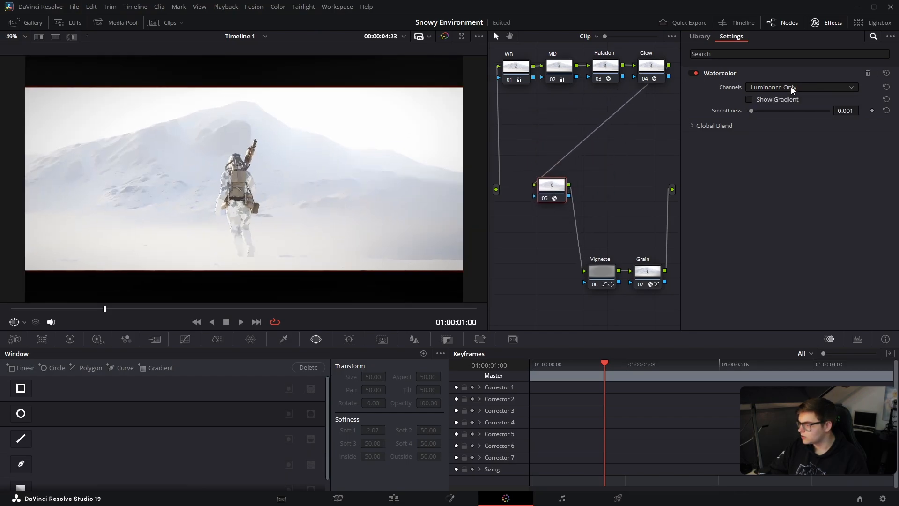
- Reduce the Watercolor effect's global blend and check the image up close
click(692, 126)
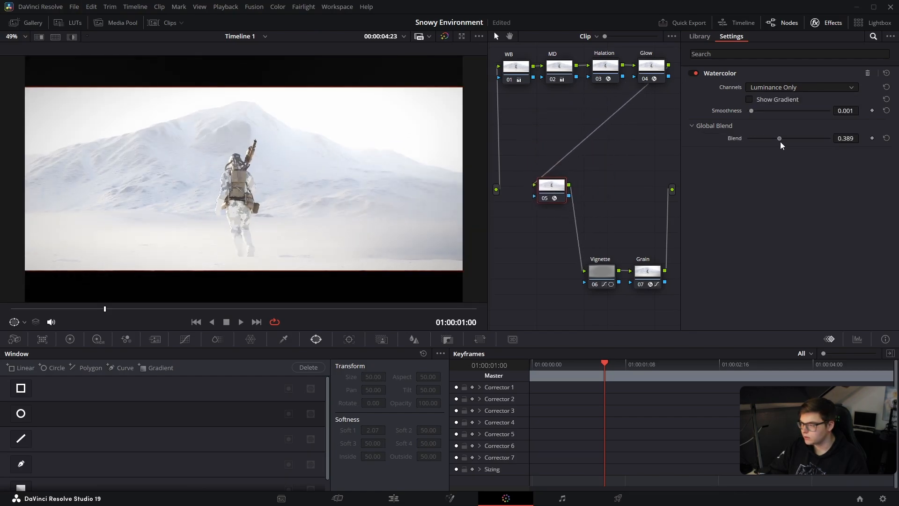
drag(780, 143, 774, 143)
scroll(345, 140, up, 6)
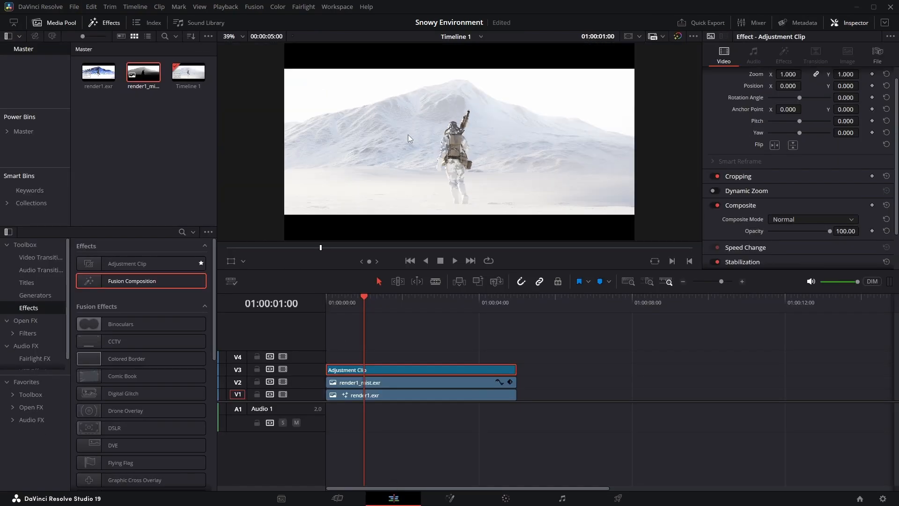
- Move the Adjustment Clip on the timeline from track V3 up to track V4
drag(343, 369, 345, 356)
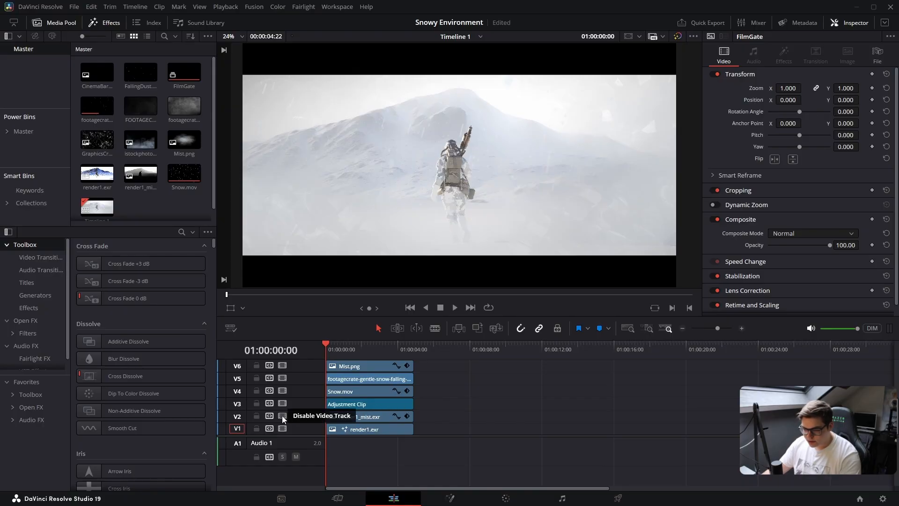
- Disable video tracks V2 through V12 so that only render1.exr on V1 is shown
click(282, 416)
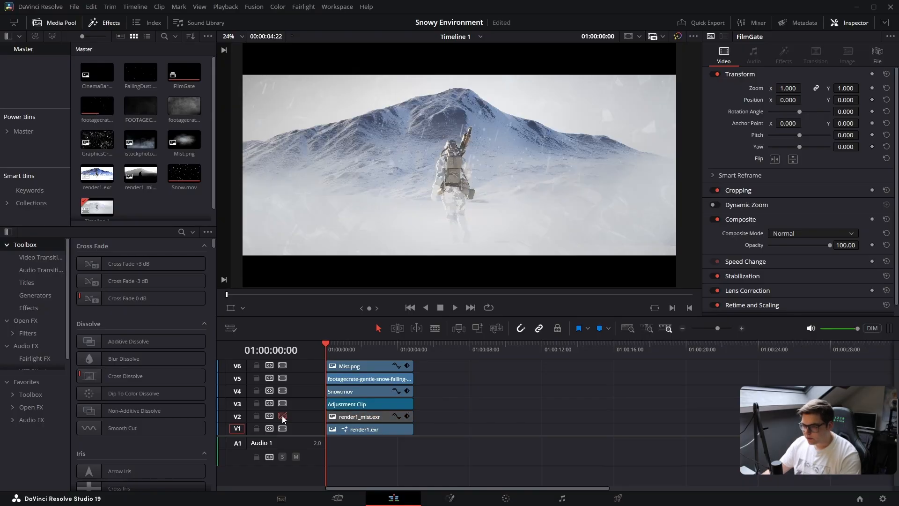
click(282, 416)
drag(427, 440, 317, 287)
scroll(312, 407, down, 3)
drag(282, 416, 291, 348)
click(430, 405)
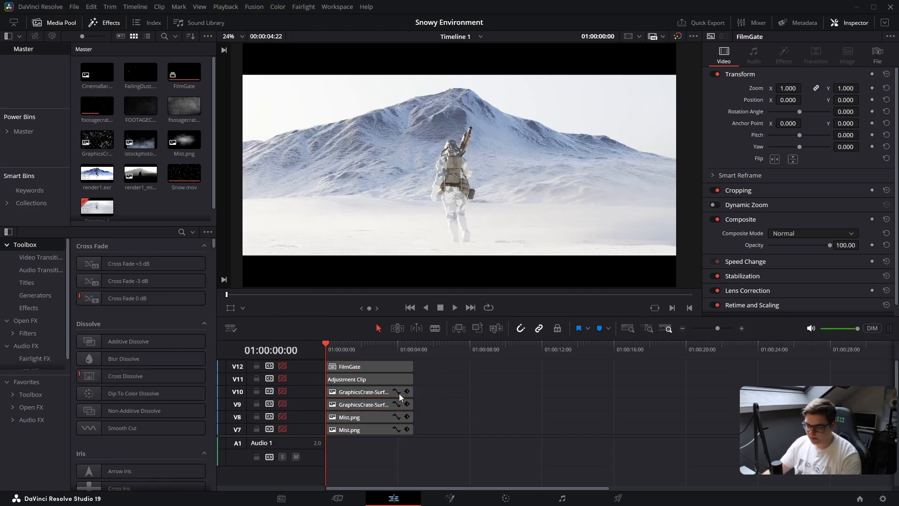
scroll(316, 377, down, 3)
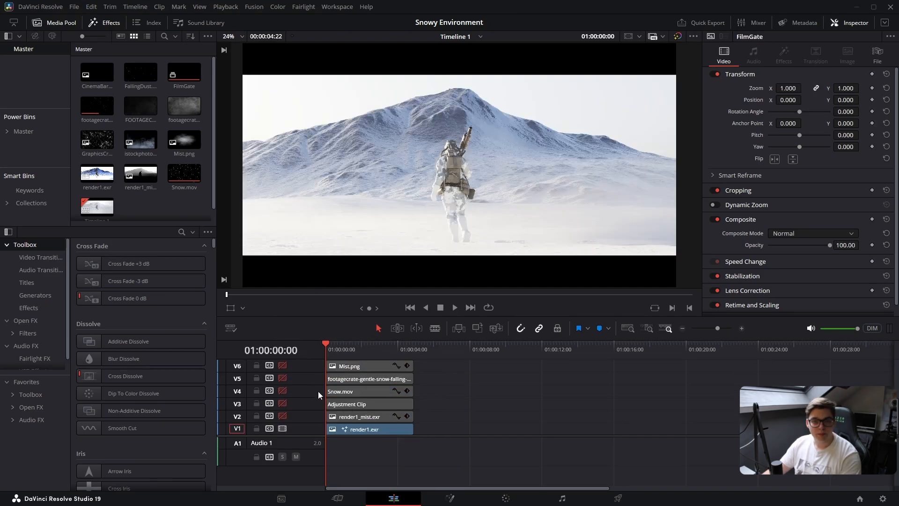
- Enable track V2 and try the Add composite mode on render1_mist.exr before setting it back to Screen
click(282, 415)
click(365, 417)
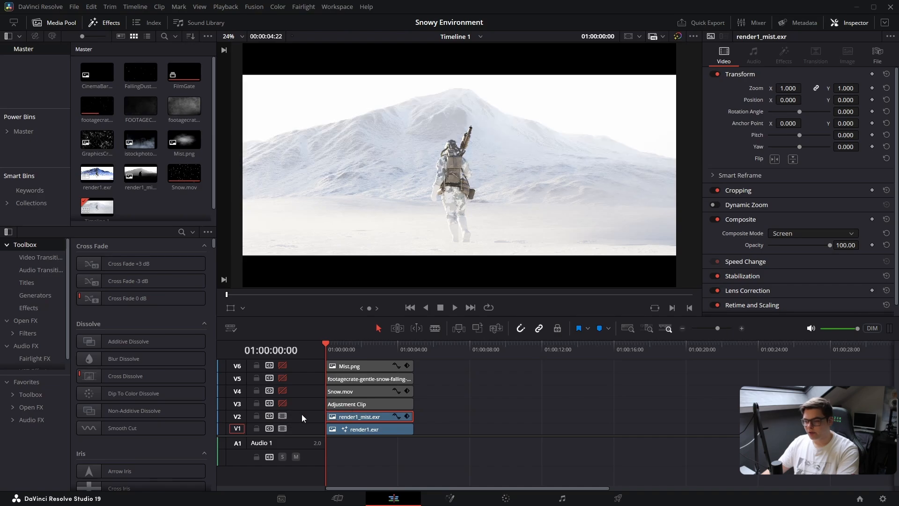
click(819, 233)
click(798, 261)
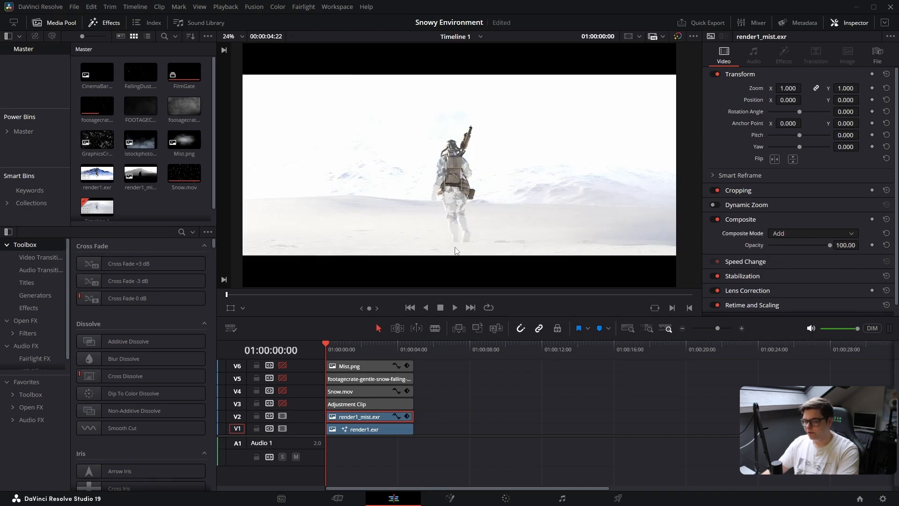
click(713, 219)
click(796, 233)
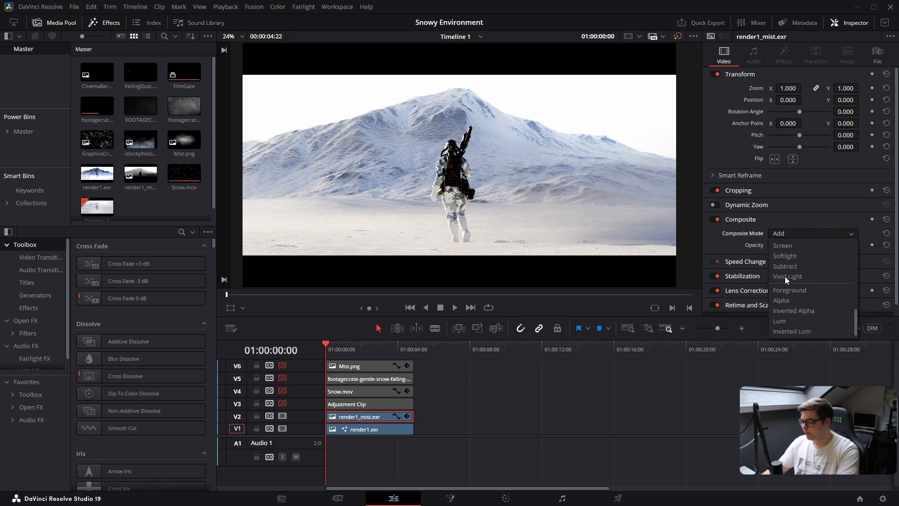
click(788, 309)
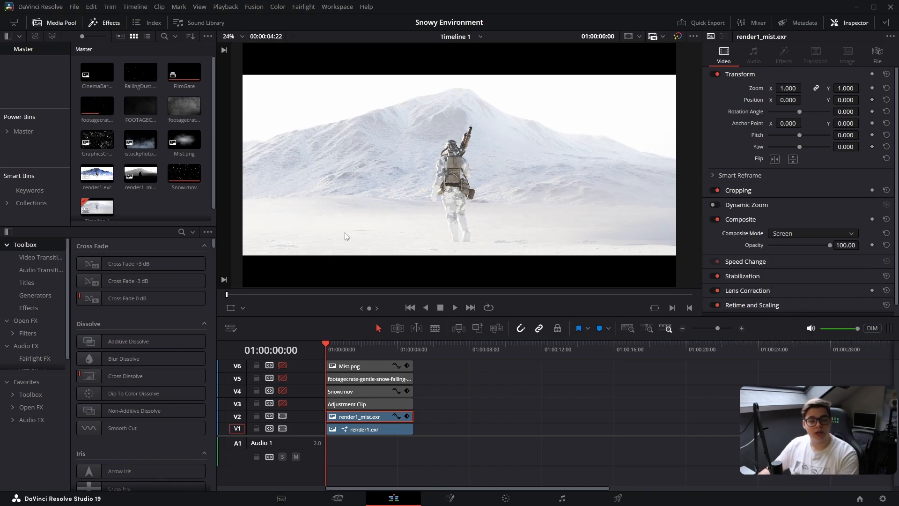
- Enable the Adjustment Clip on track V3 and compare the zoomed-in image with the grade on and off
click(370, 403)
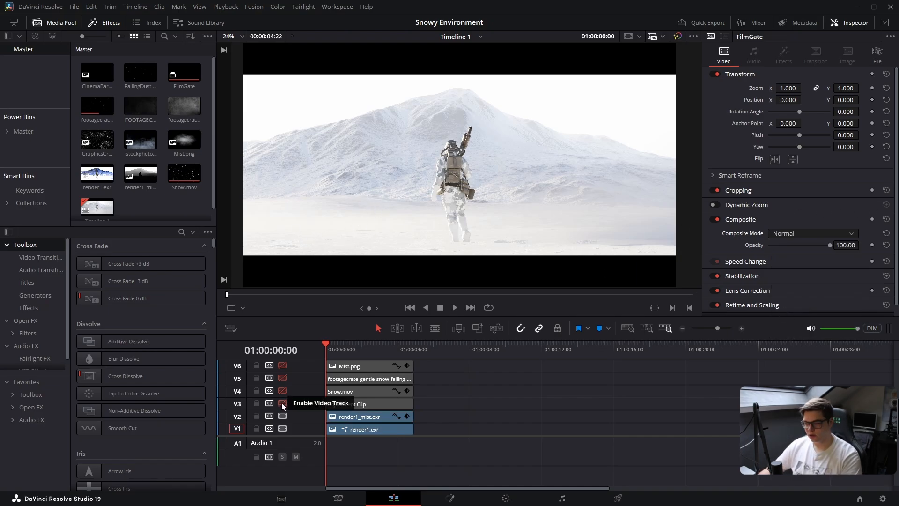
click(282, 403)
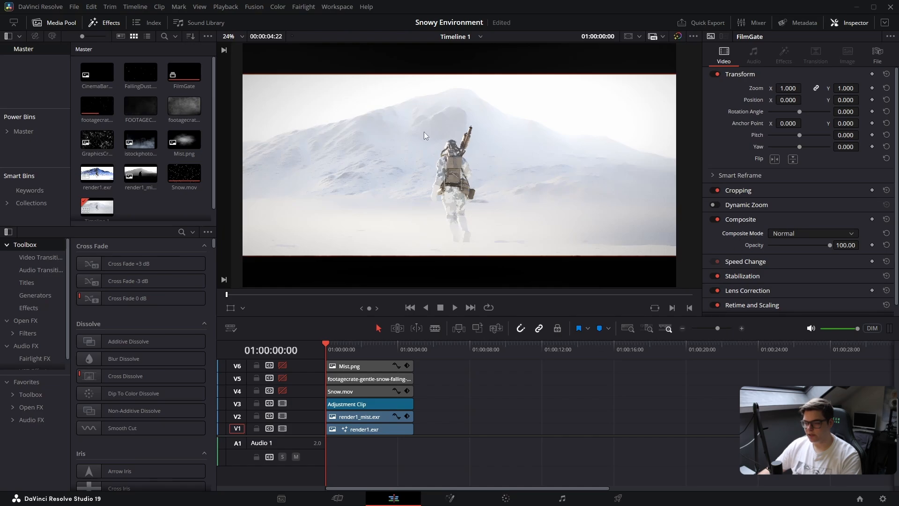
scroll(374, 173, up, 5)
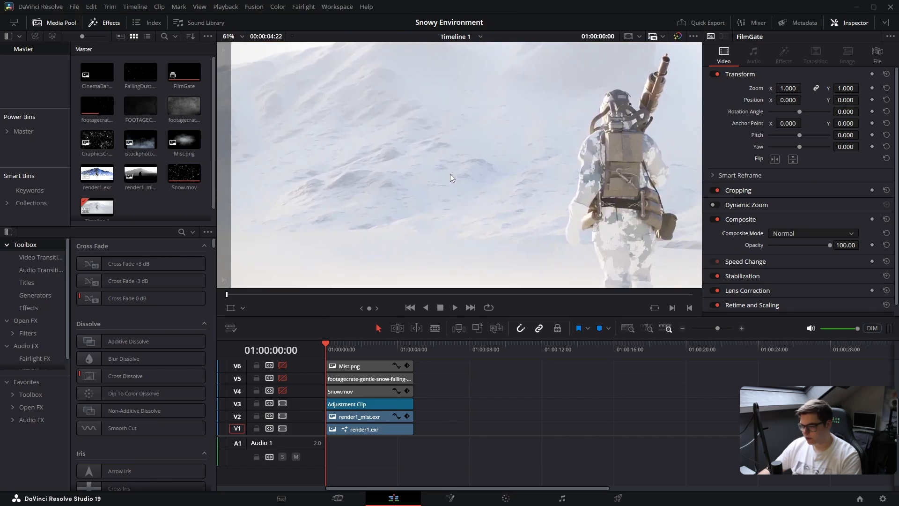
scroll(451, 177, up, 2)
click(282, 404)
click(282, 403)
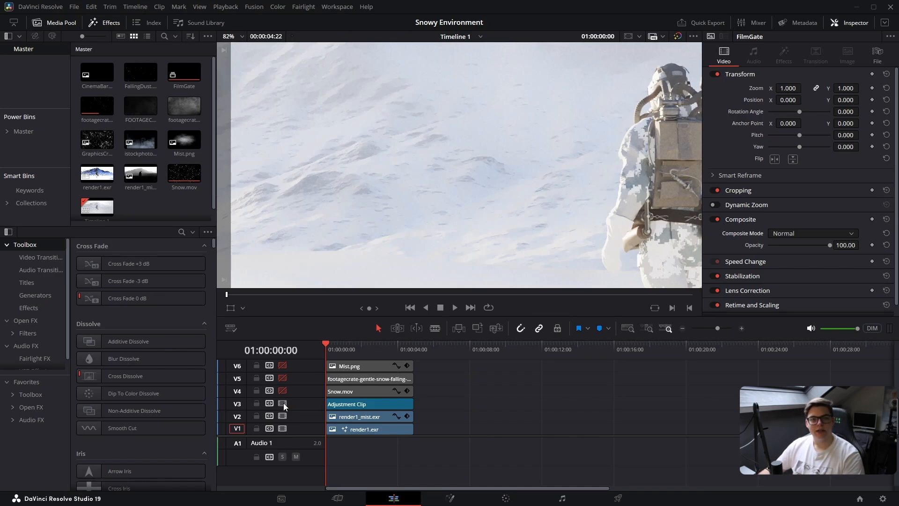
- Examine the graded image up close around the figure, the mountain slopes and the snowy ground
scroll(418, 220, down, 3)
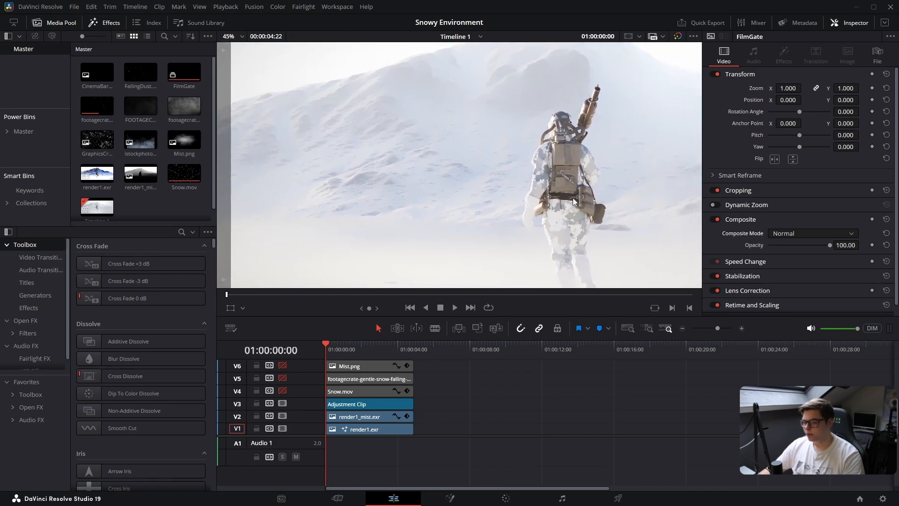
scroll(468, 152, down, 2)
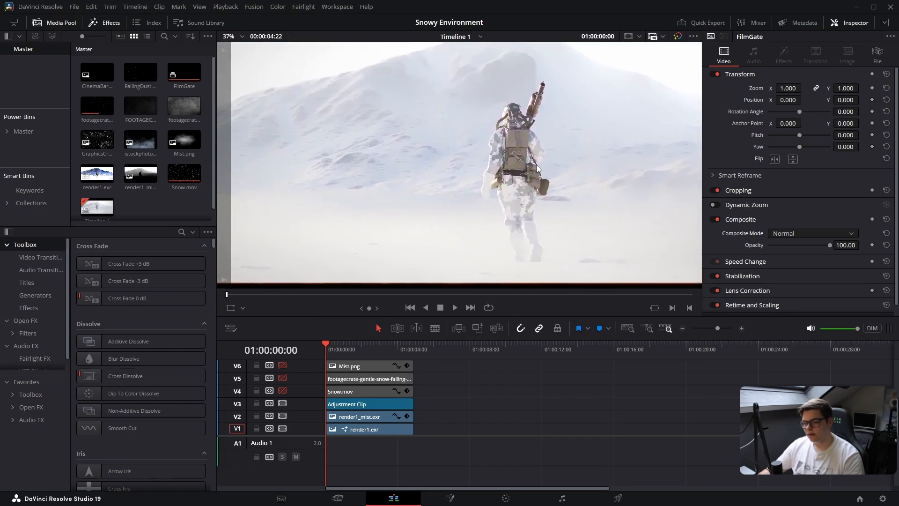
middle_drag(439, 102, 466, 166)
scroll(468, 165, up, 2)
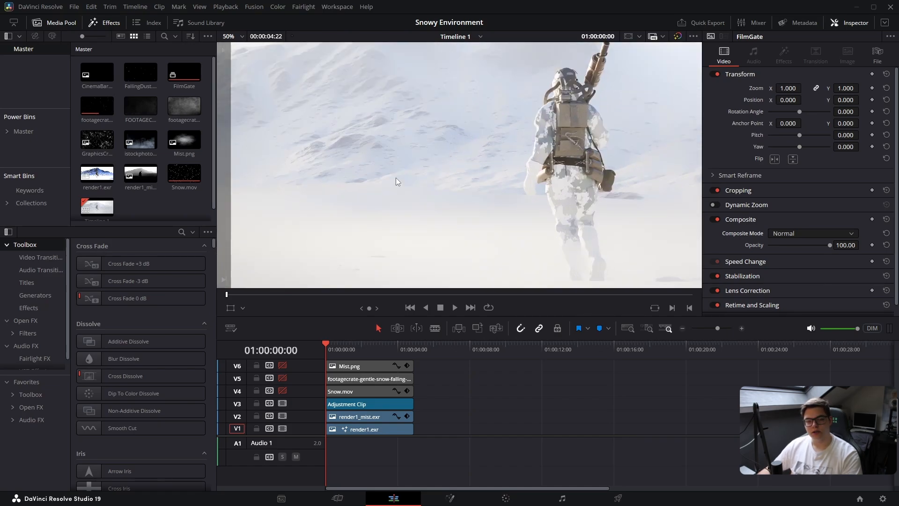
middle_drag(395, 178, 476, 124)
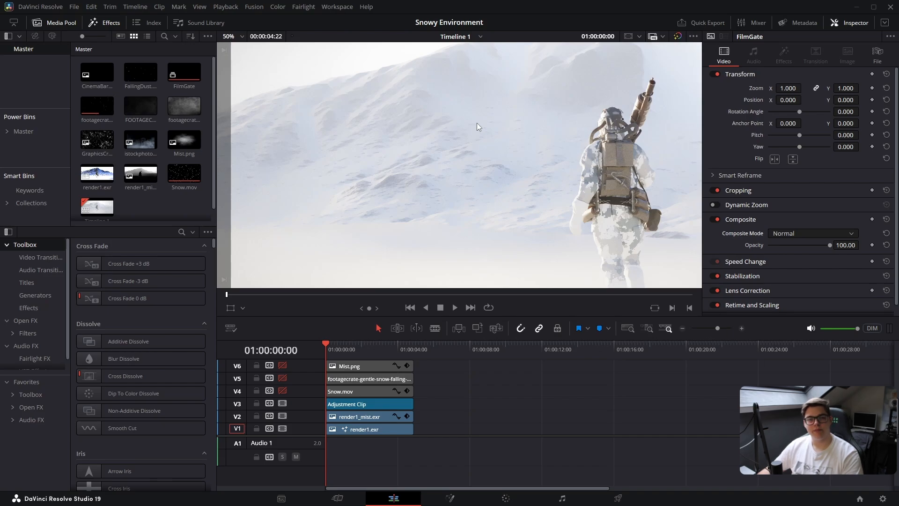
scroll(557, 149, down, 2)
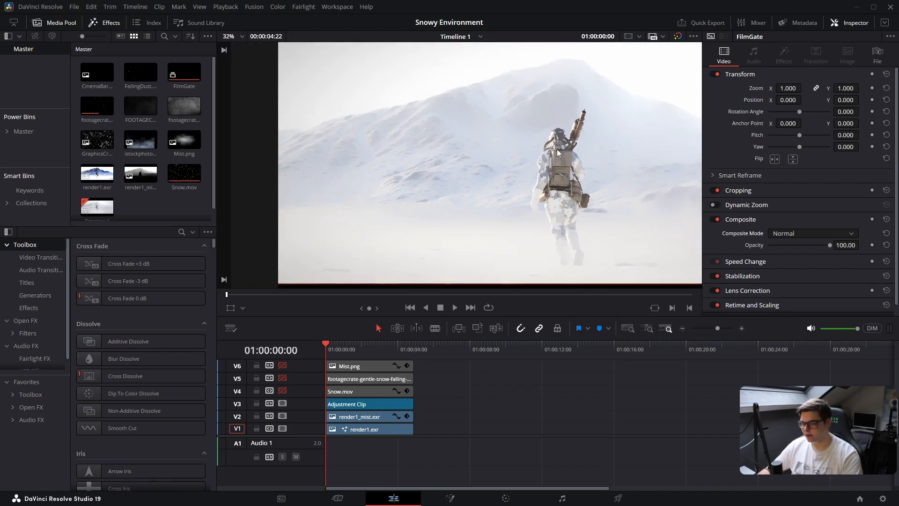
middle_drag(557, 149, 354, 119)
scroll(354, 118, up, 3)
scroll(571, 161, down, 3)
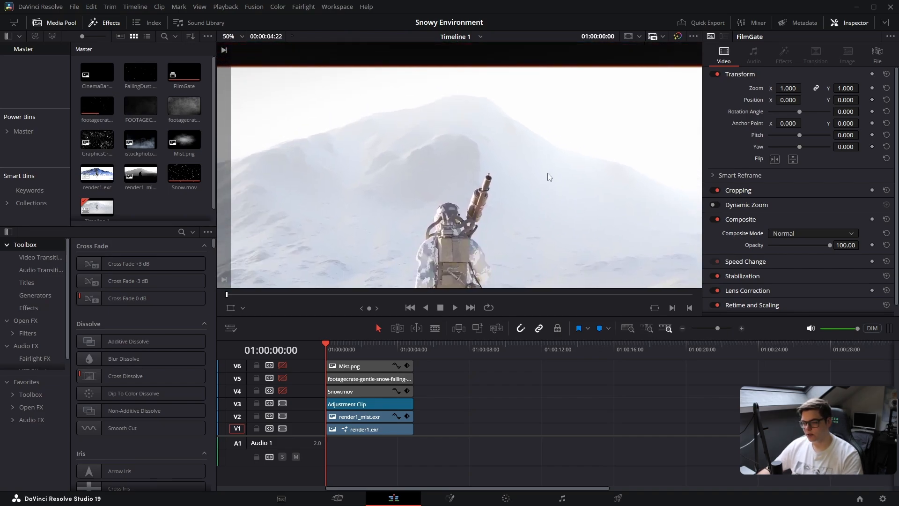
scroll(465, 115, up, 2)
middle_drag(465, 115, 394, 98)
scroll(403, 105, up, 2)
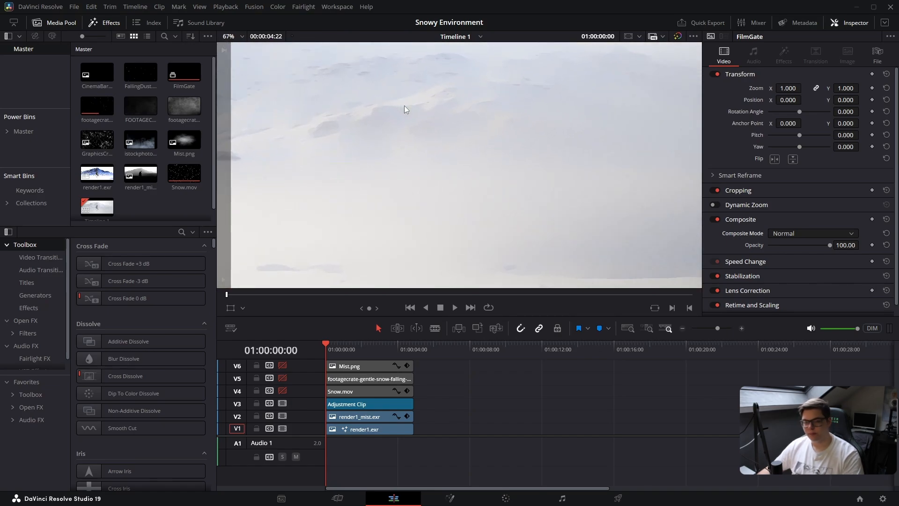
key(shift+z)
- Enable the snow overlay tracks V4 and V5, save the project and play back the falling snow
click(283, 391)
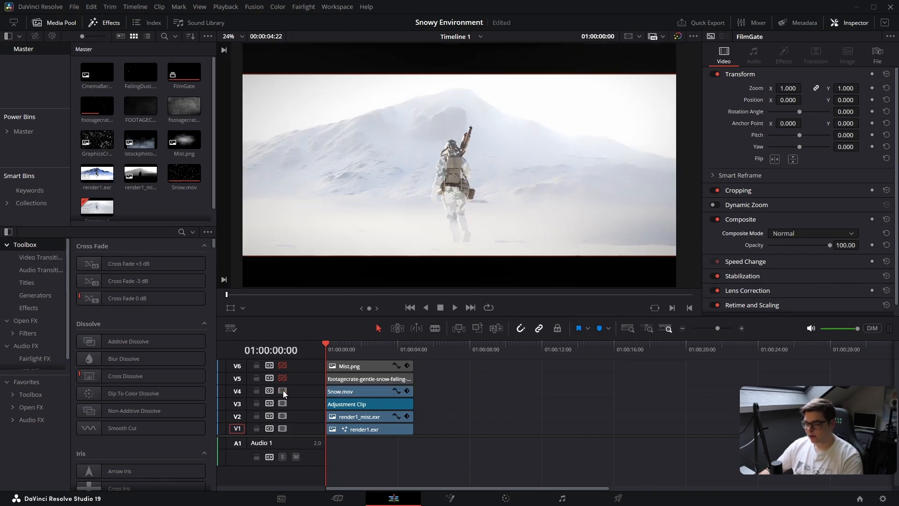
key(ctrl+s)
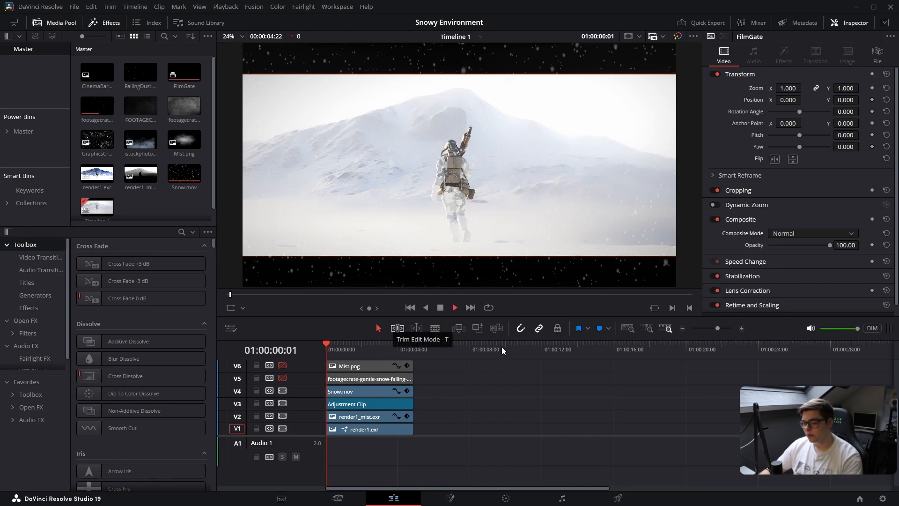
click(282, 377)
key(space)
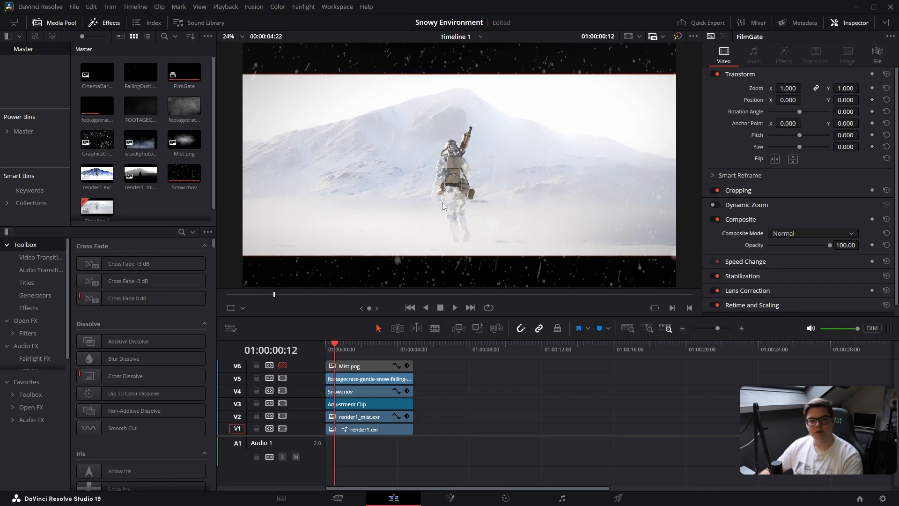
- Check the composite settings of both snow clips on V4 and V5 and return the playhead to the timeline start
click(353, 381)
click(353, 388)
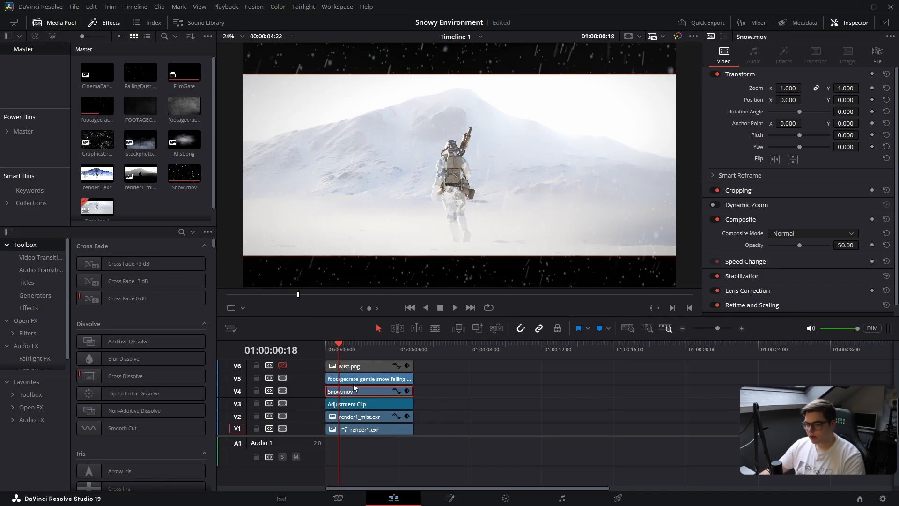
click(355, 379)
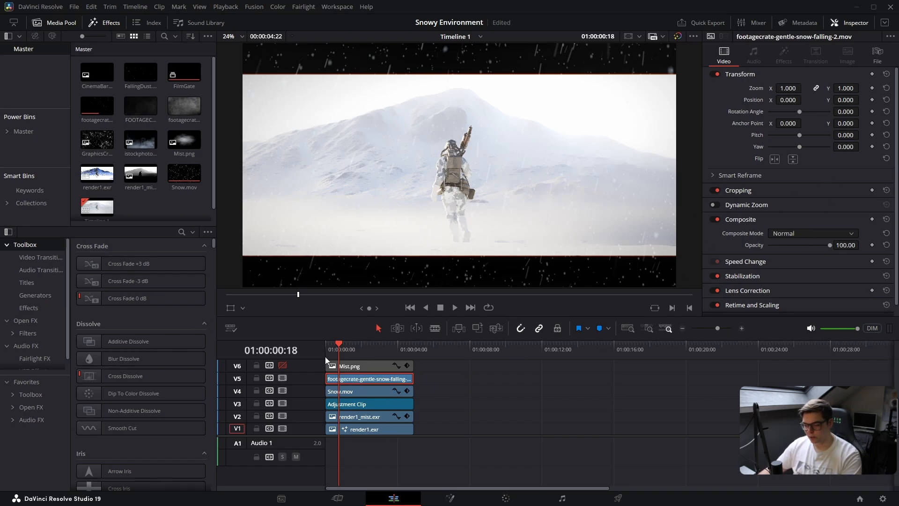
click(338, 390)
drag(338, 346, 301, 349)
- Compare the image with the three Mist.png overlays on V6 to V8 shown and hidden, examining the figure's legs up close
scroll(361, 389, up, 3)
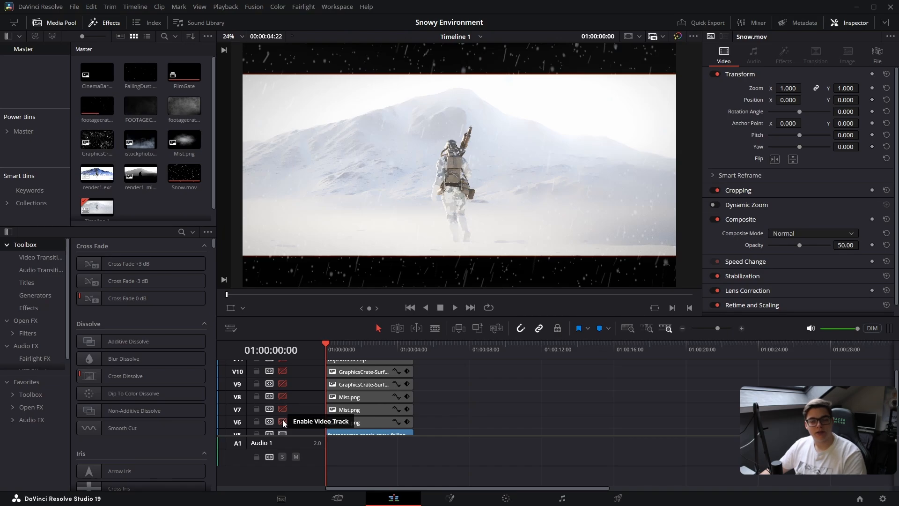
click(282, 421)
click(282, 409)
click(282, 396)
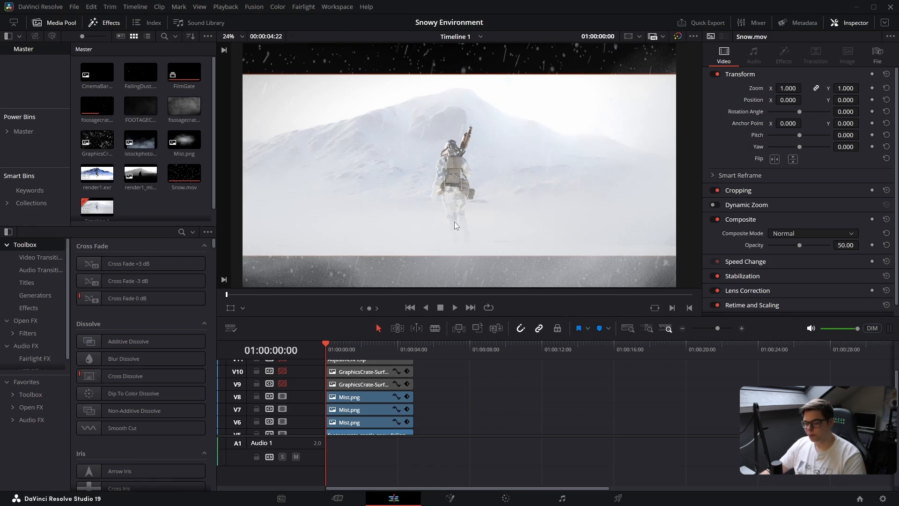
click(284, 409)
click(283, 422)
click(282, 396)
scroll(456, 198, up, 6)
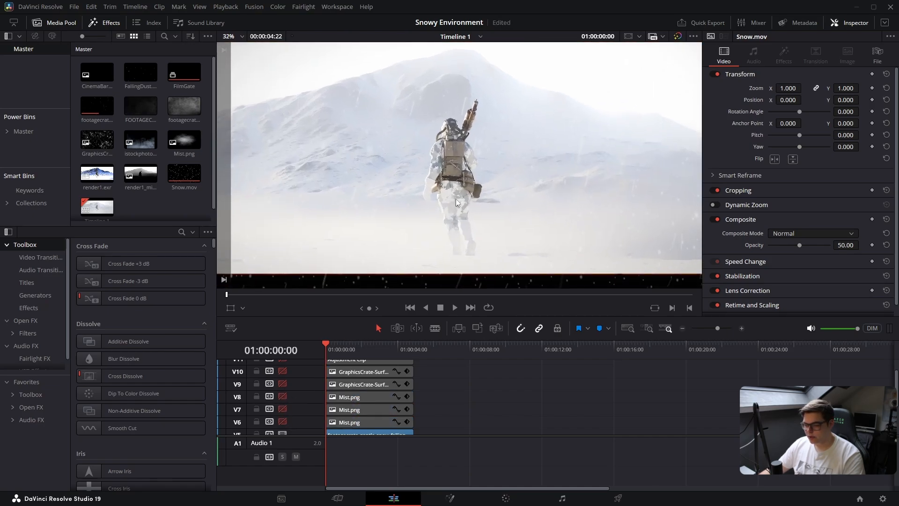
scroll(457, 227, up, 2)
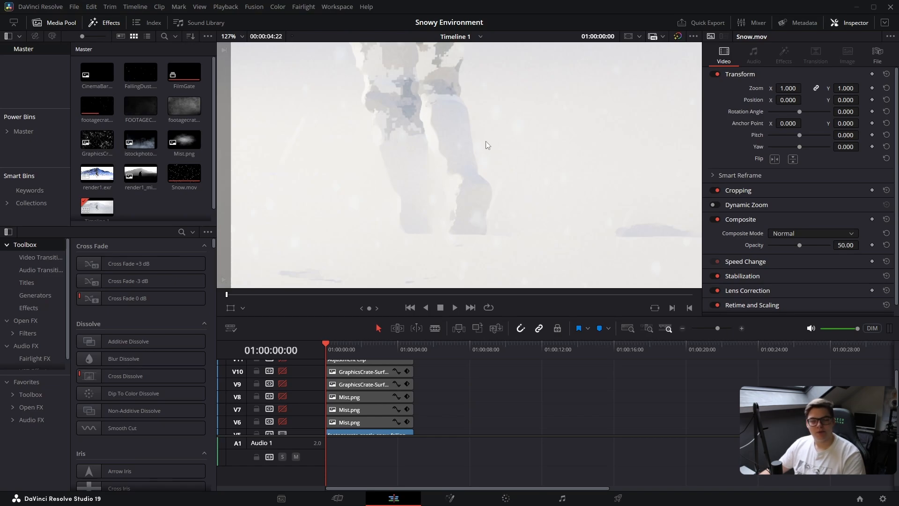
key(shift+z)
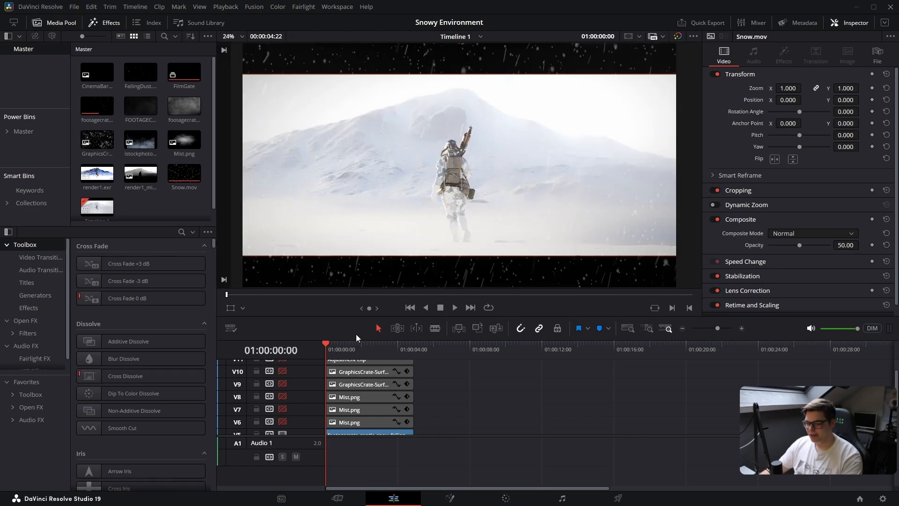
- Enable tracks V6 through V10 with the mist and GraphicsCrate surface overlays, comparing the image with V10 off
drag(282, 421, 282, 384)
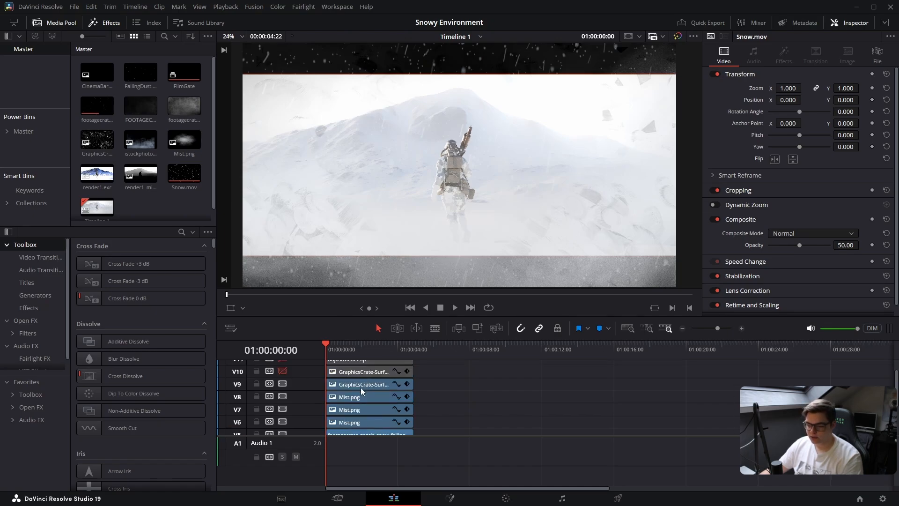
scroll(361, 392, up, 2)
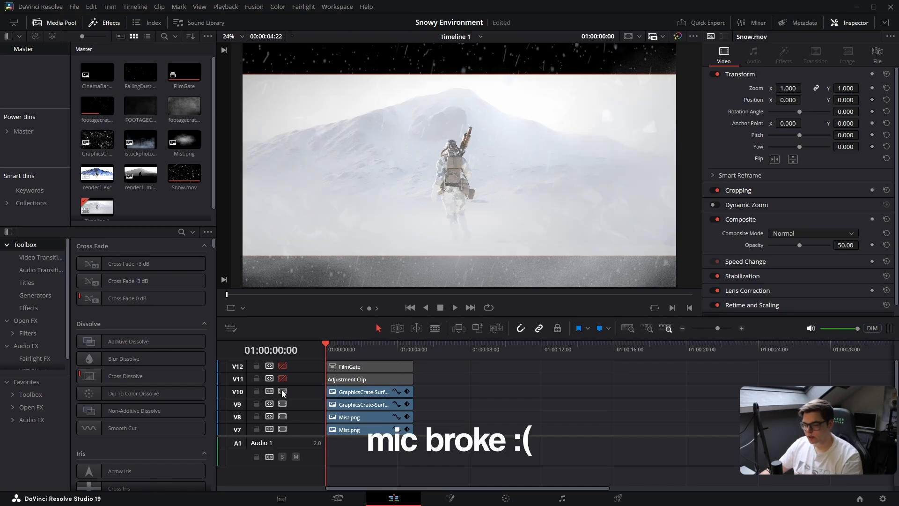
click(361, 404)
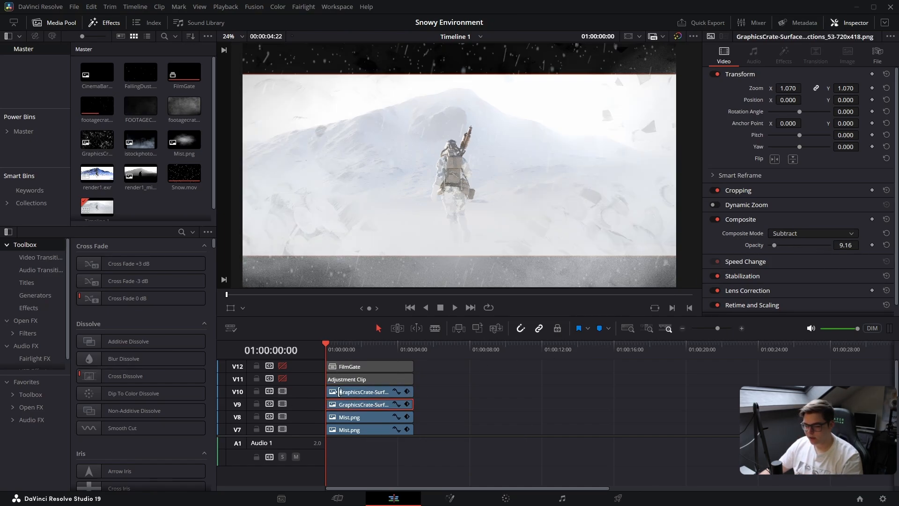
click(369, 395)
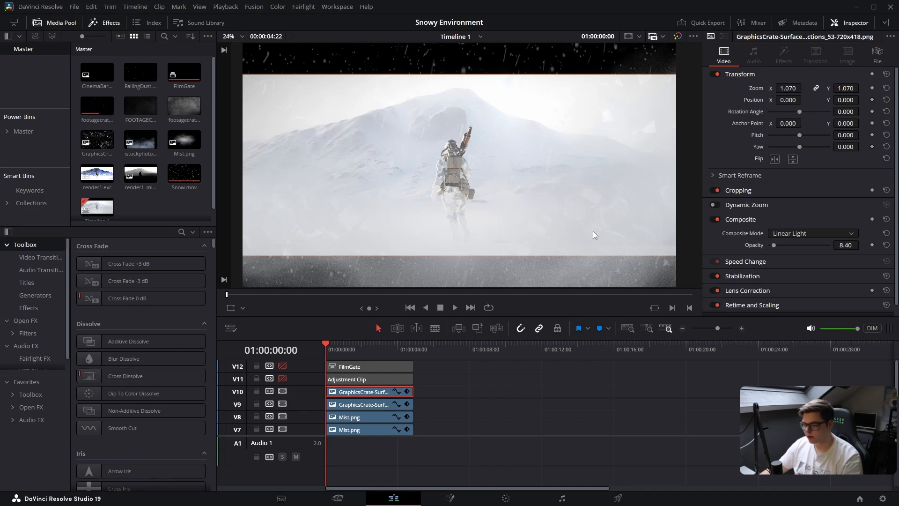
click(282, 390)
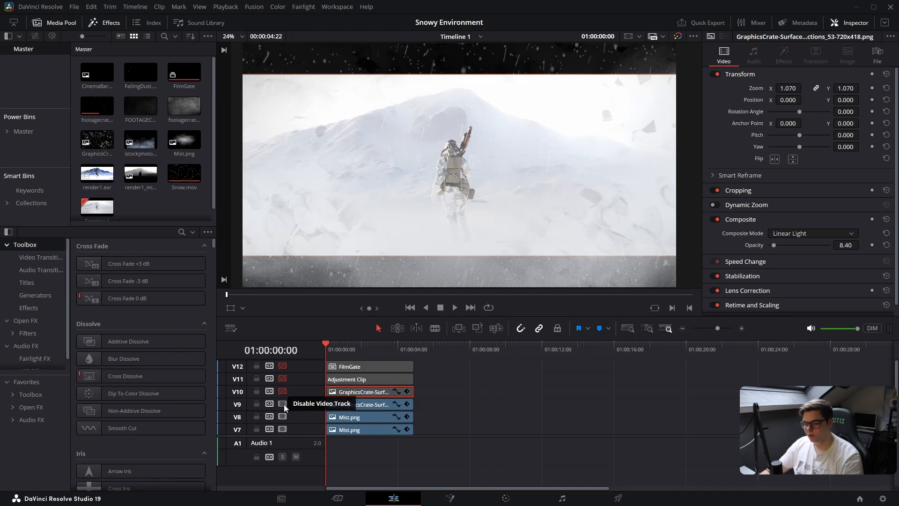
click(282, 391)
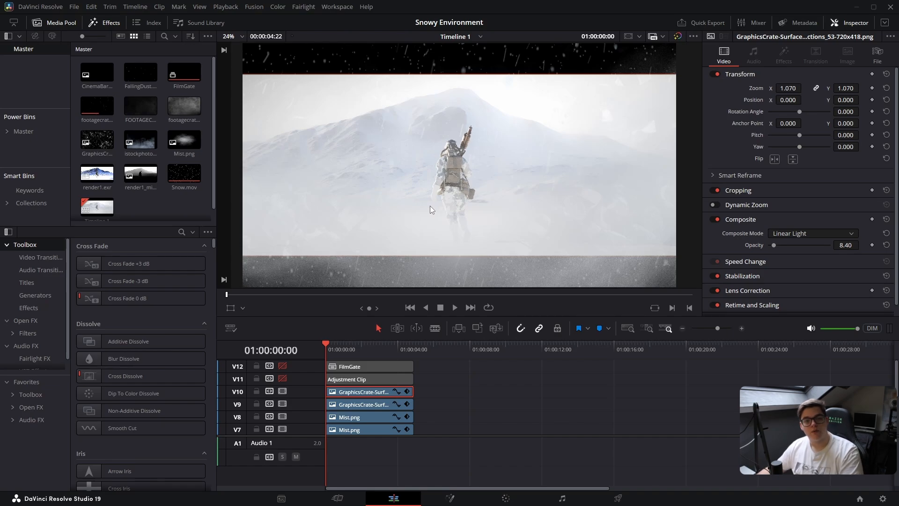
- Enable the Adjustment Clip on track V11 and compare the image with it on and off
click(342, 379)
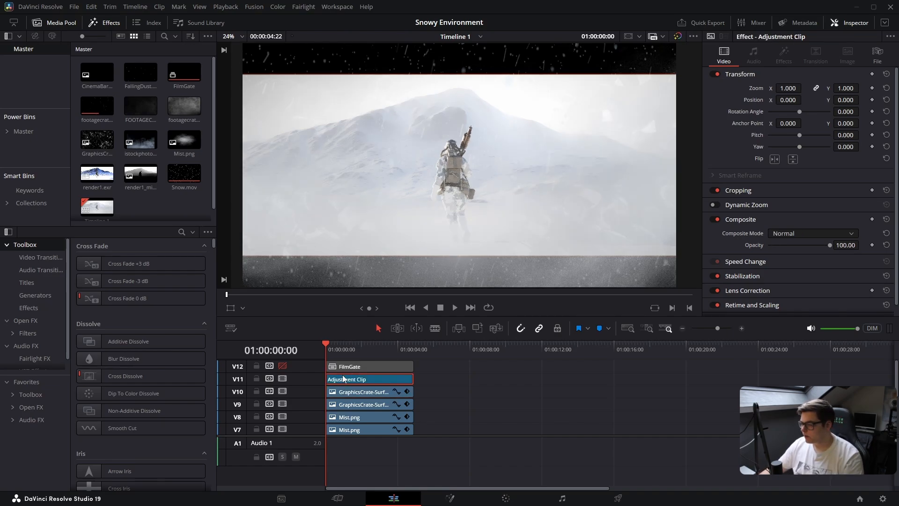
click(284, 379)
click(283, 378)
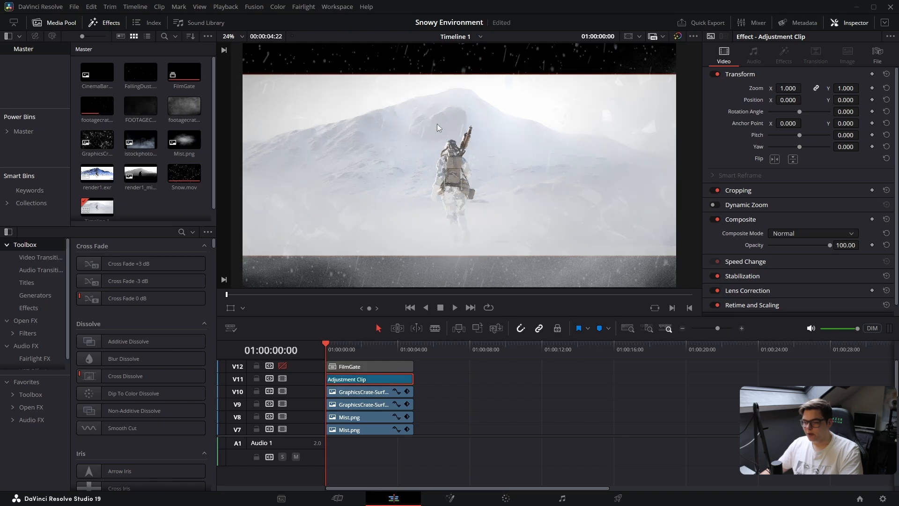
click(283, 379)
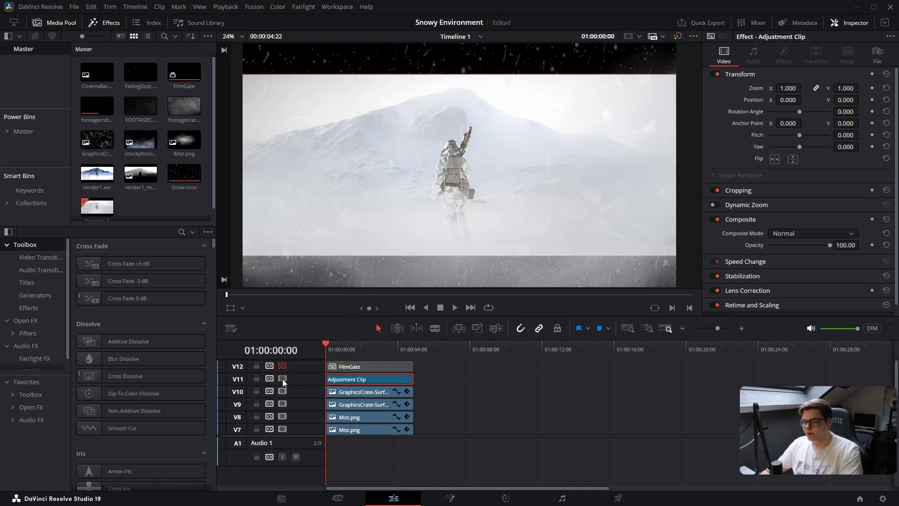
click(282, 378)
- Enable the FilmGate clip on track V12 and compare the frame with it on and off
click(281, 367)
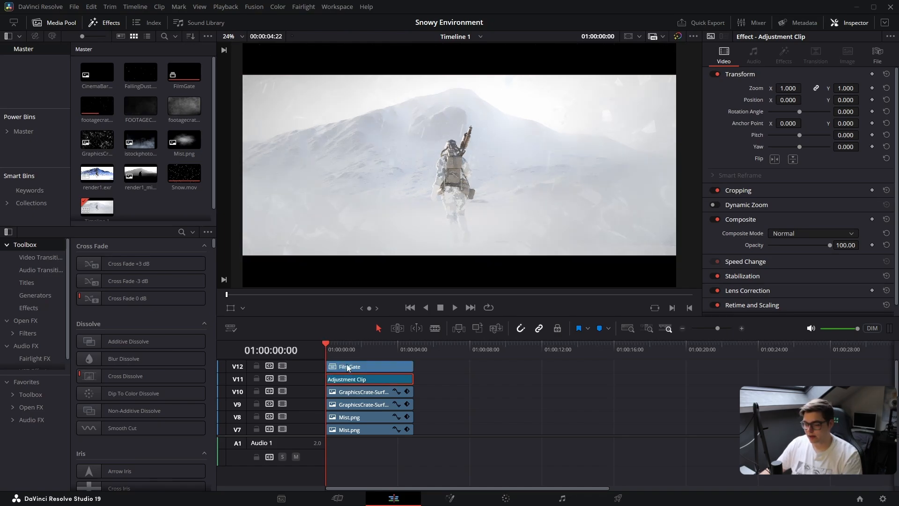
click(349, 366)
click(283, 366)
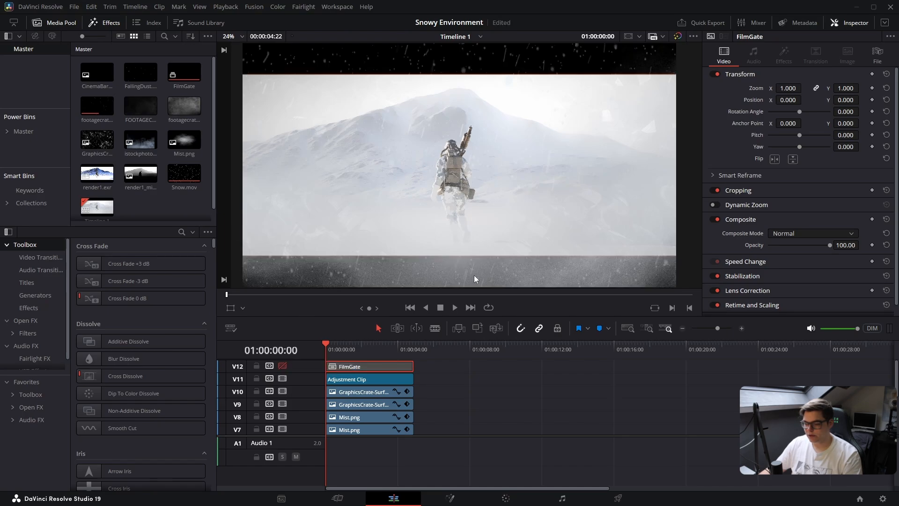
click(282, 366)
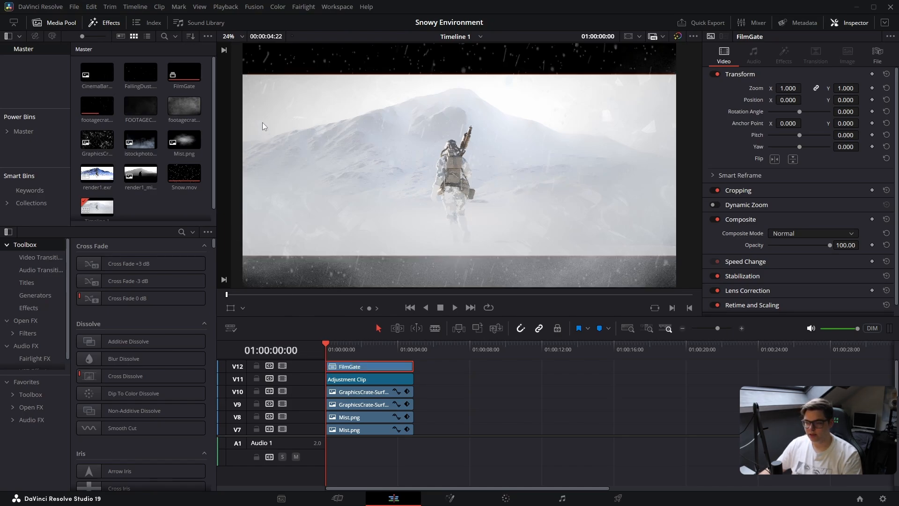